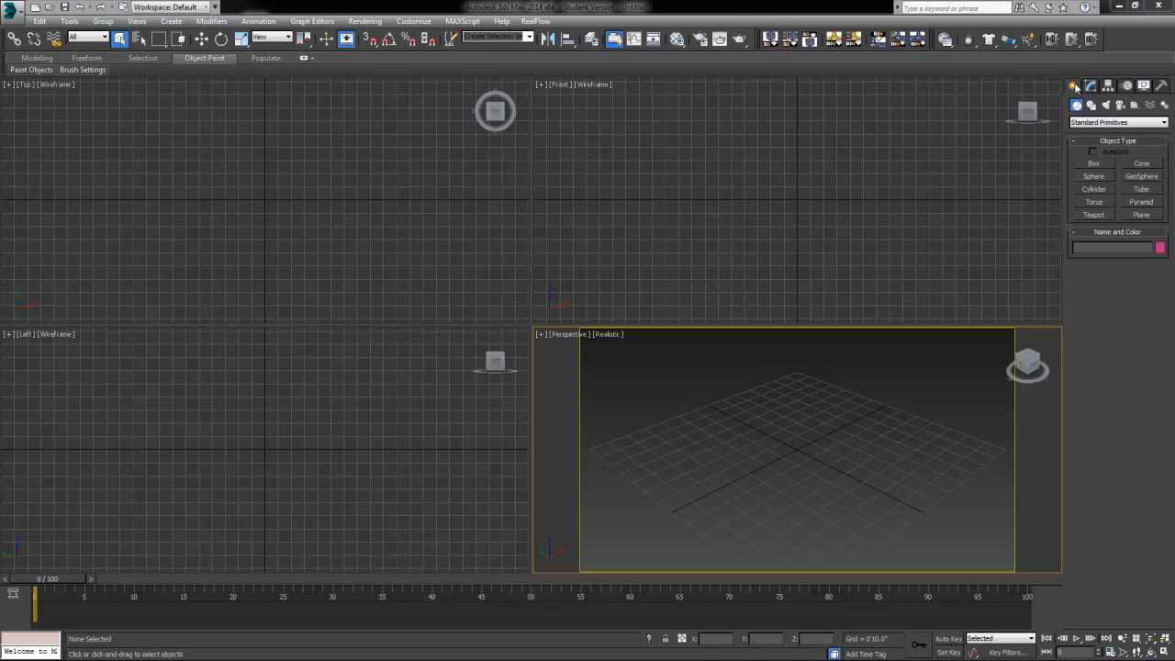
Step: Create a Biped system and drag it out to full height in the Perspective viewport
{"action": "left_click", "coordinate": [1163, 105]}
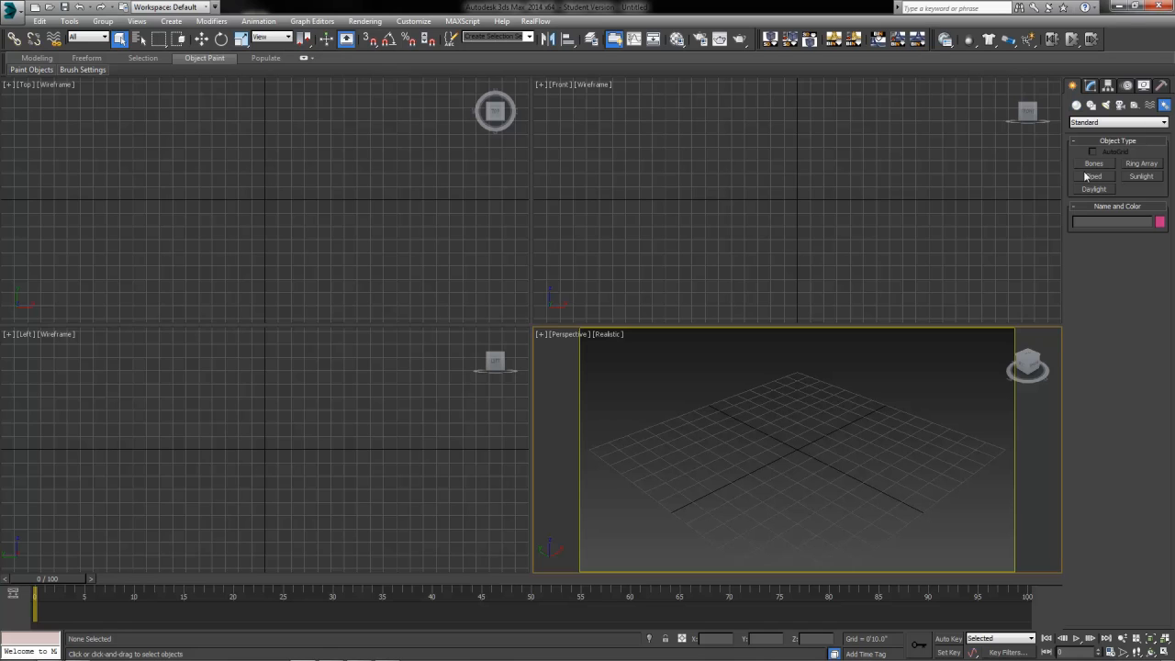
{"action": "left_click", "coordinate": [182, 23]}
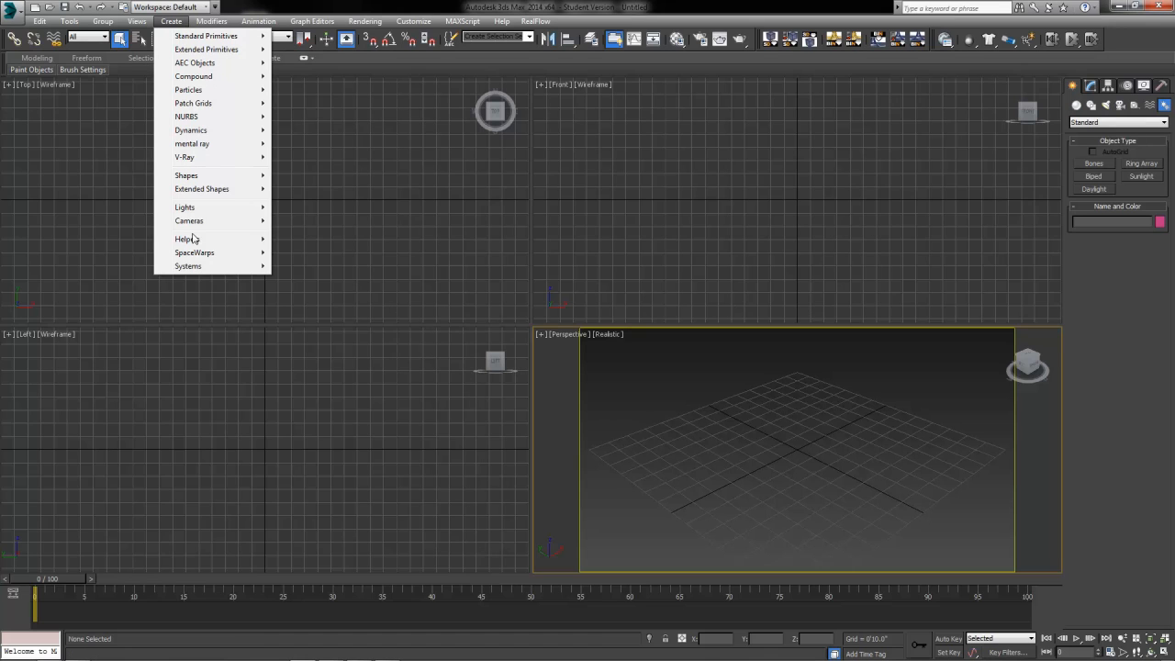
{"action": "mouse_move", "coordinate": [190, 266]}
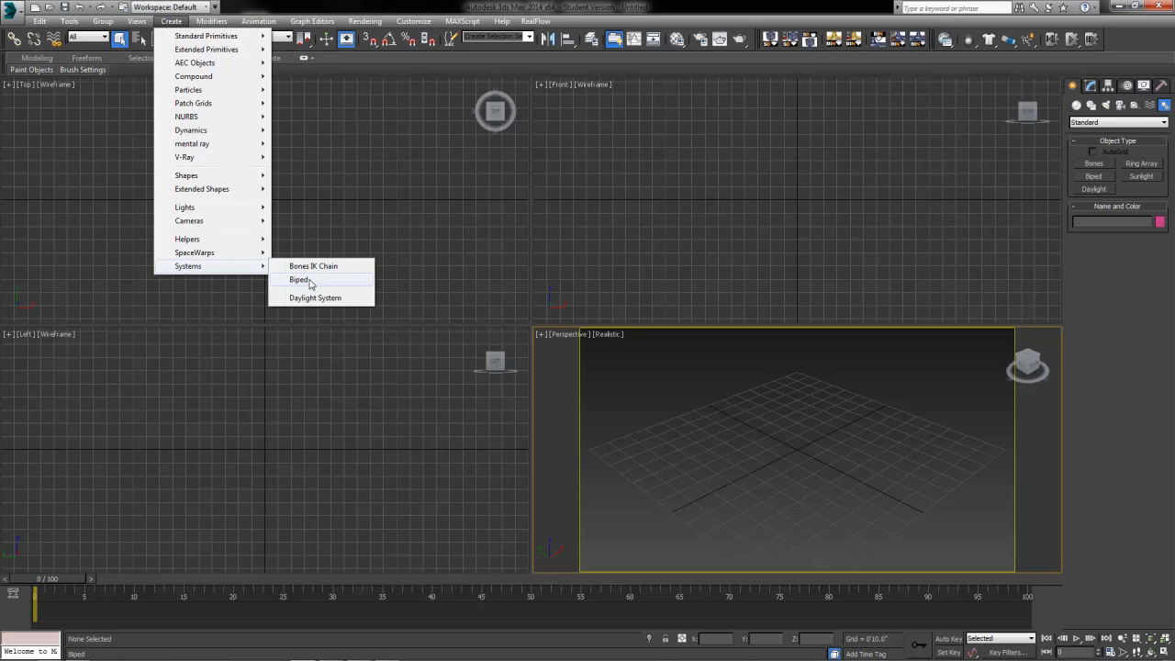
{"action": "left_click", "coordinate": [1098, 181]}
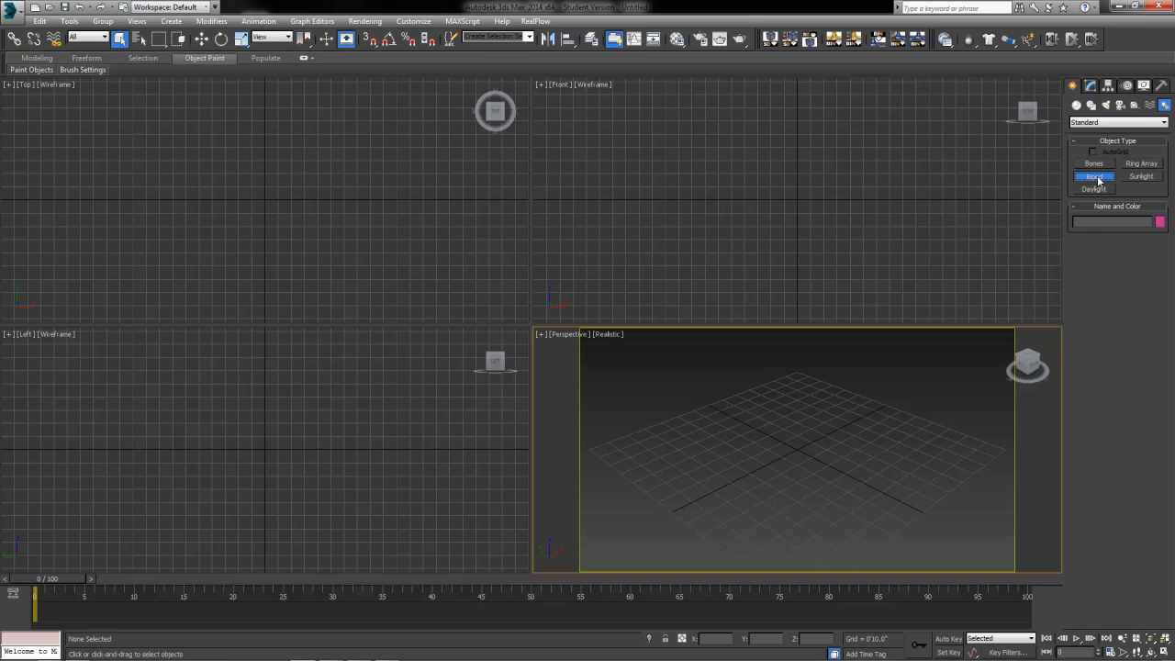
{"action": "left_click_drag", "start_coordinate": [796, 449], "coordinate": [1125, 620]}
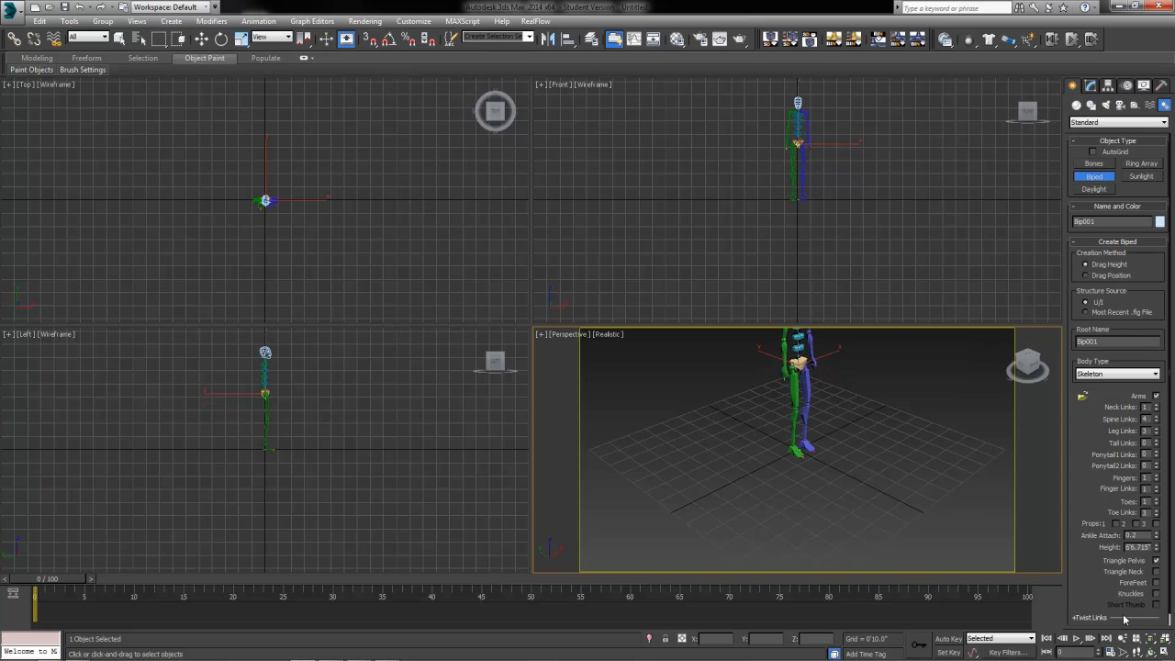
{"action": "middle_click_drag", "start_coordinate": [827, 442], "coordinate": [860, 467]}
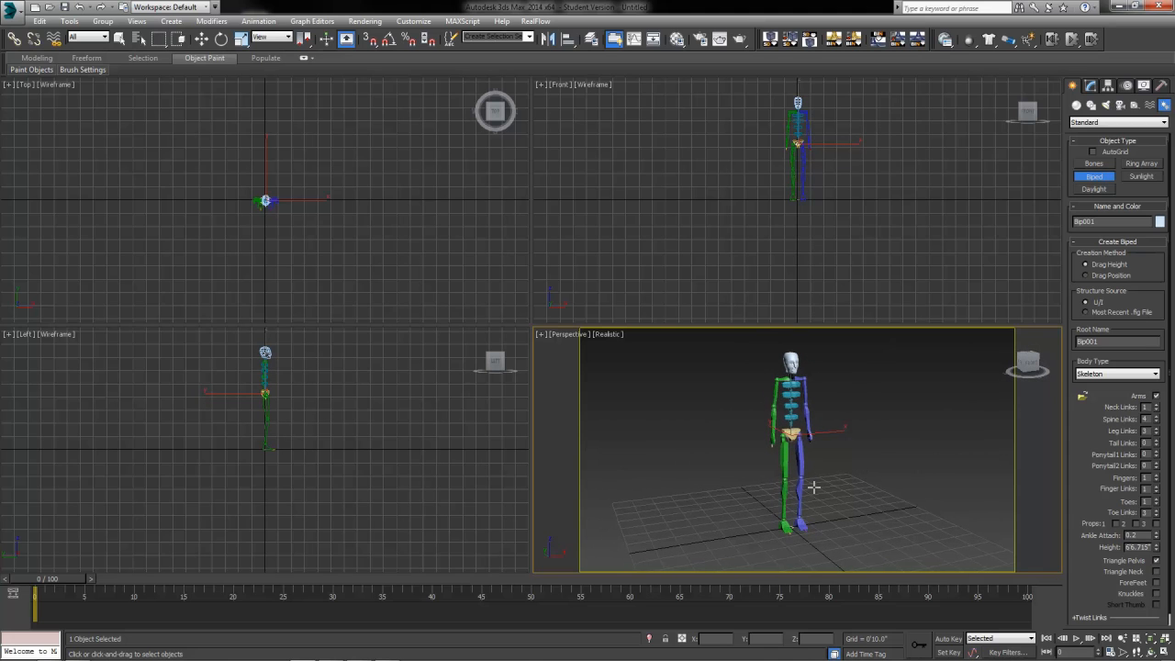
Step: Exit biped creation, select and then deselect the pelvis, and open the Customize menu
{"action": "left_click", "coordinate": [120, 38]}
{"action": "left_click", "coordinate": [793, 448]}
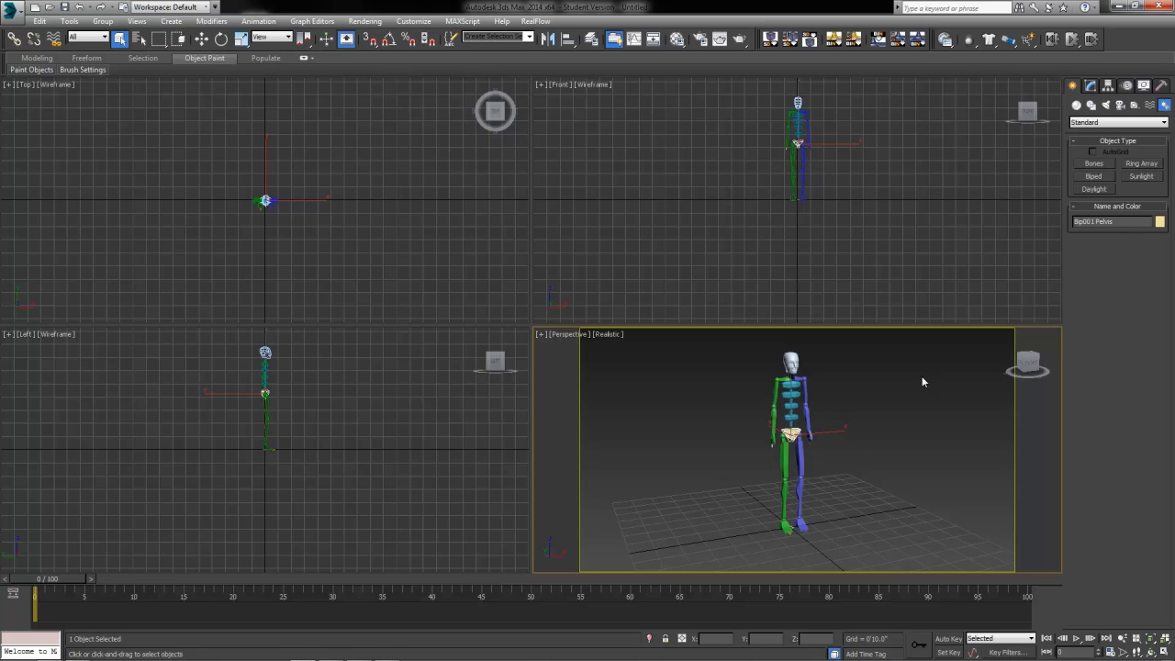
{"action": "left_click", "coordinate": [836, 503]}
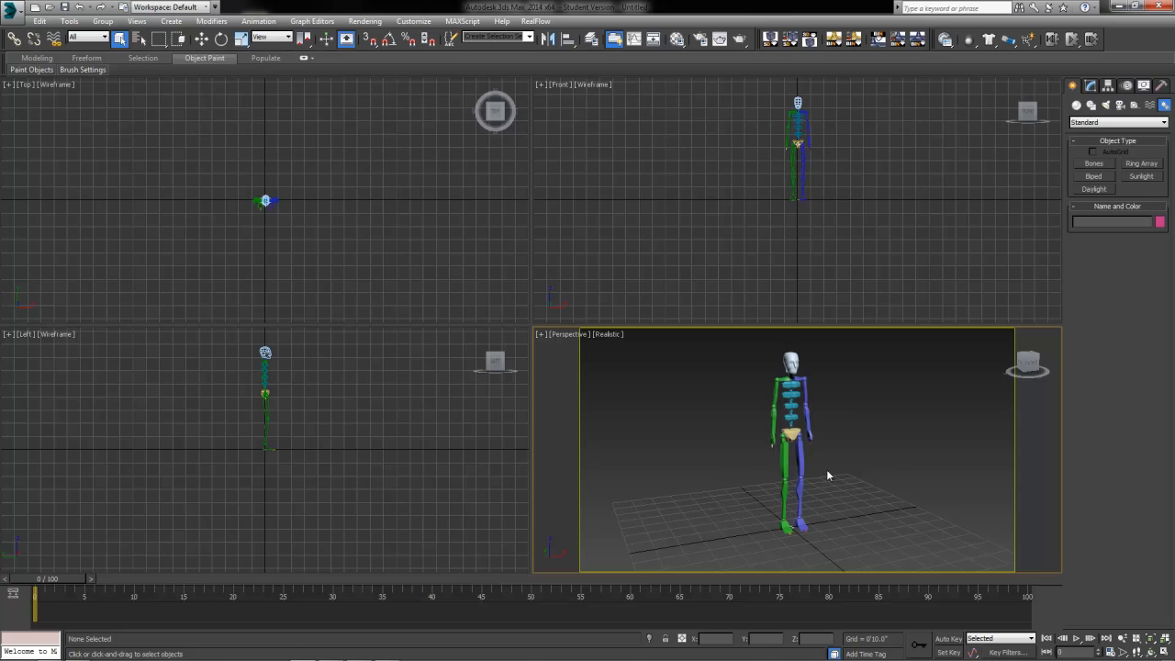
{"action": "left_click", "coordinate": [414, 22]}
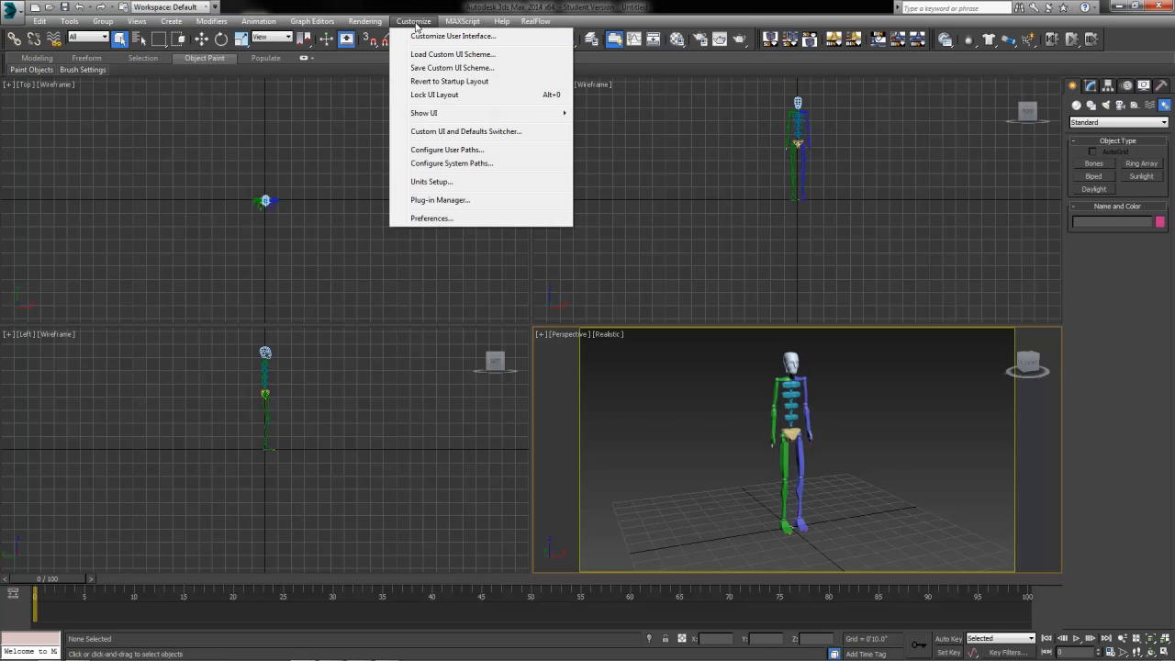
{"action": "left_click", "coordinate": [419, 181]}
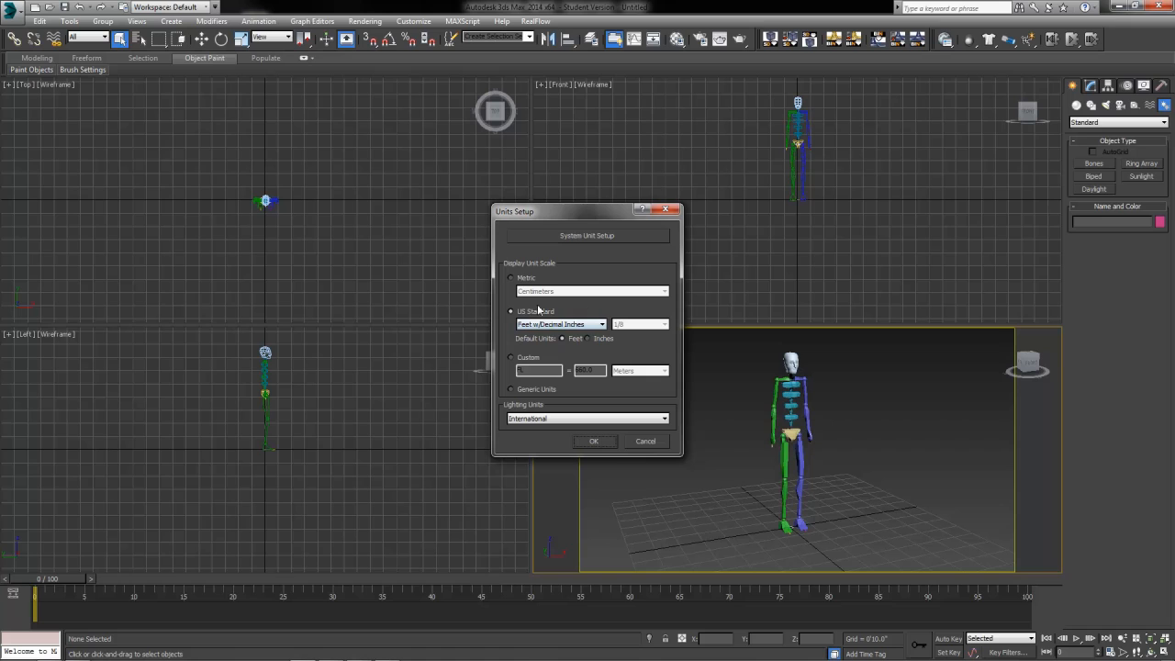
{"action": "left_click", "coordinate": [593, 239]}
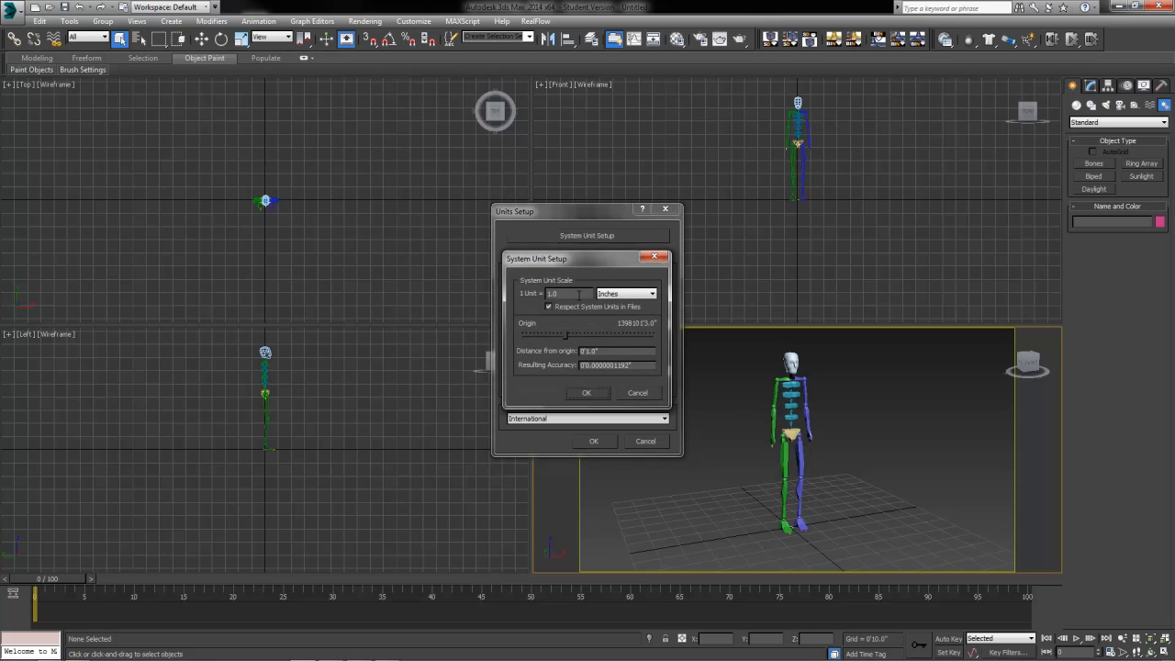
{"action": "left_click_drag", "start_coordinate": [568, 293], "coordinate": [542, 294]}
{"action": "left_click", "coordinate": [620, 295]}
{"action": "left_click", "coordinate": [630, 305]}
{"action": "left_click", "coordinate": [633, 294]}
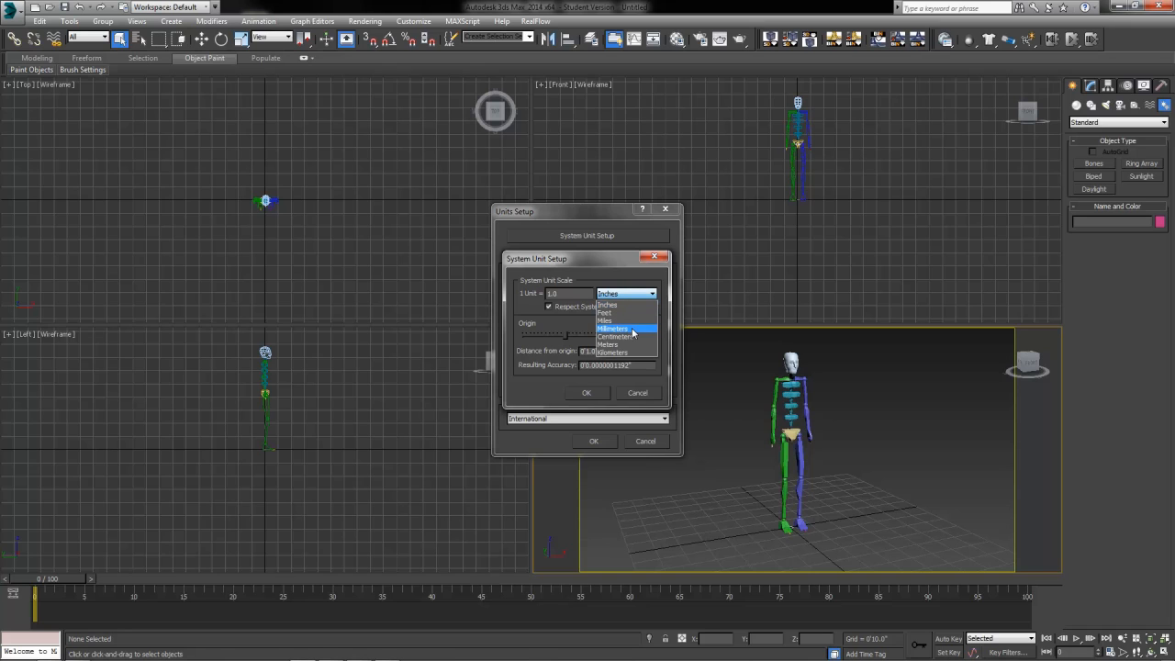
{"action": "left_click", "coordinate": [629, 304]}
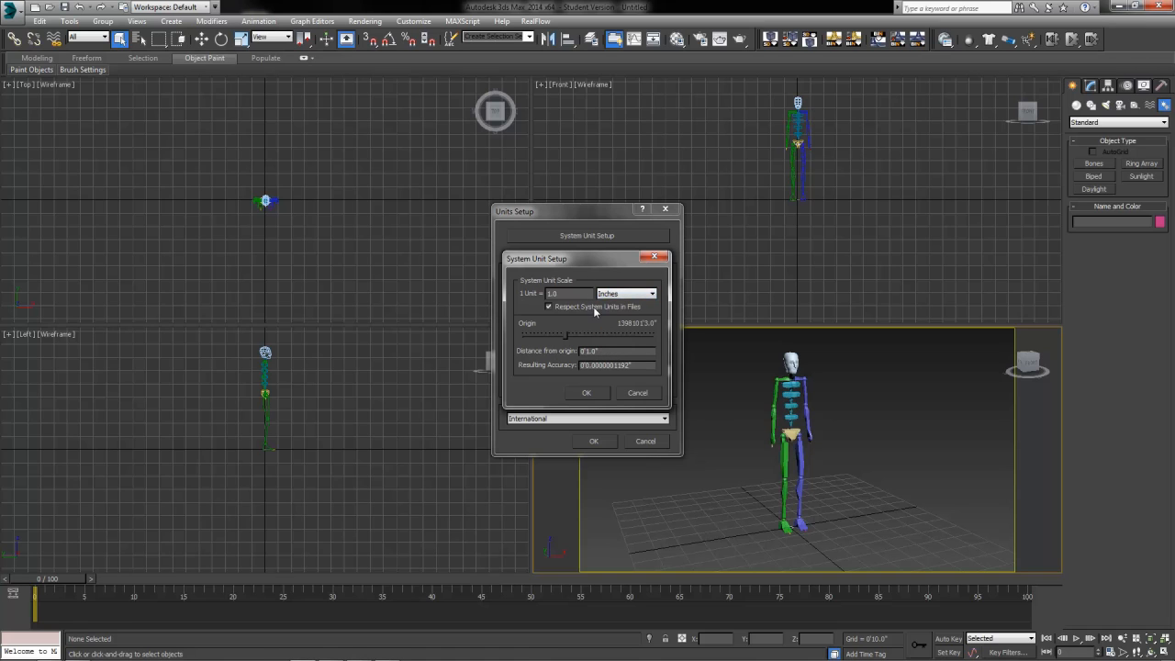
{"action": "left_click_drag", "start_coordinate": [603, 258], "coordinate": [593, 256]}
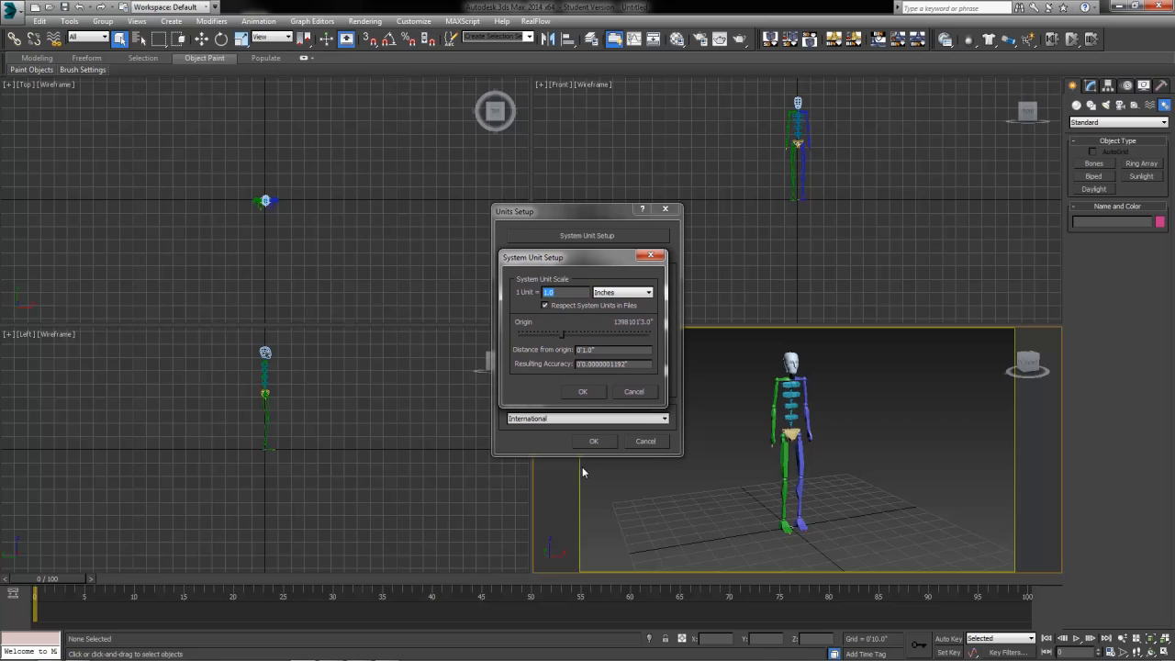
{"action": "left_click", "coordinate": [596, 392]}
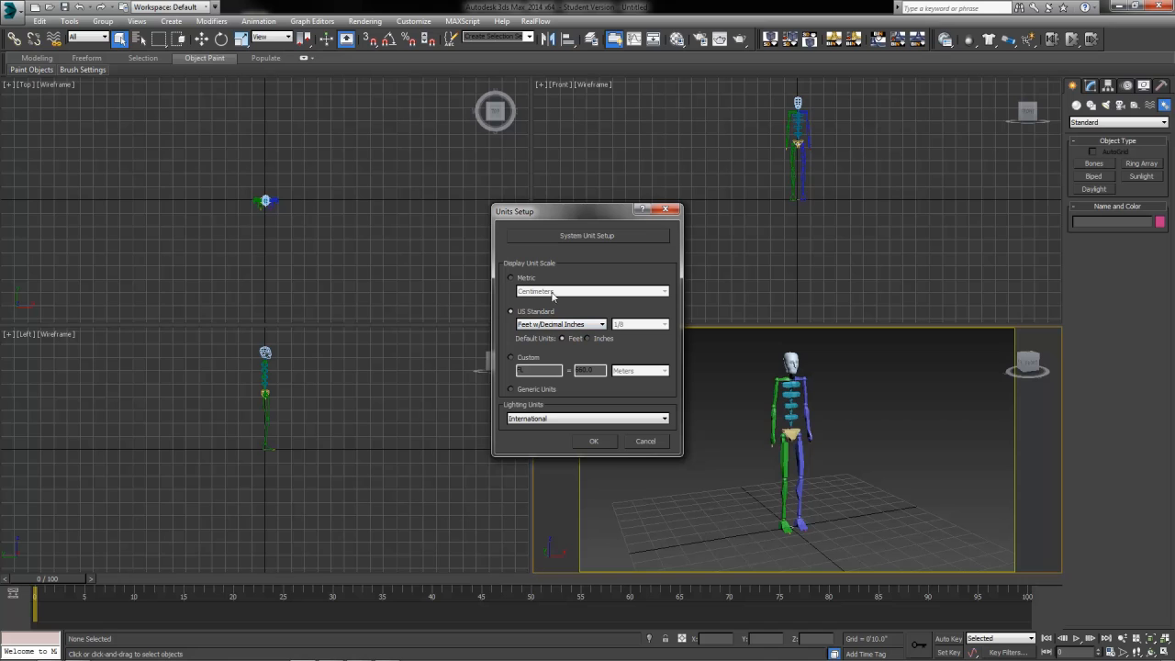
{"action": "left_click", "coordinate": [596, 441]}
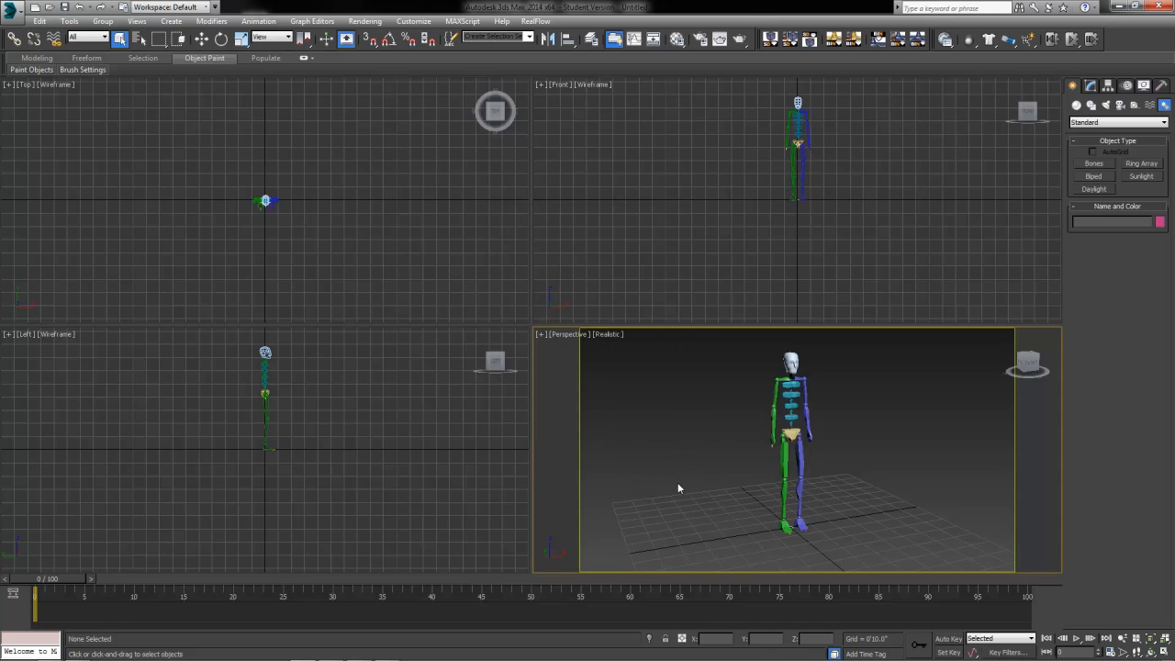
Step: Select Bip001 Pelvis, show its Motion panel, and collapse the Bend Links, Key Info and Track Selection rollouts
{"action": "left_click", "coordinate": [791, 433]}
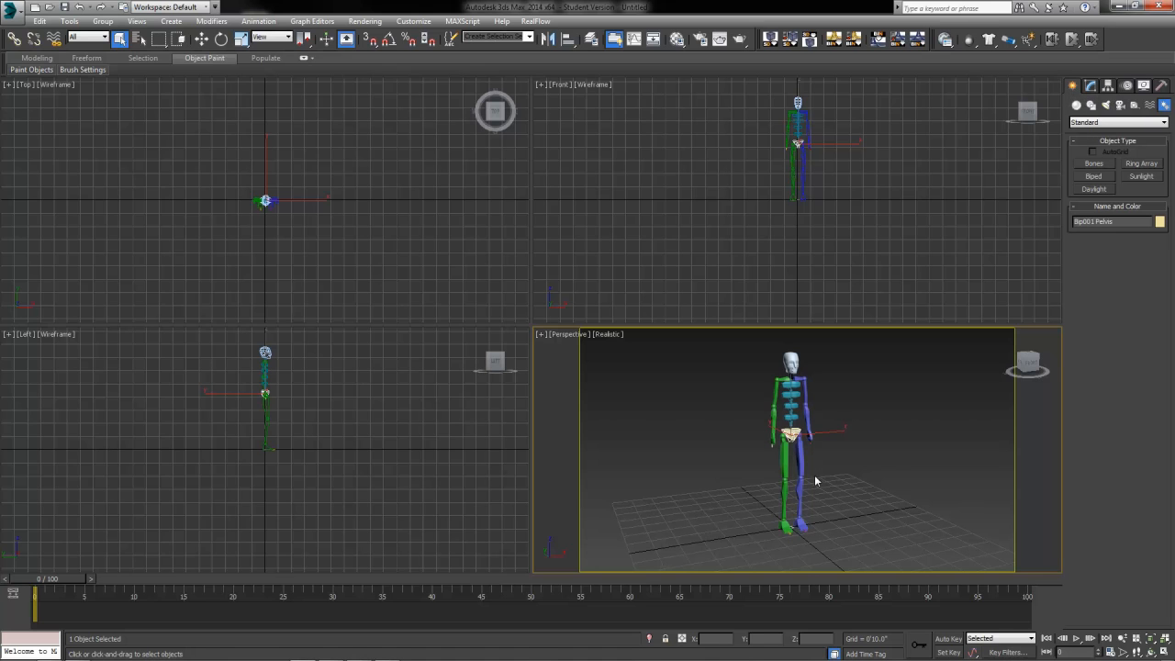
{"action": "left_click", "coordinate": [1127, 86]}
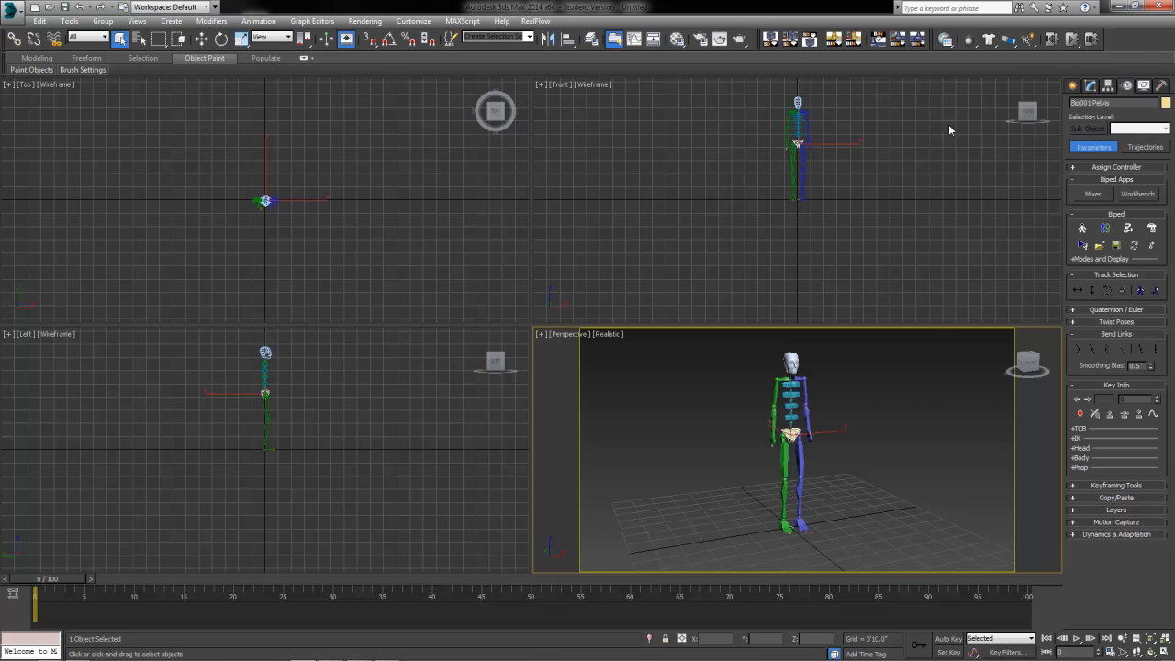
{"action": "left_click", "coordinate": [1117, 335]}
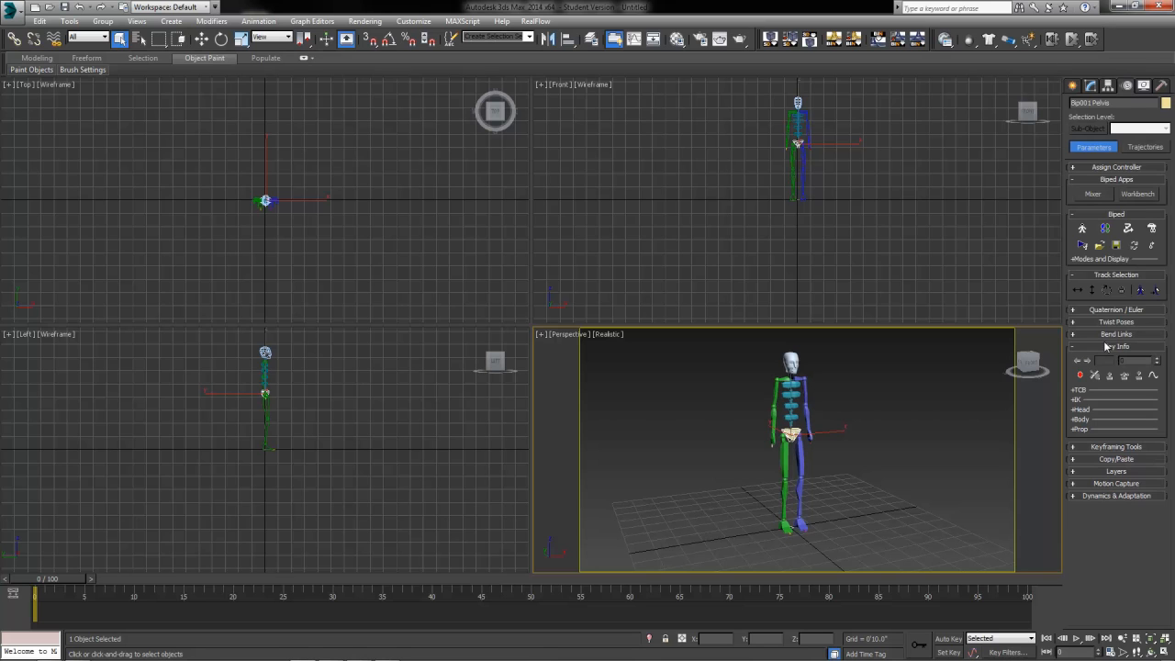
{"action": "left_click", "coordinate": [1106, 346]}
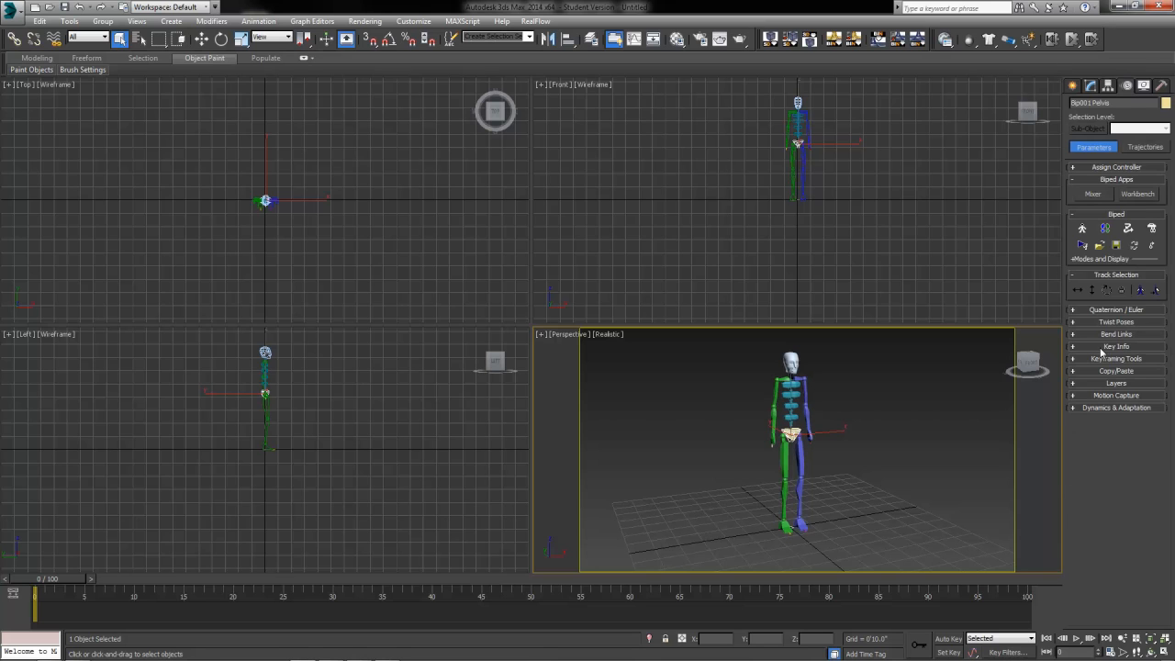
{"action": "left_click", "coordinate": [1118, 273]}
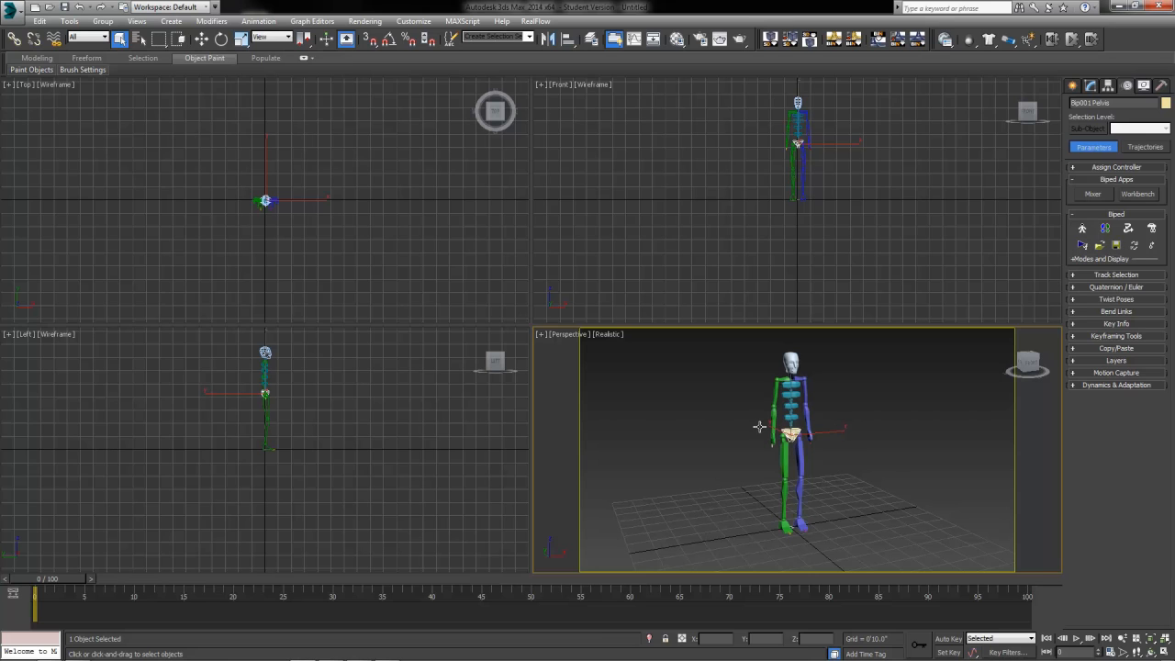
{"action": "scroll", "coordinate": [772, 462], "scroll_direction": "up", "scroll_amount": 5}
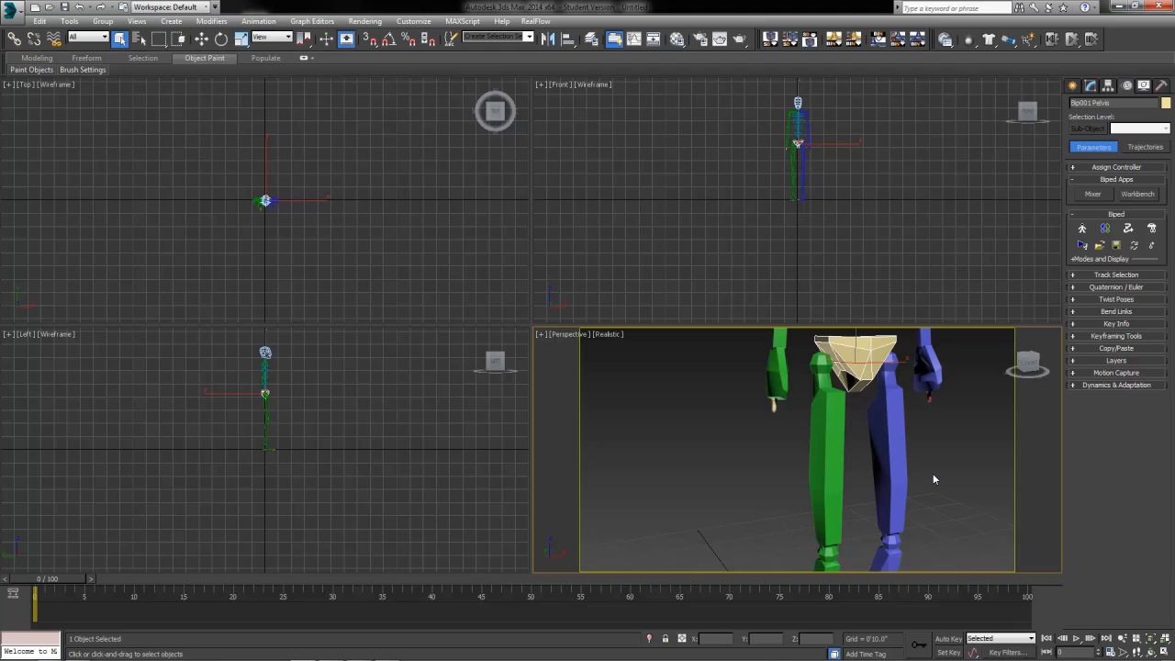
{"action": "scroll", "coordinate": [932, 473], "scroll_direction": "down", "scroll_amount": 5}
{"action": "middle_click_drag", "start_coordinate": [932, 473], "coordinate": [829, 468]}
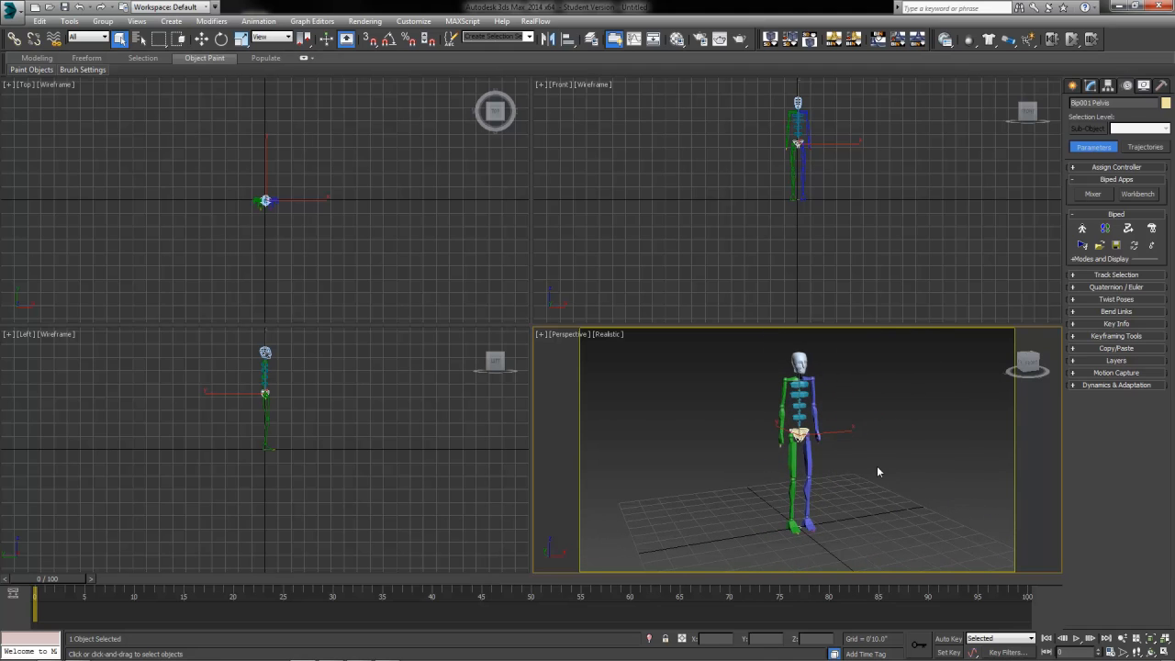
Step: Turn on Figure Mode and expand the biped's Structure rollout
{"action": "left_click", "coordinate": [1084, 230]}
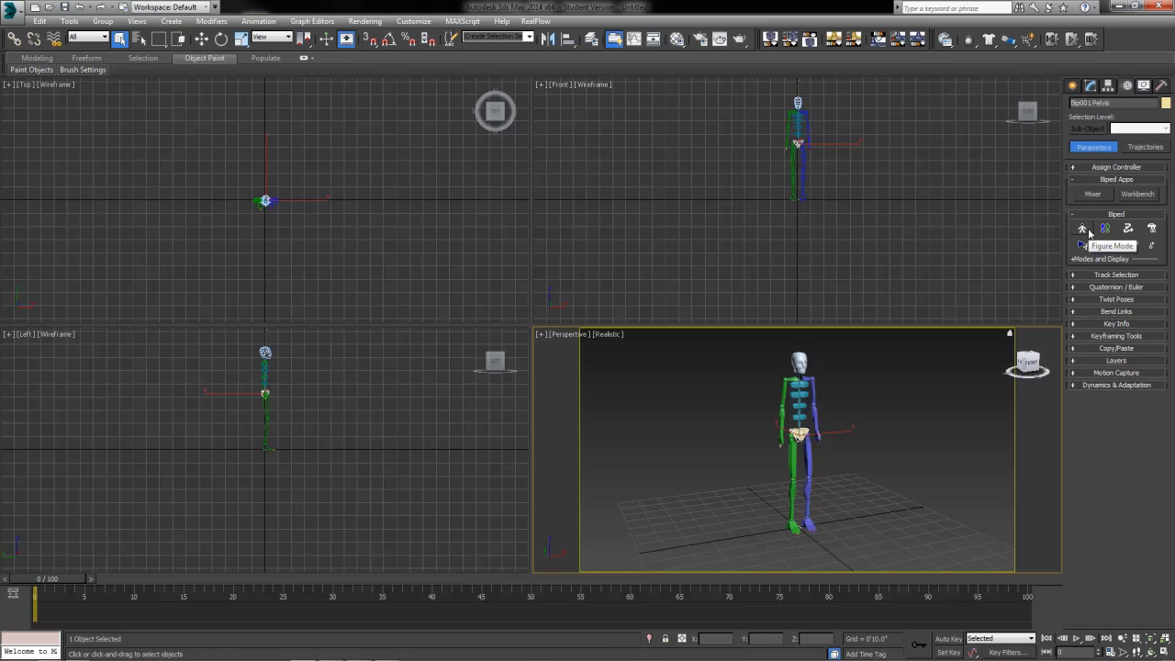
{"action": "left_click", "coordinate": [1085, 230]}
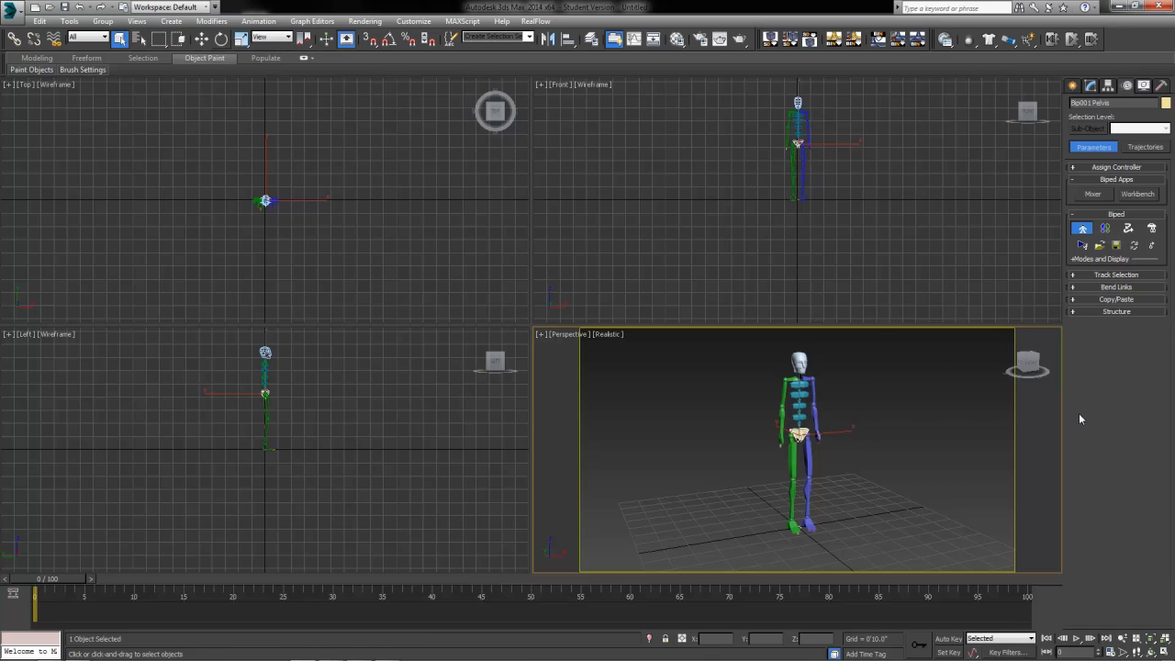
{"action": "left_click", "coordinate": [1107, 312]}
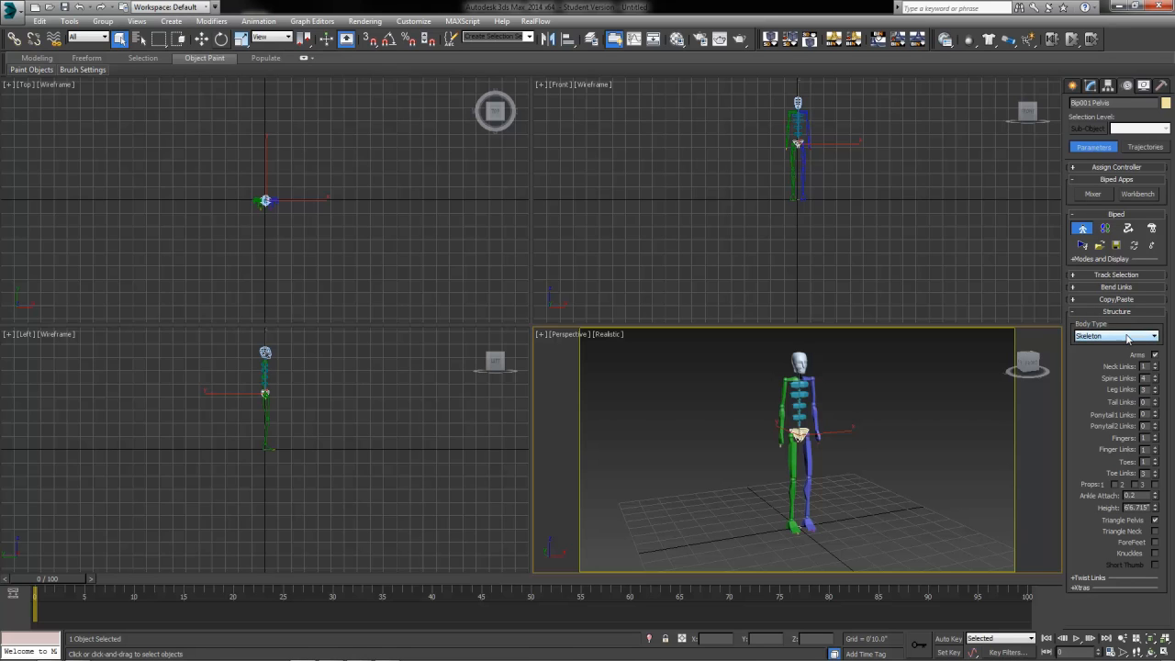
Step: Cycle the Body Type through Male, another type and Classic, ending on Skeleton
{"action": "left_click", "coordinate": [1127, 337]}
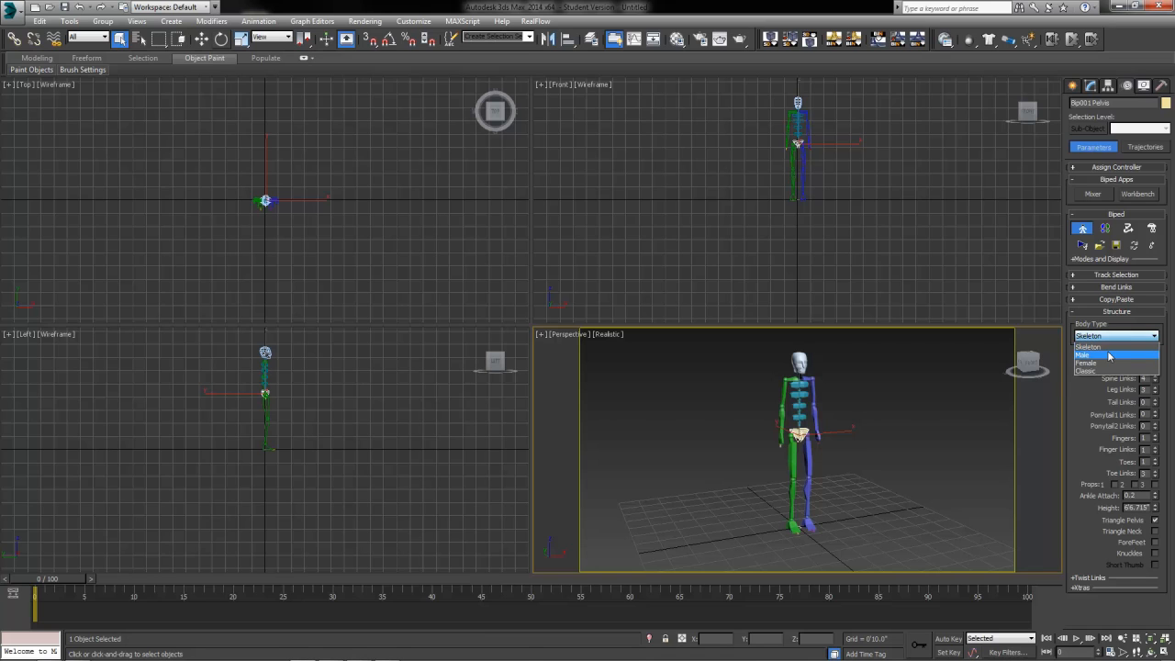
{"action": "left_click", "coordinate": [1109, 356]}
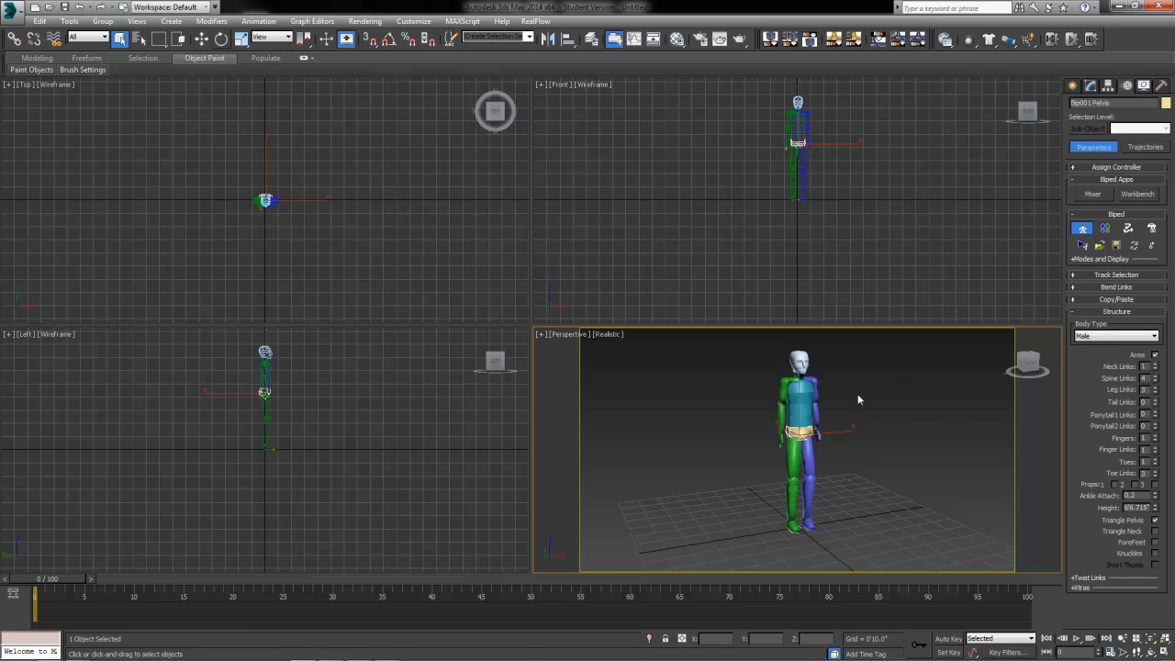
{"action": "left_click", "coordinate": [1112, 336]}
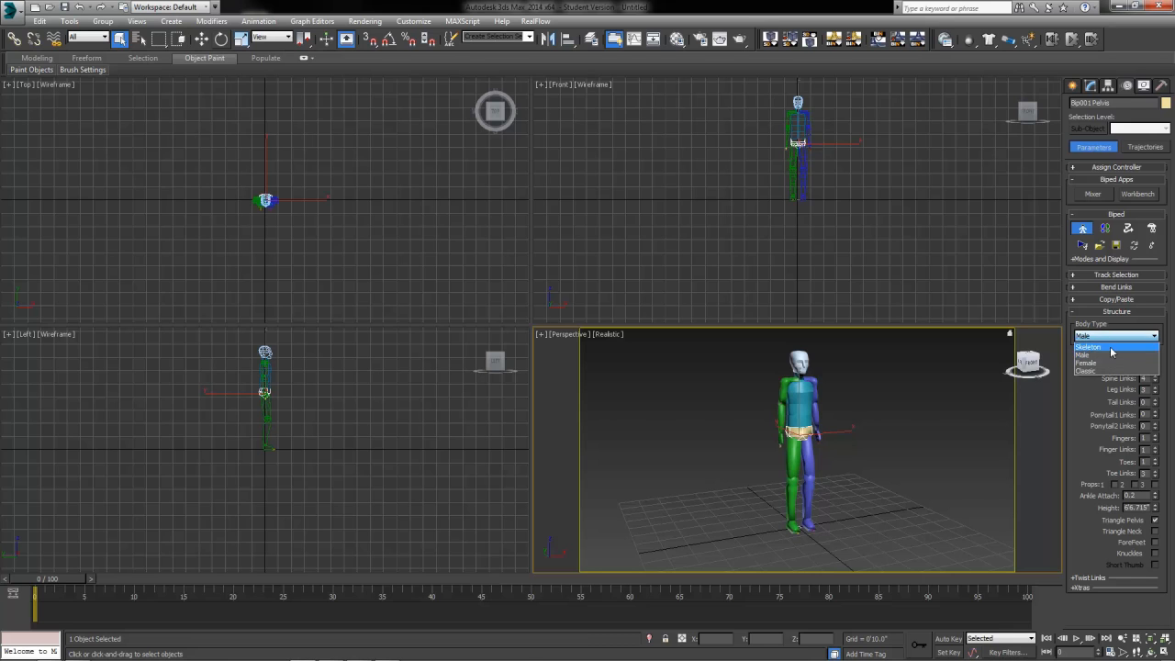
{"action": "left_click", "coordinate": [1108, 363]}
{"action": "left_click", "coordinate": [1115, 336]}
{"action": "left_click", "coordinate": [1102, 371]}
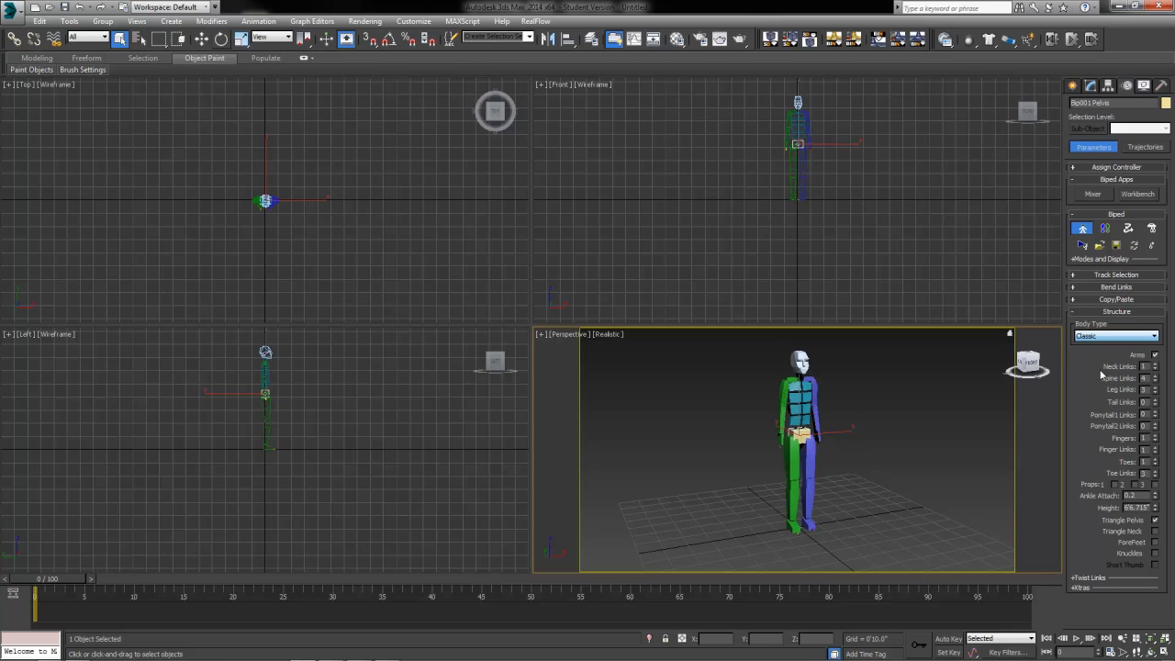
{"action": "left_click", "coordinate": [1113, 337]}
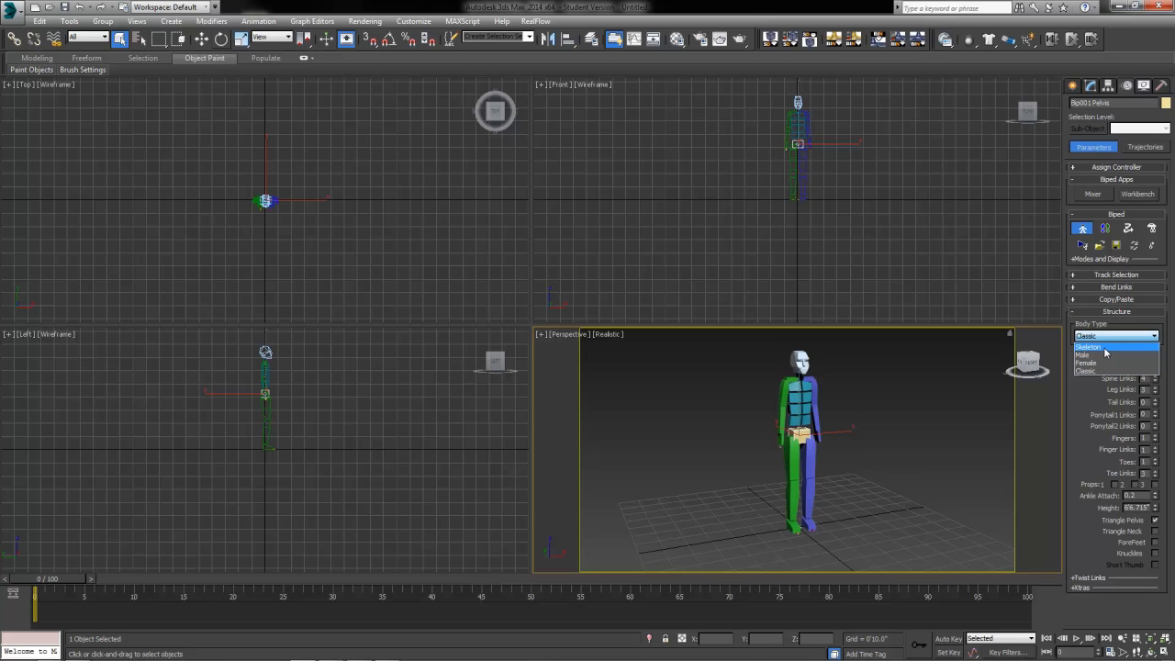
{"action": "left_click", "coordinate": [1105, 348]}
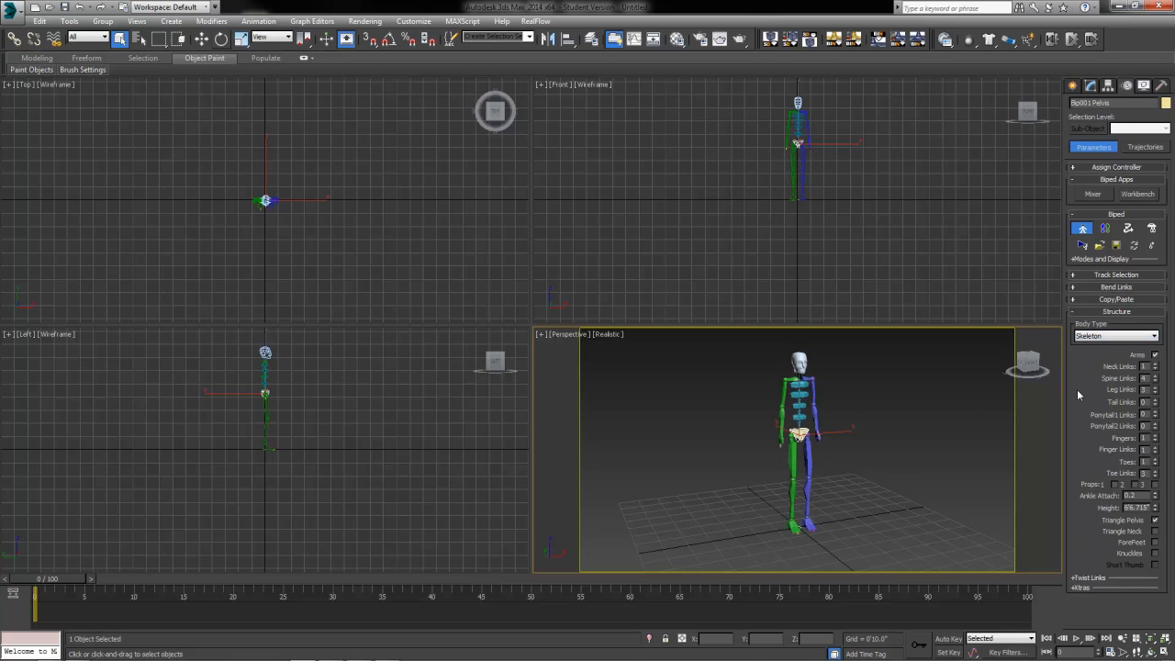
Step: Set the biped's Spine Links to 3
{"action": "scroll", "coordinate": [868, 441], "scroll_direction": "up", "scroll_amount": 3}
{"action": "scroll", "coordinate": [868, 441], "scroll_direction": "down", "scroll_amount": 3}
{"action": "left_click_drag", "start_coordinate": [1148, 367], "coordinate": [1135, 398]}
{"action": "double_click", "coordinate": [1143, 366]}
{"action": "left_click_drag", "start_coordinate": [1147, 379], "coordinate": [1106, 382]}
{"action": "type", "text": "3"}
{"action": "key", "text": "Return"}
{"action": "left_click", "coordinate": [1145, 439]}
Step: Set Finger Links to 3 and Toe Links to 1
{"action": "key", "text": "Tab"}
{"action": "type", "text": "3"}
{"action": "key", "text": "Return"}
{"action": "scroll", "coordinate": [777, 490], "scroll_direction": "up", "scroll_amount": 5}
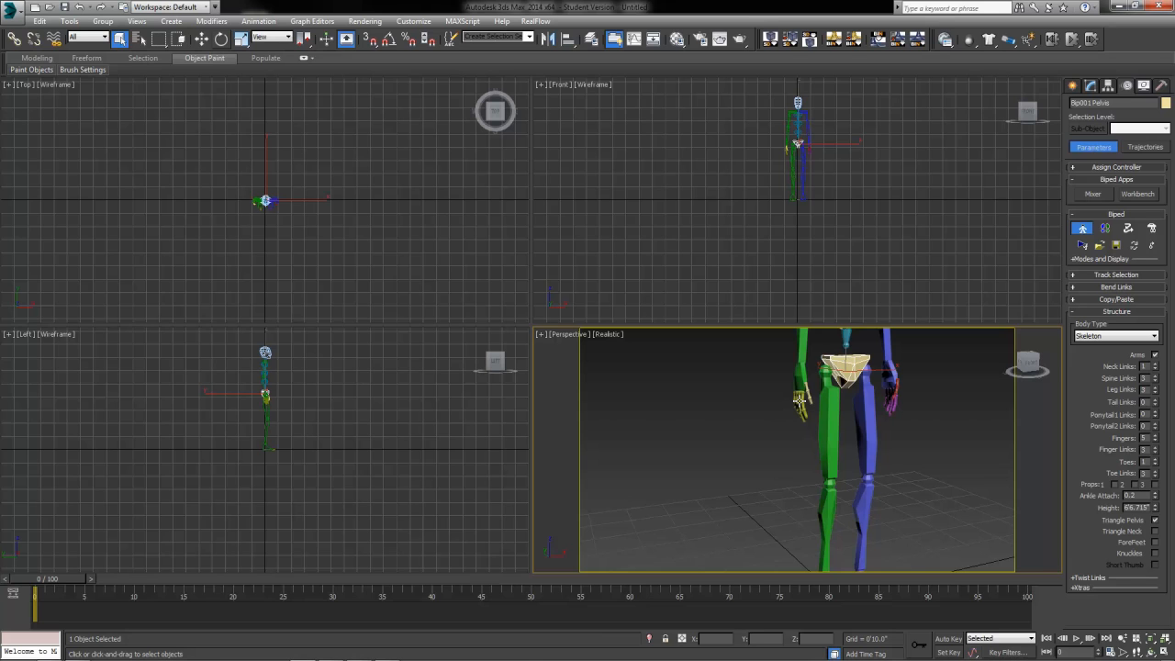
{"action": "scroll", "coordinate": [897, 459], "scroll_direction": "down", "scroll_amount": 4}
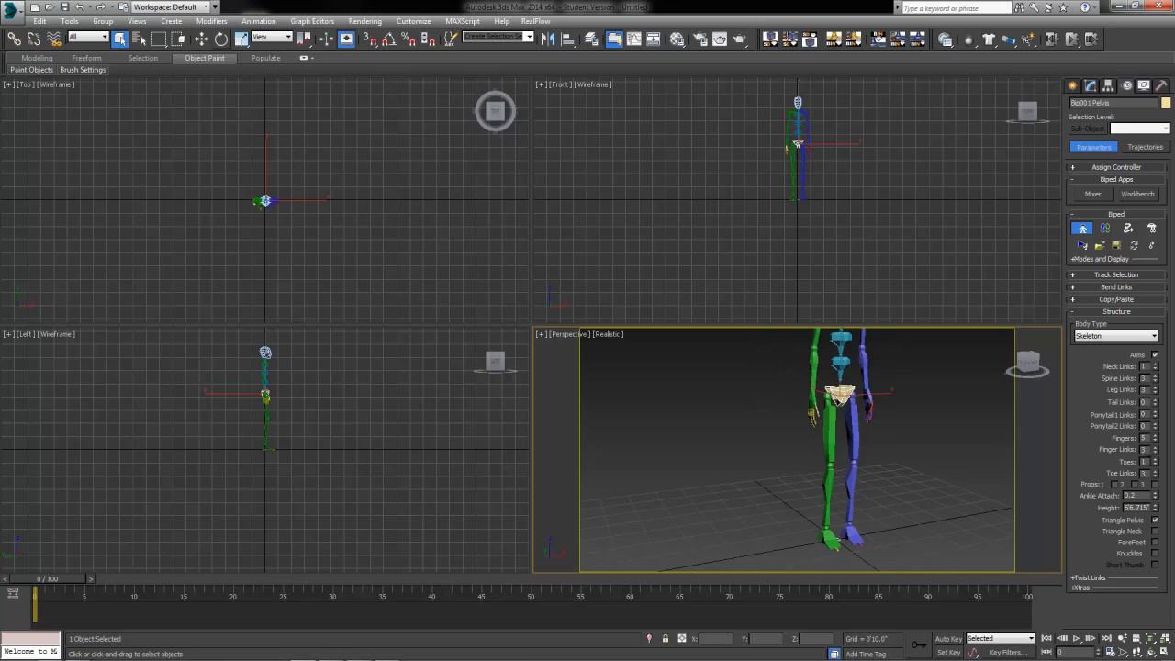
{"action": "key", "text": "Tab"}
{"action": "key", "text": "Tab"}
{"action": "type", "text": "1"}
{"action": "key", "text": "Return"}
Step: Try adding props and an Ankle Attach of 1.0, then revert Ankle Attach to 0.2
{"action": "left_click", "coordinate": [1138, 484]}
{"action": "left_click", "coordinate": [1156, 485]}
{"action": "left_click", "coordinate": [1138, 485]}
{"action": "type", "text": "1"}
{"action": "key", "text": "Return"}
{"action": "left_click_drag", "start_coordinate": [1083, 374], "coordinate": [1140, 607]}
{"action": "key", "text": "ctrl+z"}
Step: Set the biped's Height to 6'0" and recentre it in the view
{"action": "double_click", "coordinate": [1129, 507]}
{"action": "type", "text": "6'"}
{"action": "key", "text": "Return"}
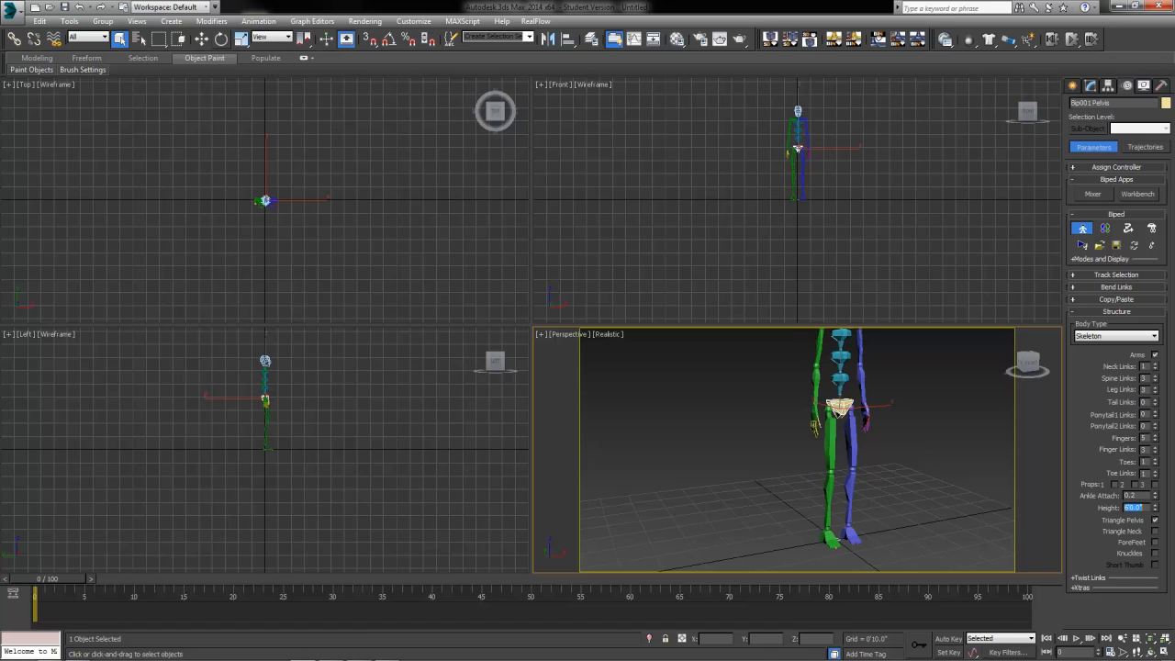
{"action": "middle_click_drag", "start_coordinate": [751, 482], "coordinate": [778, 489]}
{"action": "scroll", "coordinate": [693, 514], "scroll_direction": "down", "scroll_amount": 3}
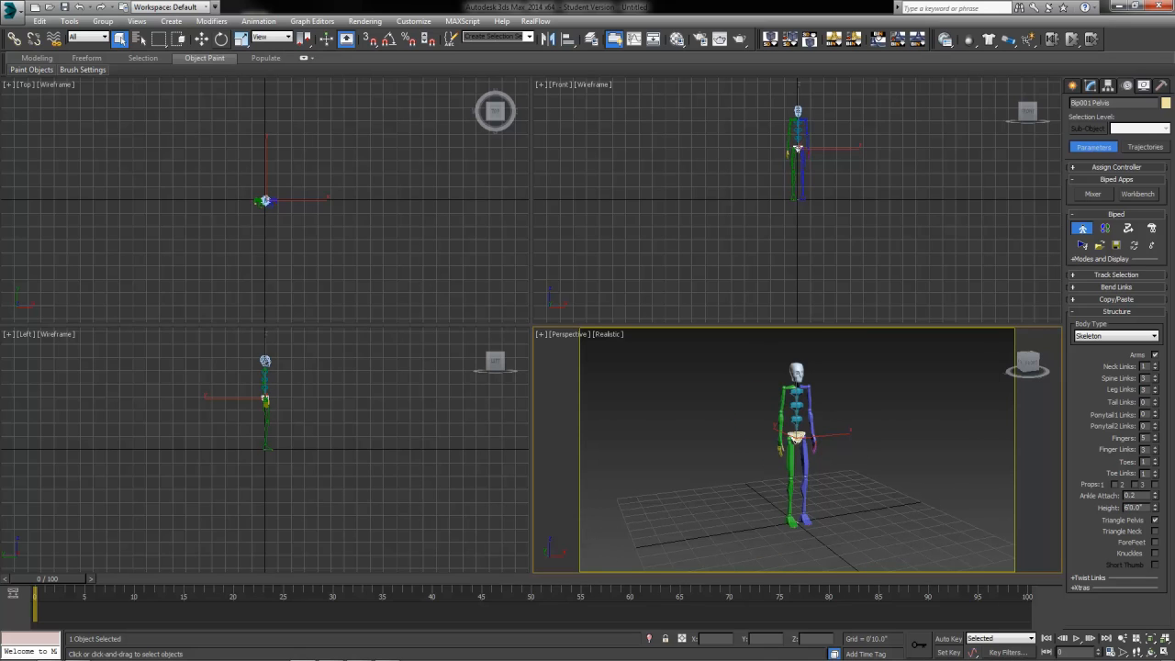
Step: Toggle Triangle Pelvis, zoom to the feet, and pick the right and left toes
{"action": "left_click", "coordinate": [1154, 520]}
{"action": "scroll", "coordinate": [835, 472], "scroll_direction": "up", "scroll_amount": 5}
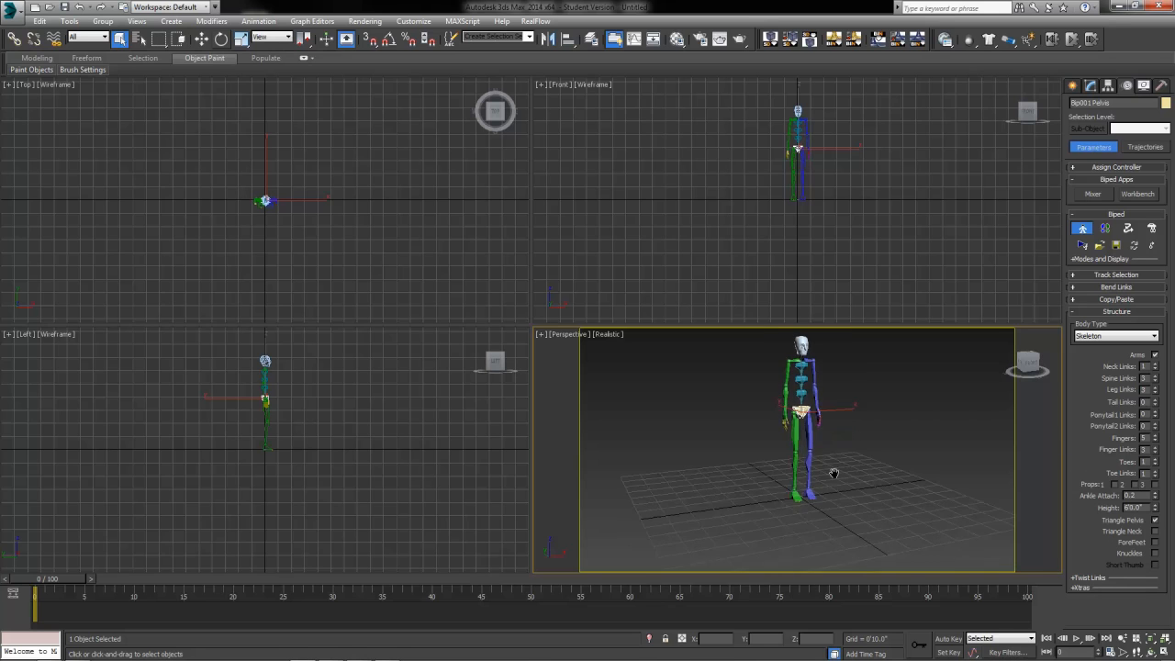
{"action": "scroll", "coordinate": [796, 498], "scroll_direction": "up", "scroll_amount": 5}
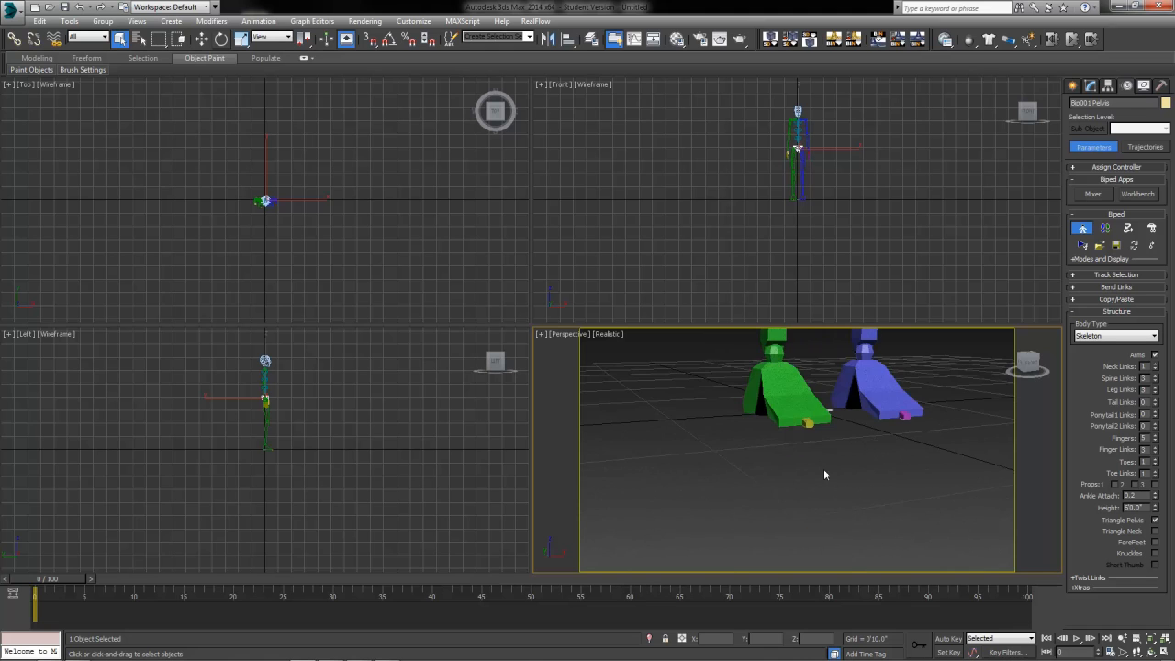
{"action": "left_click", "coordinate": [745, 536]}
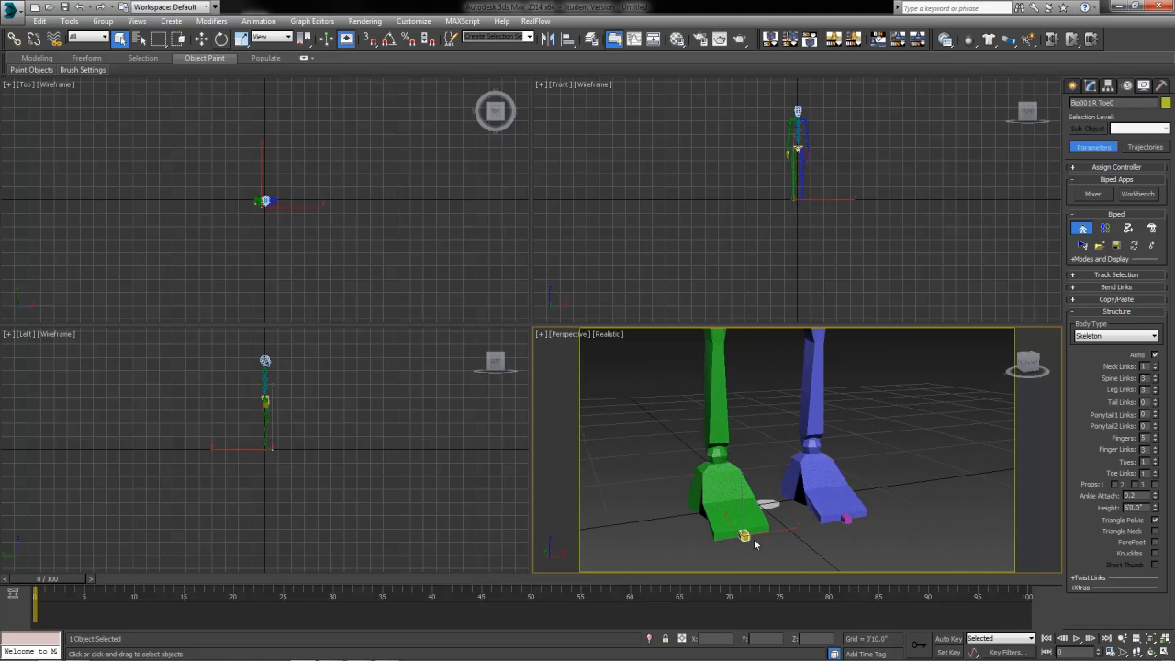
{"action": "left_click", "coordinate": [846, 520]}
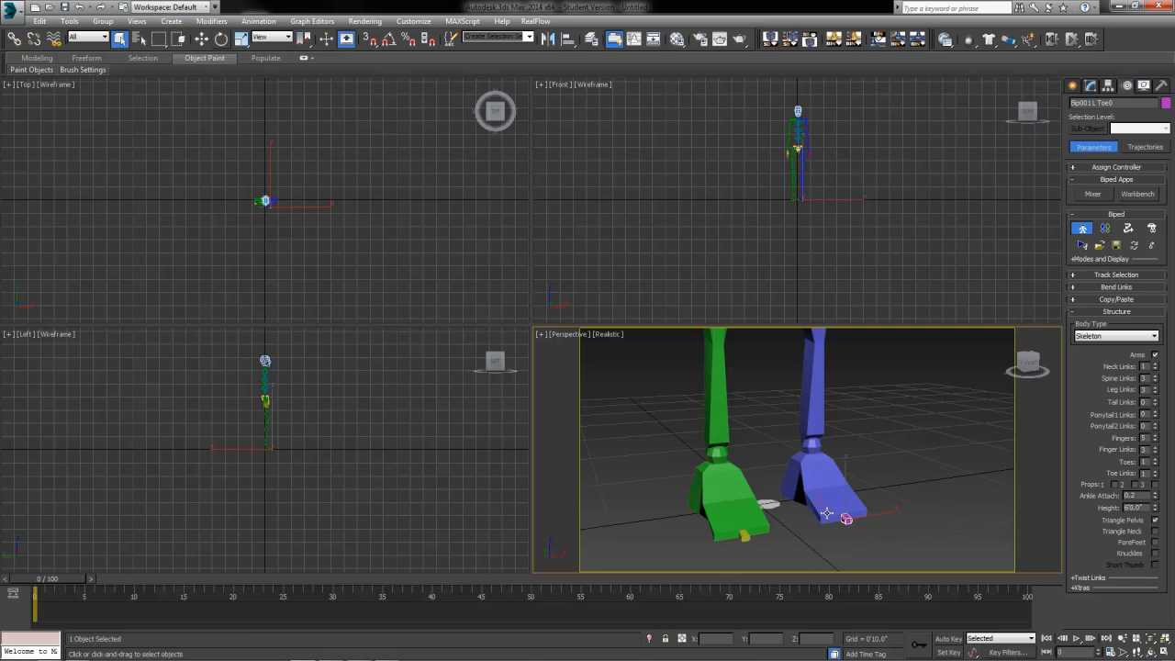
Step: Use Track Selection Symmetrical to select both toes and switch to Select and Scale
{"action": "scroll", "coordinate": [893, 409], "scroll_direction": "down", "scroll_amount": 2}
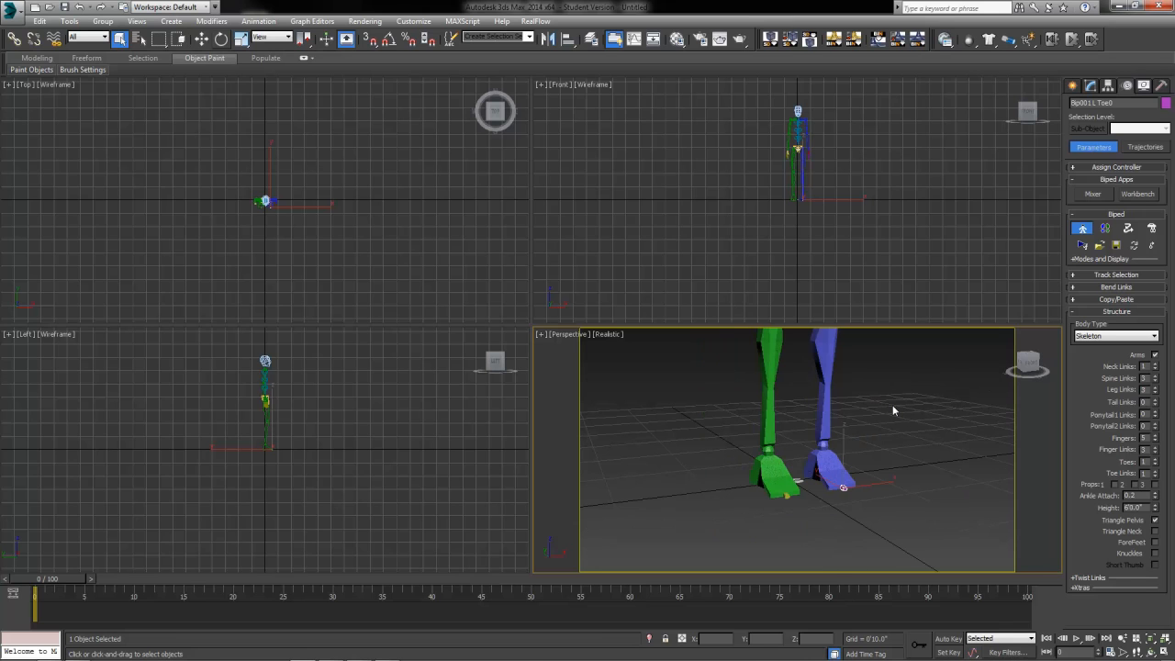
{"action": "left_click", "coordinate": [1124, 275]}
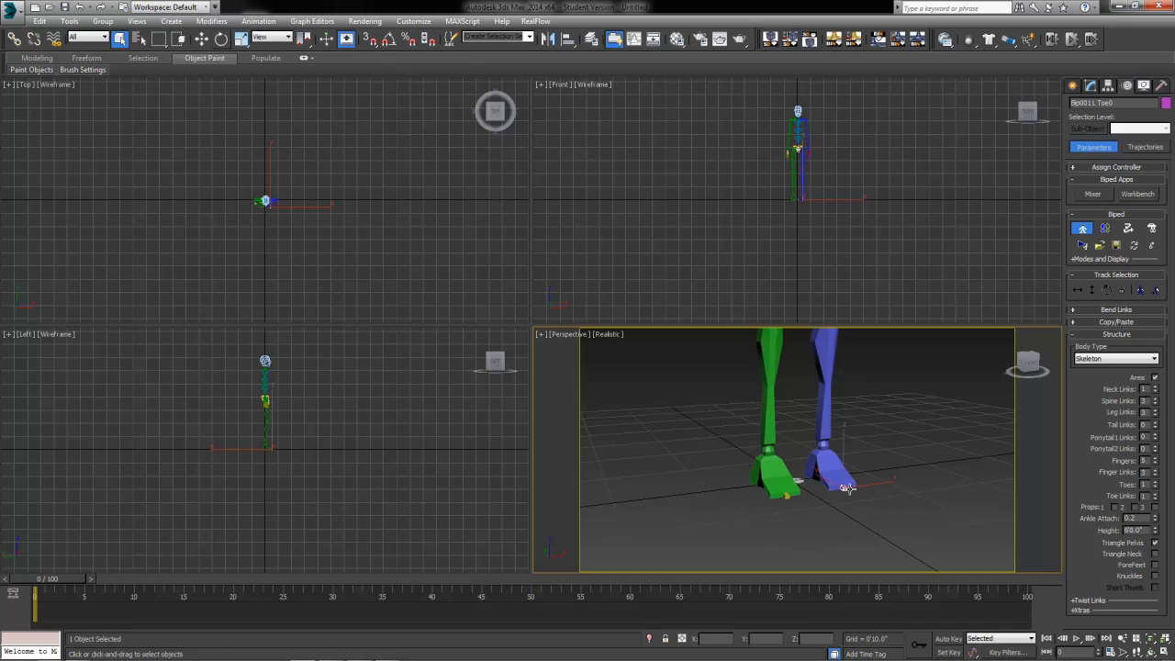
{"action": "left_click", "coordinate": [1140, 290]}
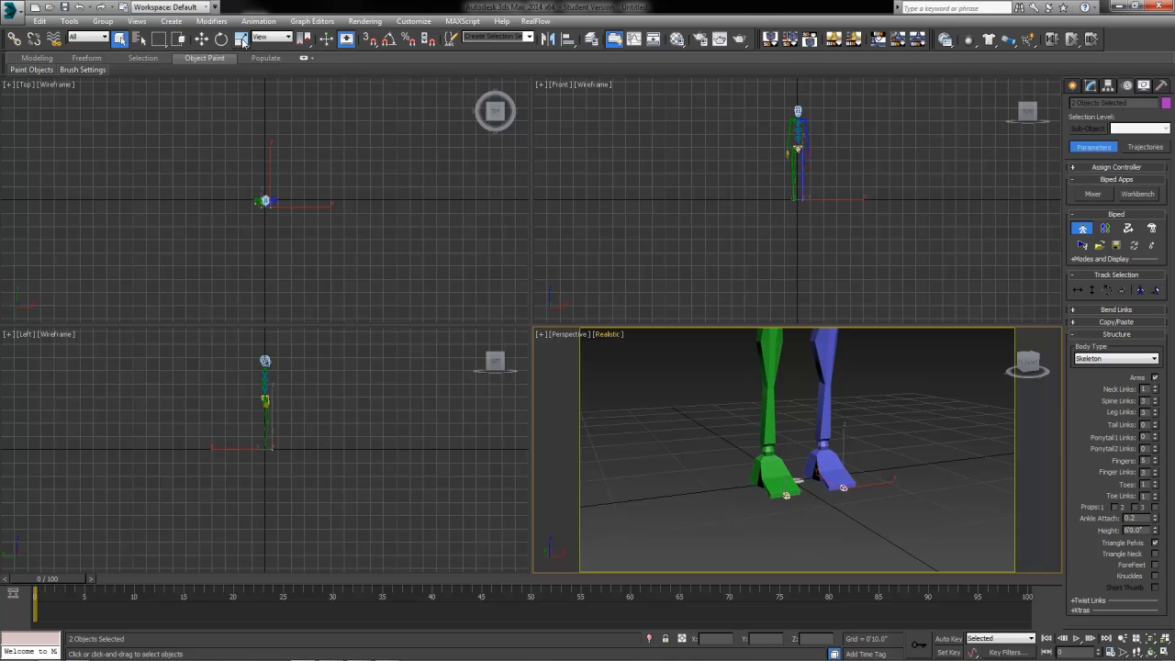
{"action": "left_click", "coordinate": [241, 38]}
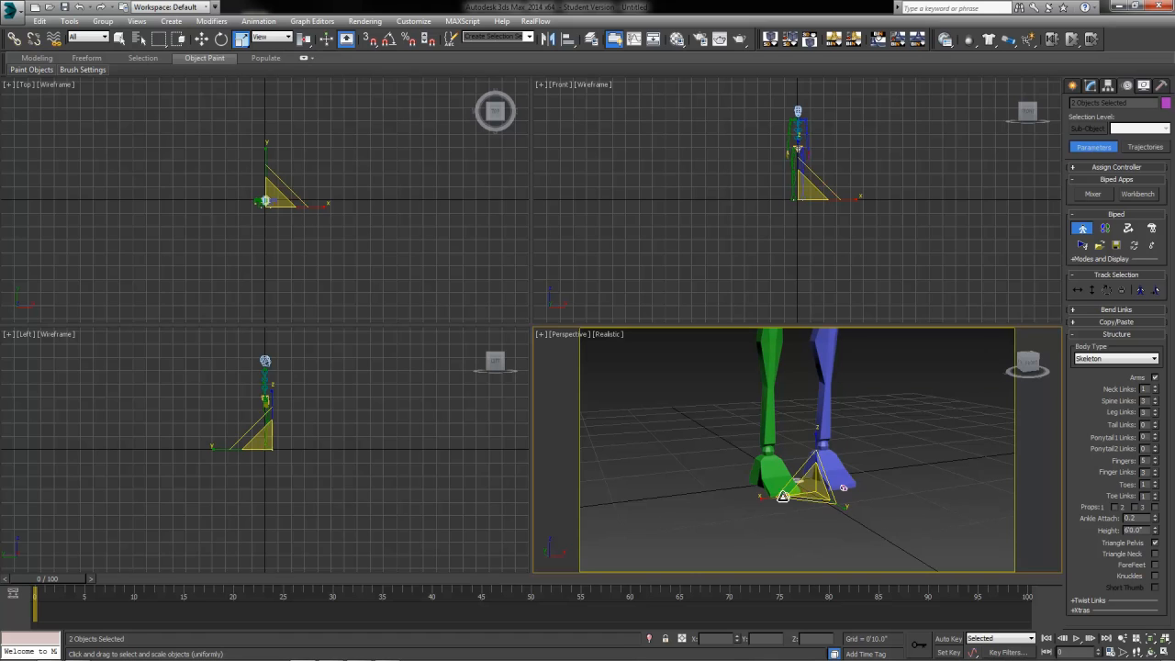
Step: Scale the selected toes, undoing a wrong squash, then stretch them along Z
{"action": "left_click_drag", "start_coordinate": [782, 496], "coordinate": [349, 522]}
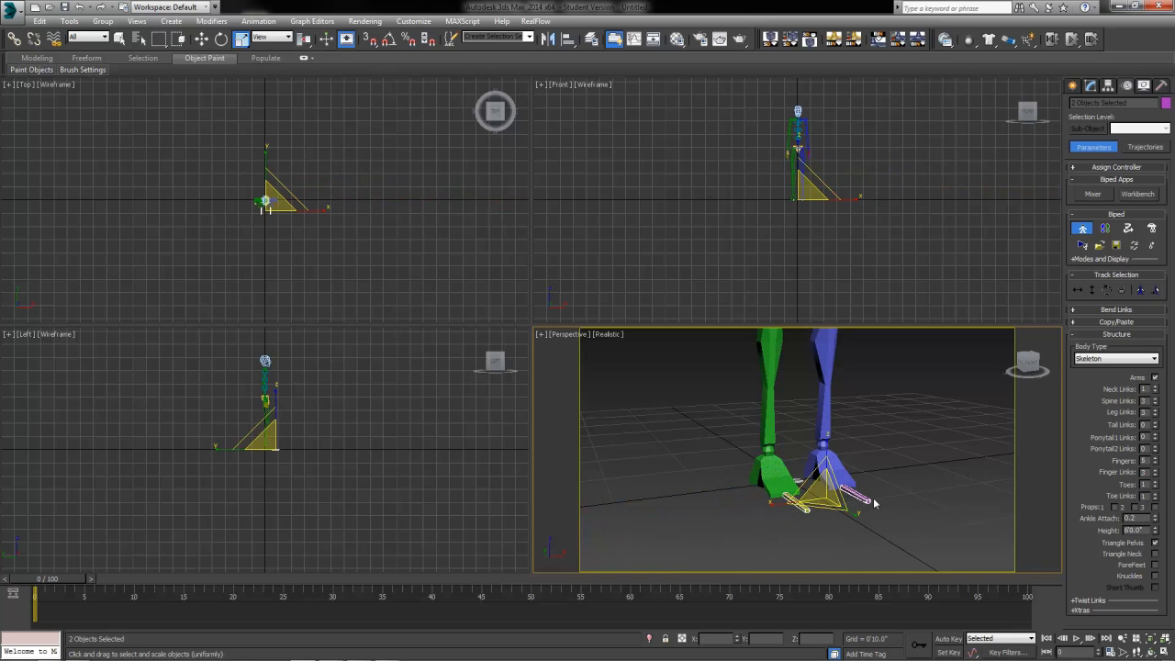
{"action": "key", "text": "ctrl+z"}
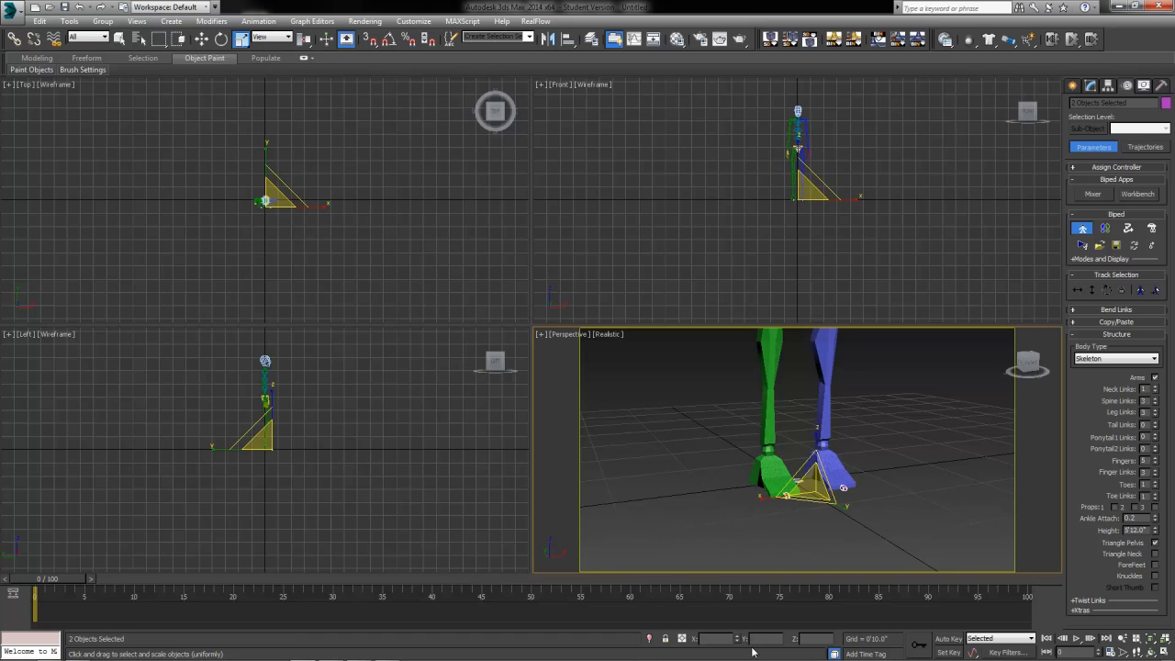
{"action": "left_click_drag", "start_coordinate": [760, 507], "coordinate": [673, 514]}
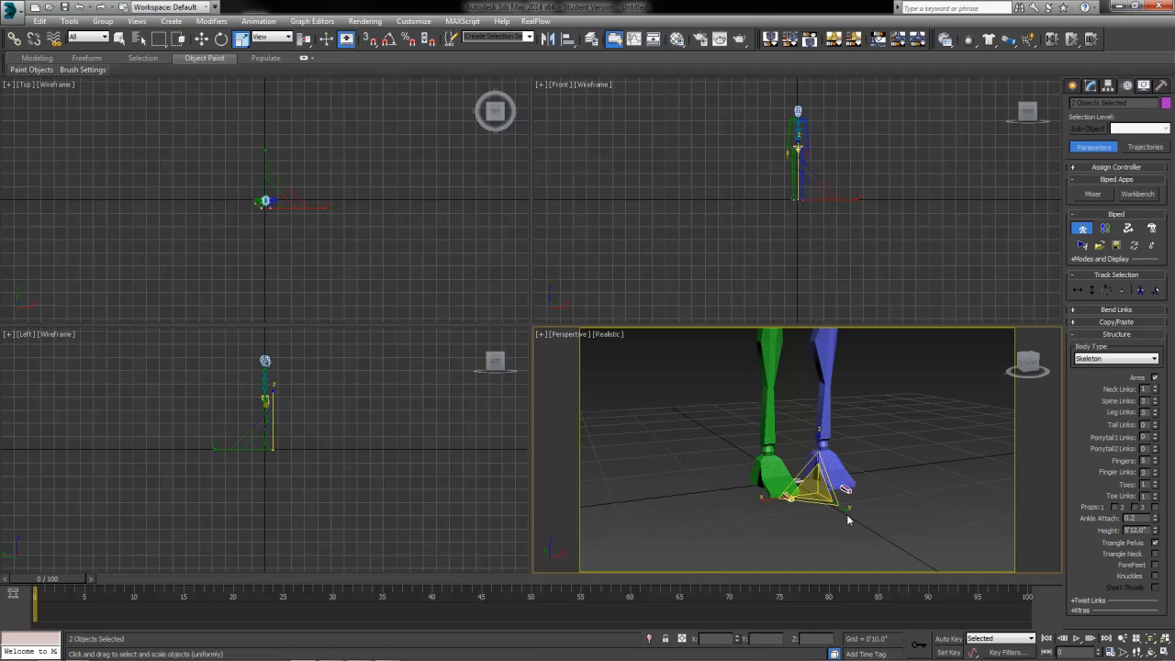
{"action": "left_click_drag", "start_coordinate": [819, 441], "coordinate": [801, 200]}
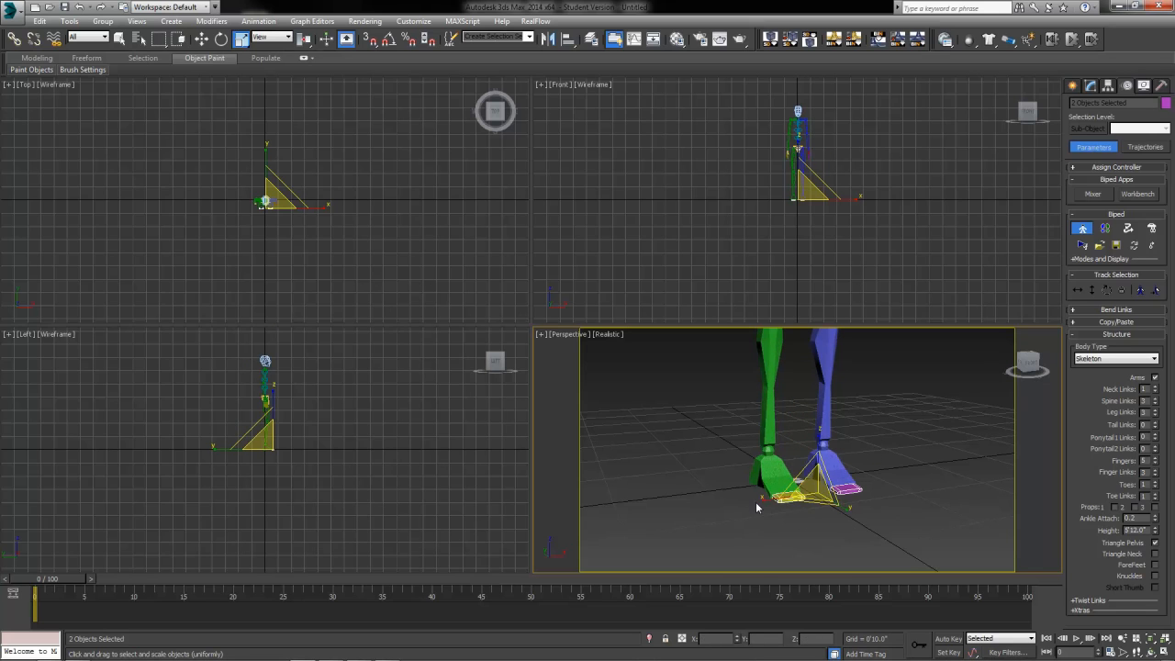
Step: Reselect both toes in a close view and lengthen them further along Z
{"action": "left_click", "coordinate": [930, 471]}
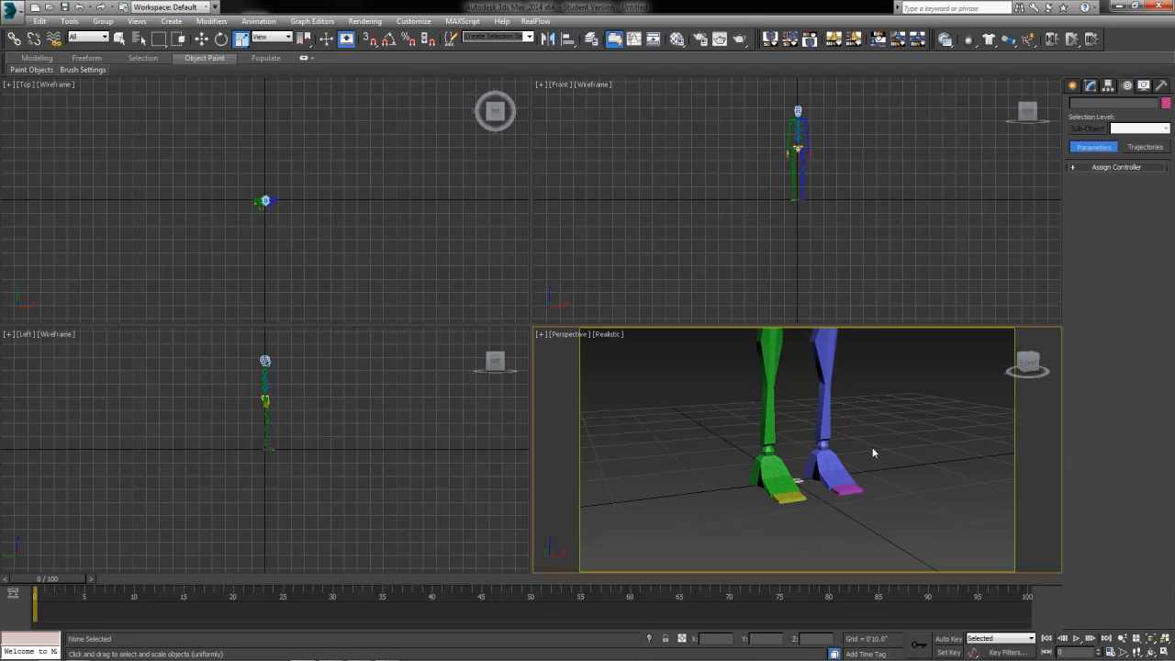
{"action": "middle_click_drag", "start_coordinate": [873, 453], "coordinate": [865, 470]}
{"action": "scroll", "coordinate": [864, 469], "scroll_direction": "down", "scroll_amount": 3}
{"action": "scroll", "coordinate": [815, 523], "scroll_direction": "up", "scroll_amount": 5}
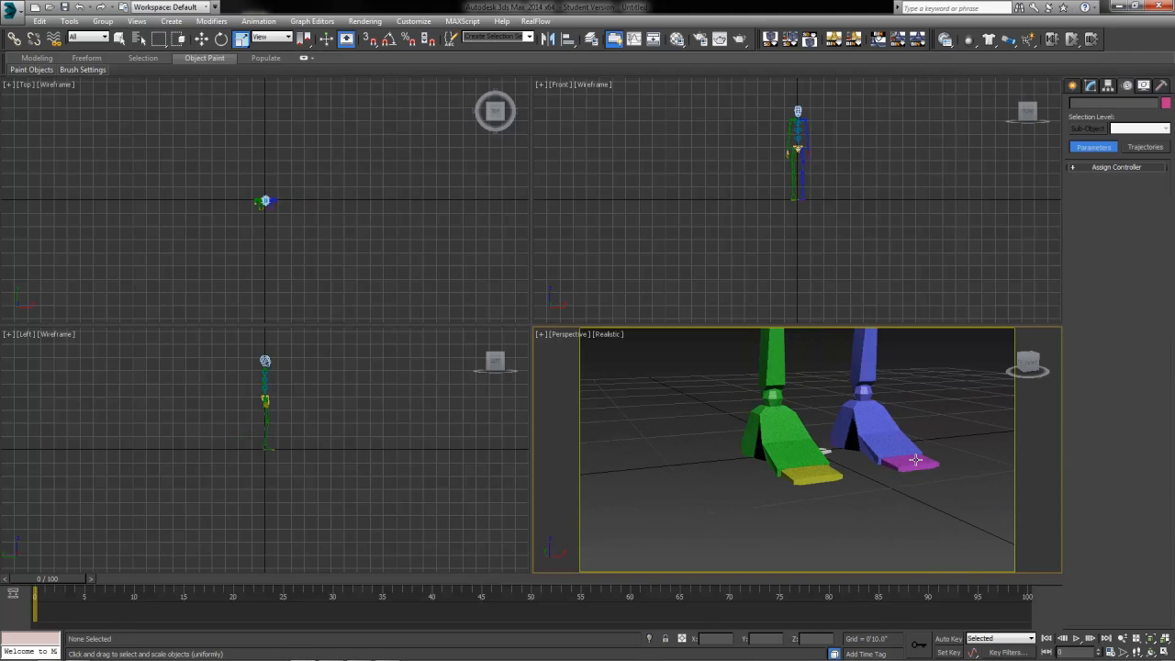
{"action": "left_click", "coordinate": [915, 459]}
{"action": "left_click", "coordinate": [810, 474], "text": "ctrl"}
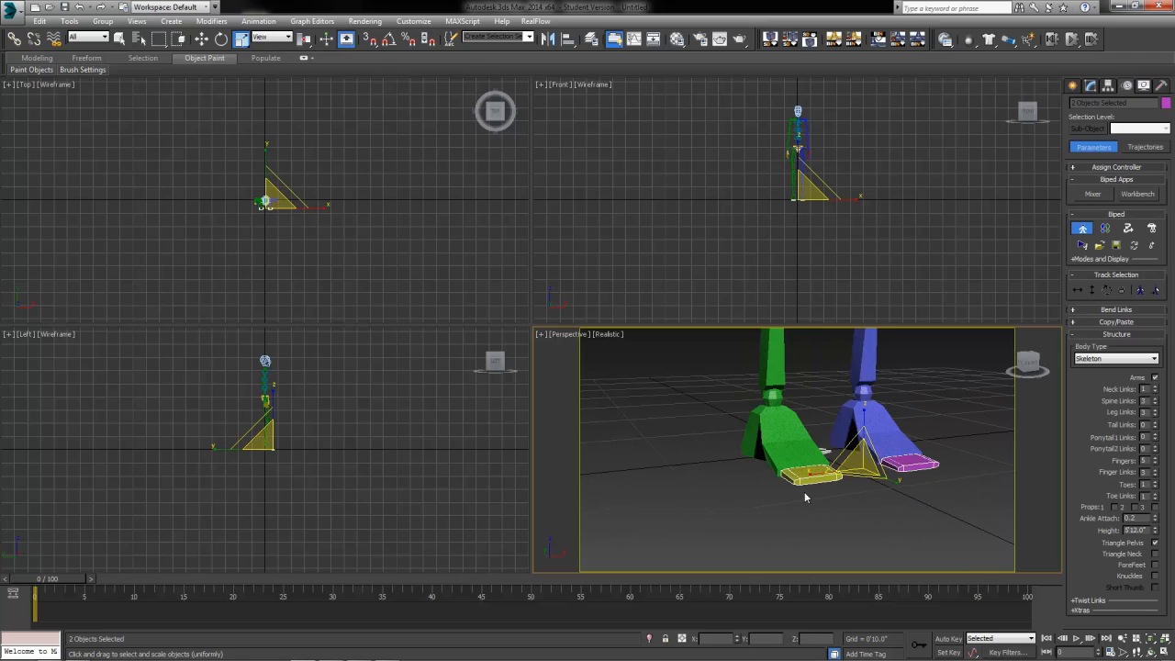
{"action": "left_click_drag", "start_coordinate": [864, 415], "coordinate": [864, 406]}
Step: Zoom out to the whole biped and select its pelvis with the Move tool
{"action": "scroll", "coordinate": [771, 431], "scroll_direction": "down", "scroll_amount": 5}
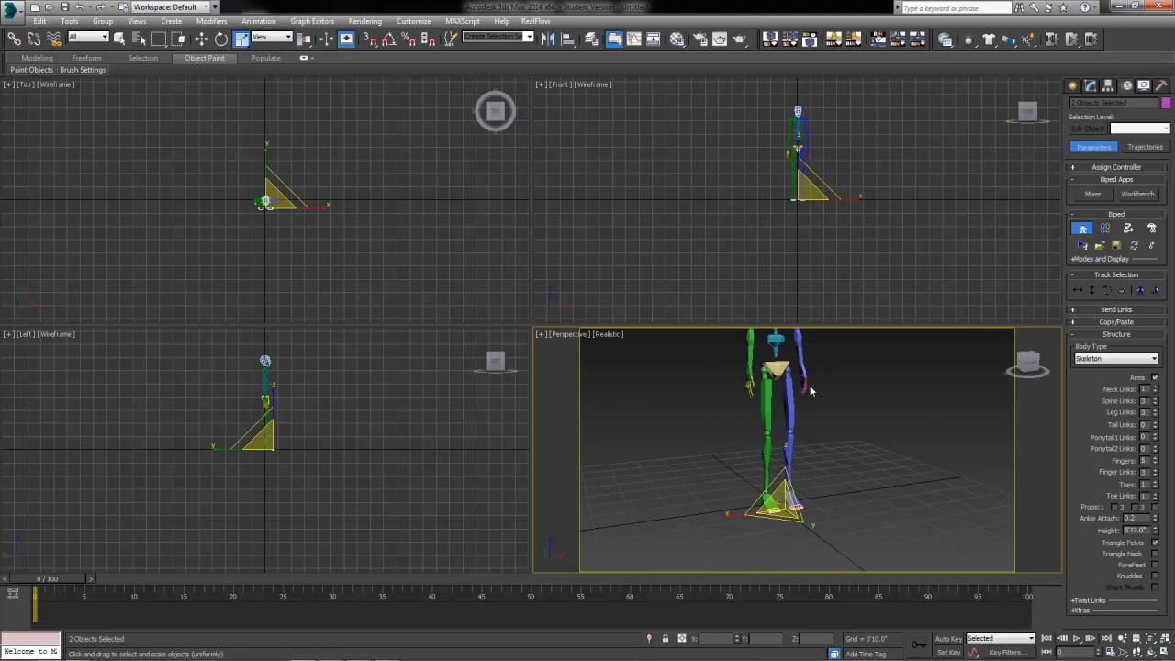
{"action": "middle_click_drag", "start_coordinate": [811, 369], "coordinate": [808, 422]}
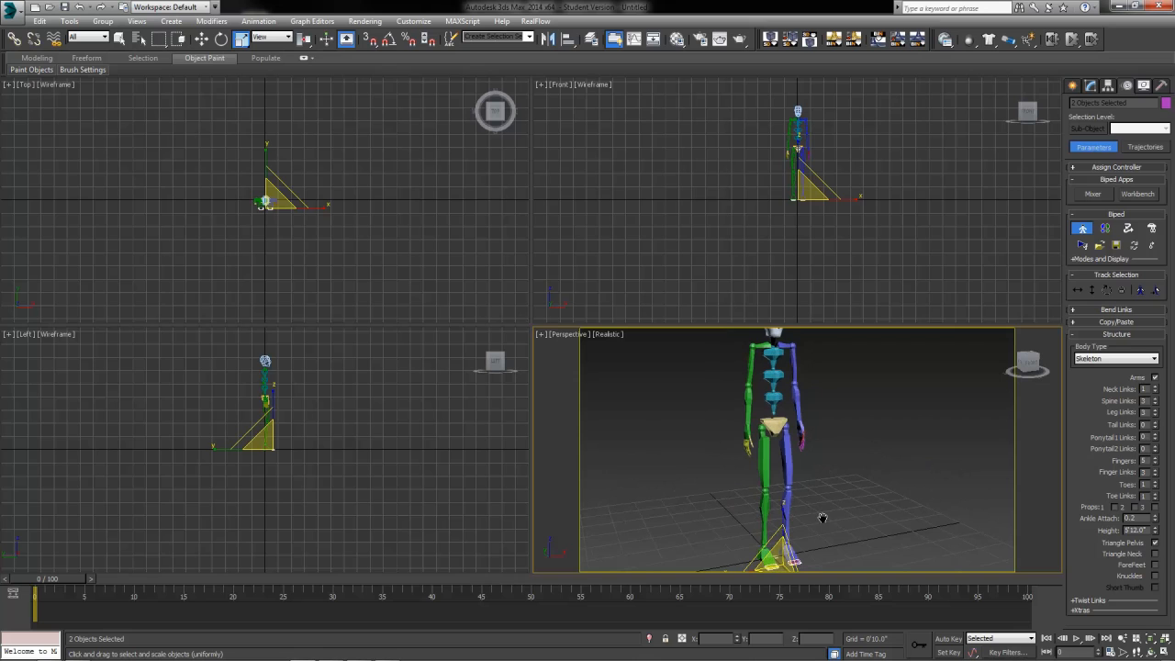
{"action": "left_click", "coordinate": [1121, 638]}
{"action": "left_click_drag", "start_coordinate": [822, 478], "coordinate": [822, 489]}
{"action": "key", "text": "r"}
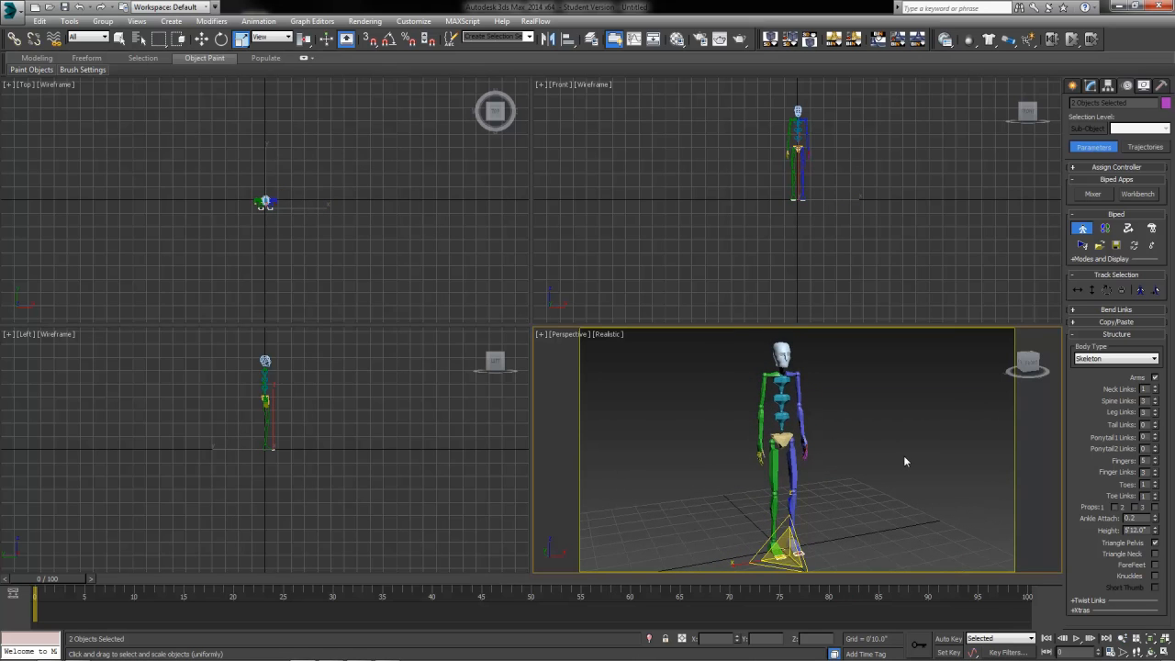
{"action": "right_click", "coordinate": [815, 474]}
{"action": "left_click", "coordinate": [914, 323]}
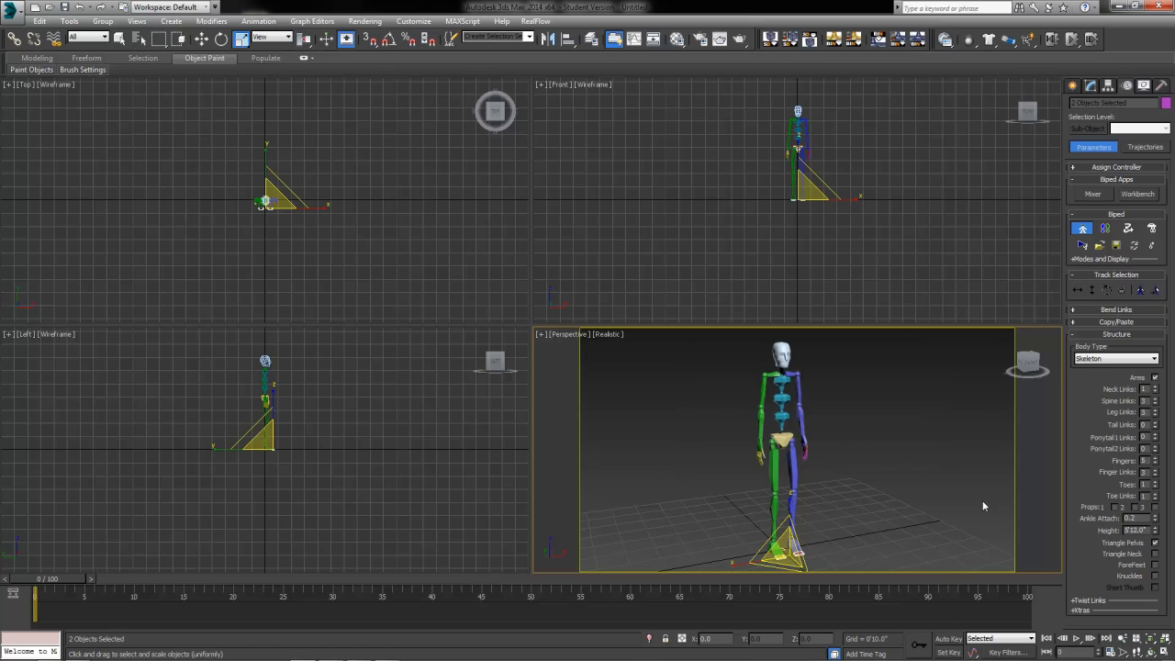
{"action": "left_click", "coordinate": [785, 446]}
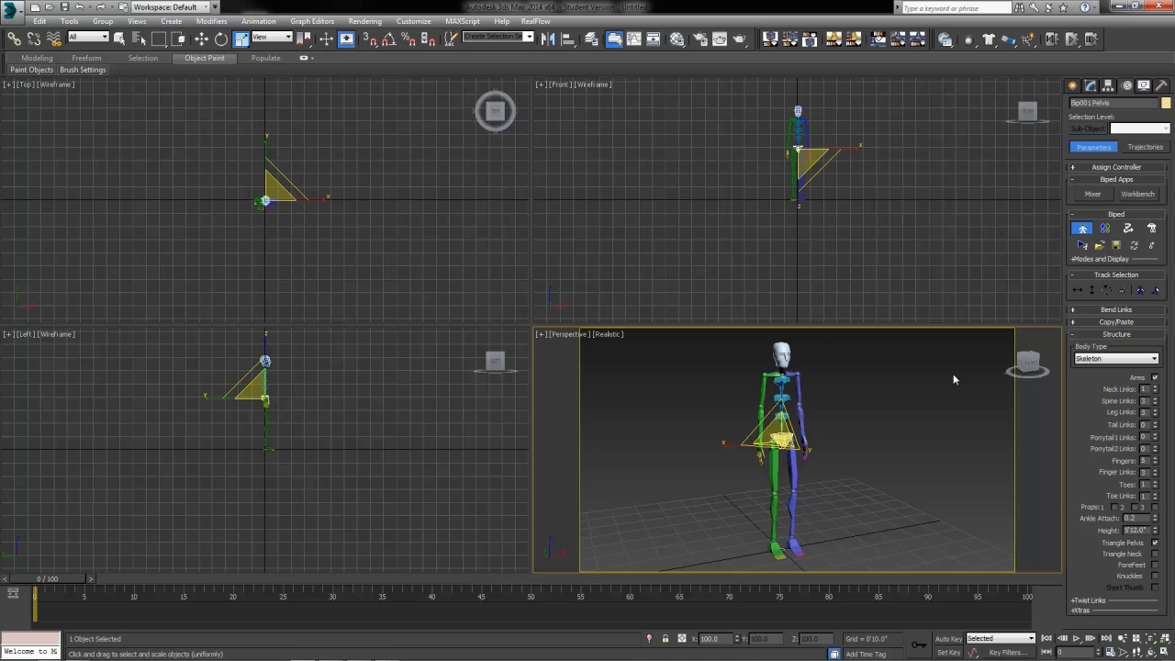
{"action": "key", "text": "w"}
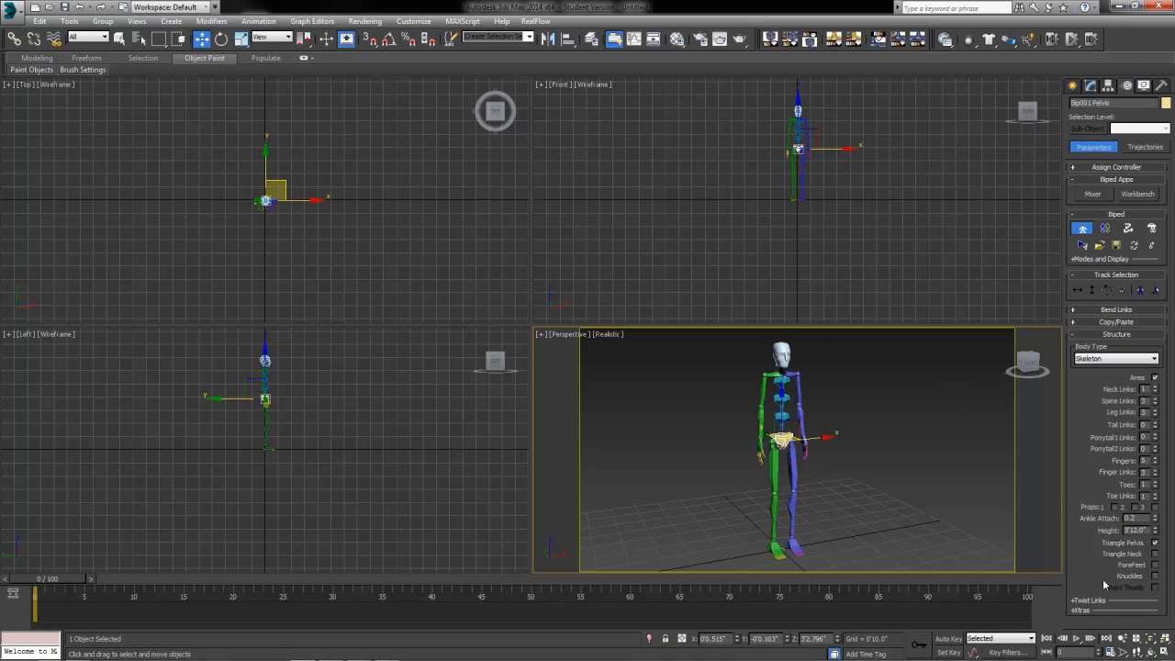
Step: Try scaling the left upper arm, undo it, then select the pelvis and exit Figure Mode
{"action": "left_click", "coordinate": [241, 38]}
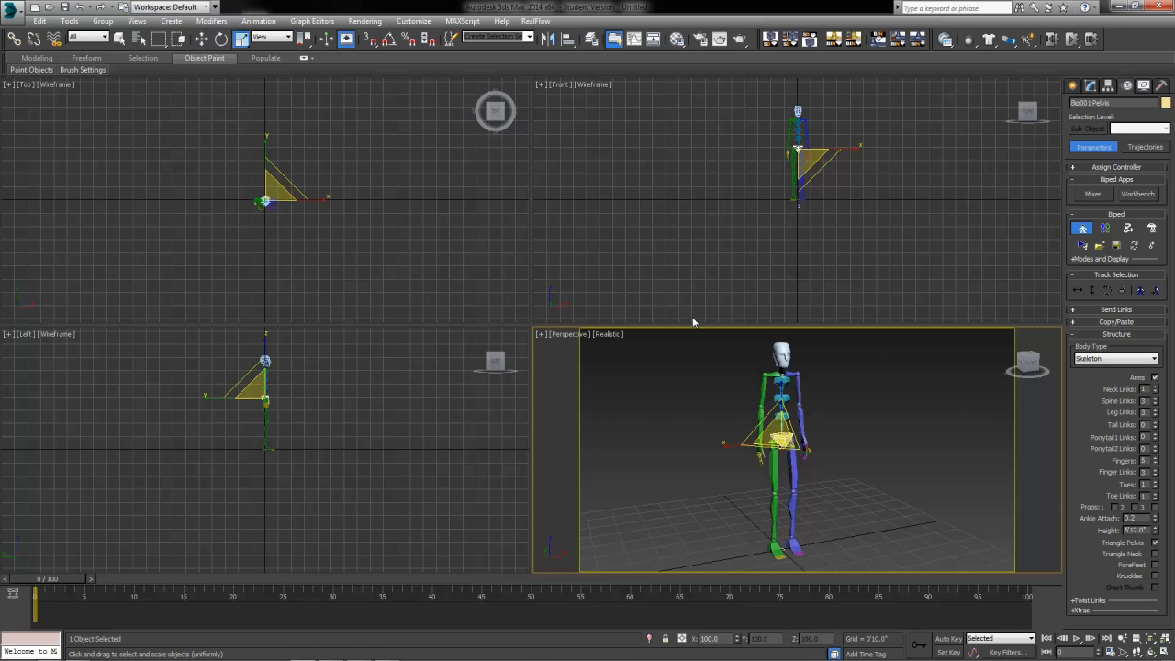
{"action": "left_click", "coordinate": [814, 406]}
{"action": "left_click", "coordinate": [797, 392]}
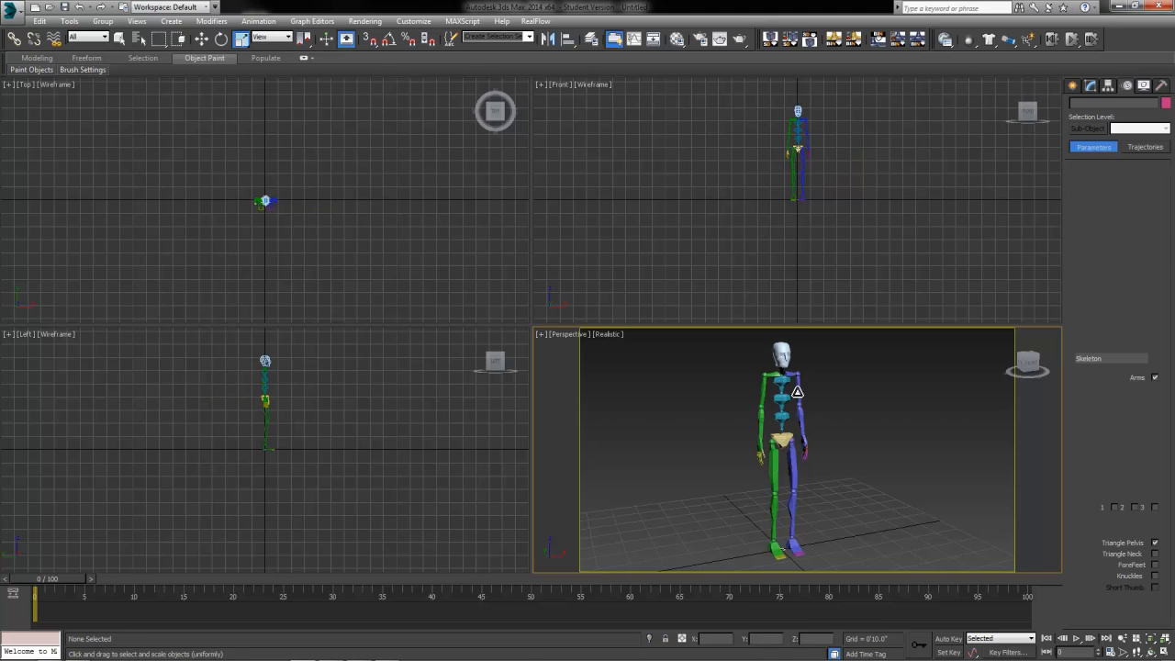
{"action": "left_click_drag", "start_coordinate": [821, 381], "coordinate": [898, 420]}
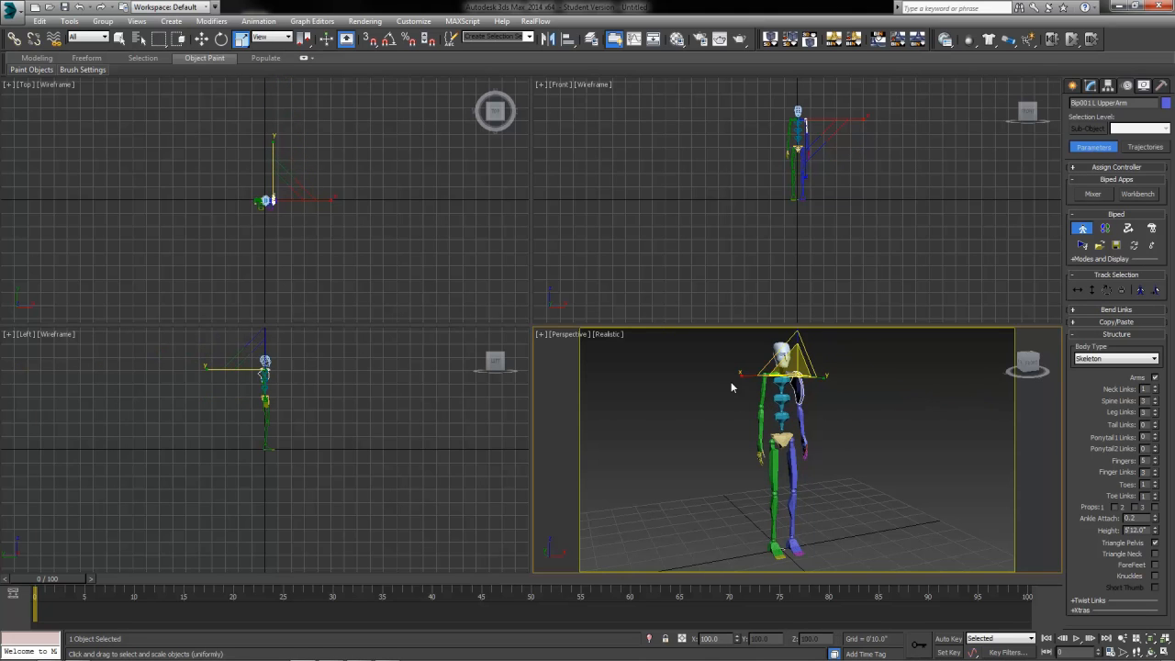
{"action": "left_click_drag", "start_coordinate": [726, 380], "coordinate": [661, 386]}
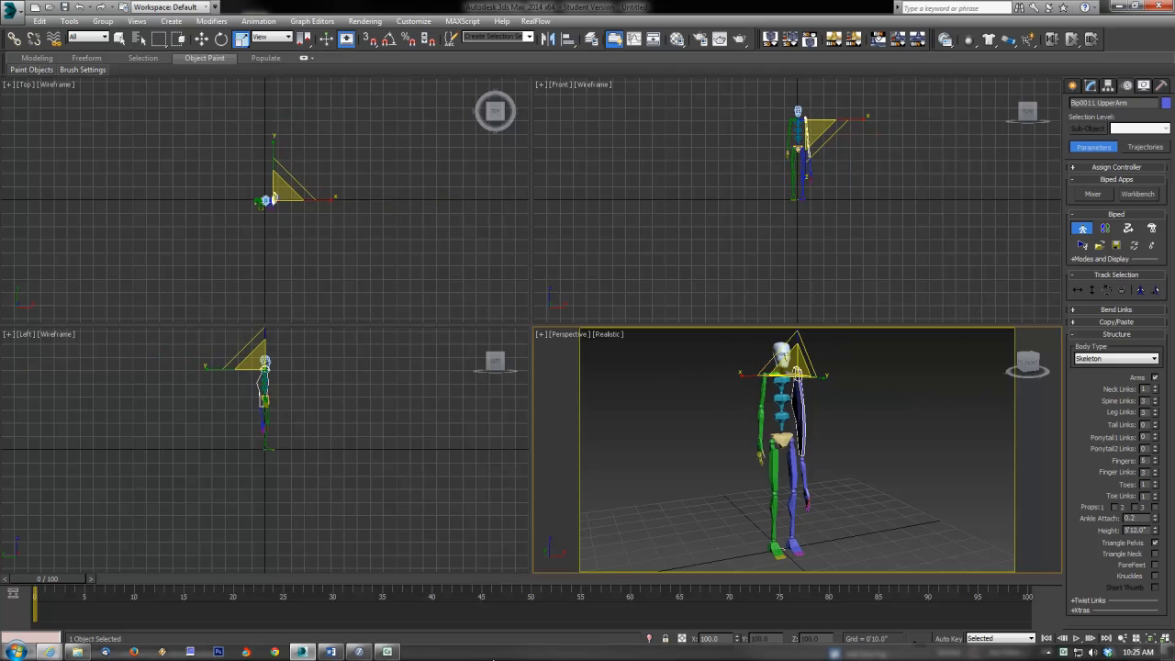
{"action": "key", "text": "ctrl+z"}
{"action": "key", "text": "ctrl+z"}
{"action": "left_click", "coordinate": [881, 468]}
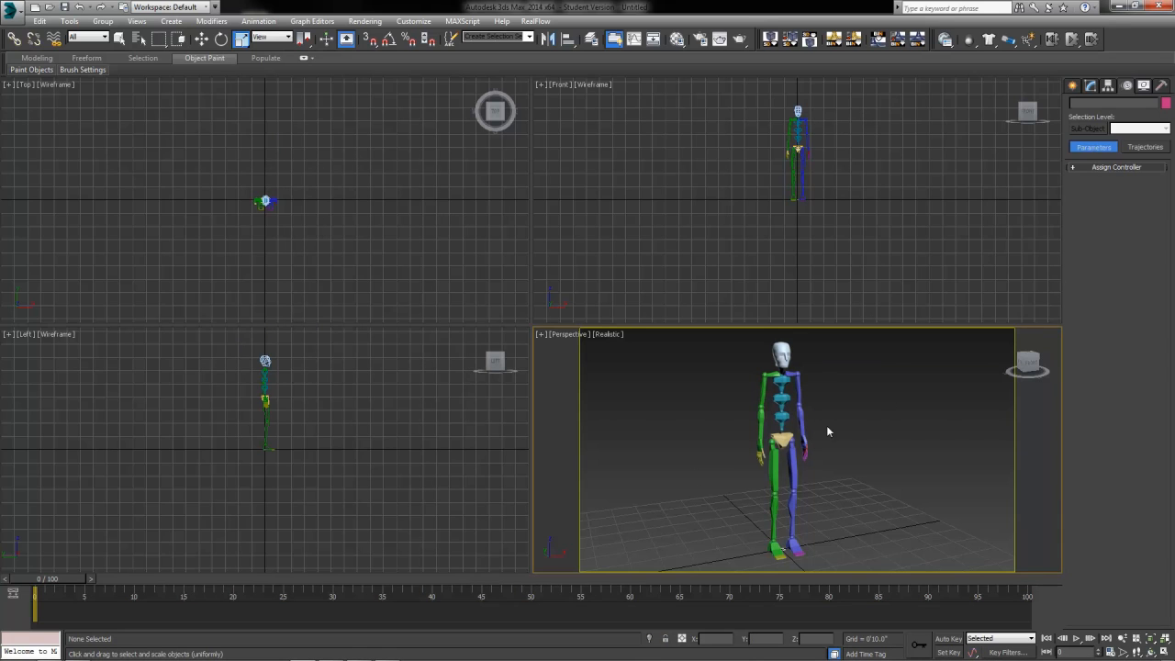
{"action": "left_click", "coordinate": [781, 441]}
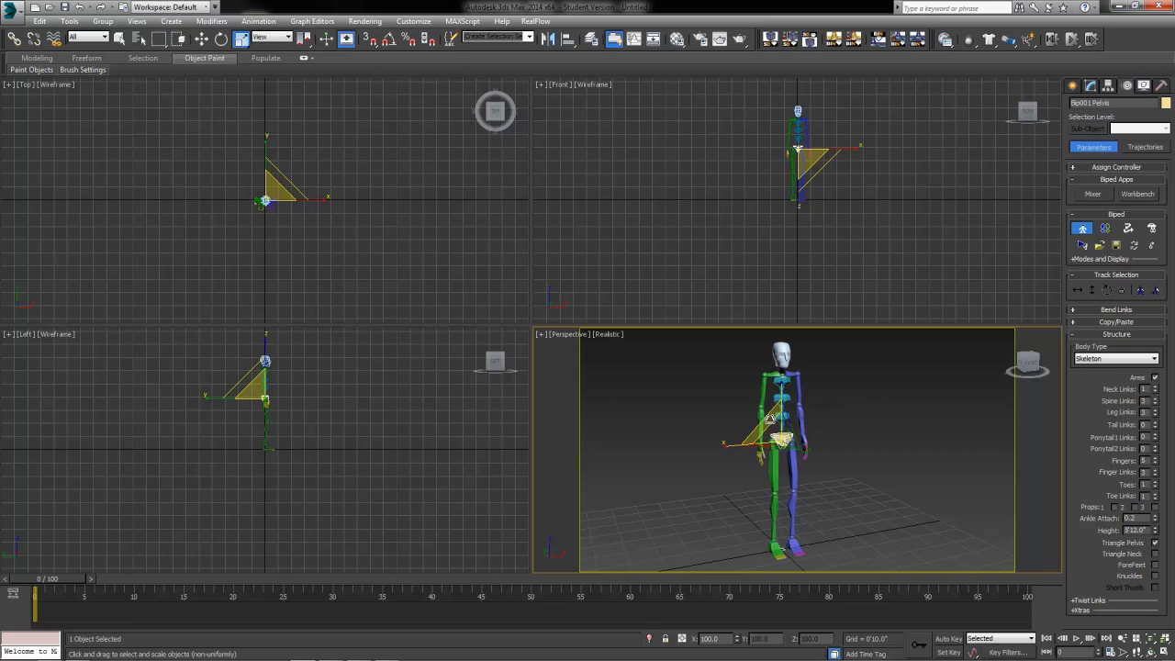
{"action": "left_click", "coordinate": [1083, 229]}
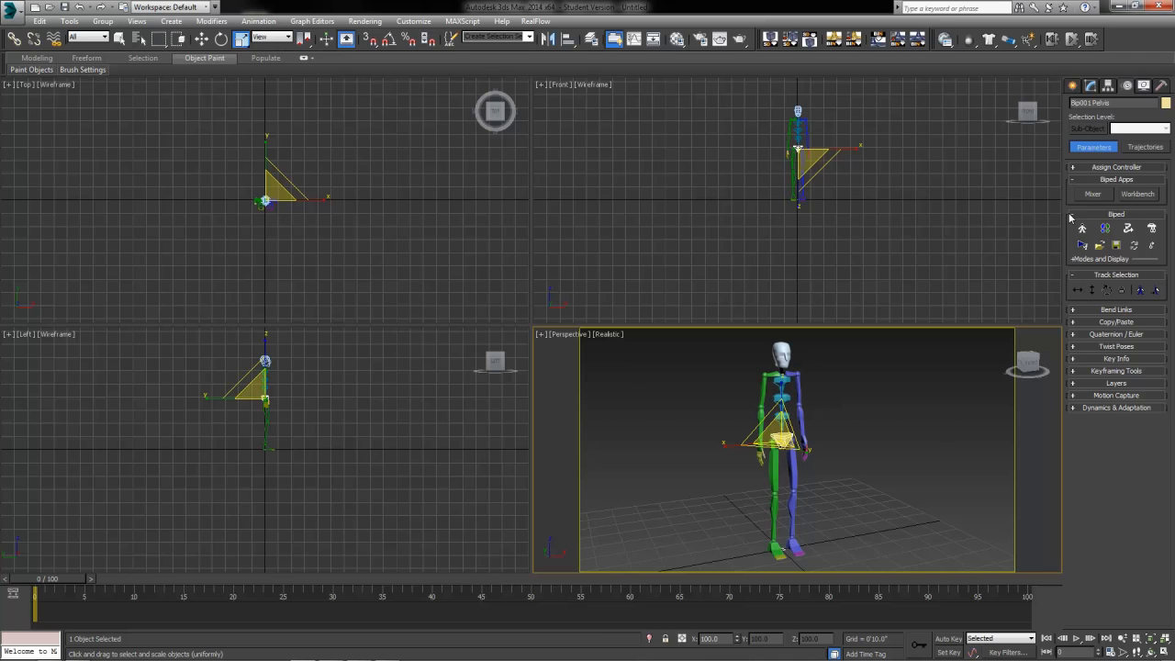
Step: Collapse Track Selection, expand Copy/Paste and Key Info, and move Key Info above Copy/Paste
{"action": "left_click", "coordinate": [1074, 276]}
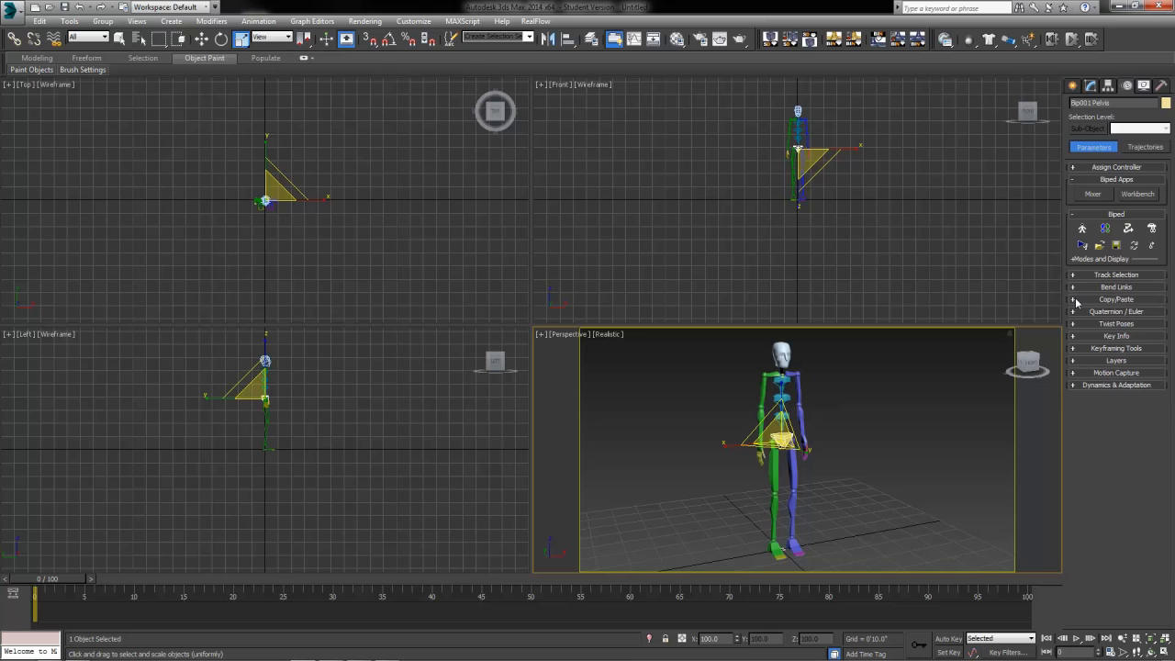
{"action": "left_click", "coordinate": [1077, 301]}
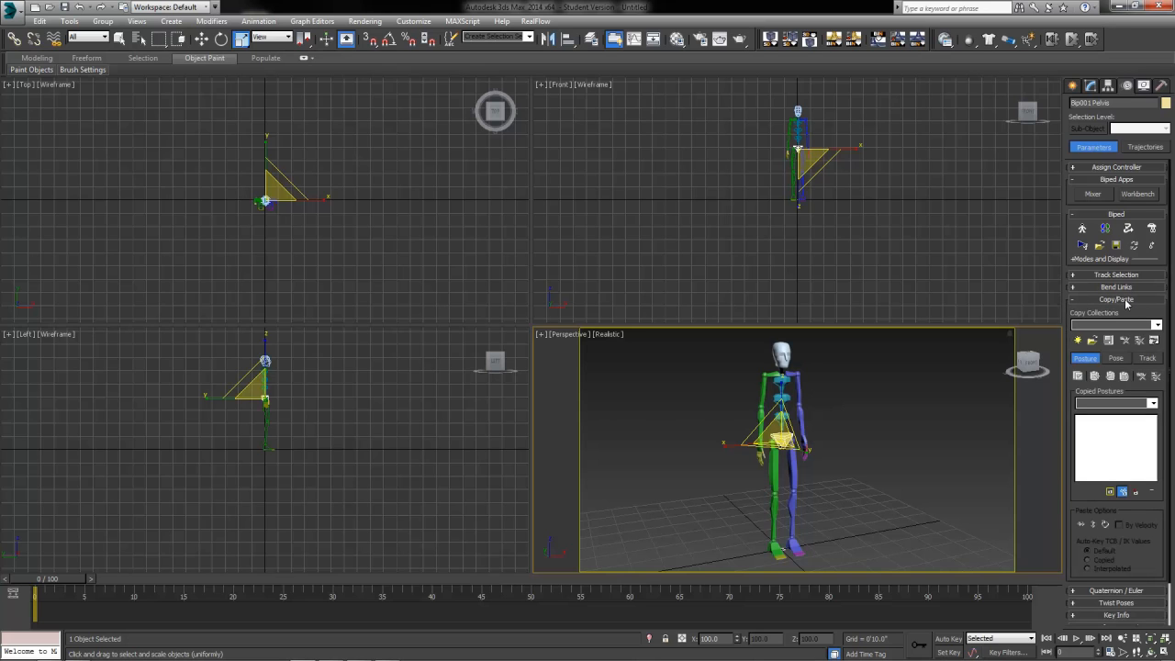
{"action": "scroll", "coordinate": [1125, 308], "scroll_direction": "down", "scroll_amount": 1}
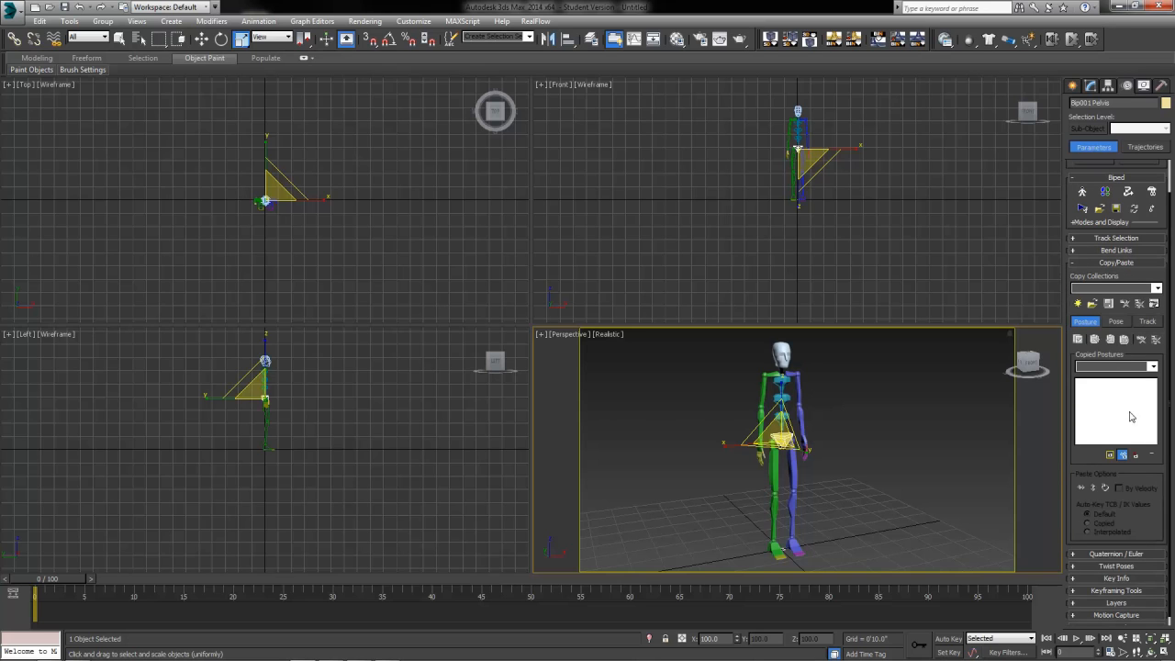
{"action": "left_click", "coordinate": [1087, 580]}
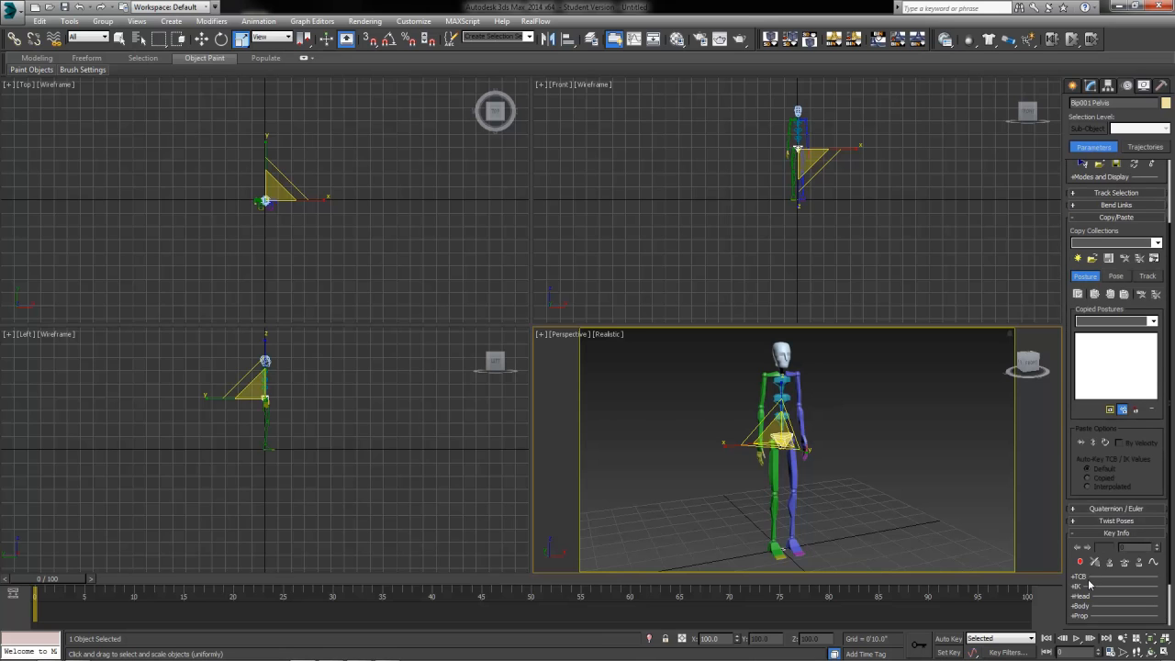
{"action": "left_click_drag", "start_coordinate": [1118, 536], "coordinate": [1095, 220]}
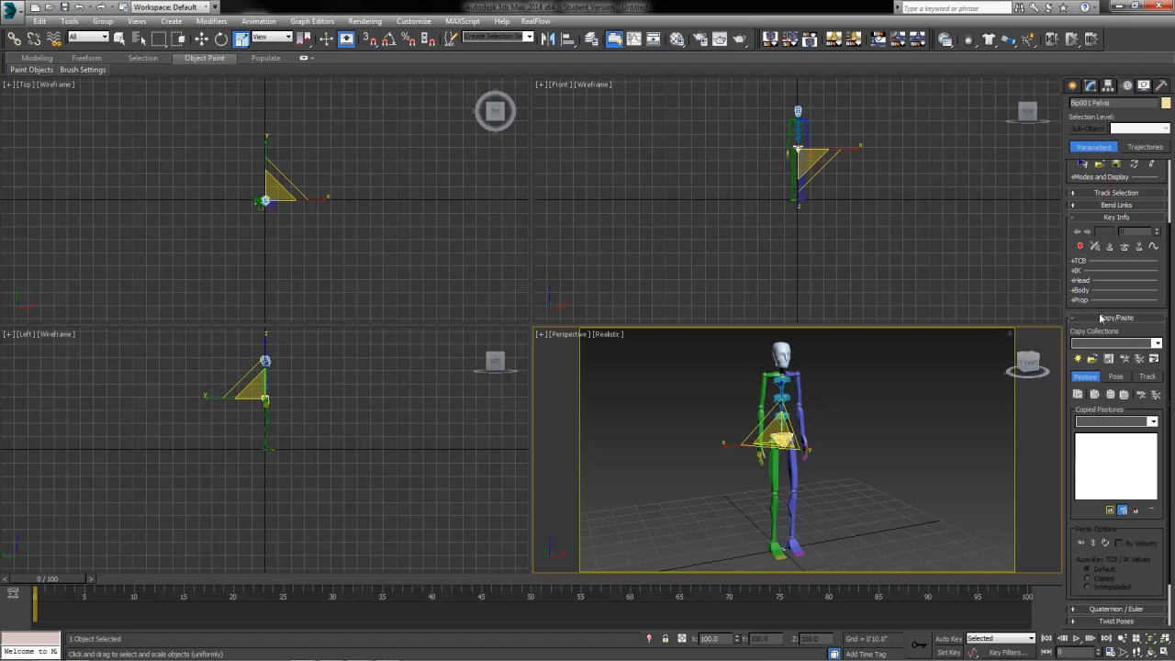
{"action": "scroll", "coordinate": [1112, 305], "scroll_direction": "up", "scroll_amount": 1}
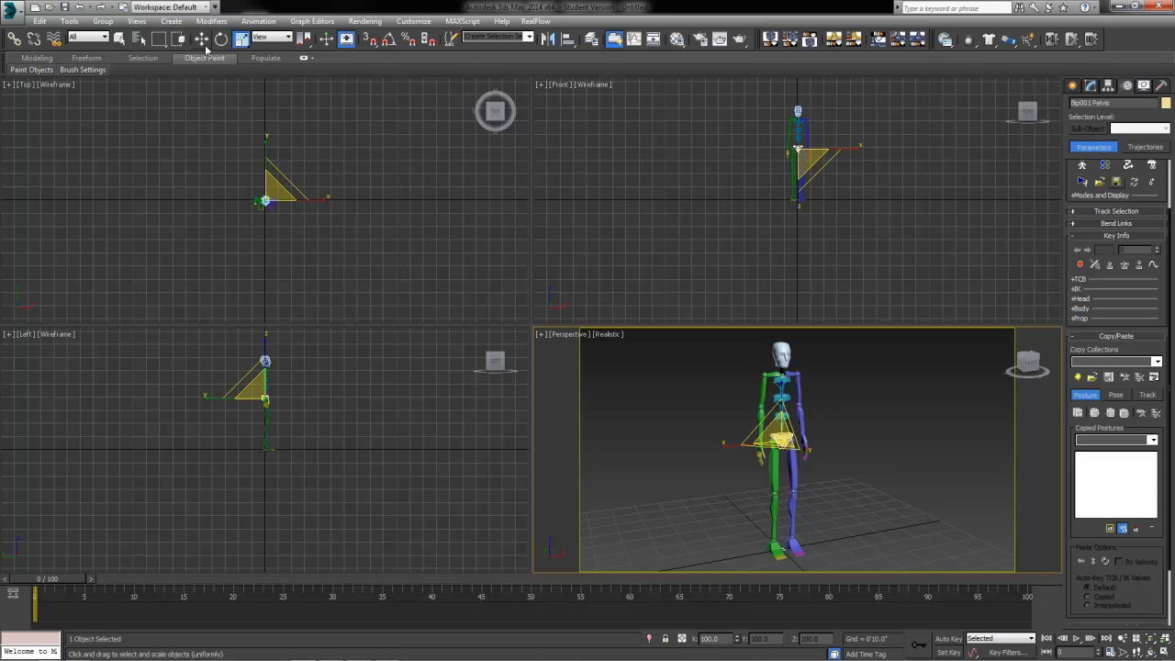
{"action": "left_click", "coordinate": [119, 39]}
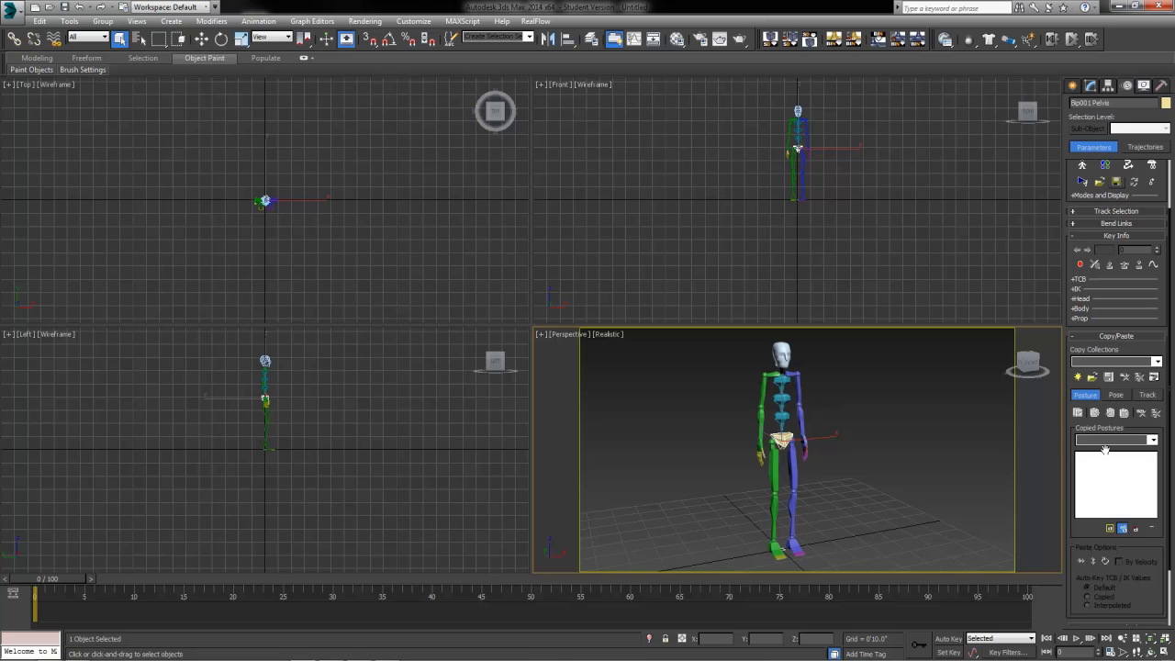
Step: Create a new copy collection and rename it Run
{"action": "left_click", "coordinate": [1078, 377]}
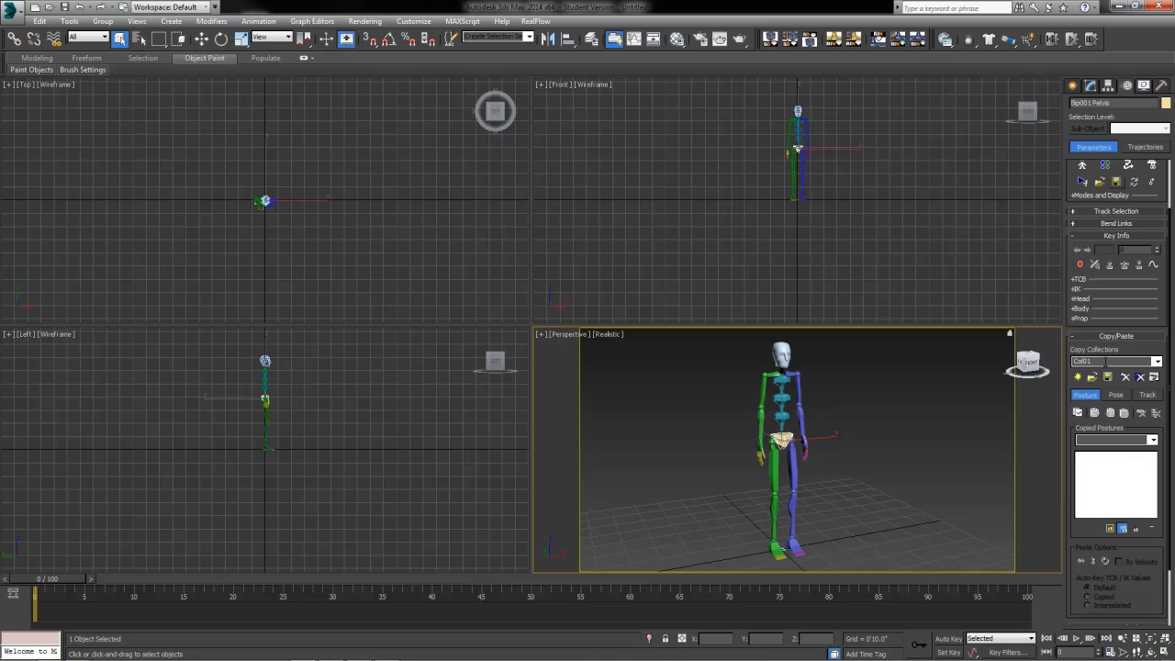
{"action": "double_click", "coordinate": [1088, 361]}
{"action": "type", "text": "Run"}
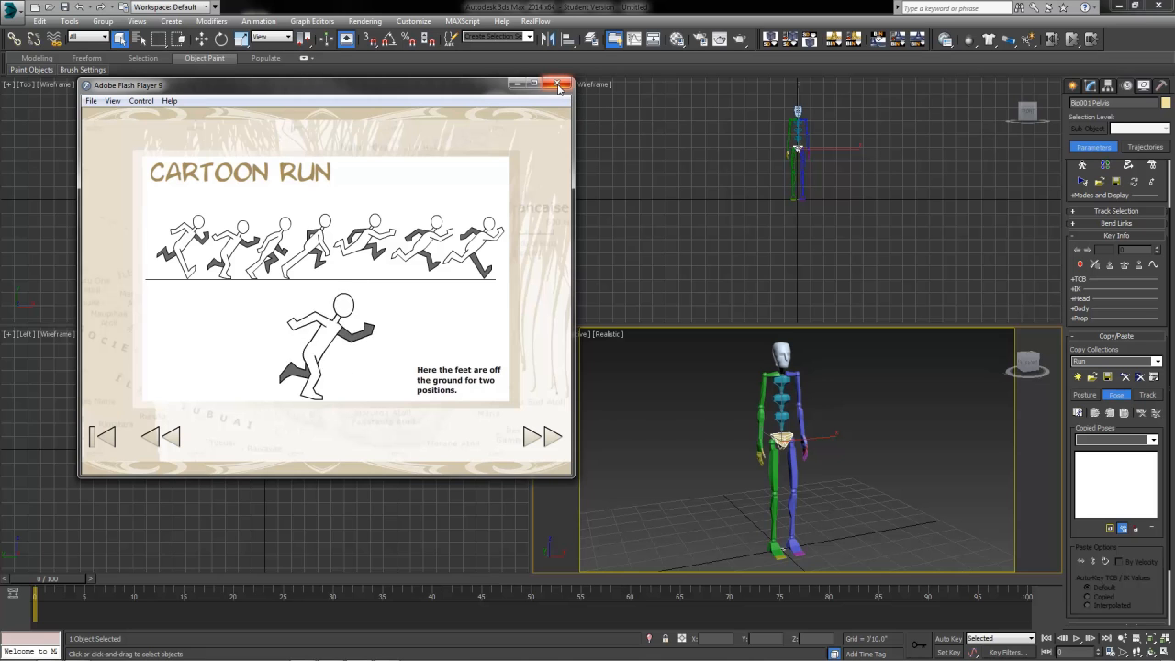
Step: Close the Cartoon Run reference window in Flash Player
{"action": "left_click", "coordinate": [557, 85]}
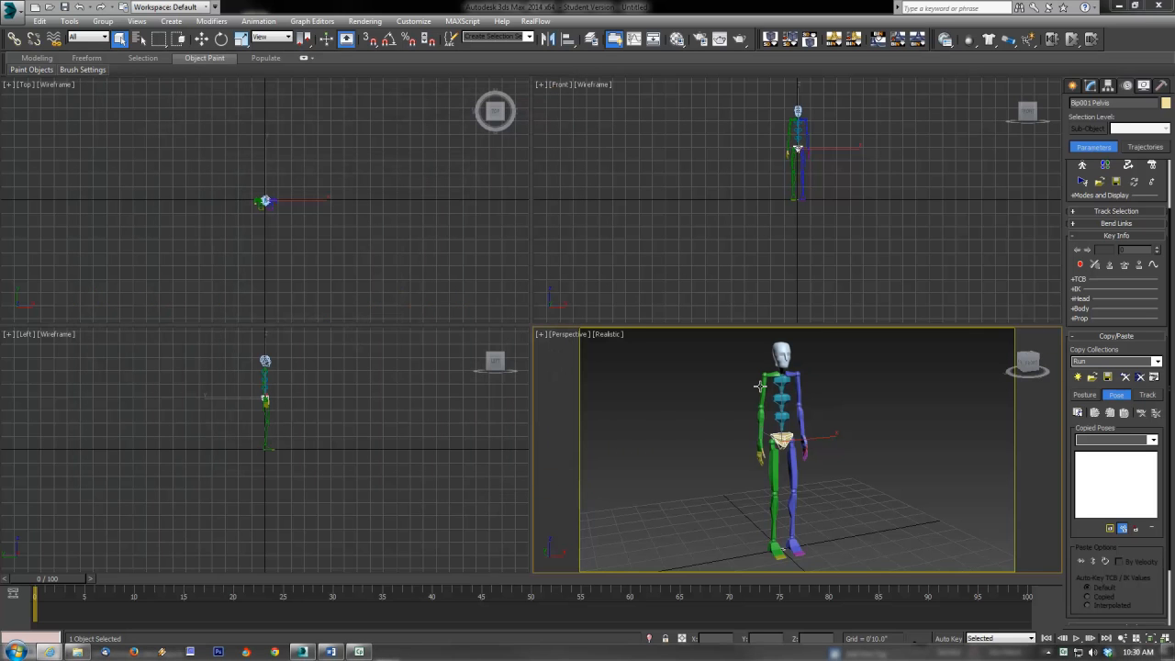
Step: Move the left and right feet in the Left viewport to spread the legs into a stride
{"action": "left_click", "coordinate": [201, 39]}
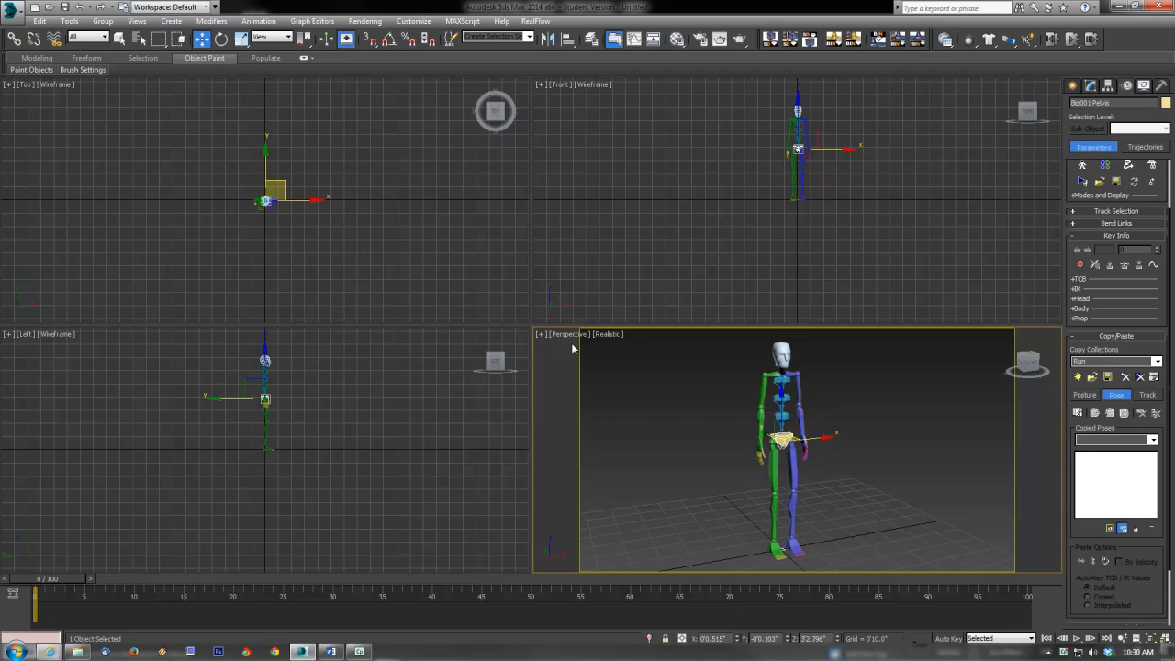
{"action": "left_click", "coordinate": [790, 547]}
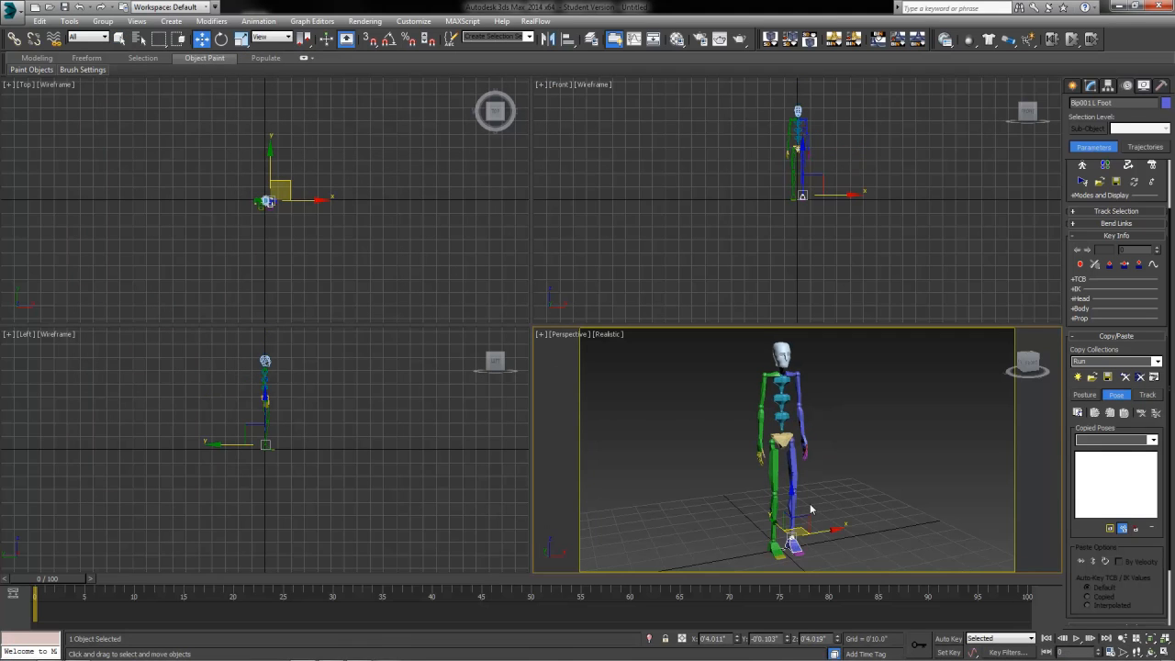
{"action": "right_click", "coordinate": [393, 461]}
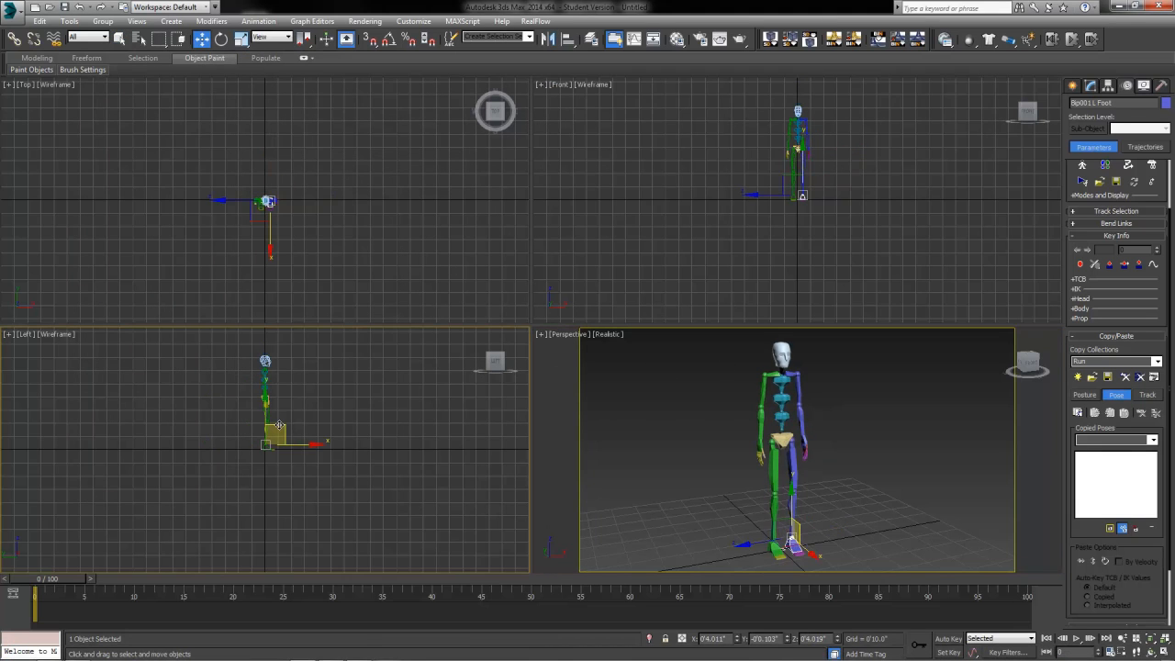
{"action": "left_click_drag", "start_coordinate": [279, 426], "coordinate": [244, 401]}
{"action": "left_click", "coordinate": [270, 450]}
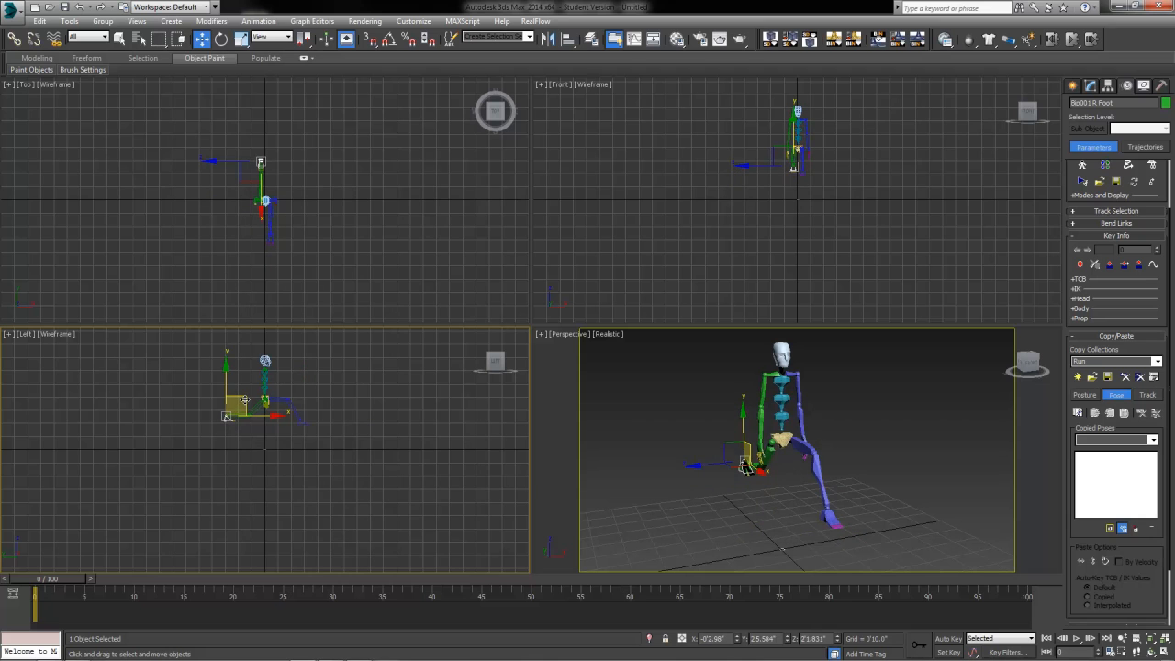
Step: Rotate the right foot about 140 degrees and angle the left foot upward
{"action": "left_click", "coordinate": [221, 39]}
{"action": "middle_click_drag", "start_coordinate": [330, 413], "coordinate": [407, 480]}
{"action": "scroll", "coordinate": [371, 442], "scroll_direction": "up", "scroll_amount": 5}
{"action": "scroll", "coordinate": [371, 441], "scroll_direction": "down", "scroll_amount": 3}
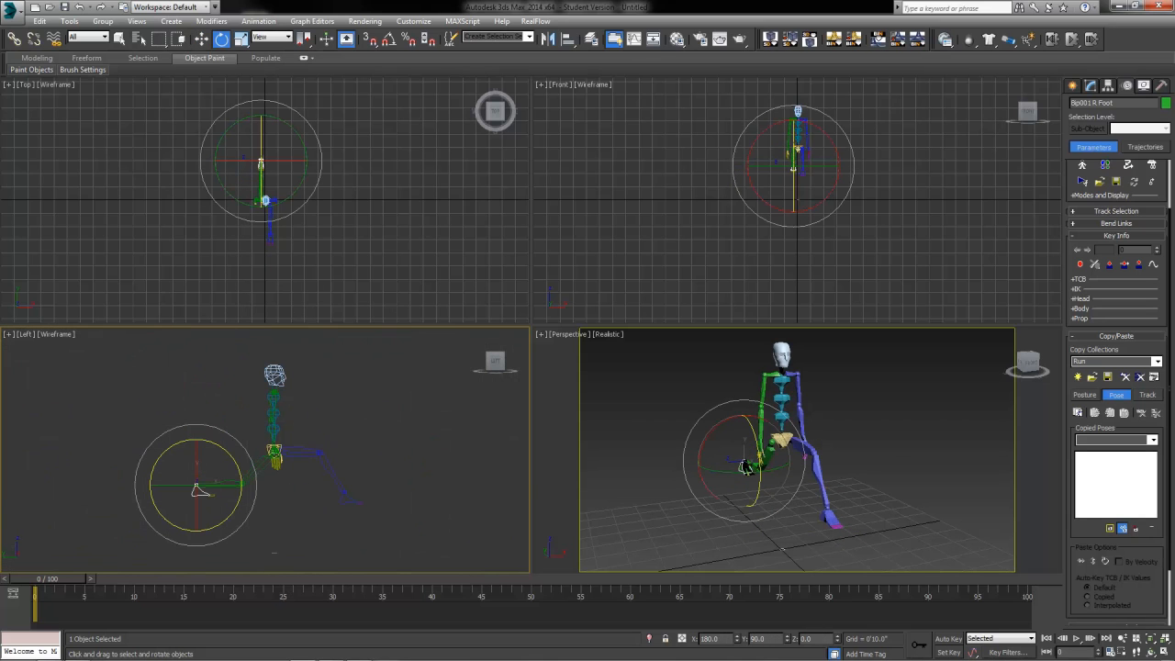
{"action": "left_click_drag", "start_coordinate": [205, 441], "coordinate": [407, 452]}
{"action": "left_click", "coordinate": [346, 501]}
{"action": "left_click", "coordinate": [489, 469]}
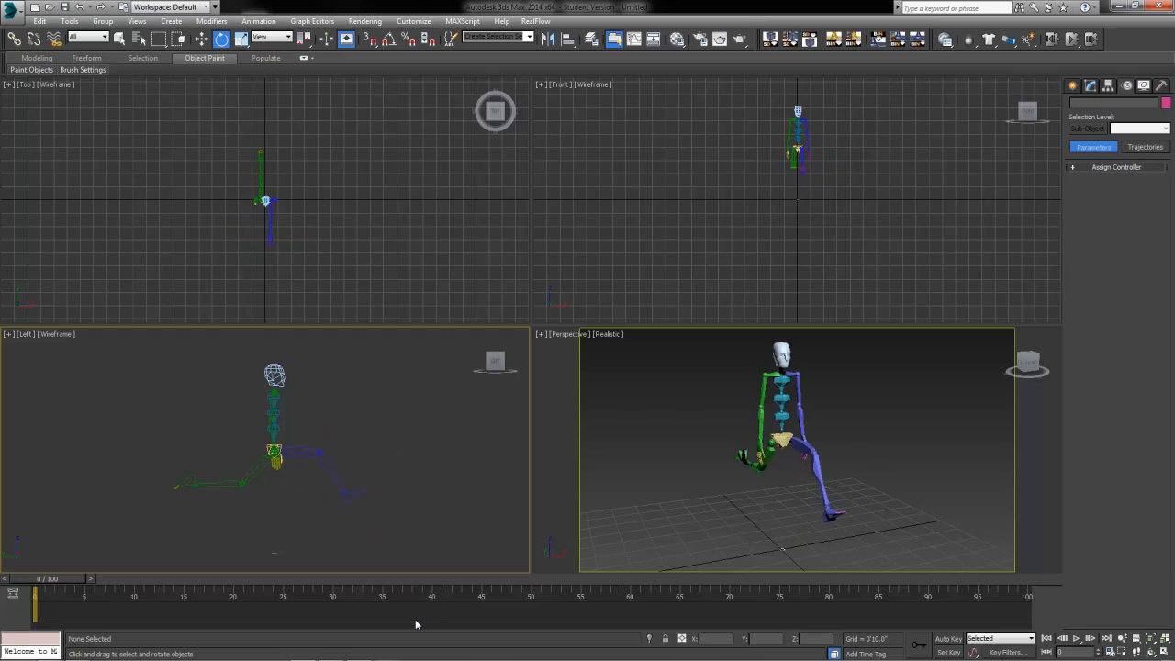
{"action": "left_click", "coordinate": [735, 450]}
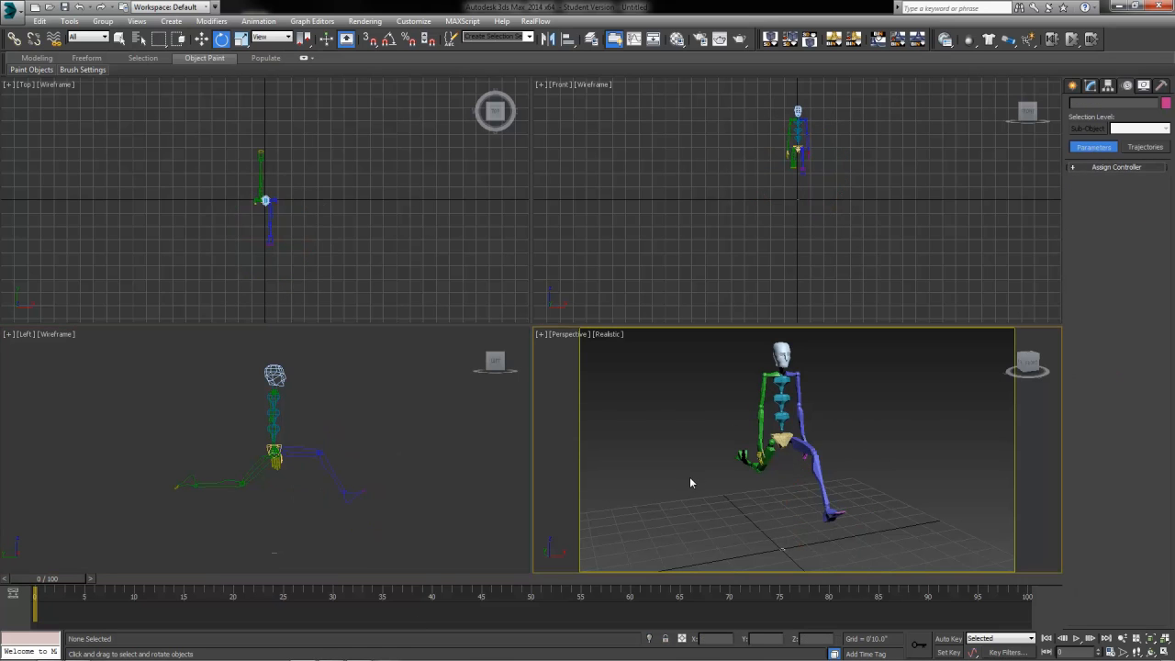
{"action": "left_click", "coordinate": [758, 448]}
Step: Move the right hand back and up and the left hand up and forward
{"action": "left_click", "coordinate": [201, 39]}
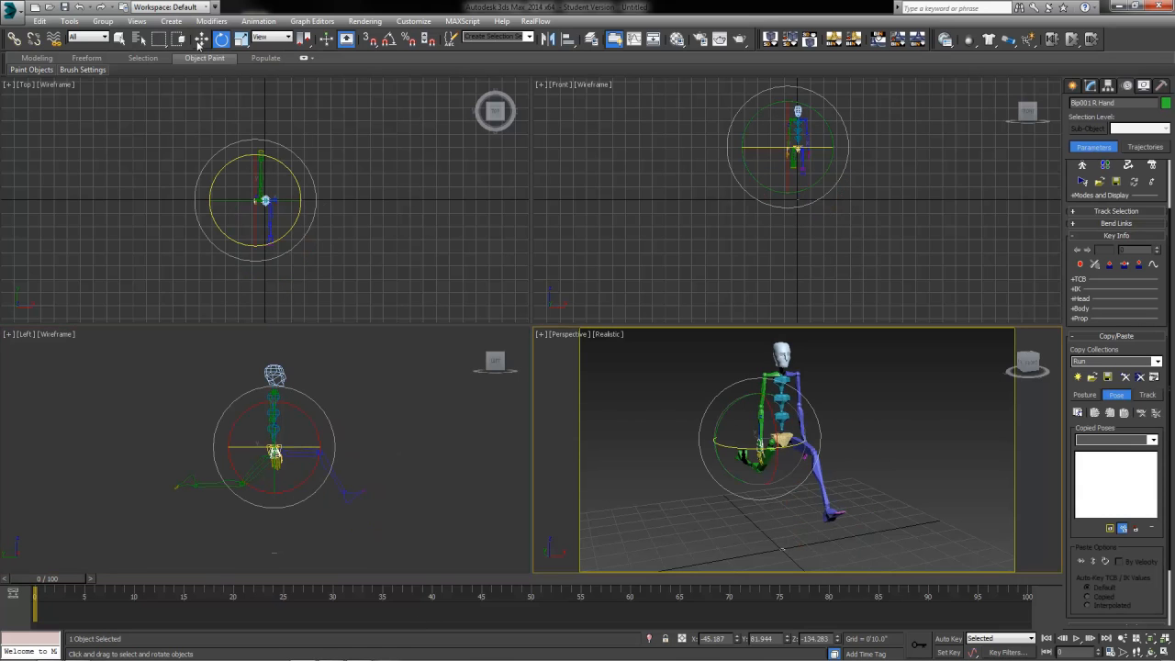
{"action": "left_click", "coordinate": [326, 456]}
{"action": "left_click_drag", "start_coordinate": [326, 456], "coordinate": [334, 399]}
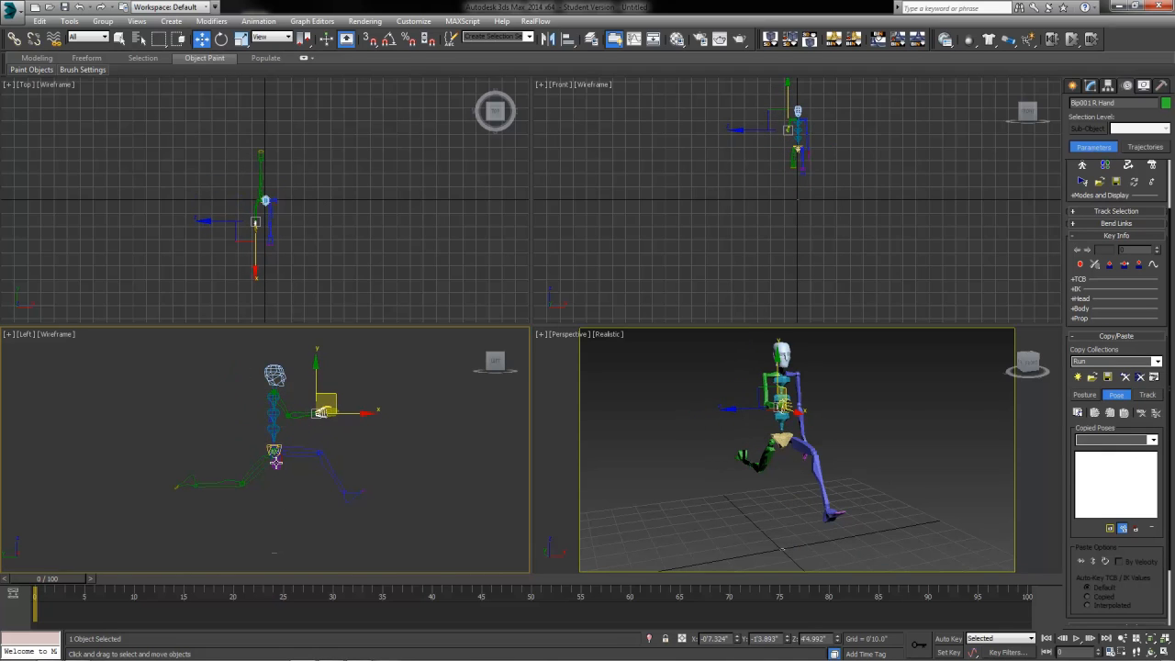
{"action": "left_click", "coordinate": [802, 440]}
{"action": "left_click_drag", "start_coordinate": [293, 434], "coordinate": [253, 403]}
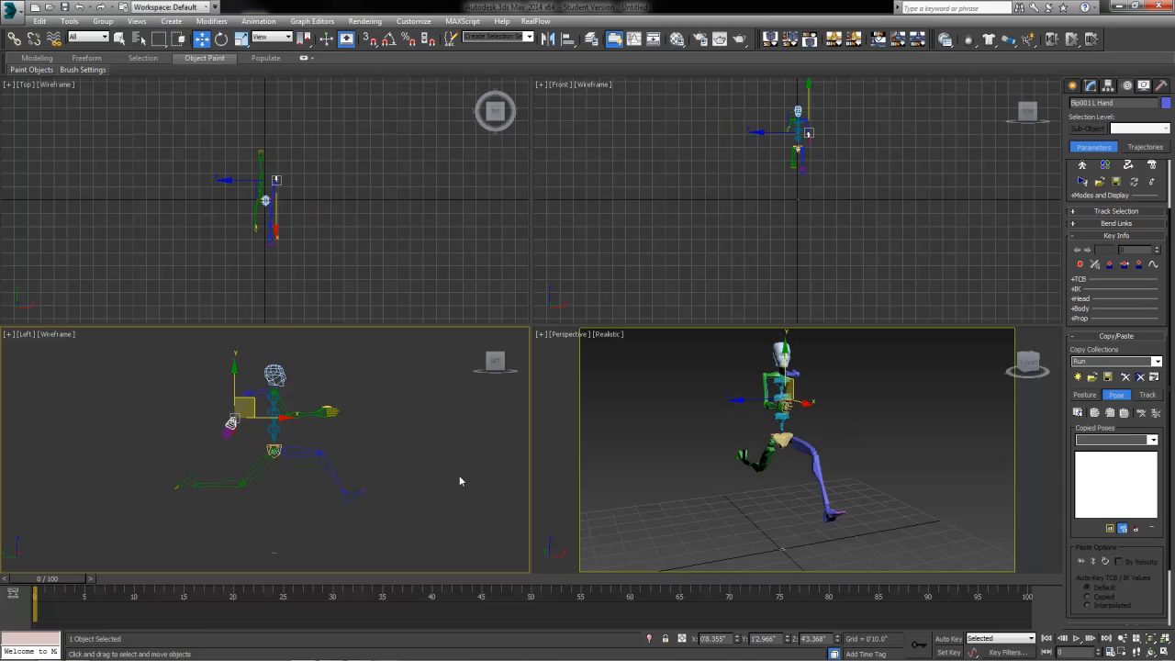
Step: Select the three spine links and switch to Select and Rotate
{"action": "double_click", "coordinate": [780, 420]}
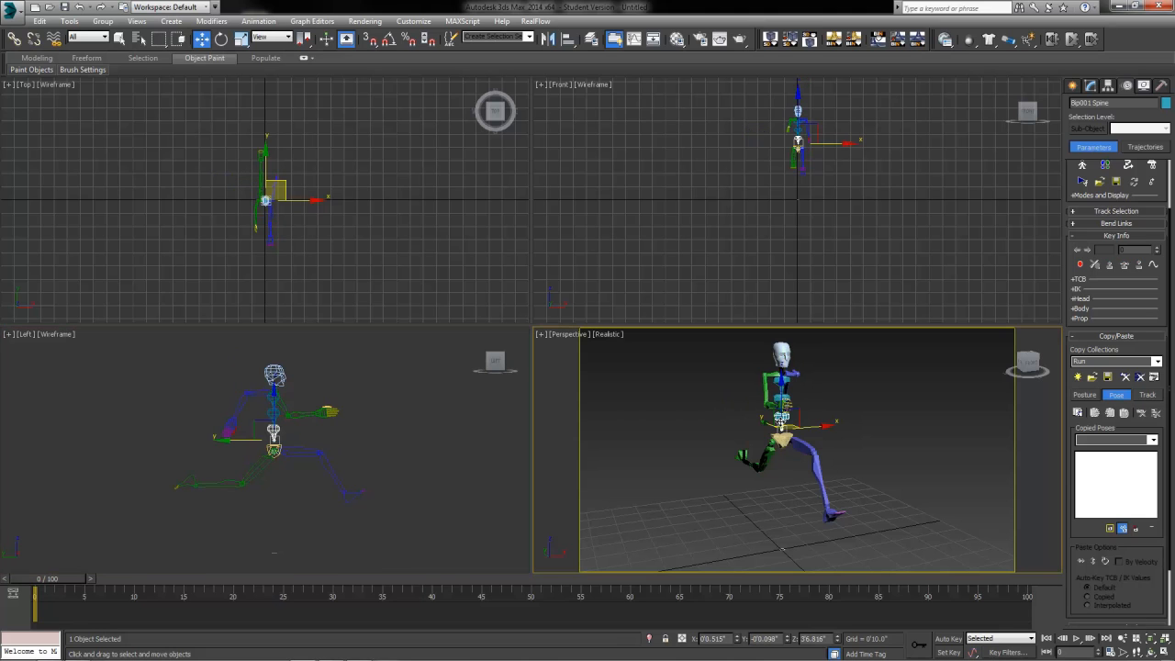
{"action": "left_click", "coordinate": [837, 423]}
{"action": "left_click", "coordinate": [780, 422]}
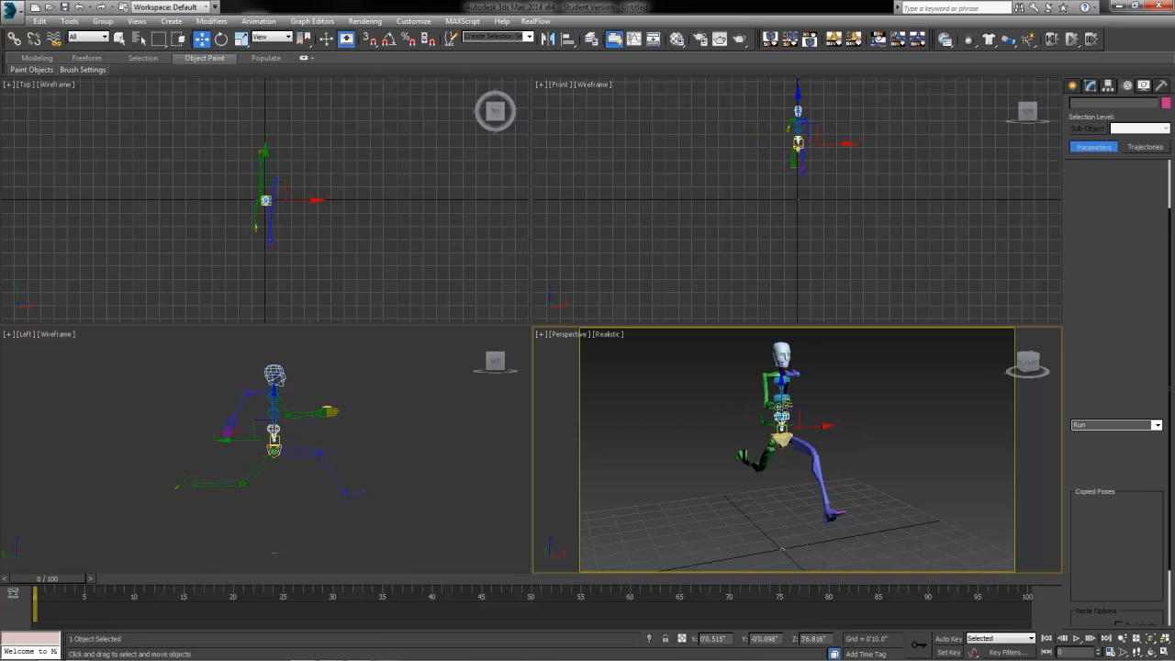
{"action": "left_click", "coordinate": [780, 399], "text": "ctrl"}
{"action": "left_click", "coordinate": [221, 40]}
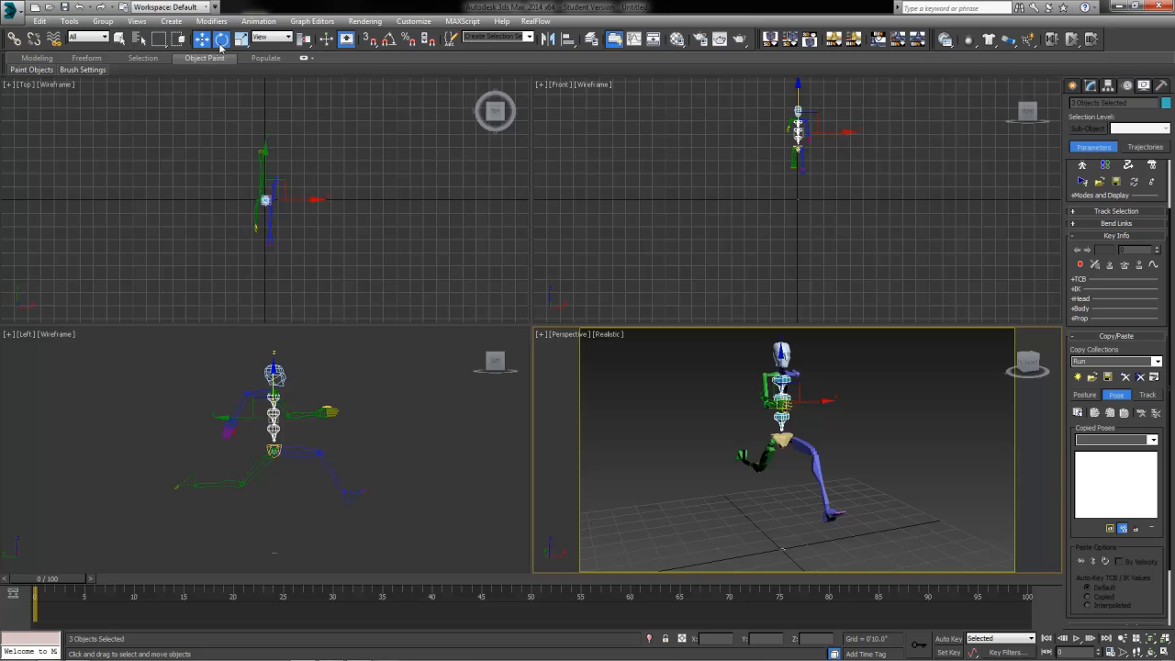
Step: Maximize the Perspective view and twist the spine 5.59° about Z
{"action": "middle_click_drag", "start_coordinate": [812, 456], "coordinate": [813, 480]}
{"action": "key", "text": "alt+w"}
{"action": "middle_click_drag", "start_coordinate": [613, 483], "coordinate": [589, 495], "text": "alt"}
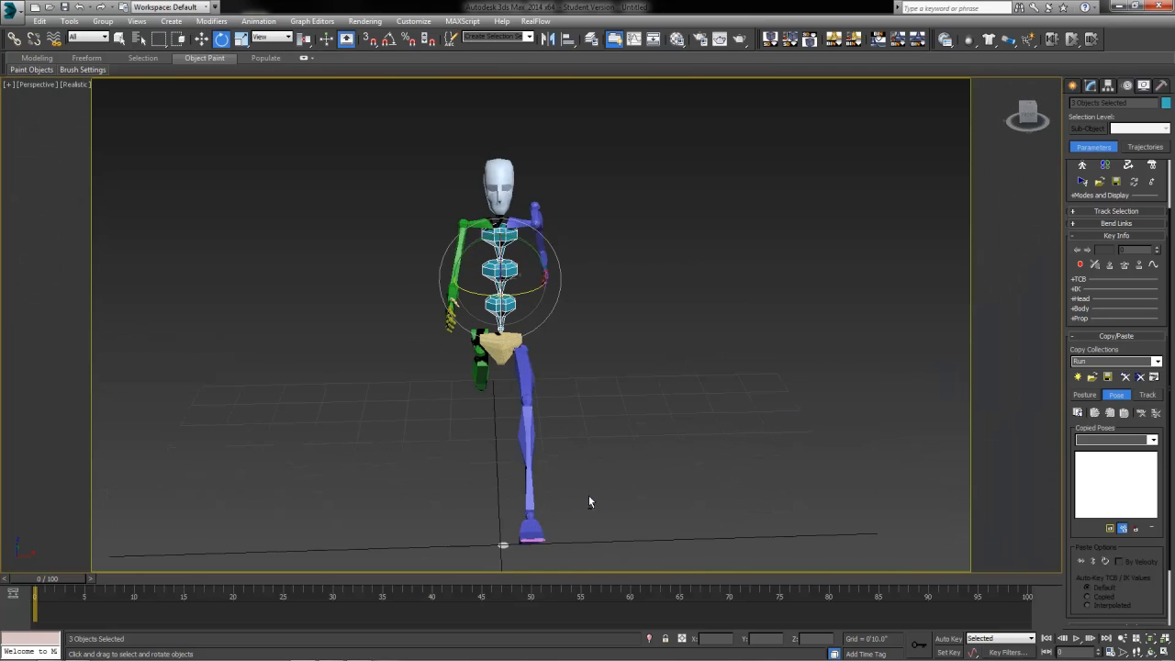
{"action": "scroll", "coordinate": [588, 494], "scroll_direction": "up", "scroll_amount": 3}
{"action": "left_click_drag", "start_coordinate": [503, 271], "coordinate": [526, 268]}
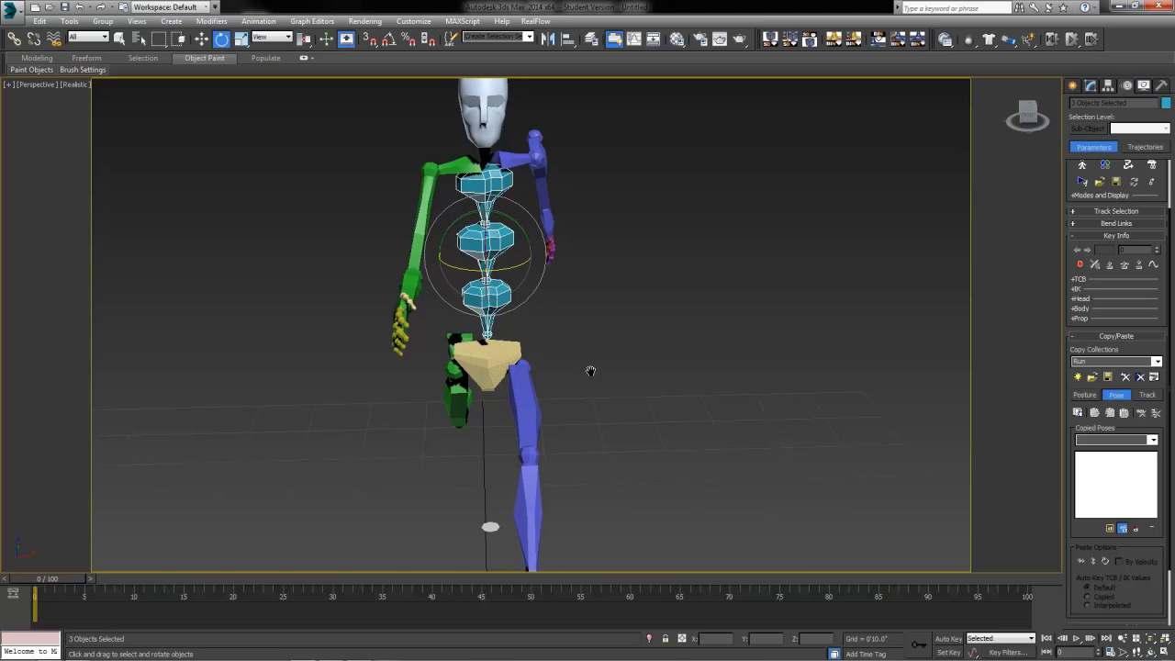
{"action": "scroll", "coordinate": [588, 386], "scroll_direction": "down", "scroll_amount": 2}
Step: Lock the selection on Bip001 Head and tilt the head about its X axis
{"action": "left_click", "coordinate": [524, 198]}
{"action": "key", "text": "space"}
{"action": "middle_click_drag", "start_coordinate": [490, 461], "coordinate": [542, 444]}
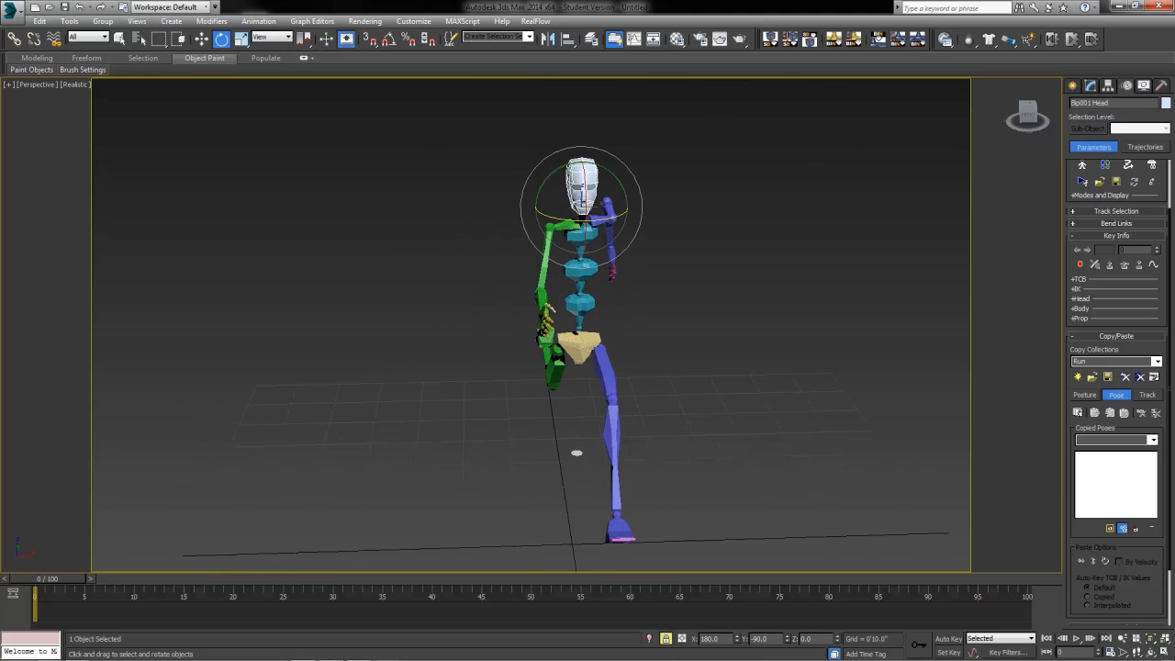
{"action": "scroll", "coordinate": [590, 379], "scroll_direction": "up", "scroll_amount": 3}
{"action": "middle_click_drag", "start_coordinate": [590, 379], "coordinate": [764, 356], "text": "alt"}
{"action": "scroll", "coordinate": [587, 452], "scroll_direction": "down", "scroll_amount": 3}
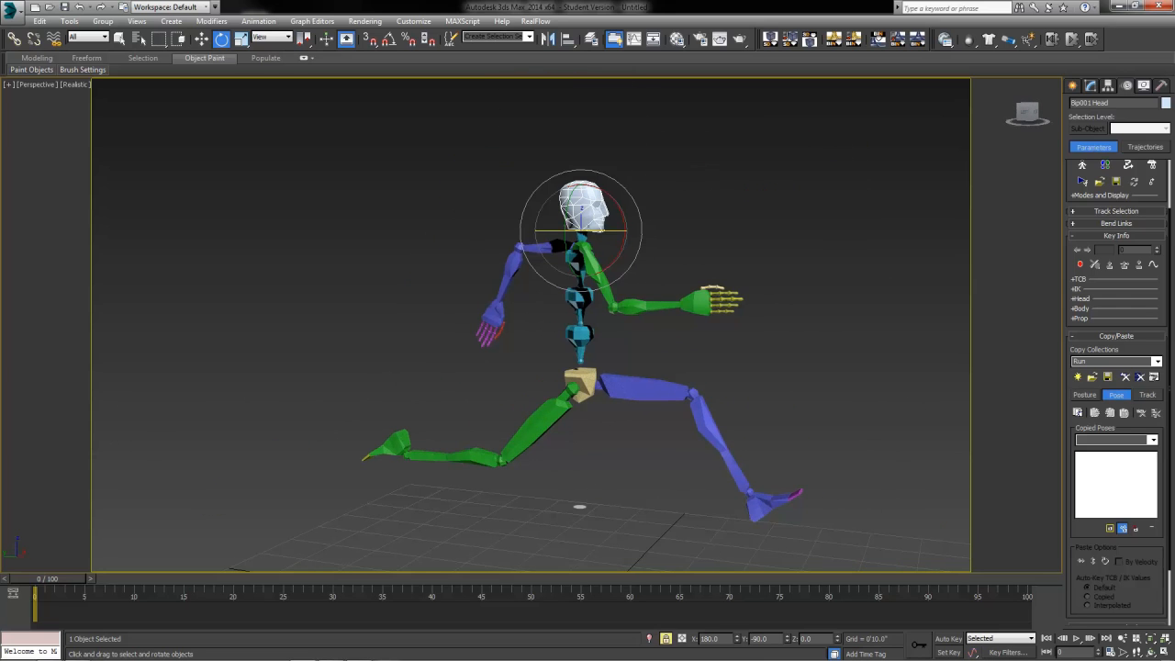
{"action": "left_click_drag", "start_coordinate": [622, 218], "coordinate": [603, 184]}
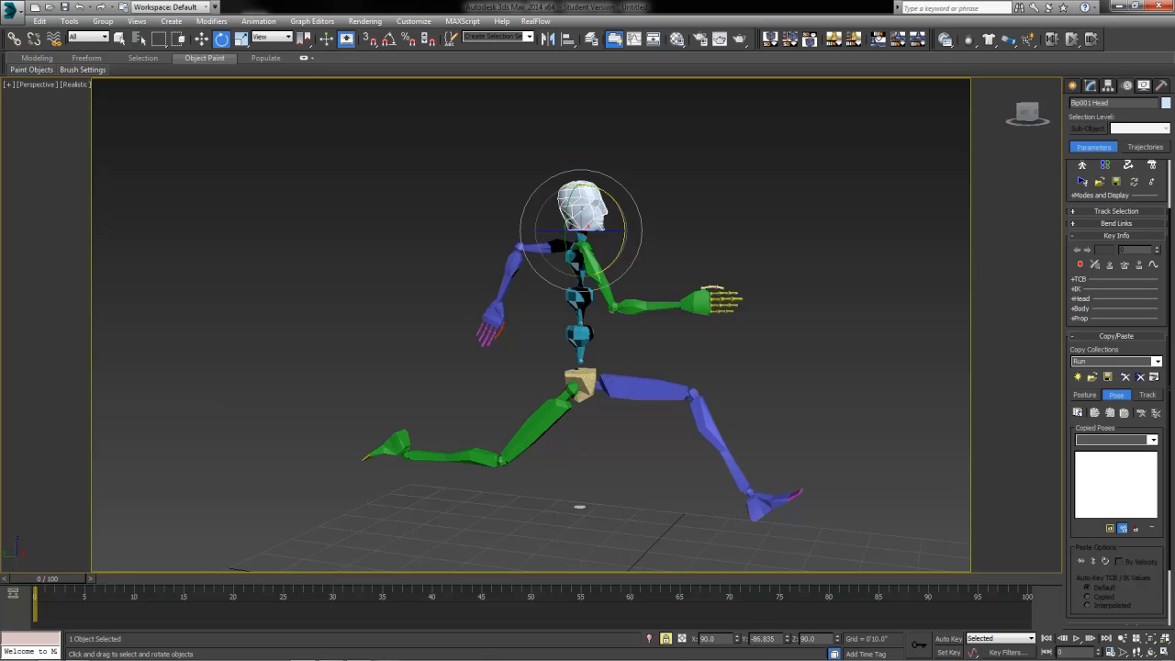
Step: Unlock the head selection and select Bip001 Pelvis with rotate active
{"action": "mouse_move", "coordinate": [602, 193]}
{"action": "middle_mouse_down", "text": "alt"}
{"action": "mouse_move", "coordinate": [418, 213]}
{"action": "mouse_move", "coordinate": [496, 240]}
{"action": "mouse_move", "coordinate": [385, 204]}
{"action": "mouse_move", "coordinate": [606, 192]}
{"action": "middle_mouse_up", "text": "alt"}
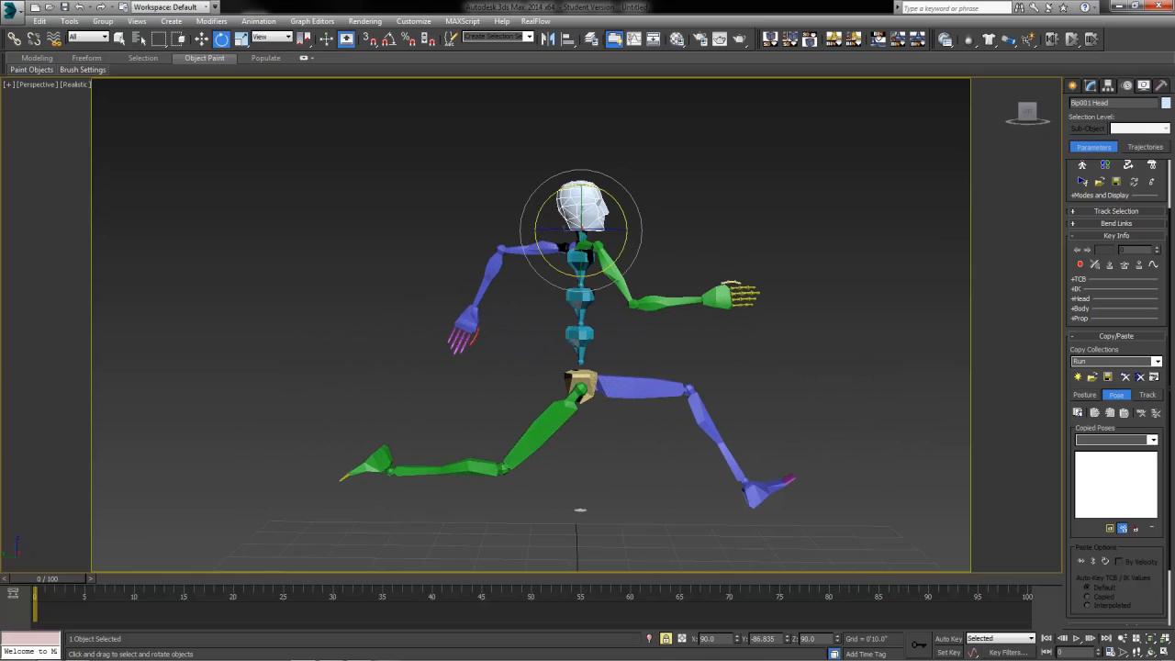
{"action": "middle_click_drag", "start_coordinate": [367, 503], "coordinate": [534, 486], "text": "alt"}
{"action": "left_click", "coordinate": [1123, 640]}
{"action": "left_click_drag", "start_coordinate": [774, 474], "coordinate": [774, 464]}
{"action": "middle_click_drag", "start_coordinate": [705, 457], "coordinate": [736, 451]}
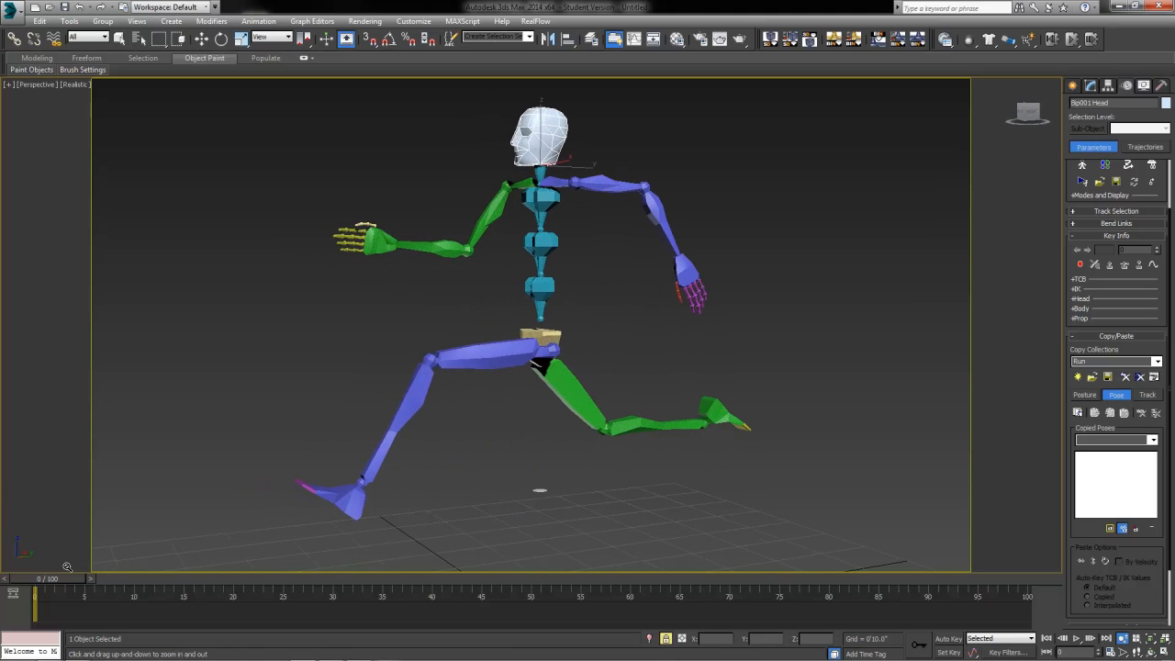
{"action": "key", "text": "space"}
{"action": "middle_click_drag", "start_coordinate": [642, 350], "coordinate": [637, 353]}
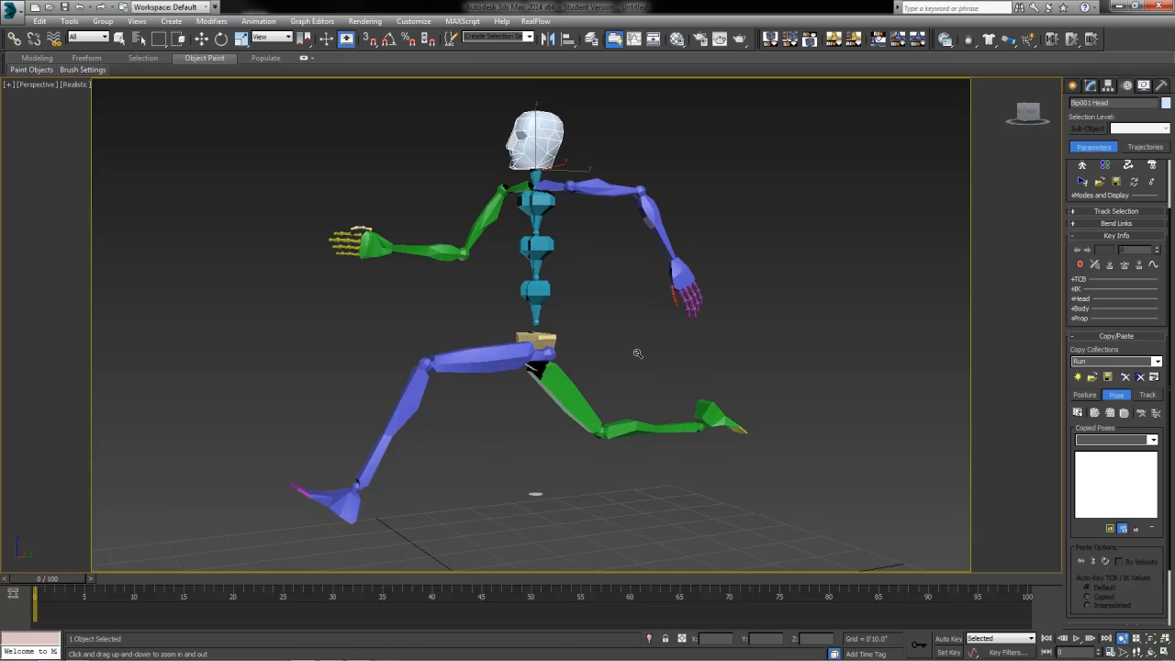
{"action": "key", "text": "e"}
{"action": "left_click", "coordinate": [536, 341]}
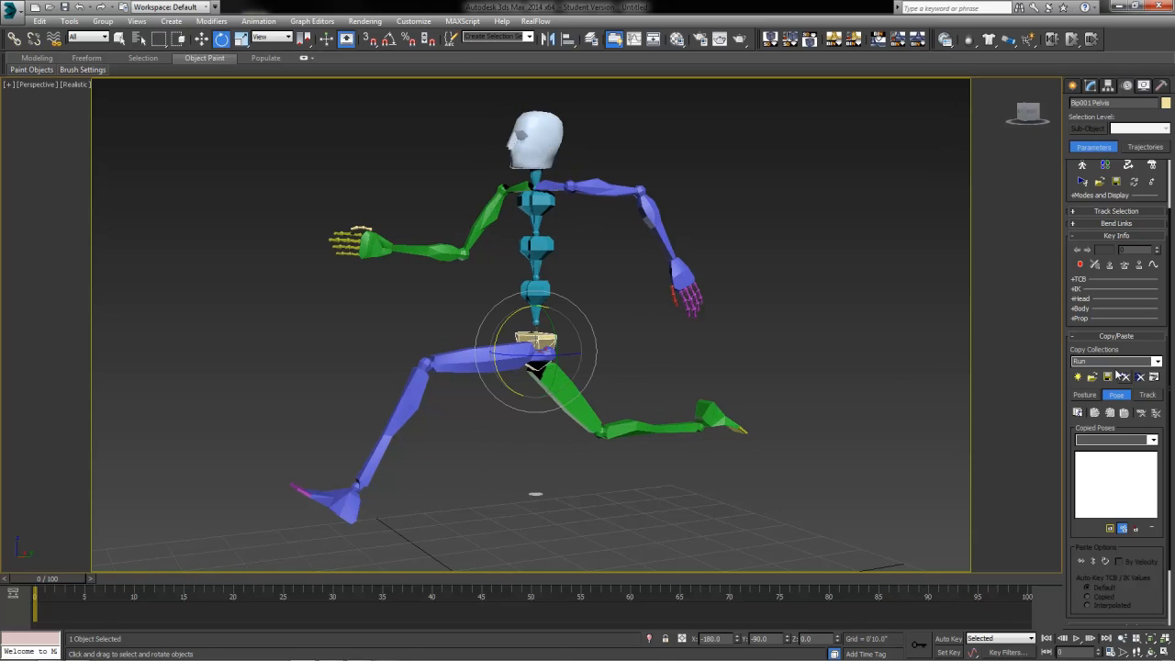
Step: Copy the current pose, rename Pose01 to FullStride, and select it in Copied Poses
{"action": "left_click", "coordinate": [1111, 531]}
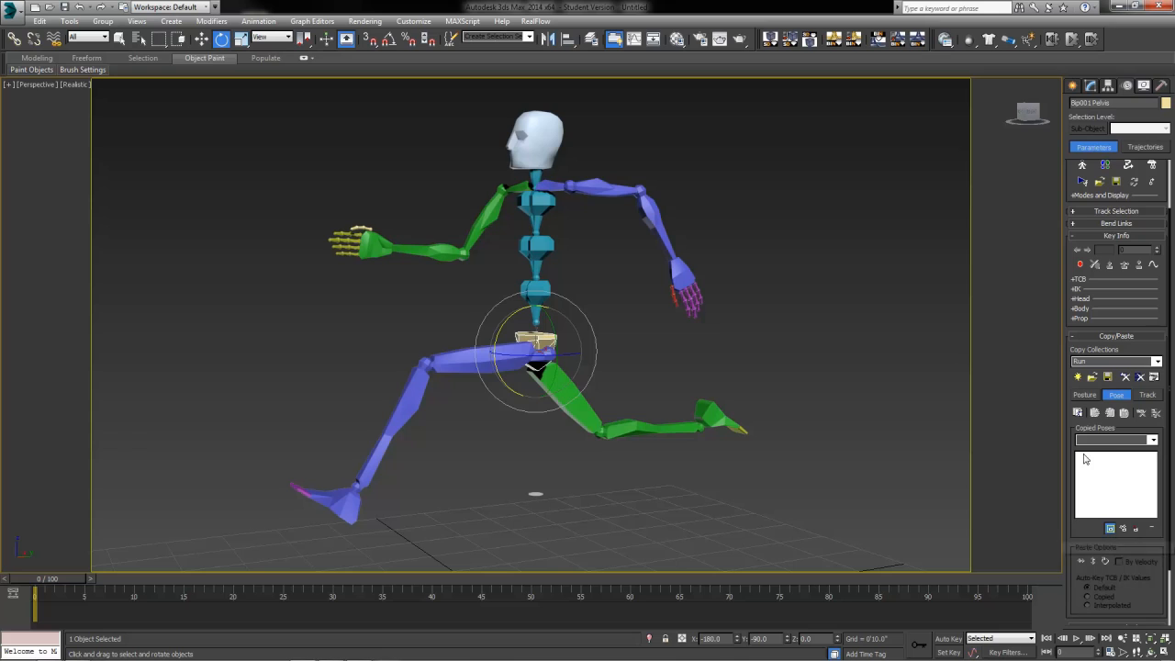
{"action": "left_click", "coordinate": [1078, 414]}
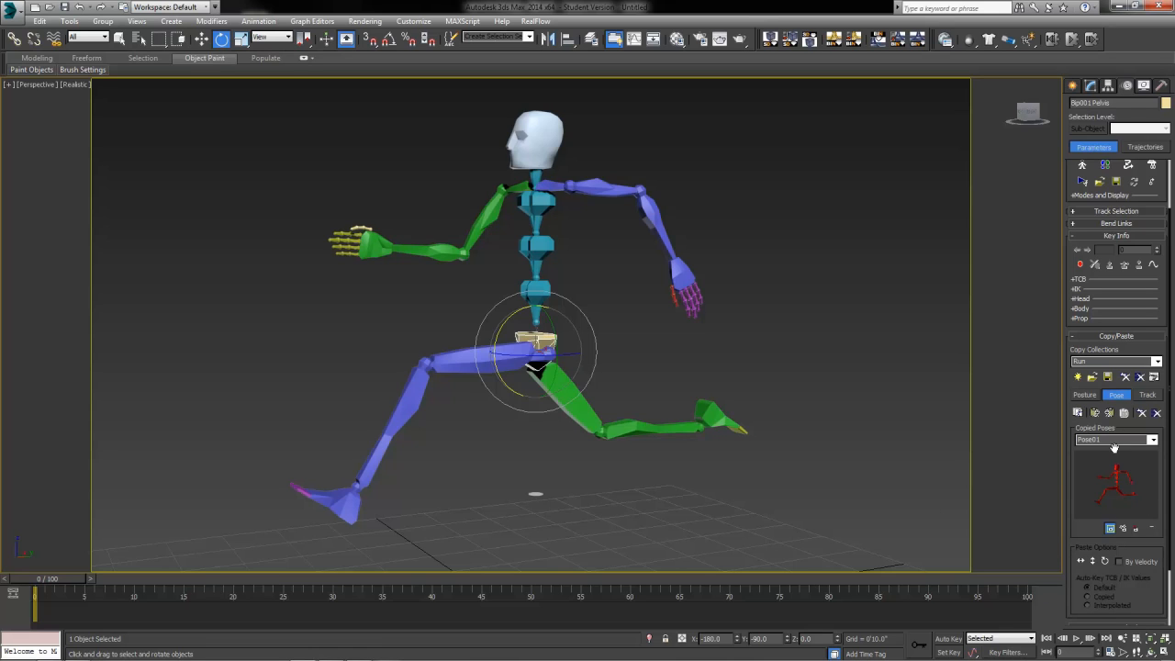
{"action": "left_click", "coordinate": [1097, 440]}
{"action": "type", "text": "FullStride"}
{"action": "key", "text": "Return"}
{"action": "left_click", "coordinate": [1155, 441]}
{"action": "left_click", "coordinate": [1098, 451]}
Step: Paste FullStride onto the biped after toggling Figure Mode, then turn Figure Mode back on
{"action": "left_click", "coordinate": [1082, 167]}
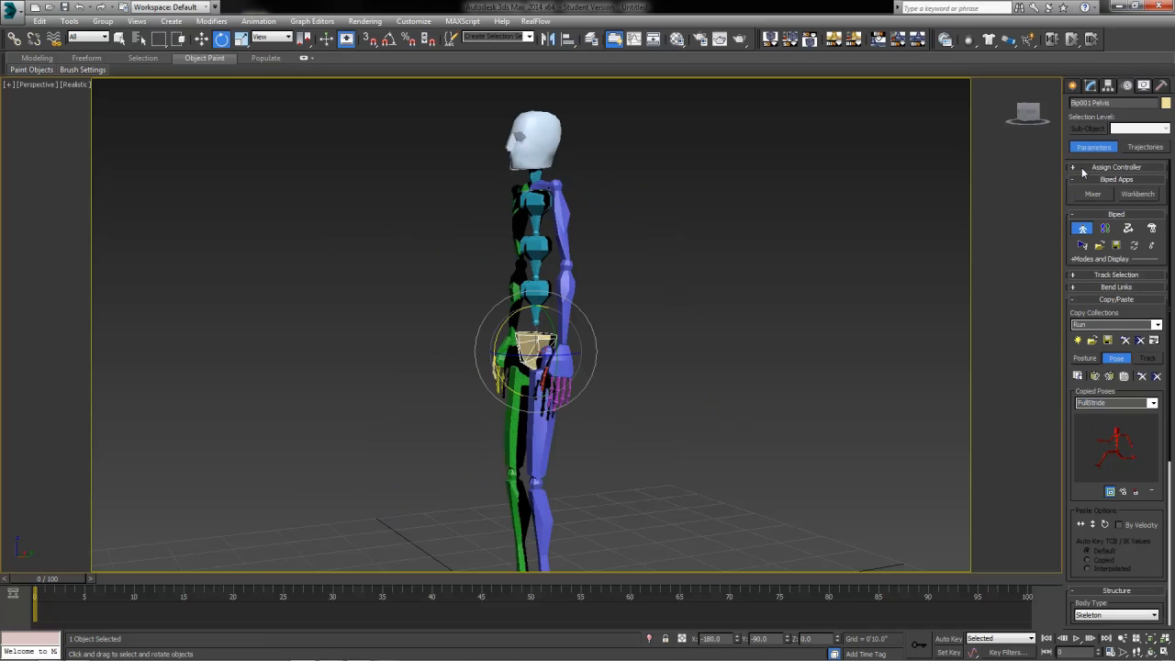
{"action": "left_click", "coordinate": [1083, 230]}
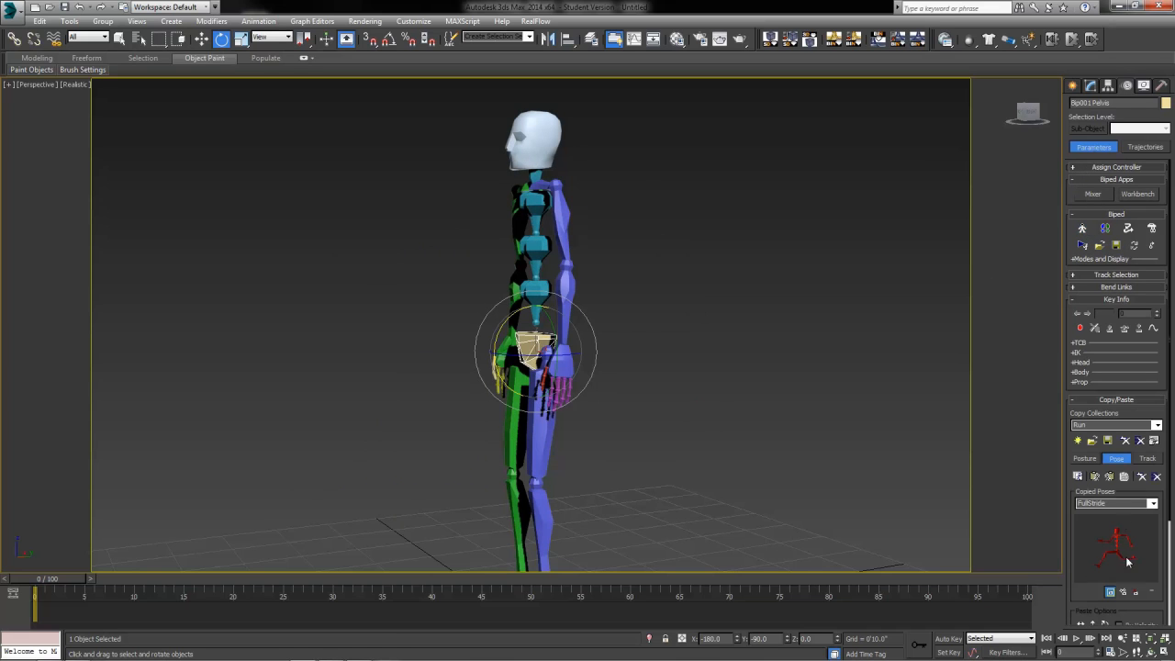
{"action": "left_click", "coordinate": [1152, 503]}
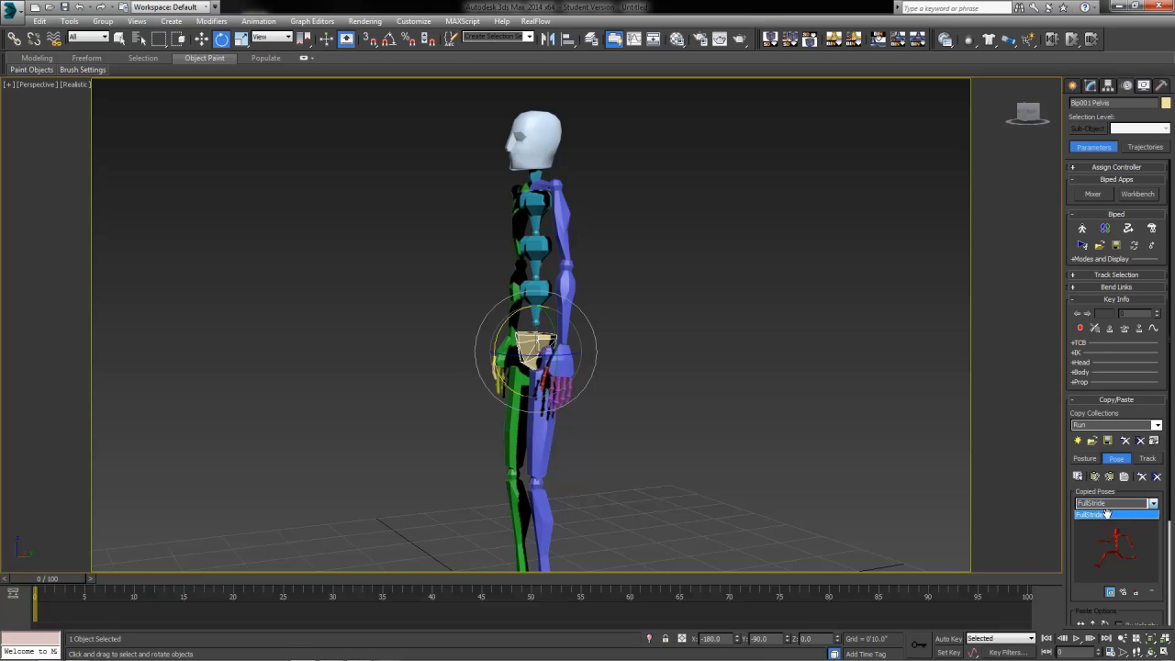
{"action": "left_click", "coordinate": [1109, 515]}
{"action": "left_click", "coordinate": [1094, 476]}
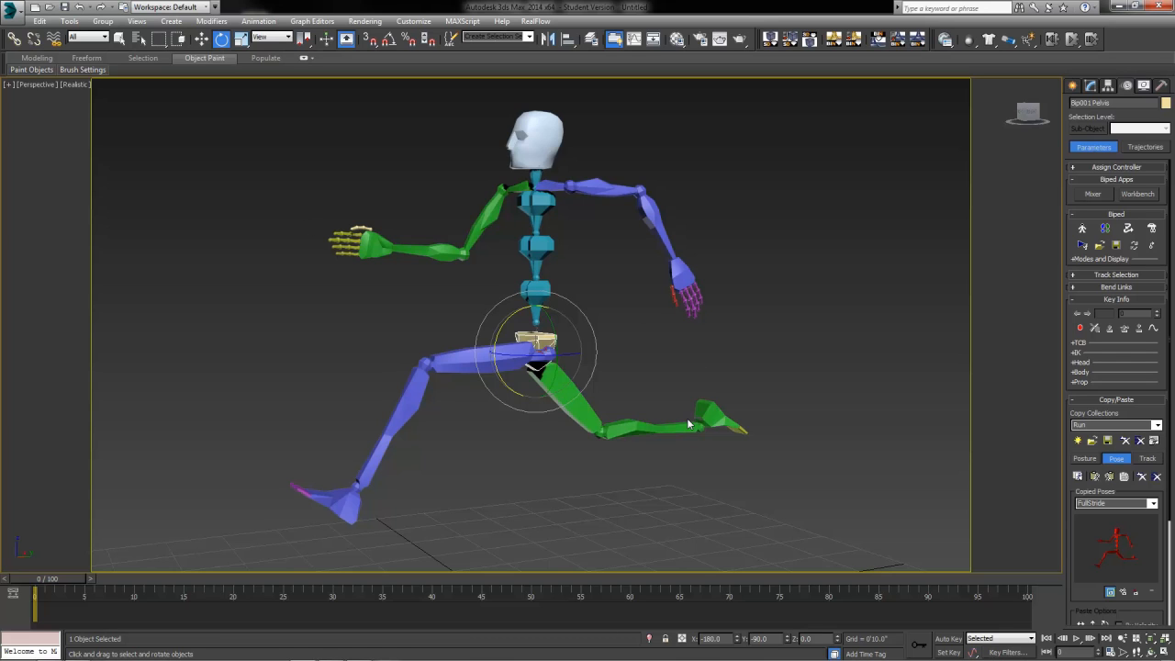
{"action": "left_click", "coordinate": [1083, 227]}
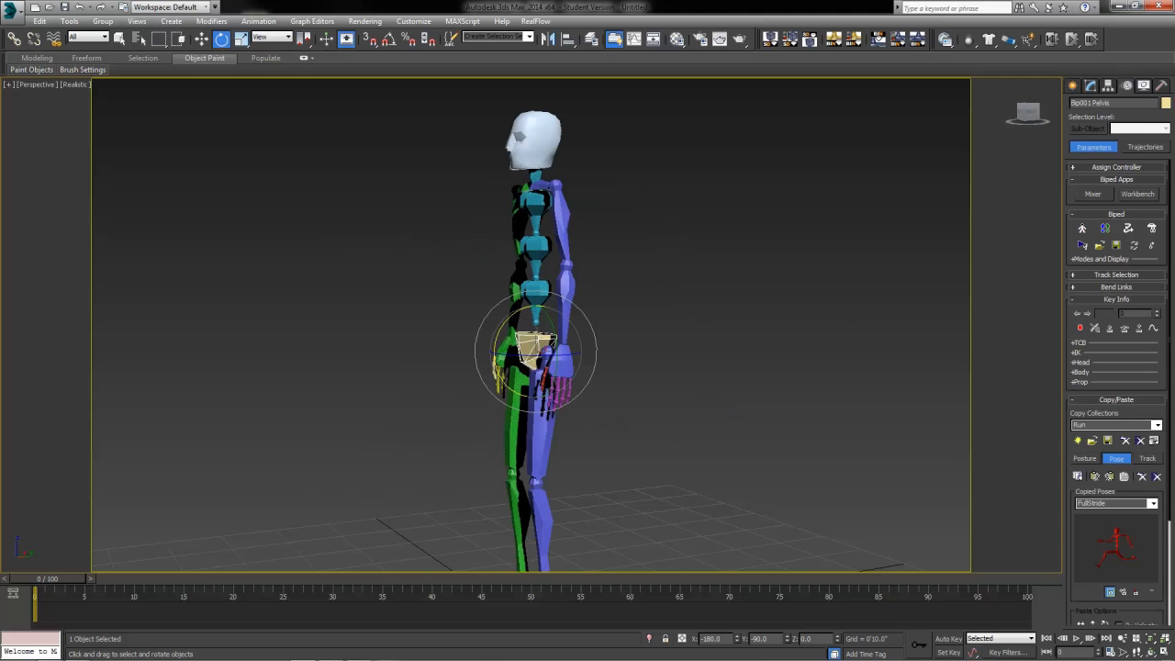
{"action": "middle_click_drag", "start_coordinate": [494, 524], "coordinate": [640, 454], "text": "alt"}
Step: Switch to Move and select only Bip001, the biped's centre of mass
{"action": "key", "text": "w"}
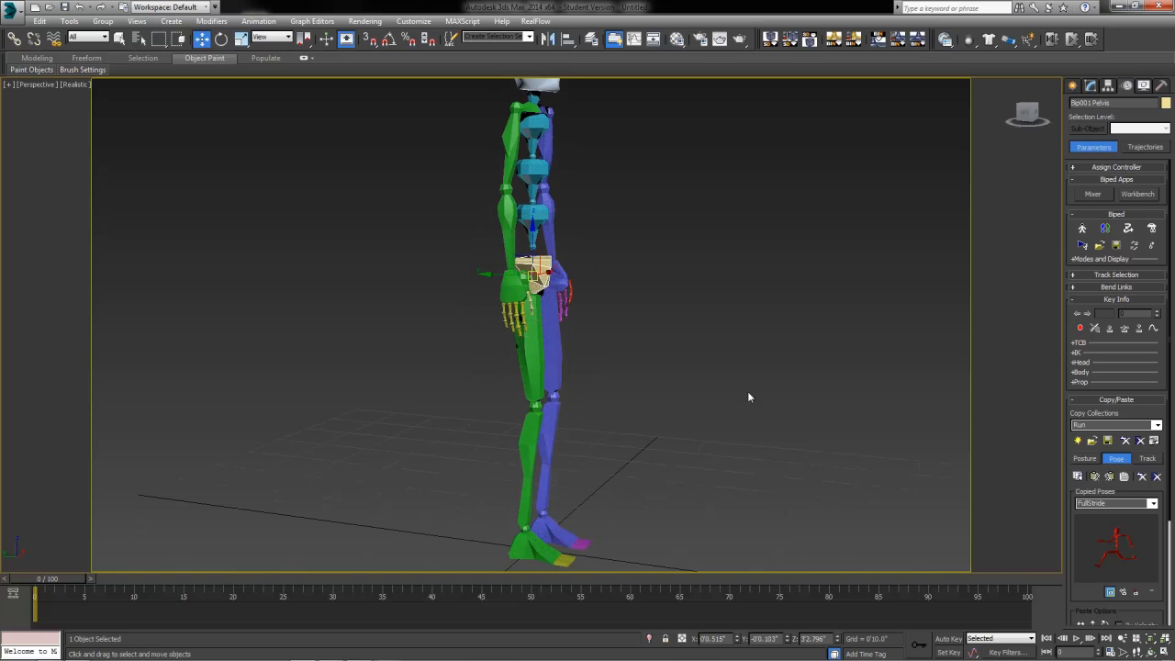
{"action": "middle_click_drag", "start_coordinate": [747, 392], "coordinate": [646, 406], "text": "alt"}
{"action": "left_click", "coordinate": [496, 288]}
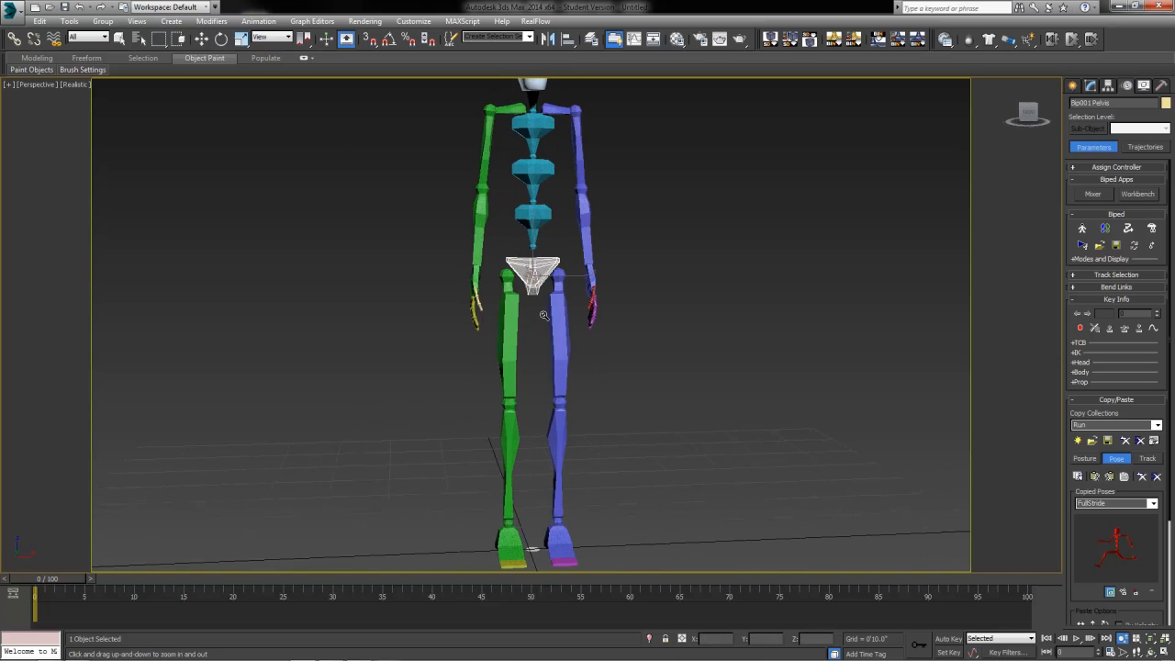
{"action": "left_click", "coordinate": [537, 275]}
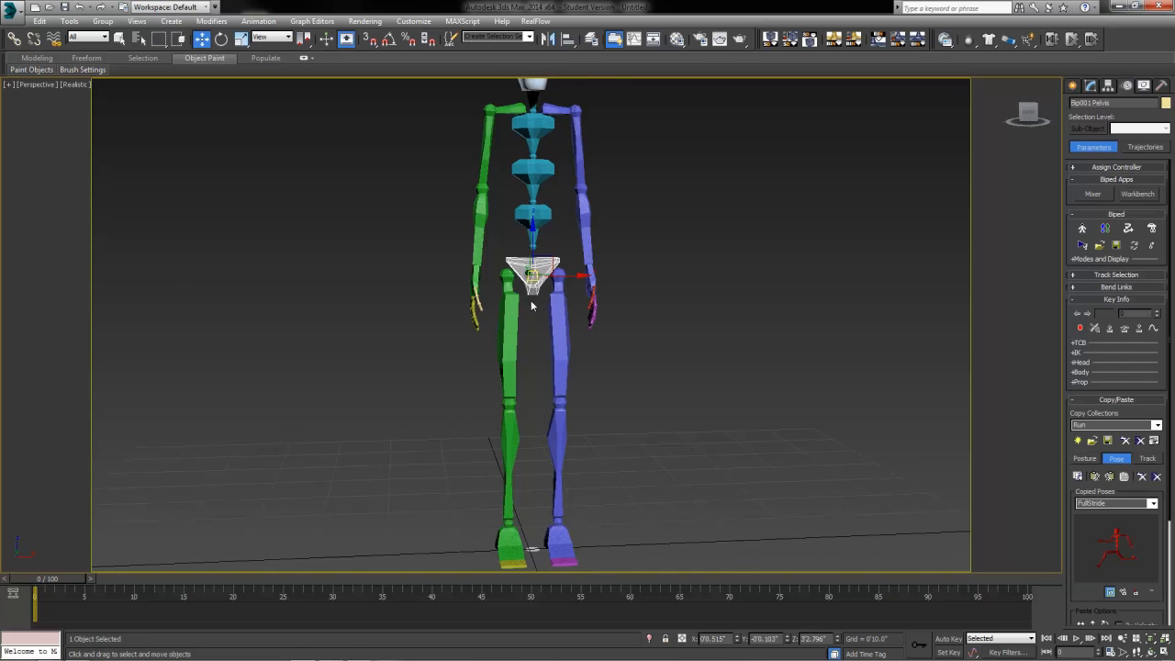
{"action": "scroll", "coordinate": [536, 275], "scroll_direction": "up", "scroll_amount": 10}
{"action": "scroll", "coordinate": [530, 366], "scroll_direction": "down", "scroll_amount": 3}
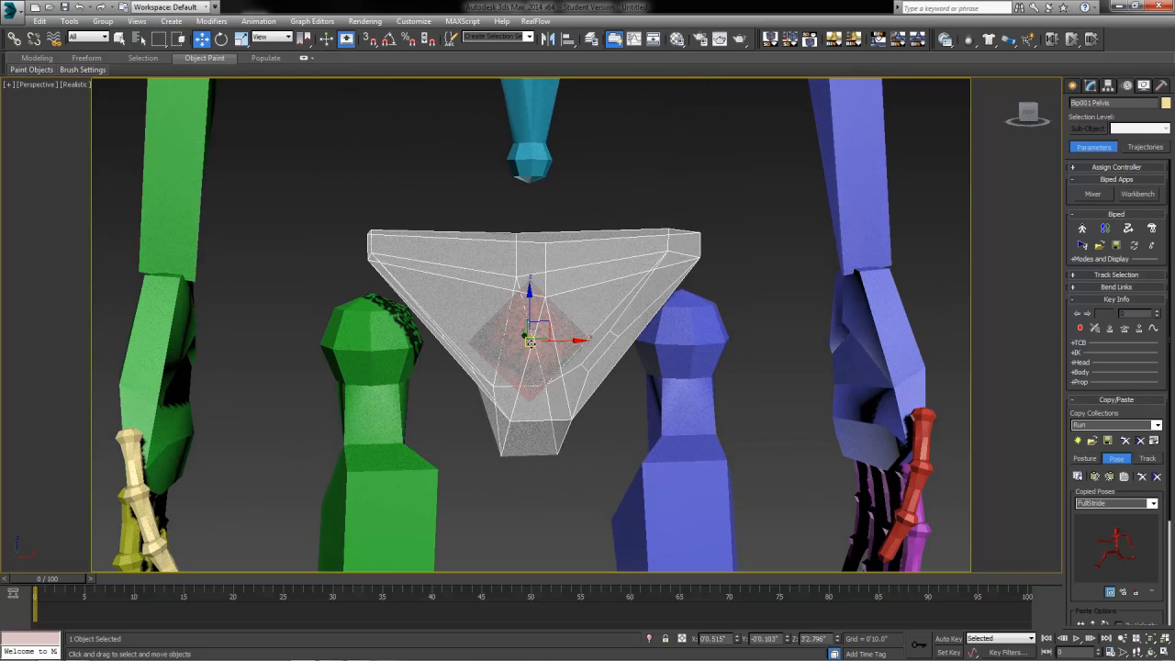
{"action": "double_click", "coordinate": [530, 365]}
{"action": "left_click", "coordinate": [530, 366]}
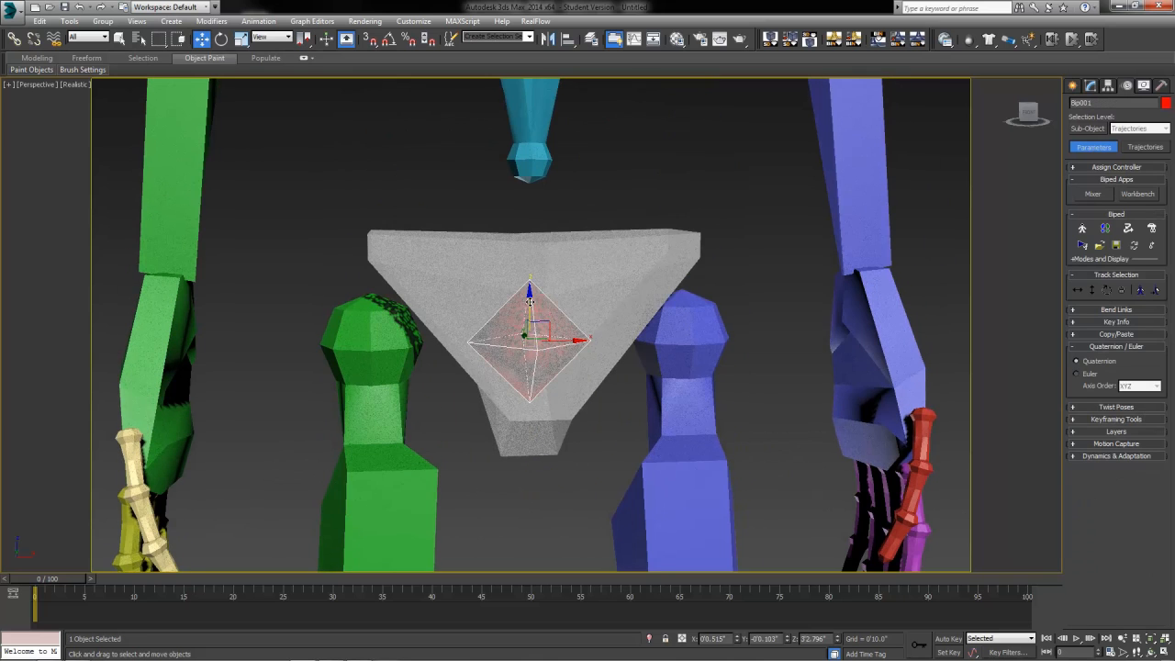
Step: Orbit around the biped to inspect it and restore the four-viewport layout
{"action": "scroll", "coordinate": [592, 411], "scroll_direction": "down", "scroll_amount": 5}
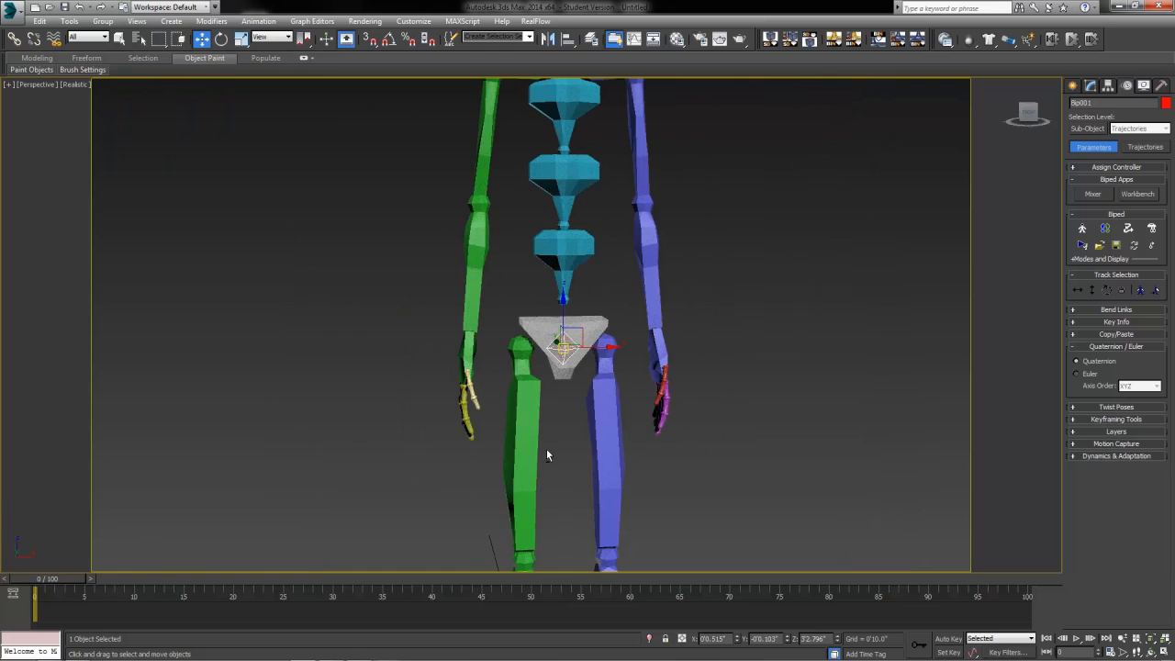
{"action": "middle_click_drag", "start_coordinate": [546, 449], "coordinate": [575, 461], "text": "alt"}
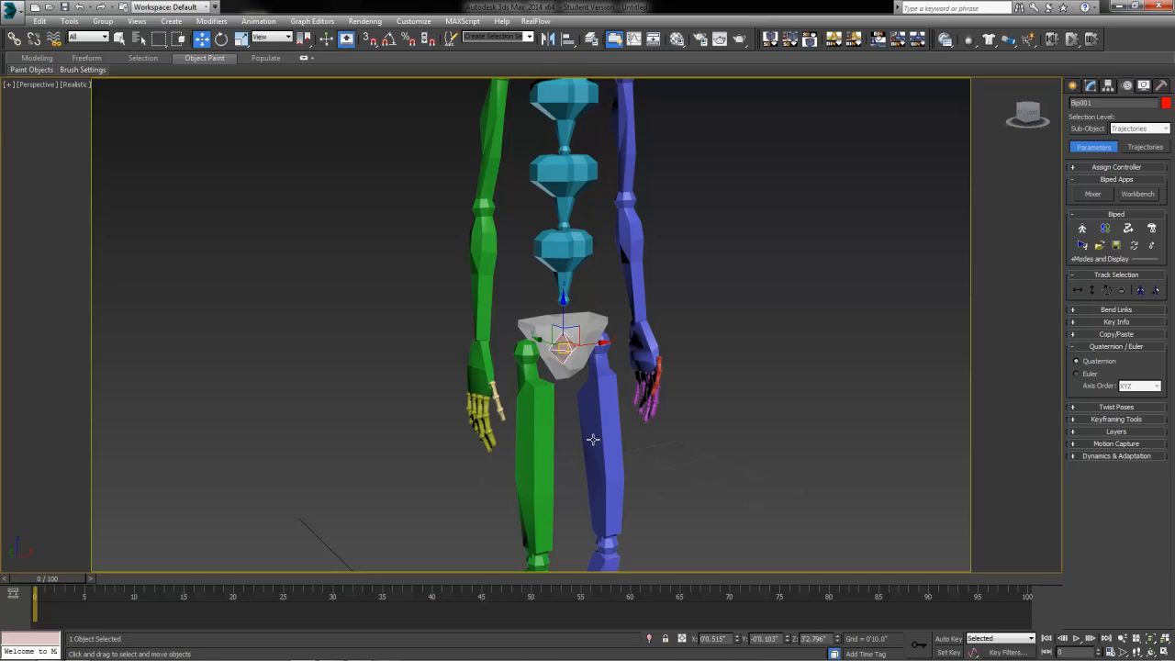
{"action": "scroll", "coordinate": [590, 450], "scroll_direction": "down", "scroll_amount": 6}
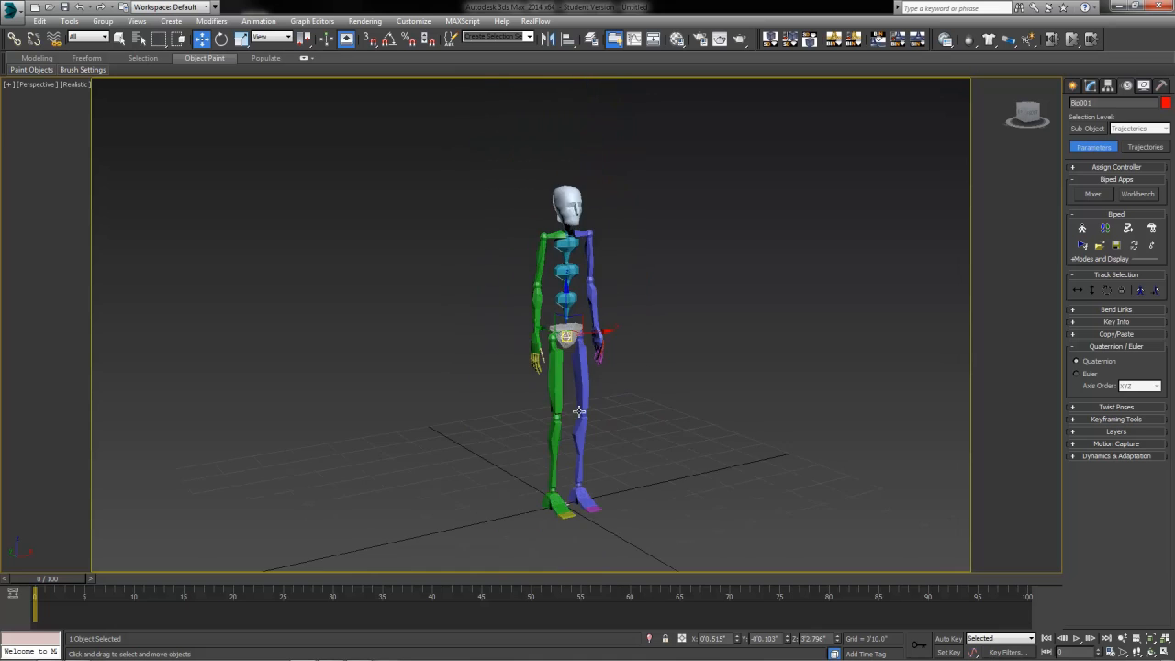
{"action": "scroll", "coordinate": [579, 410], "scroll_direction": "up", "scroll_amount": 5}
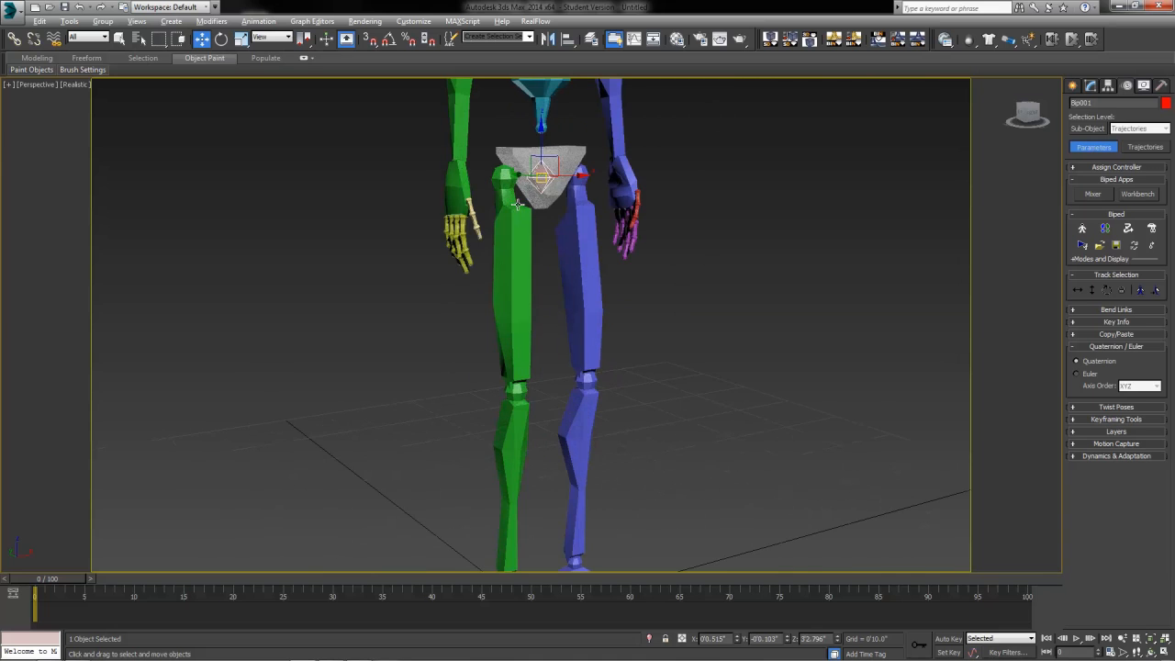
{"action": "key", "text": "alt+w"}
{"action": "key", "text": "alt+w"}
{"action": "key", "text": "alt+w"}
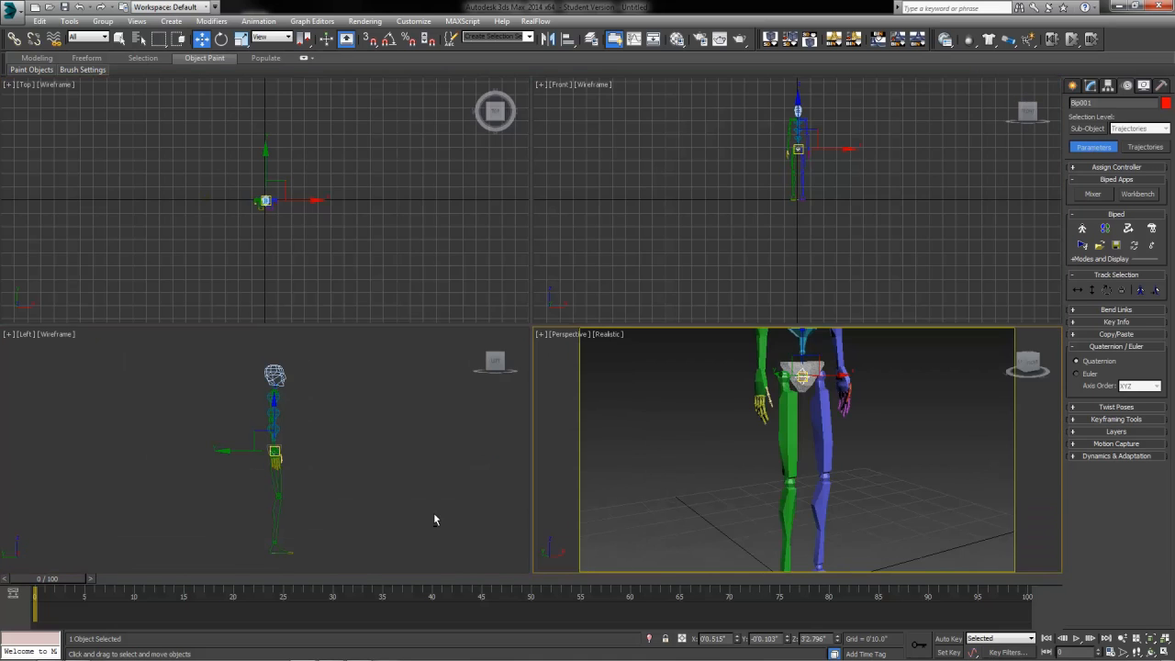
Step: Lower the biped's body by moving its centre of mass down in the Left view
{"action": "right_click", "coordinate": [433, 519]}
{"action": "middle_click_drag", "start_coordinate": [311, 506], "coordinate": [370, 453]}
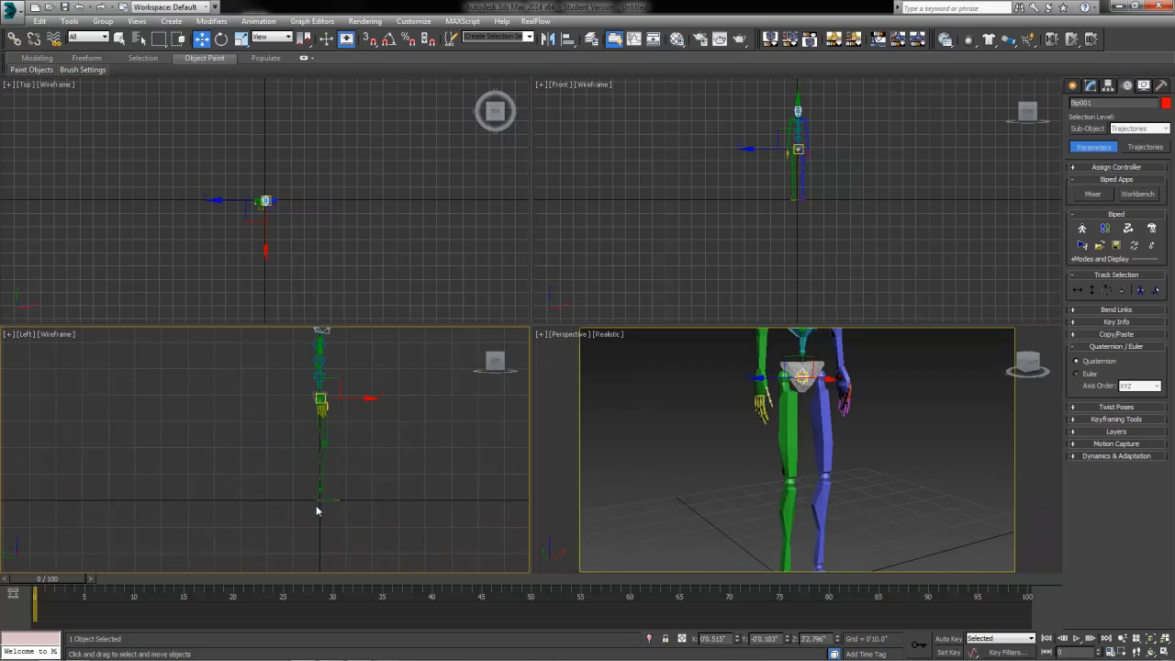
{"action": "left_click_drag", "start_coordinate": [320, 357], "coordinate": [313, 377]}
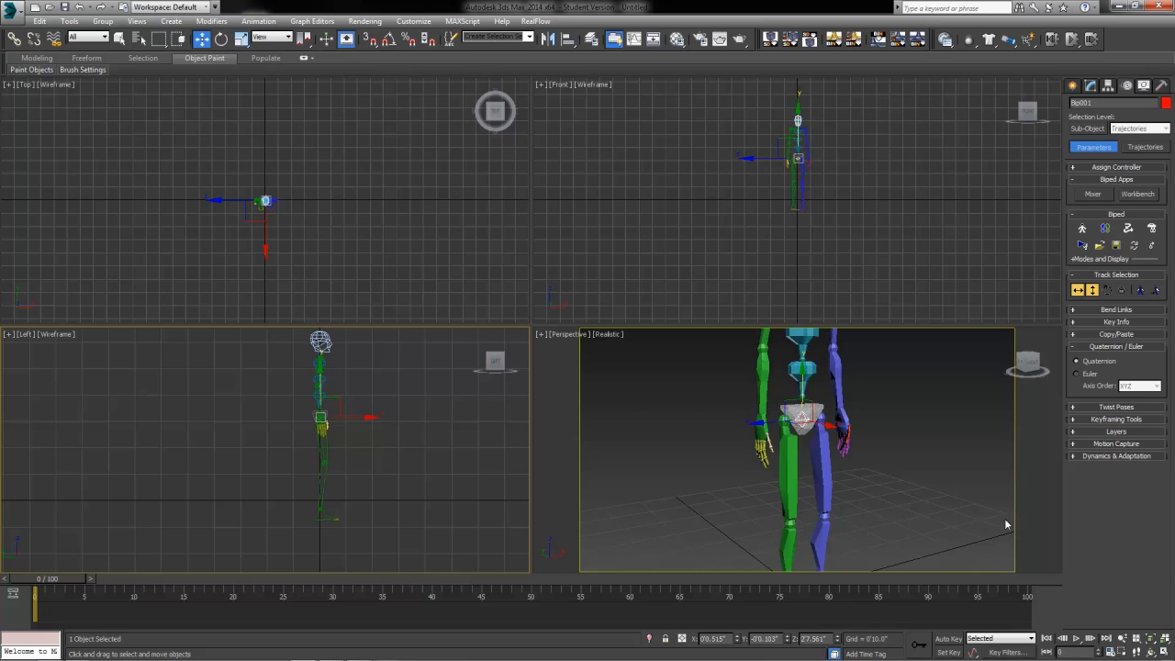
Step: Raise Bip001 L Foot so the knee bends, nudging it slightly sideways
{"action": "right_click", "coordinate": [824, 511]}
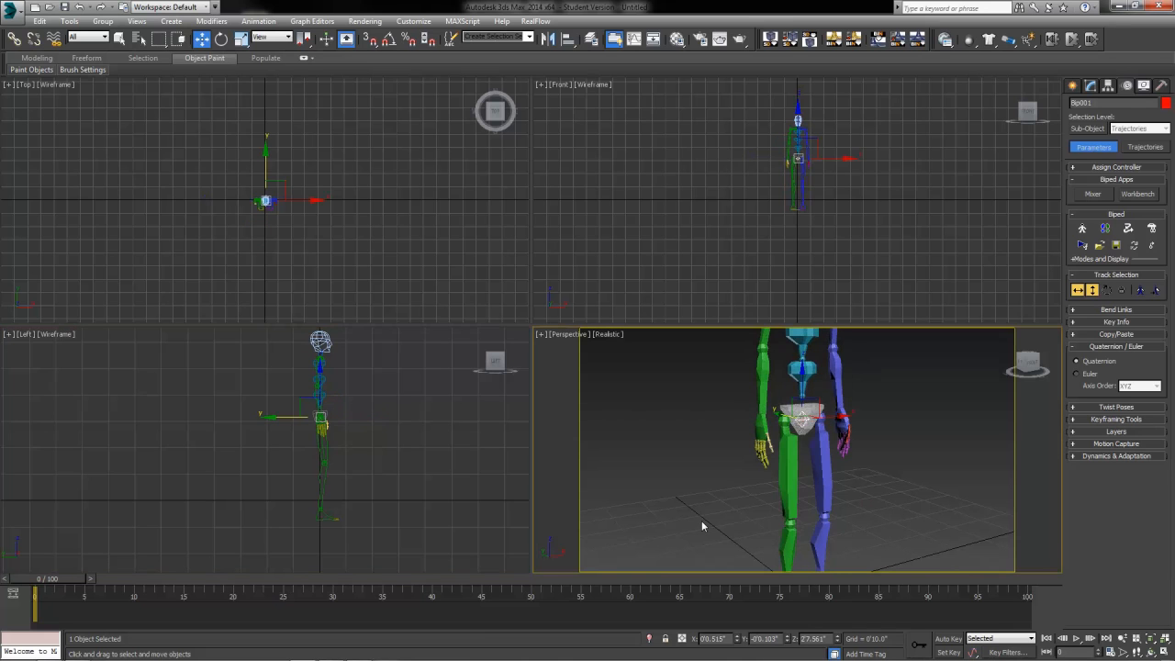
{"action": "middle_click_drag", "start_coordinate": [754, 525], "coordinate": [756, 462]}
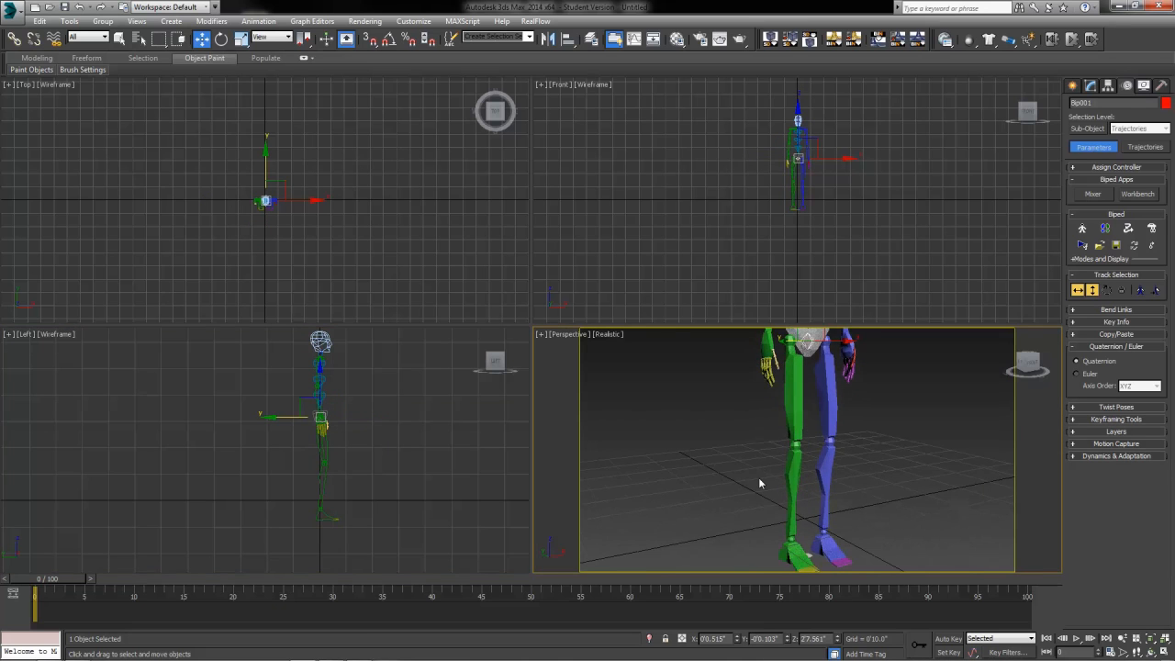
{"action": "left_click", "coordinate": [827, 551]}
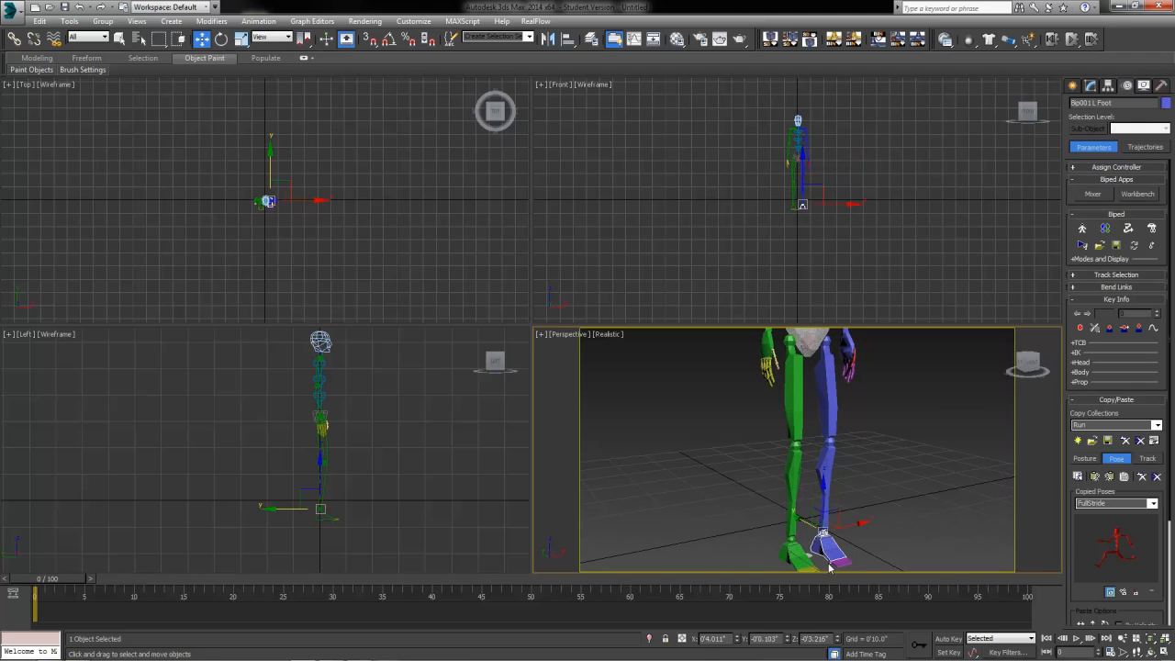
{"action": "left_click_drag", "start_coordinate": [825, 506], "coordinate": [826, 462]}
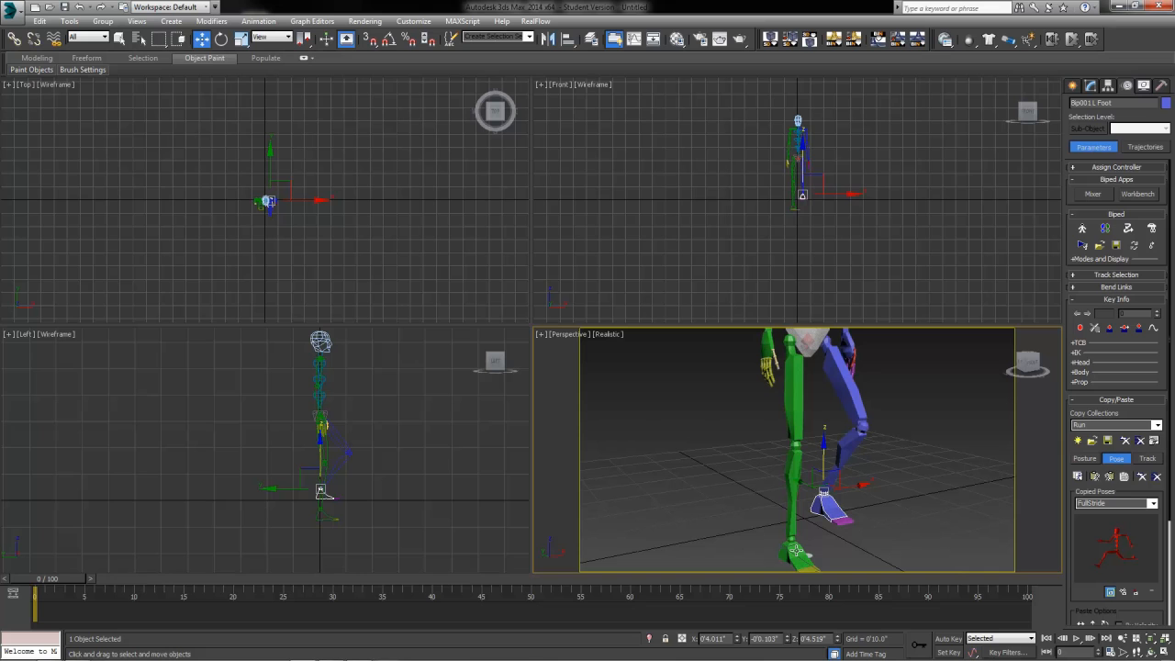
{"action": "scroll", "coordinate": [817, 195], "scroll_direction": "up", "scroll_amount": 5}
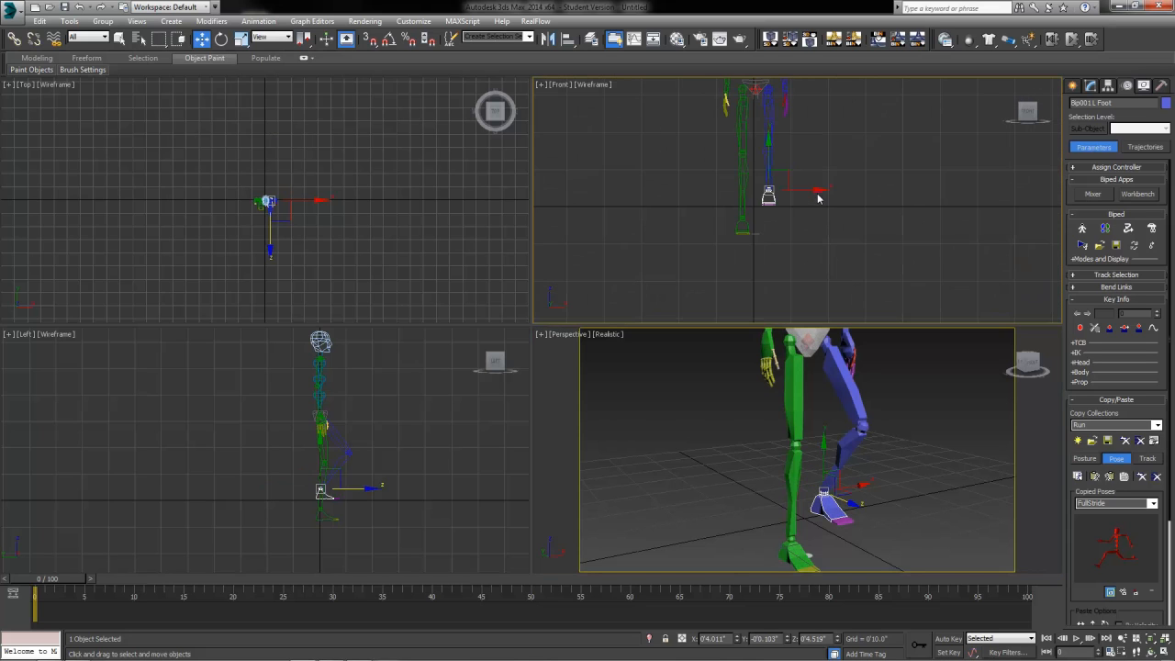
{"action": "left_click_drag", "start_coordinate": [811, 194], "coordinate": [806, 195]}
{"action": "scroll", "coordinate": [747, 249], "scroll_direction": "down", "scroll_amount": 2}
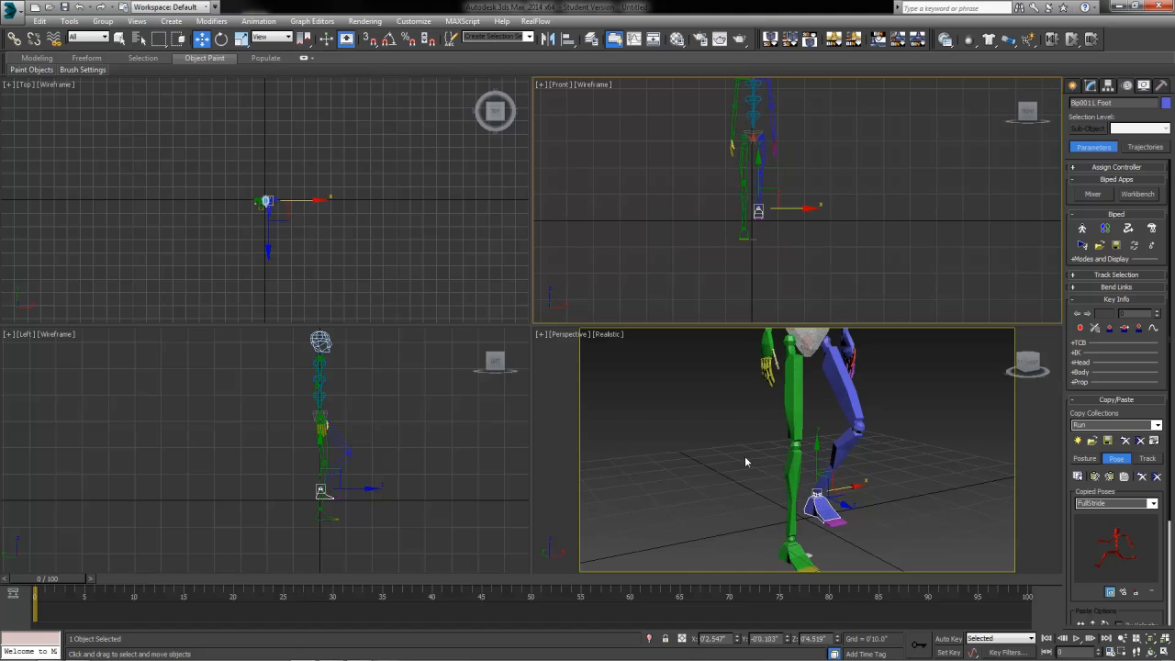
Step: Lift Bip001 R Foot up and back in the Left view, then rotate it
{"action": "left_click", "coordinate": [795, 551]}
{"action": "left_click", "coordinate": [313, 497]}
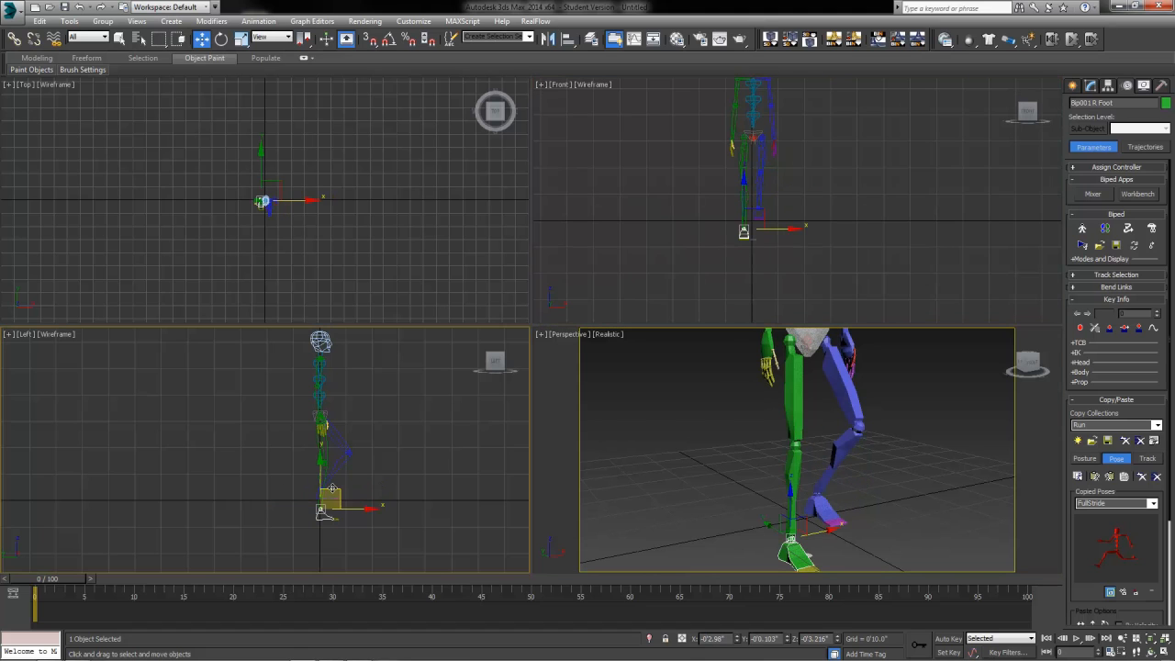
{"action": "left_click_drag", "start_coordinate": [331, 490], "coordinate": [292, 449]}
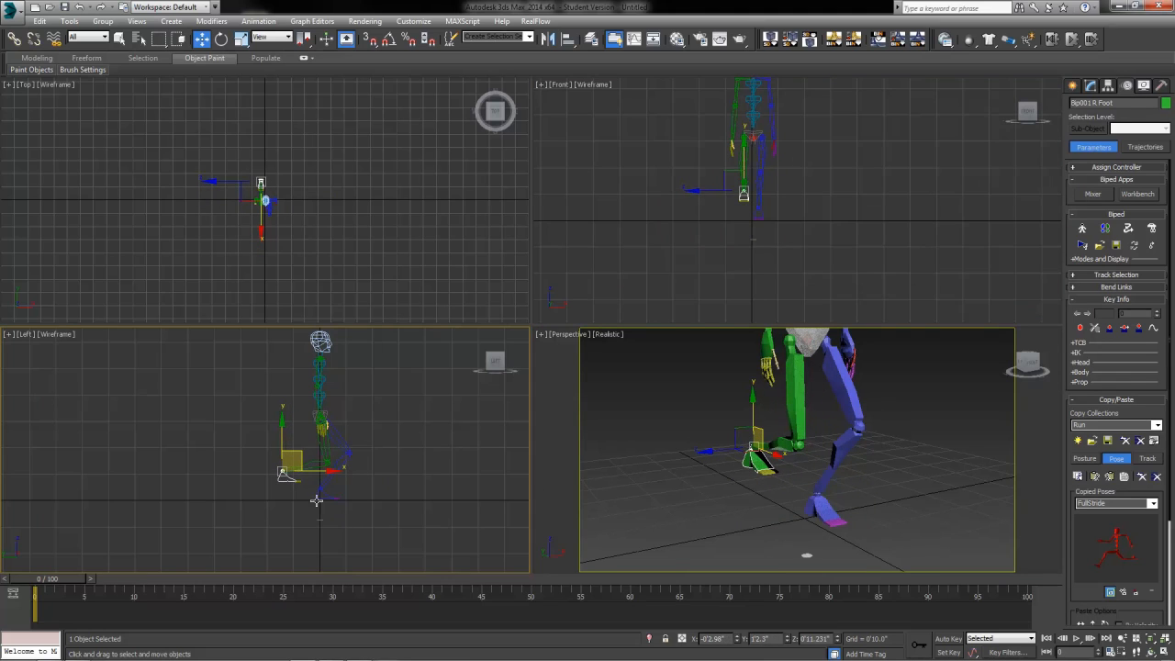
{"action": "key", "text": "e"}
{"action": "left_click_drag", "start_coordinate": [335, 462], "coordinate": [395, 514]}
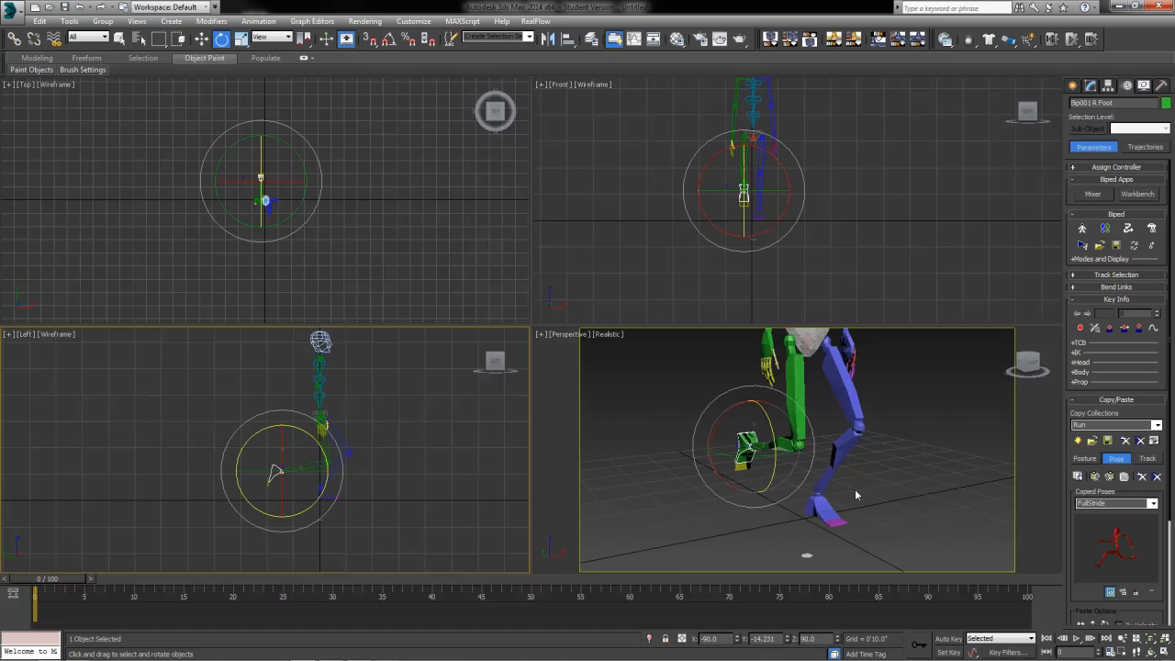
Step: Select the spine links in the Perspective view
{"action": "middle_click_drag", "start_coordinate": [888, 415], "coordinate": [883, 495]}
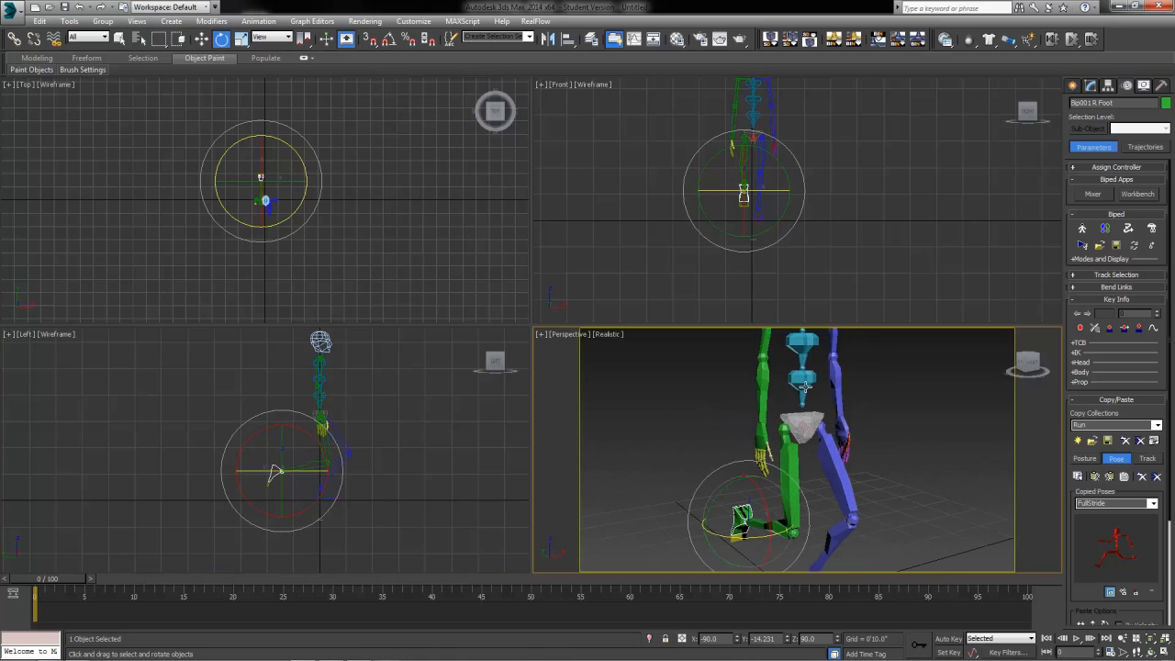
{"action": "left_click", "coordinate": [805, 386]}
{"action": "left_click", "coordinate": [804, 344], "text": "ctrl"}
{"action": "middle_click_drag", "start_coordinate": [804, 345], "coordinate": [790, 400]}
Step: Bend the torso forward by rotating the spine links in the side view
{"action": "left_click", "coordinate": [790, 360], "text": "ctrl"}
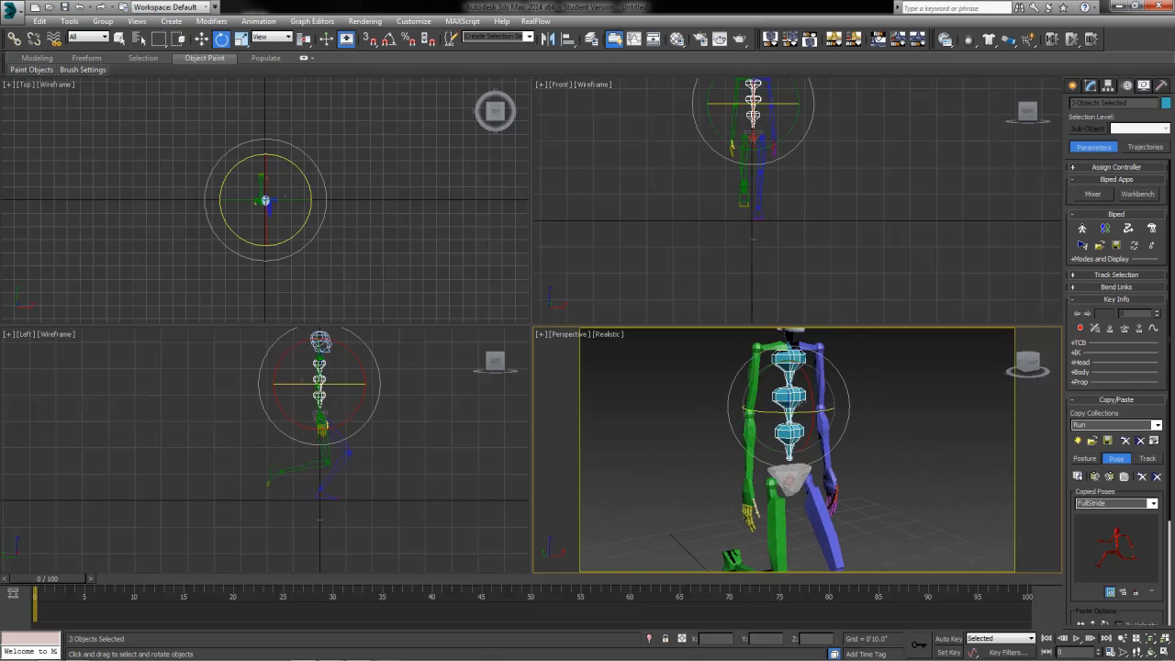
{"action": "right_click", "coordinate": [304, 377]}
{"action": "left_click_drag", "start_coordinate": [357, 358], "coordinate": [379, 375]}
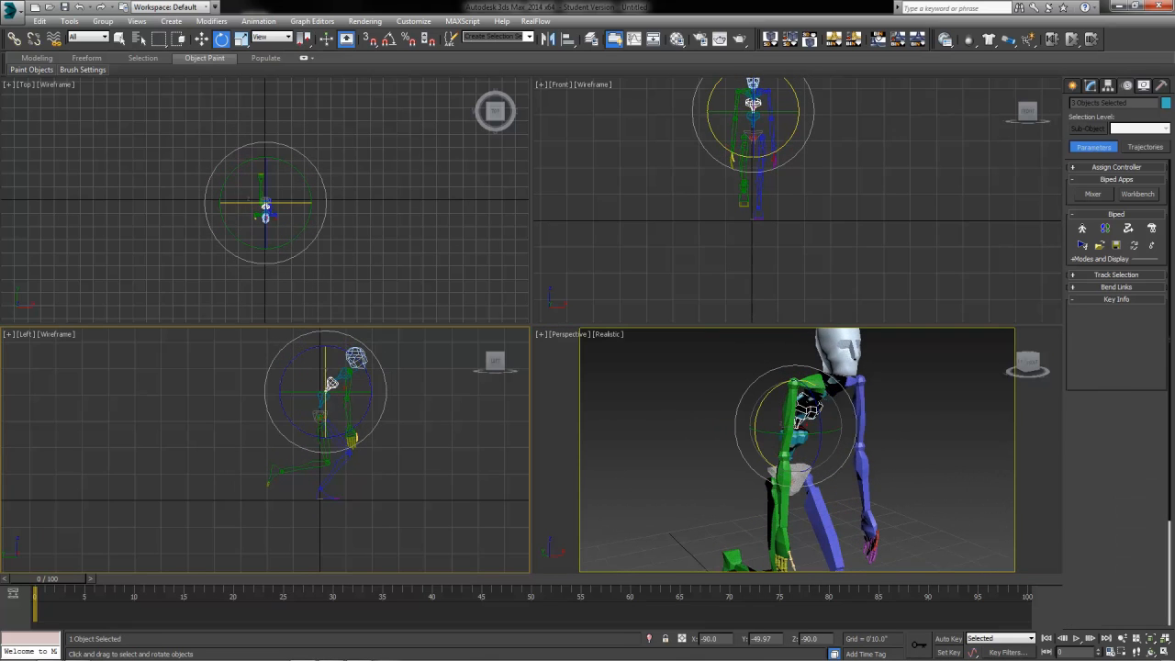
{"action": "left_click", "coordinate": [332, 383]}
{"action": "left_click_drag", "start_coordinate": [332, 384], "coordinate": [332, 385]}
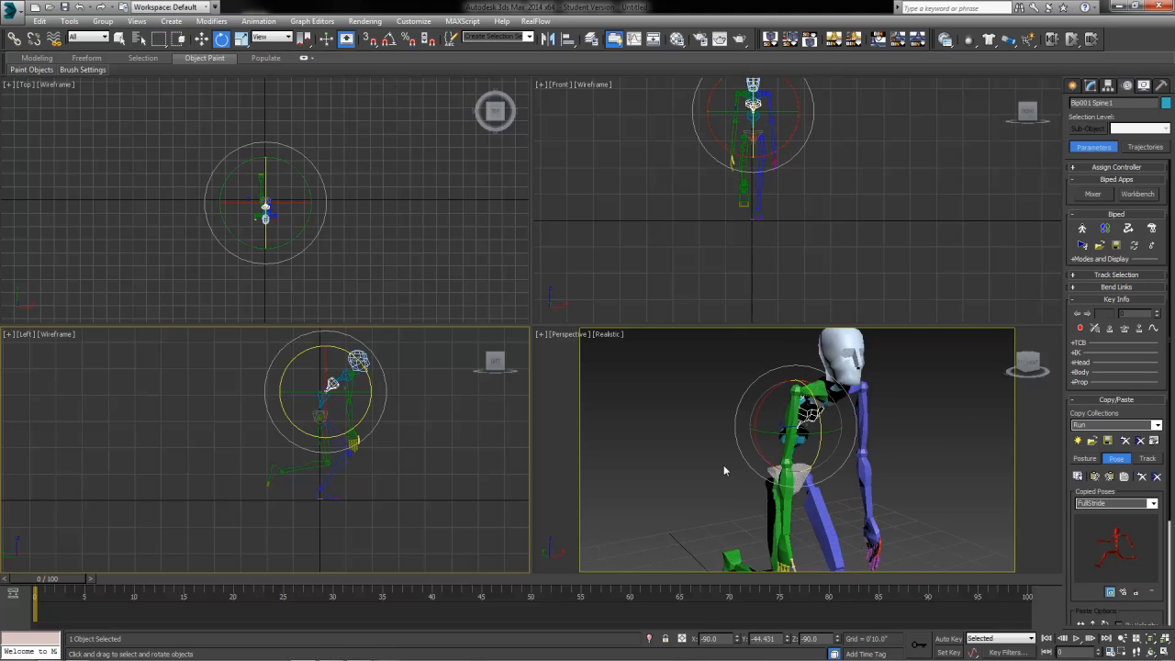
Step: Swing the right upper arm forward and rotate the left upper arm and forearm into position
{"action": "left_click", "coordinate": [401, 446]}
{"action": "left_click", "coordinate": [350, 387]}
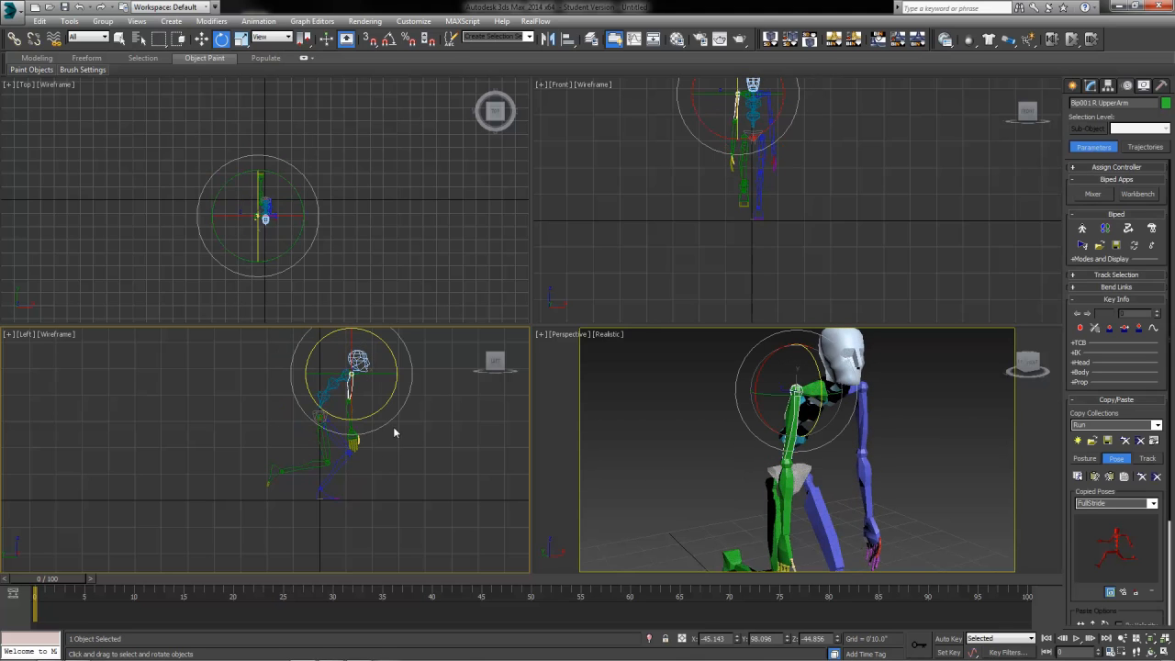
{"action": "left_click_drag", "start_coordinate": [350, 386], "coordinate": [342, 388]}
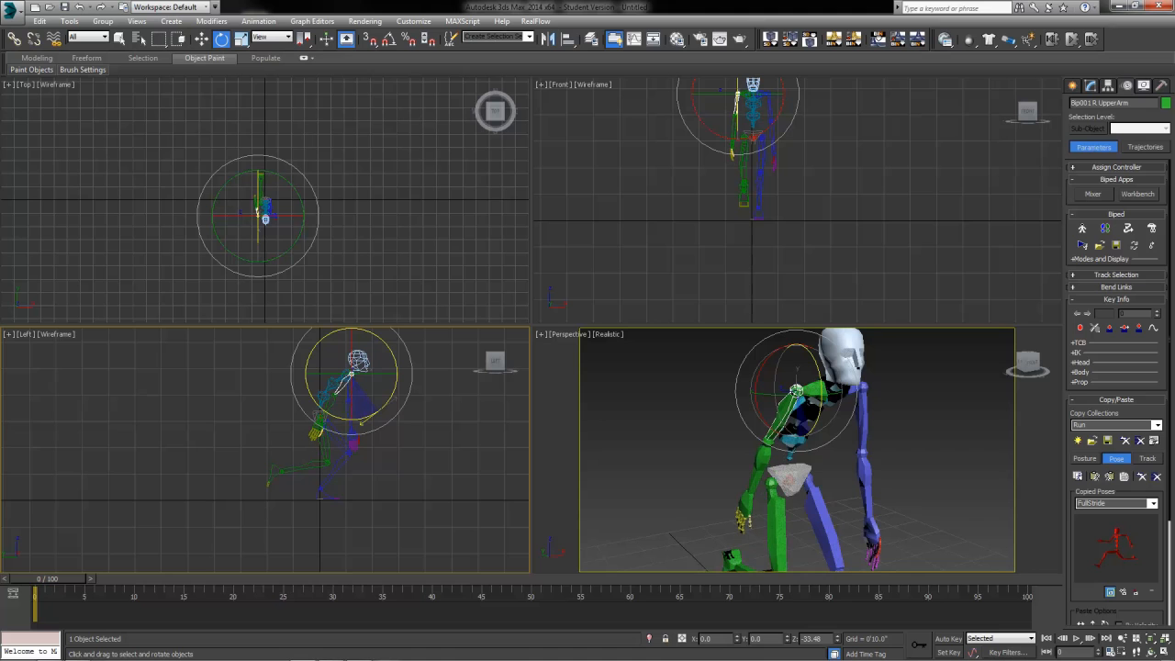
{"action": "left_click_drag", "start_coordinate": [343, 431], "coordinate": [341, 386]}
{"action": "left_click", "coordinate": [332, 402]}
{"action": "left_click", "coordinate": [350, 397]}
{"action": "left_click_drag", "start_coordinate": [343, 426], "coordinate": [403, 435]}
{"action": "left_click", "coordinate": [322, 401]}
{"action": "middle_click_drag", "start_coordinate": [884, 519], "coordinate": [858, 474]}
Step: Tilt Bip001 Head forward, then select the pelvis and cancel a trial rotation
{"action": "left_click", "coordinate": [358, 360]}
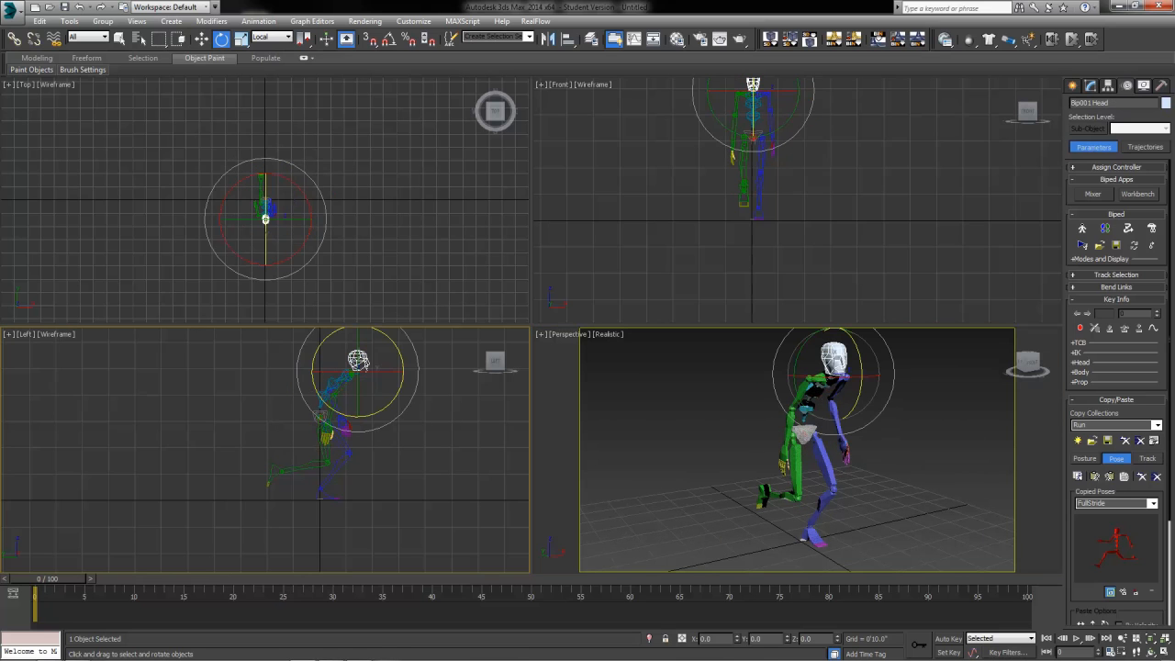
{"action": "left_click_drag", "start_coordinate": [358, 360], "coordinate": [417, 422]}
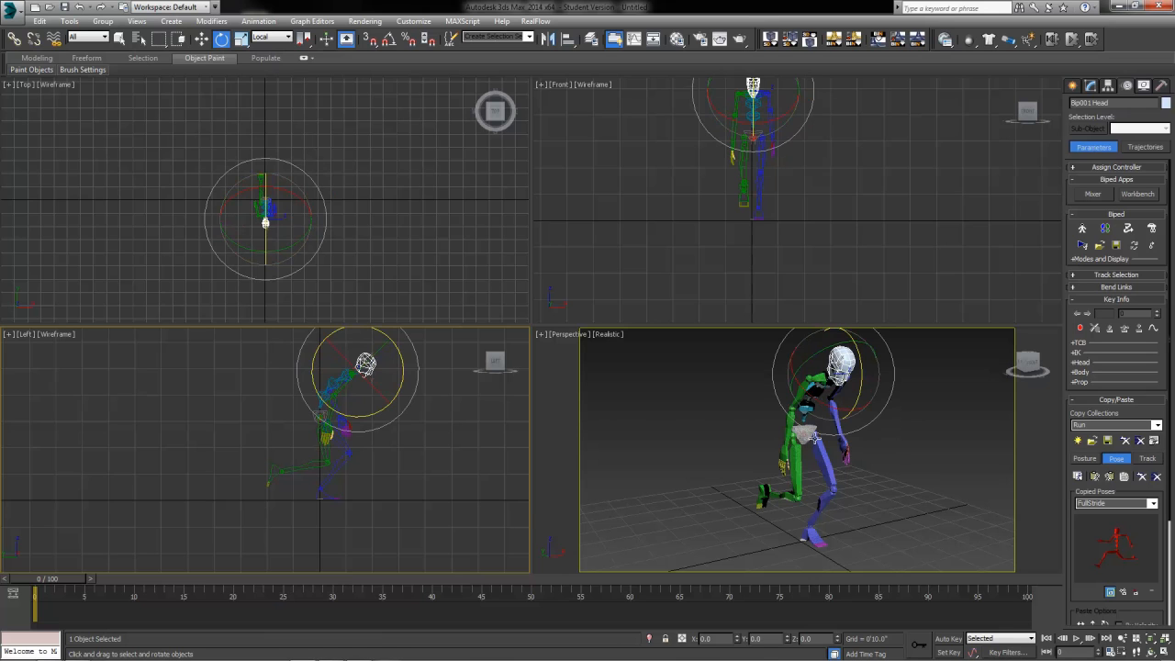
{"action": "left_click", "coordinate": [809, 434]}
{"action": "left_click_drag", "start_coordinate": [819, 442], "coordinate": [795, 444]}
{"action": "right_click", "coordinate": [794, 445]}
Step: Tilt Bip001 Pelvis sideways on the Y ring in the Front view
{"action": "right_click", "coordinate": [830, 134]}
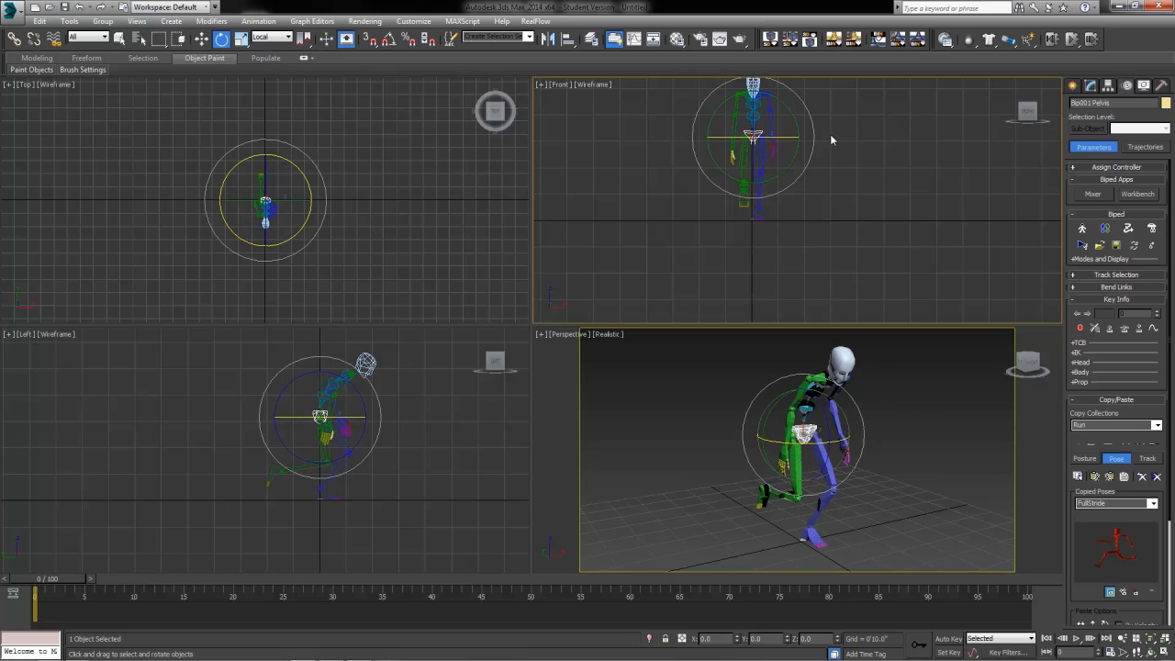
{"action": "middle_click_drag", "start_coordinate": [821, 135], "coordinate": [902, 143]}
{"action": "scroll", "coordinate": [857, 232], "scroll_direction": "up", "scroll_amount": 3}
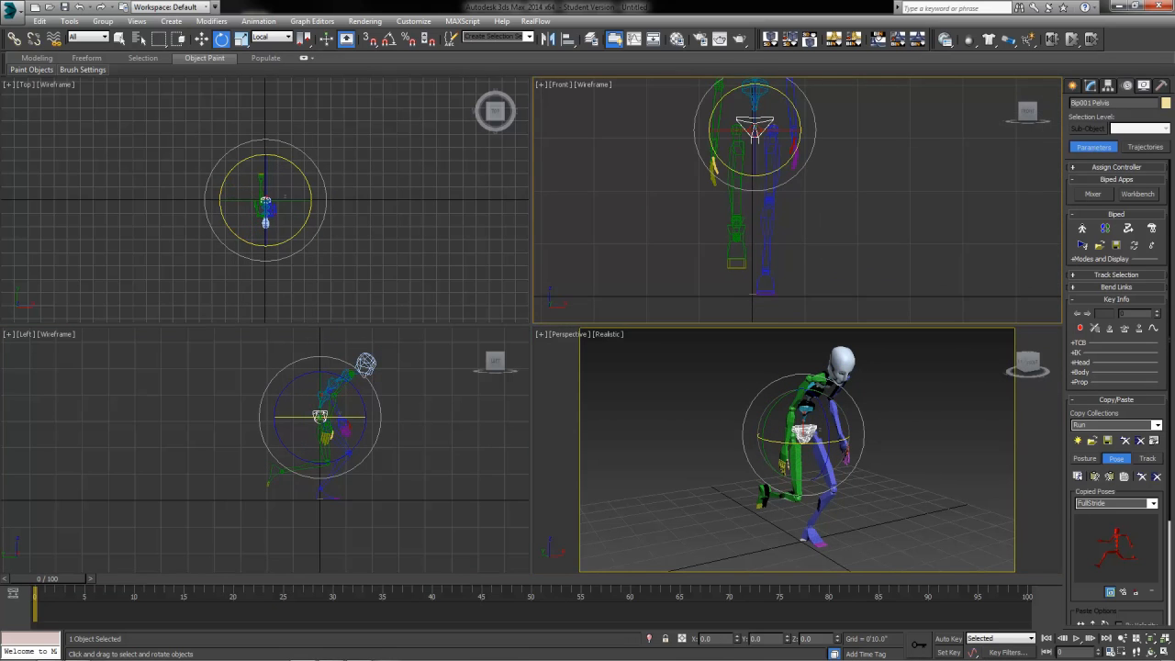
{"action": "left_click_drag", "start_coordinate": [786, 95], "coordinate": [794, 103]}
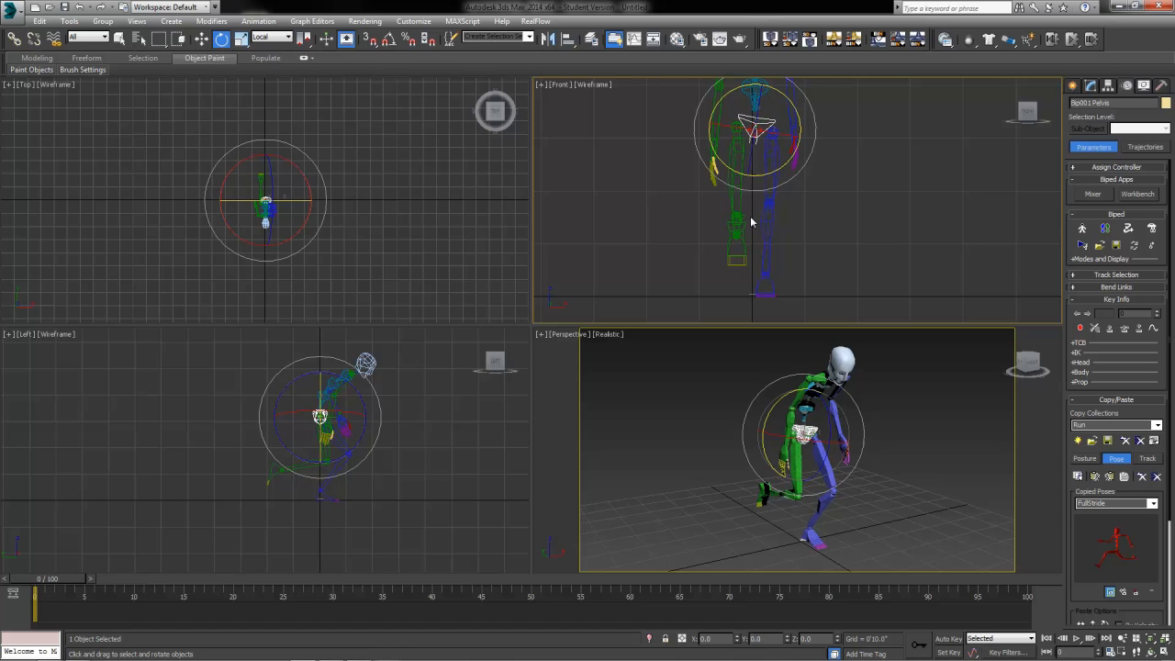
{"action": "key", "text": "ctrl+z"}
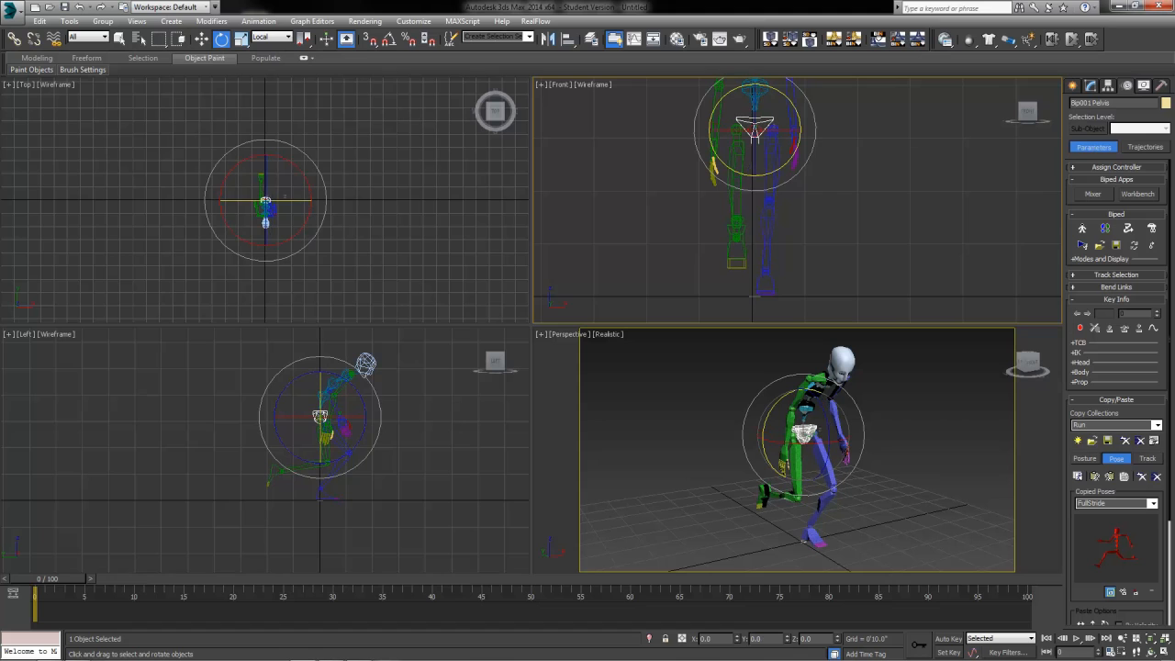
{"action": "left_click_drag", "start_coordinate": [798, 117], "coordinate": [794, 96]}
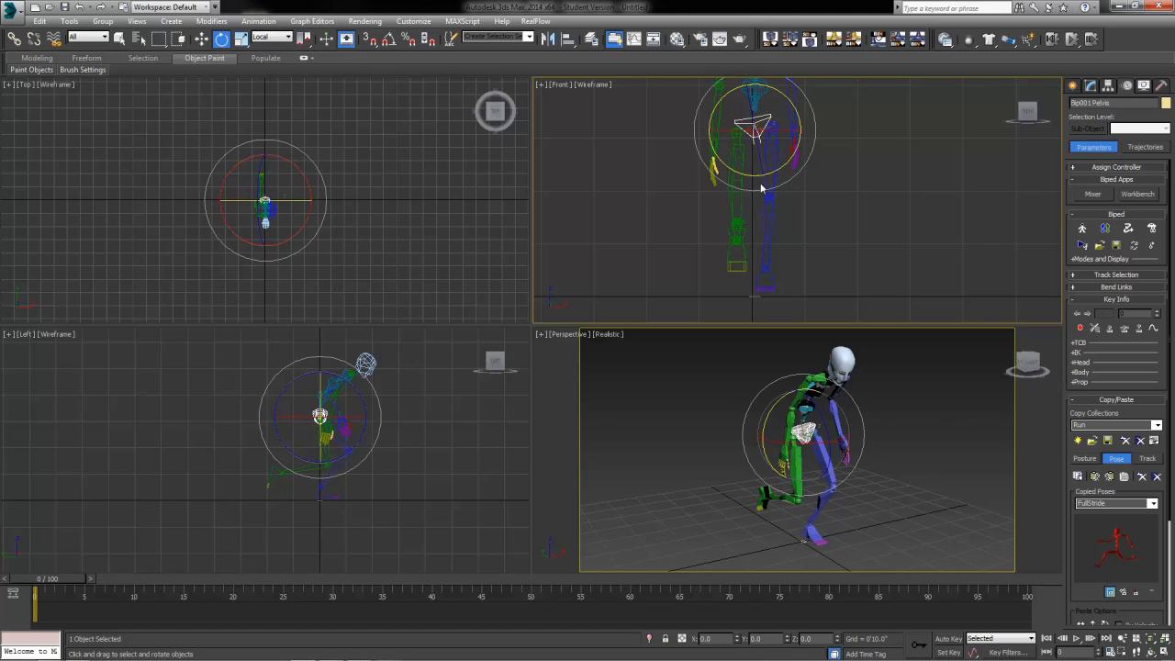
Step: Move Bip001 L Foot down in the side view
{"action": "left_click", "coordinate": [201, 40]}
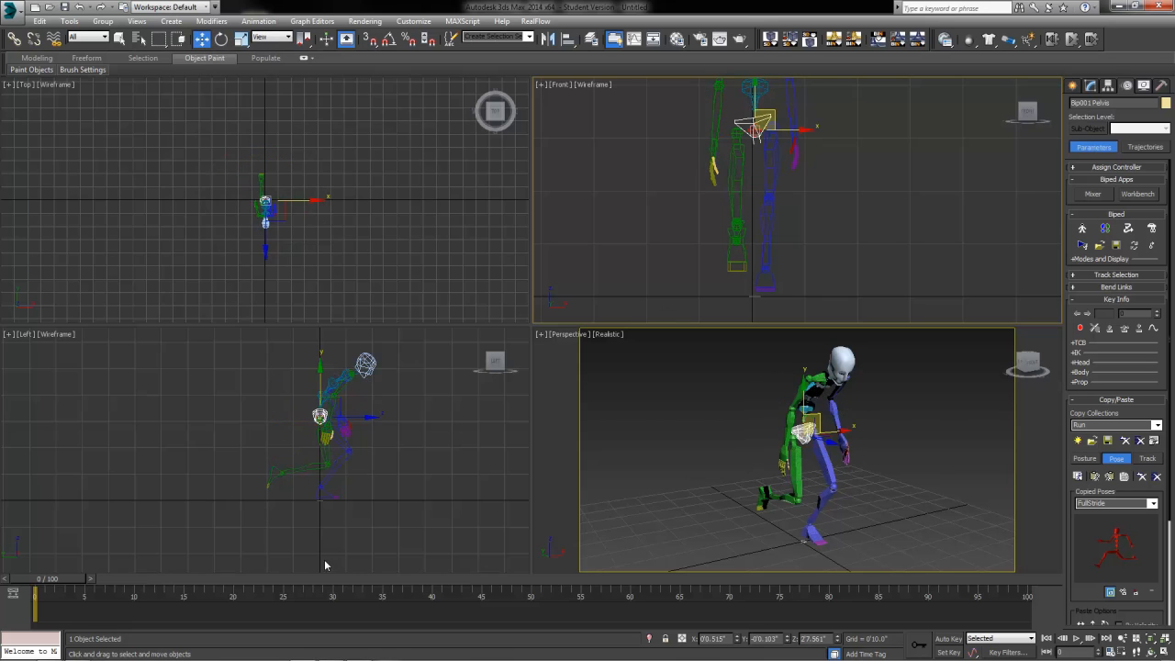
{"action": "middle_click_drag", "start_coordinate": [325, 561], "coordinate": [328, 447]}
{"action": "left_click", "coordinate": [309, 398]}
{"action": "left_click_drag", "start_coordinate": [312, 346], "coordinate": [311, 351]}
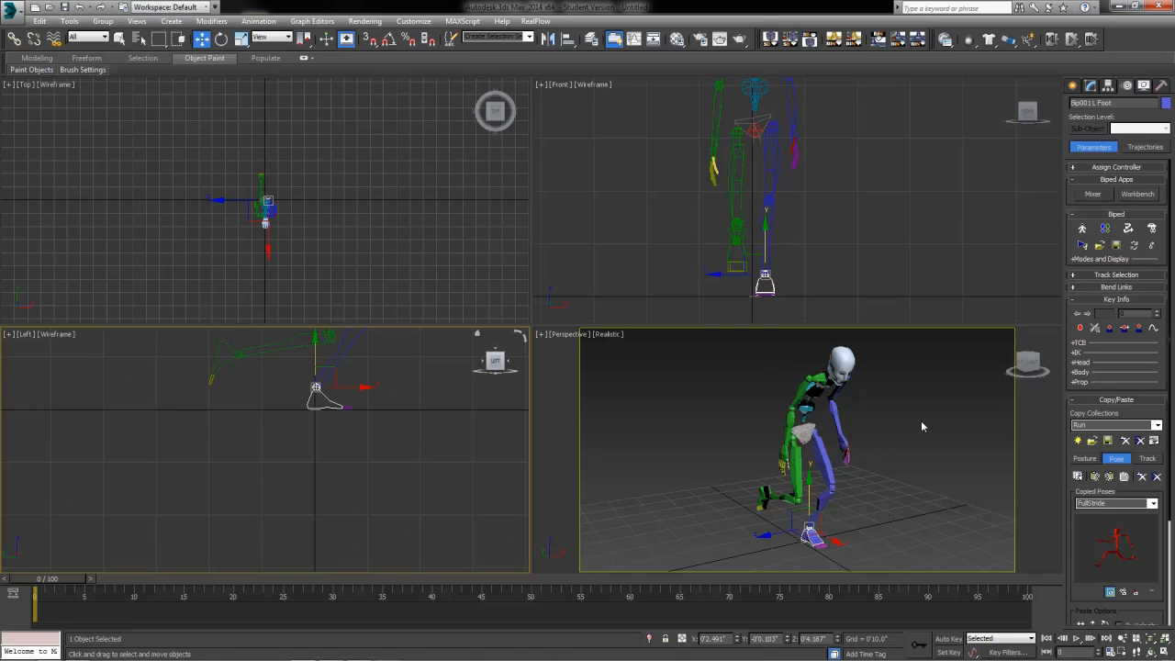
Step: Bend the forearms further with Rotate in the side view
{"action": "middle_click_drag", "start_coordinate": [403, 340], "coordinate": [409, 476]}
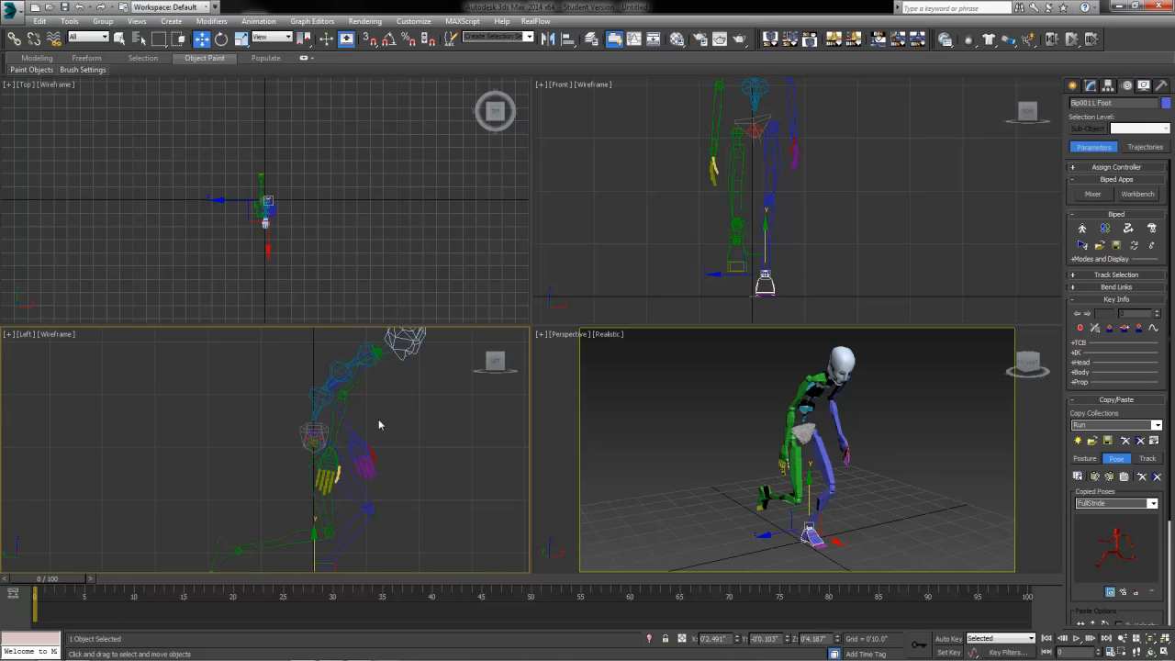
{"action": "left_click", "coordinate": [352, 385]}
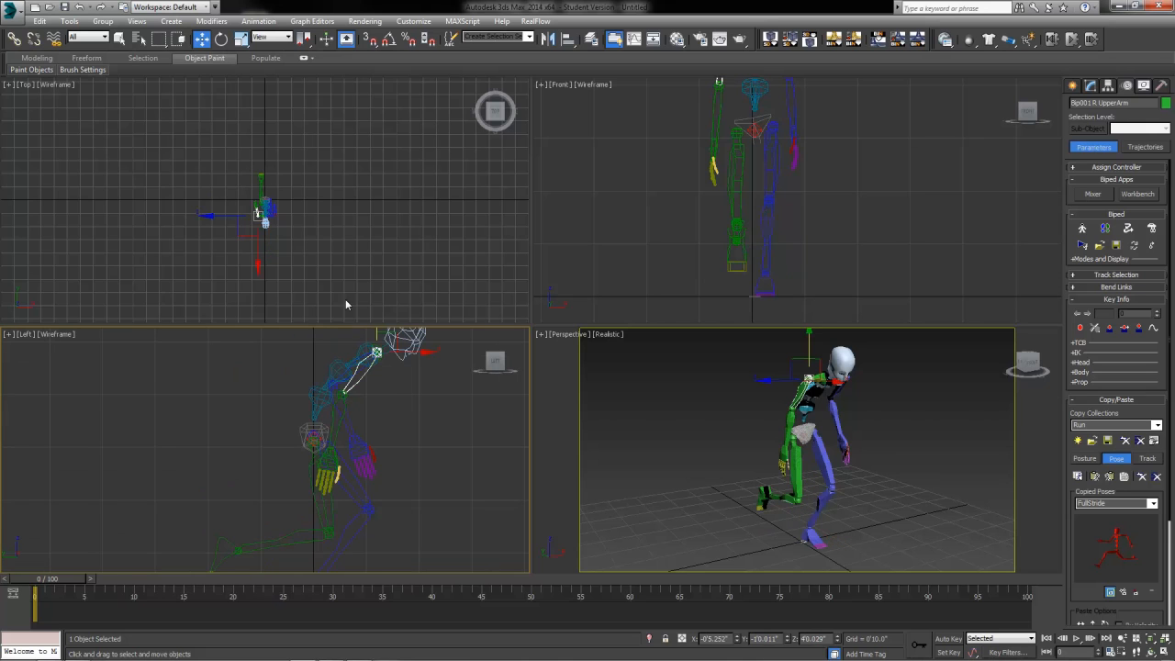
{"action": "left_click", "coordinate": [222, 38]}
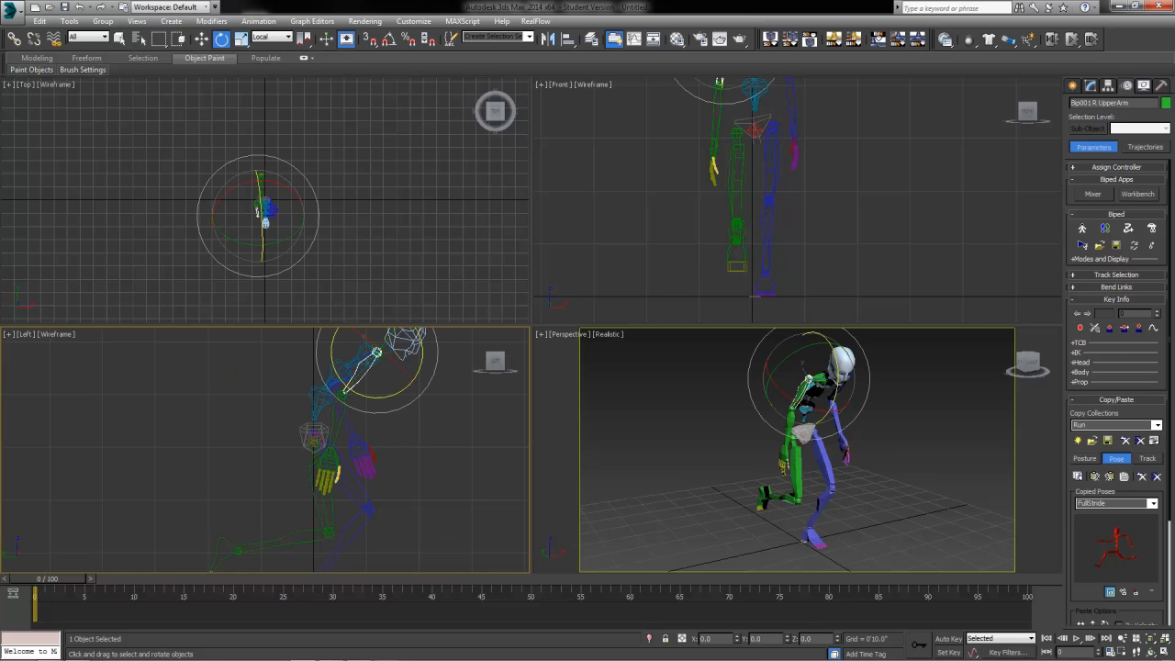
{"action": "left_click", "coordinate": [353, 430]}
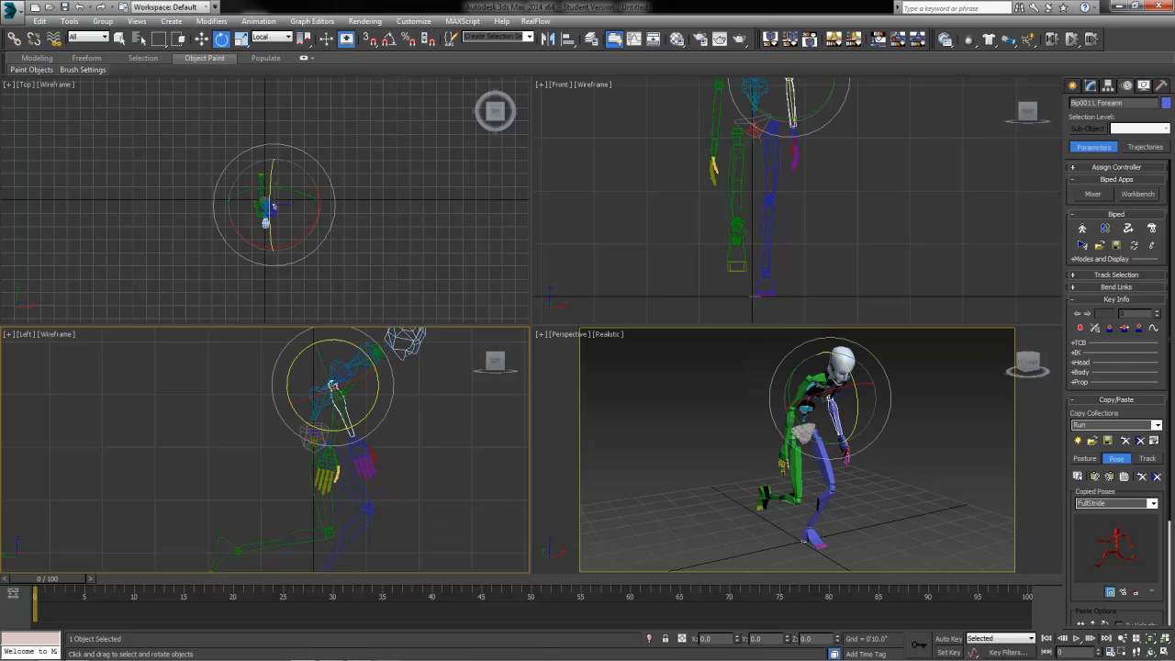
{"action": "left_click", "coordinate": [333, 438]}
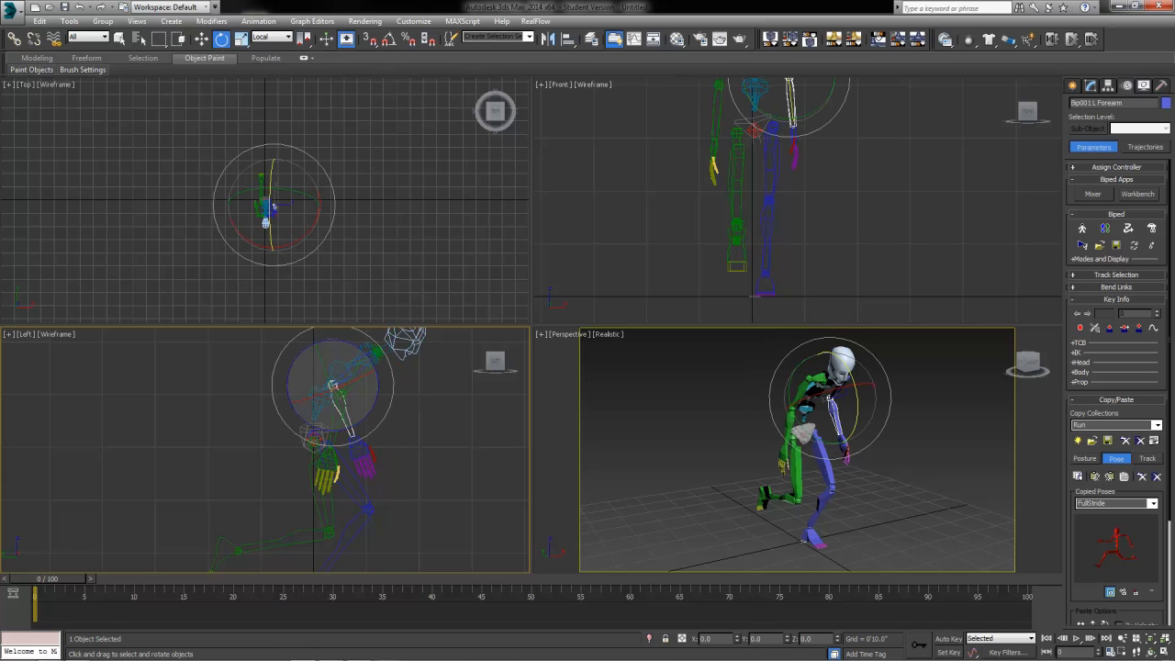
Step: Check the right hand, then select the pelvis and orbit Perspective to review the pose
{"action": "double_click", "coordinate": [713, 164]}
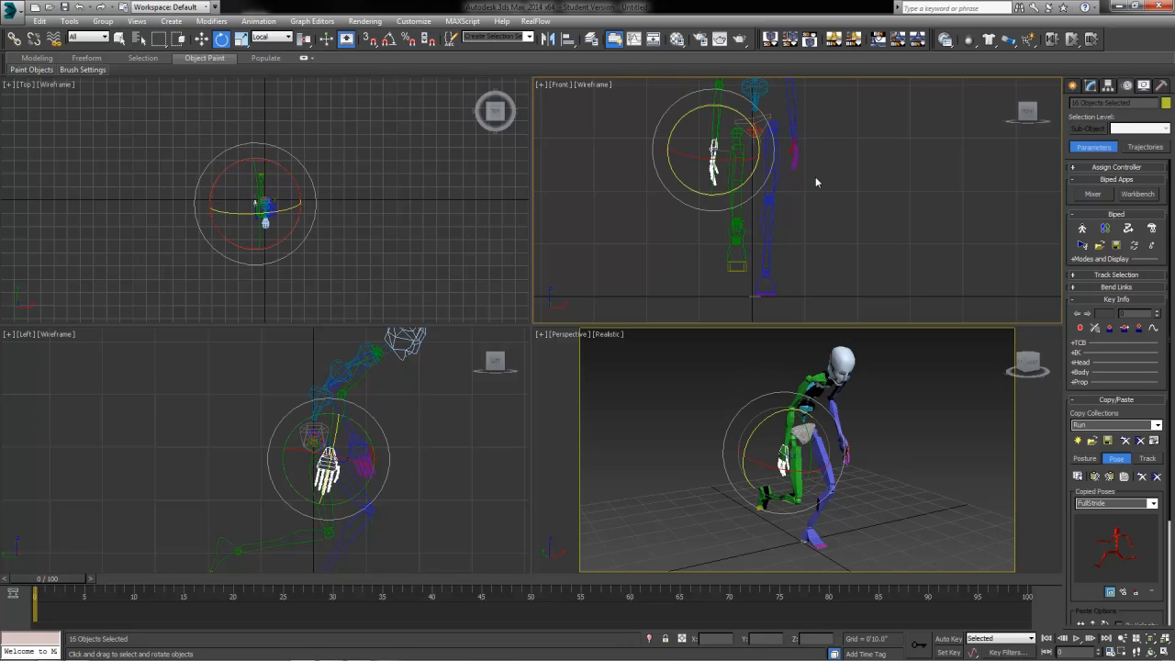
{"action": "left_click", "coordinate": [817, 244]}
{"action": "scroll", "coordinate": [890, 463], "scroll_direction": "down", "scroll_amount": 3}
{"action": "left_click", "coordinate": [832, 441]}
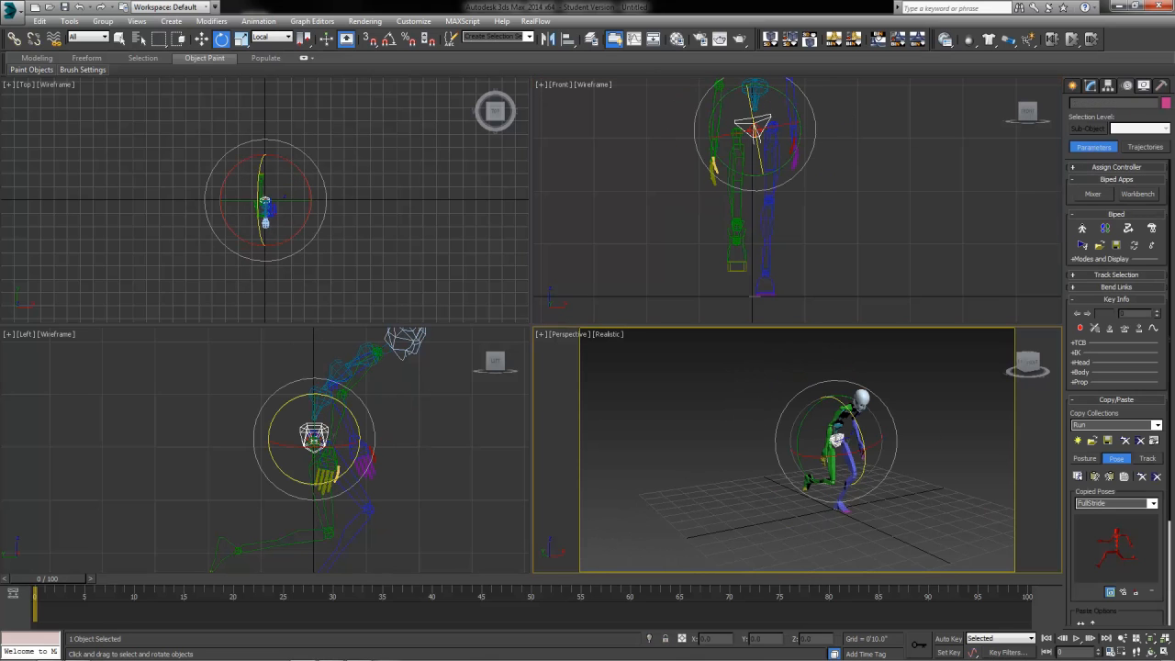
{"action": "scroll", "coordinate": [872, 440], "scroll_direction": "up", "scroll_amount": 3}
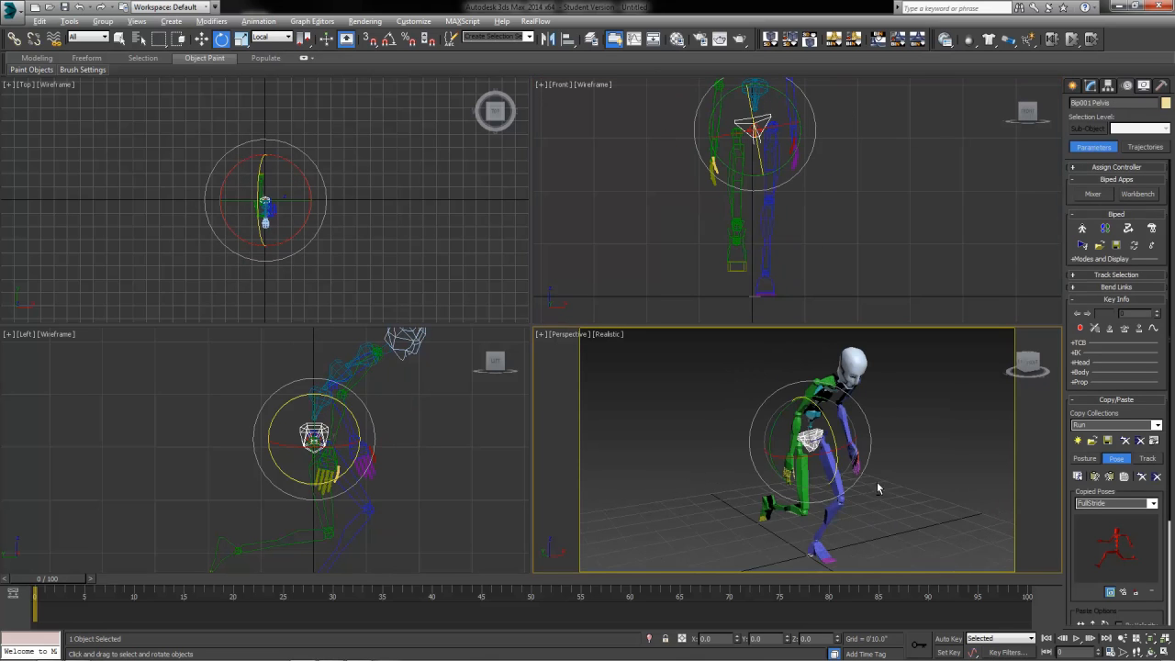
{"action": "middle_click_drag", "start_coordinate": [878, 488], "coordinate": [777, 484], "text": "alt"}
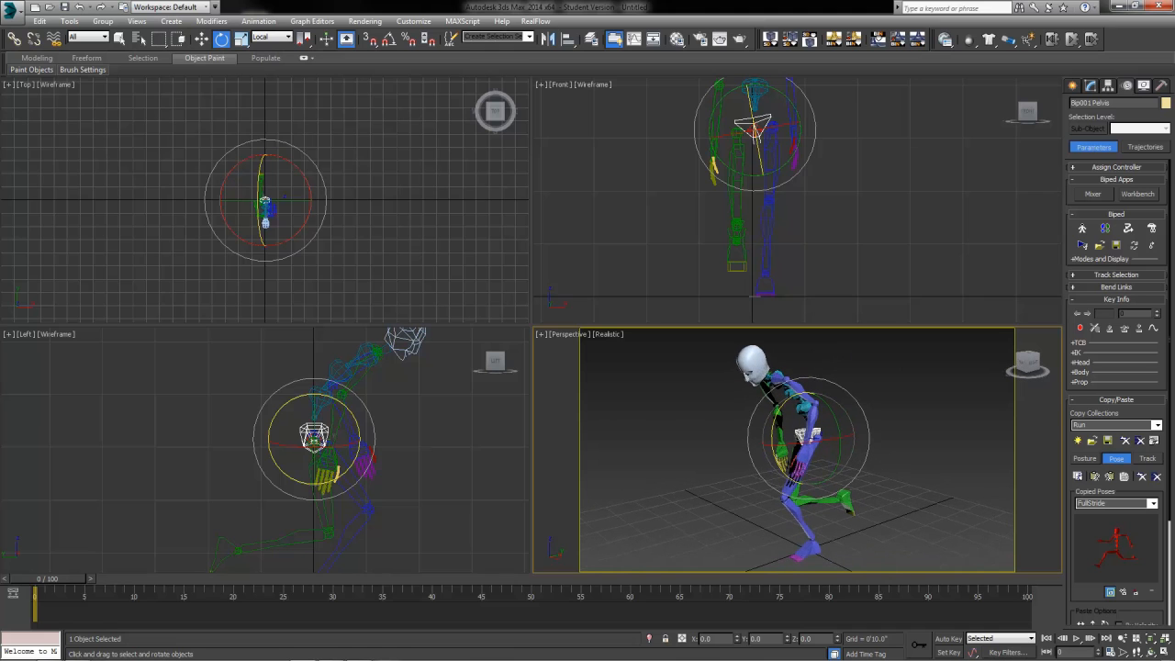
Step: Copy the crouched pose, rename it PassingPos, and keep it selected in Copied Poses
{"action": "key", "text": "alt+w"}
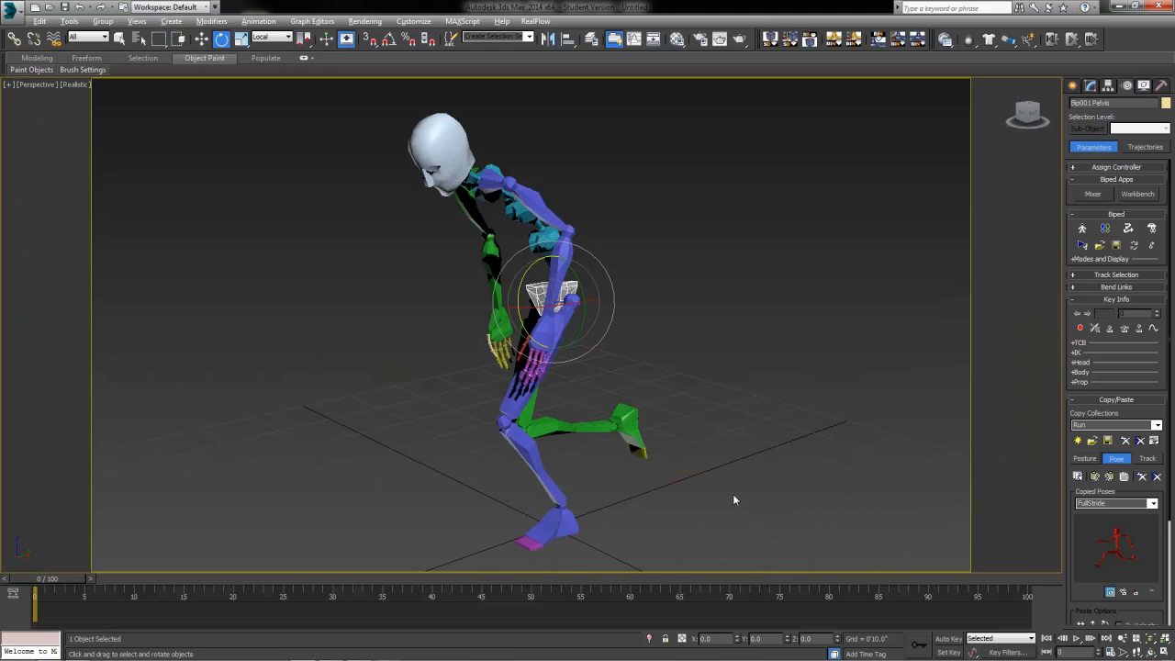
{"action": "left_click", "coordinate": [1075, 478]}
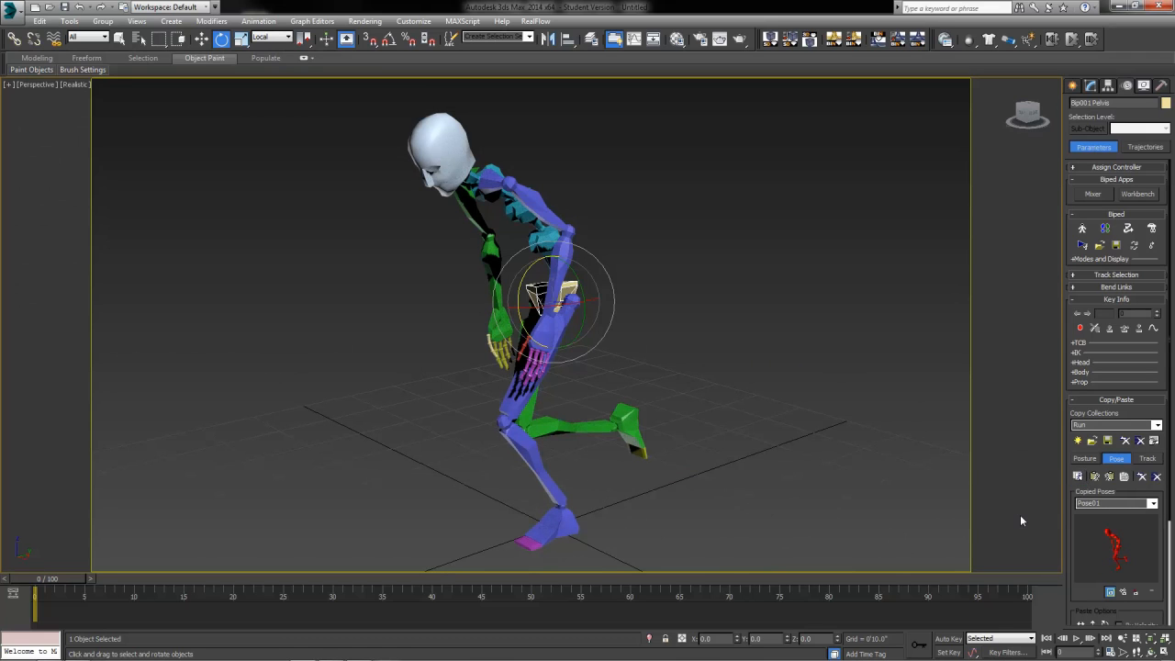
{"action": "left_click", "coordinate": [1083, 503]}
{"action": "type", "text": "Passing"}
{"action": "left_click", "coordinate": [1152, 503]}
{"action": "left_click", "coordinate": [1115, 525]}
Step: Paste the saved FullStride pose from Copied Poses back onto the biped
{"action": "left_click", "coordinate": [1152, 503]}
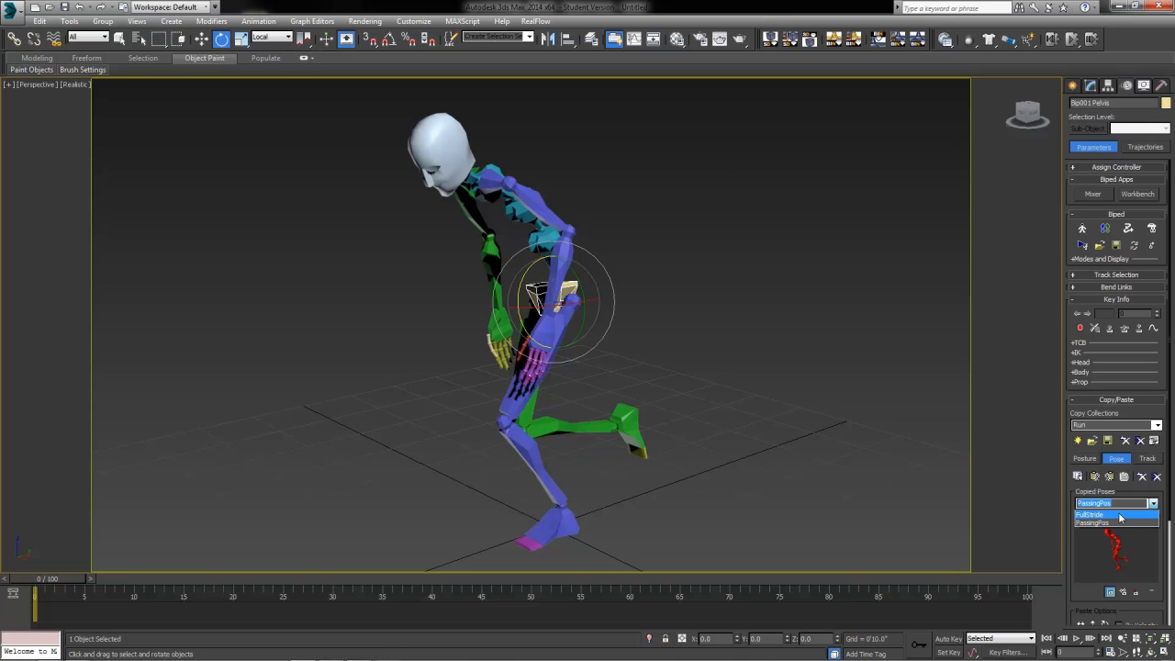
{"action": "left_click", "coordinate": [1161, 504]}
{"action": "left_click", "coordinate": [1153, 504]}
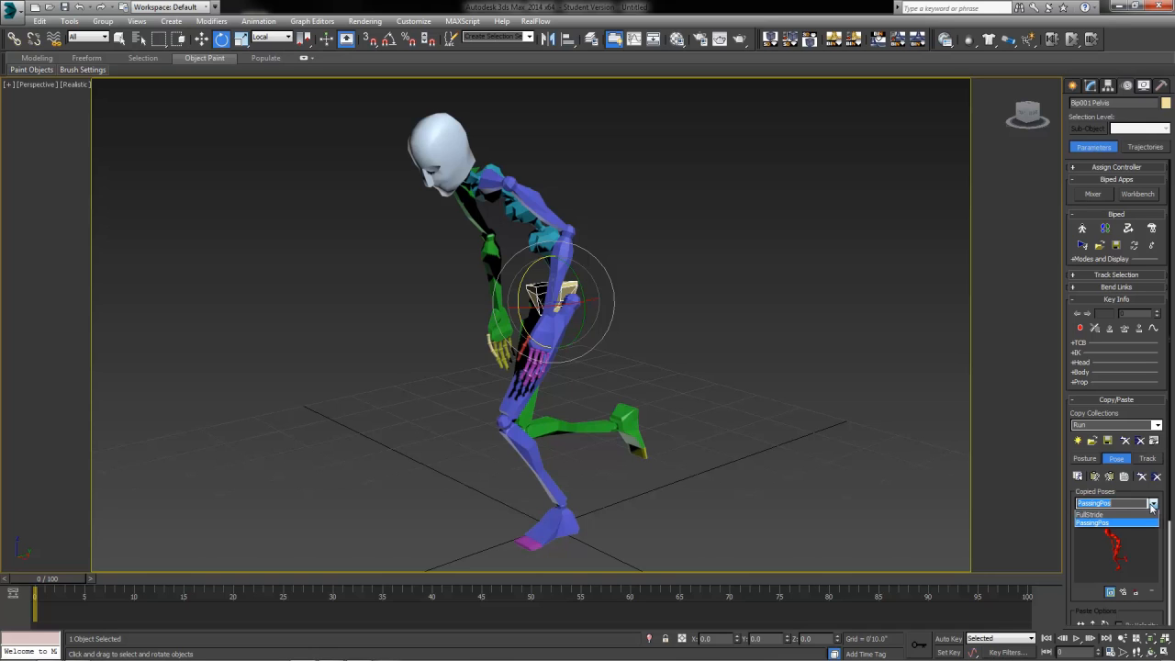
{"action": "left_click", "coordinate": [1091, 515]}
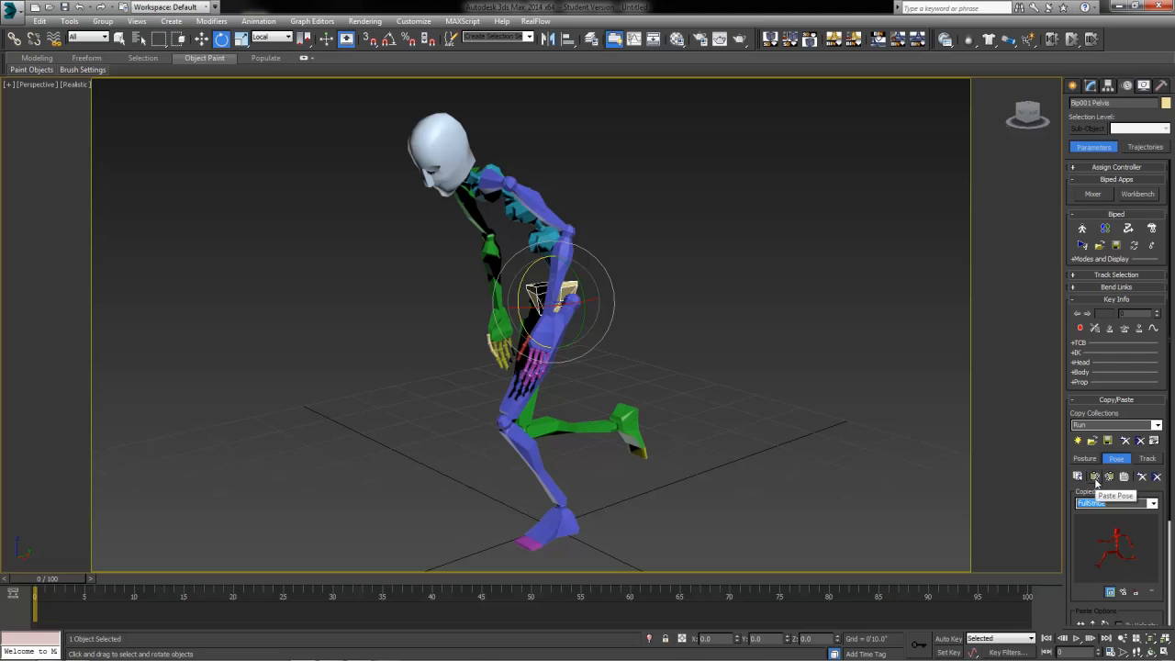
{"action": "left_click", "coordinate": [1095, 477]}
{"action": "middle_click_drag", "start_coordinate": [510, 429], "coordinate": [612, 497], "text": "alt"}
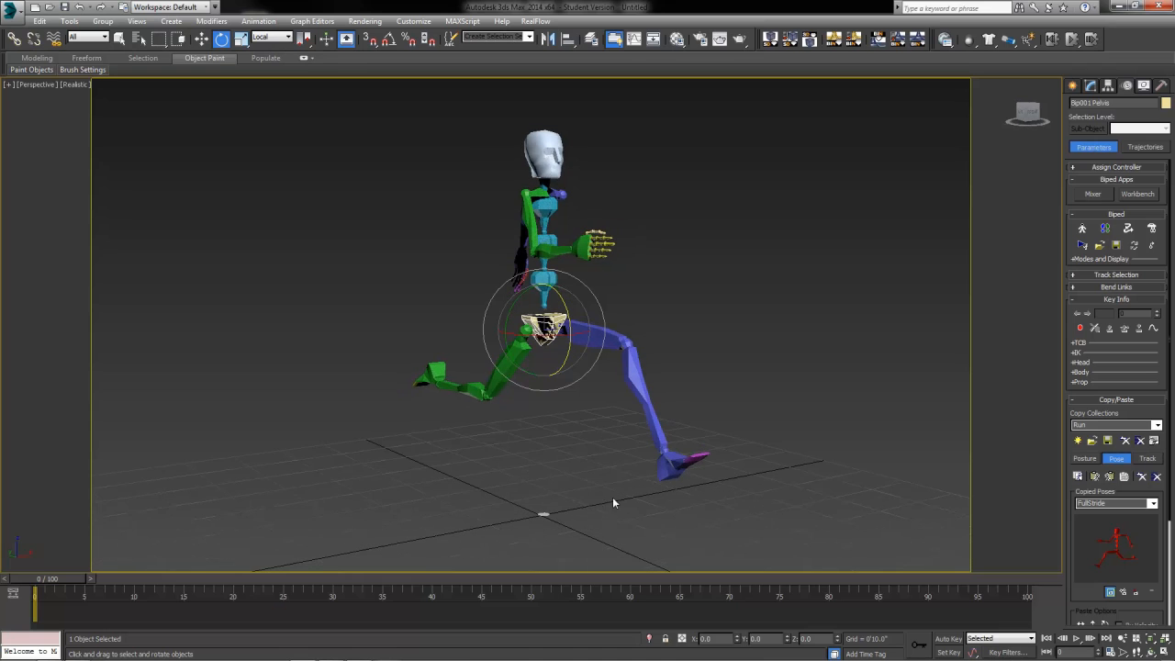
Step: Turn on Auto Key and select all 53 biped parts
{"action": "left_click", "coordinate": [949, 638]}
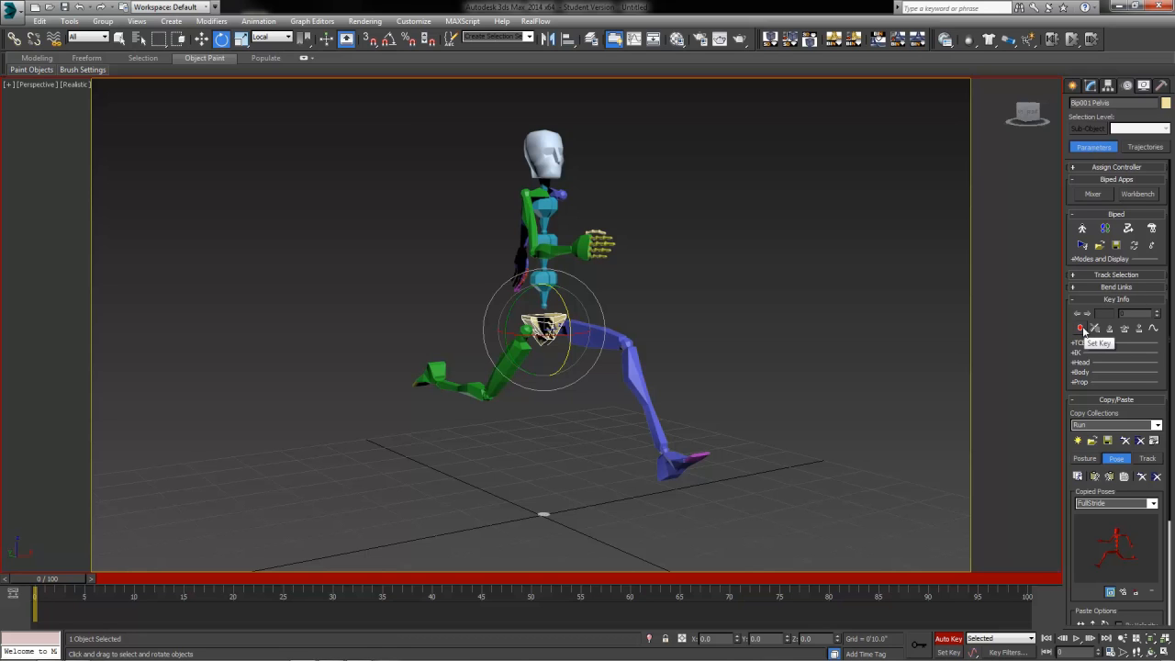
{"action": "left_click_drag", "start_coordinate": [410, 192], "coordinate": [345, 130]}
{"action": "left_click_drag", "start_coordinate": [743, 450], "coordinate": [768, 551]}
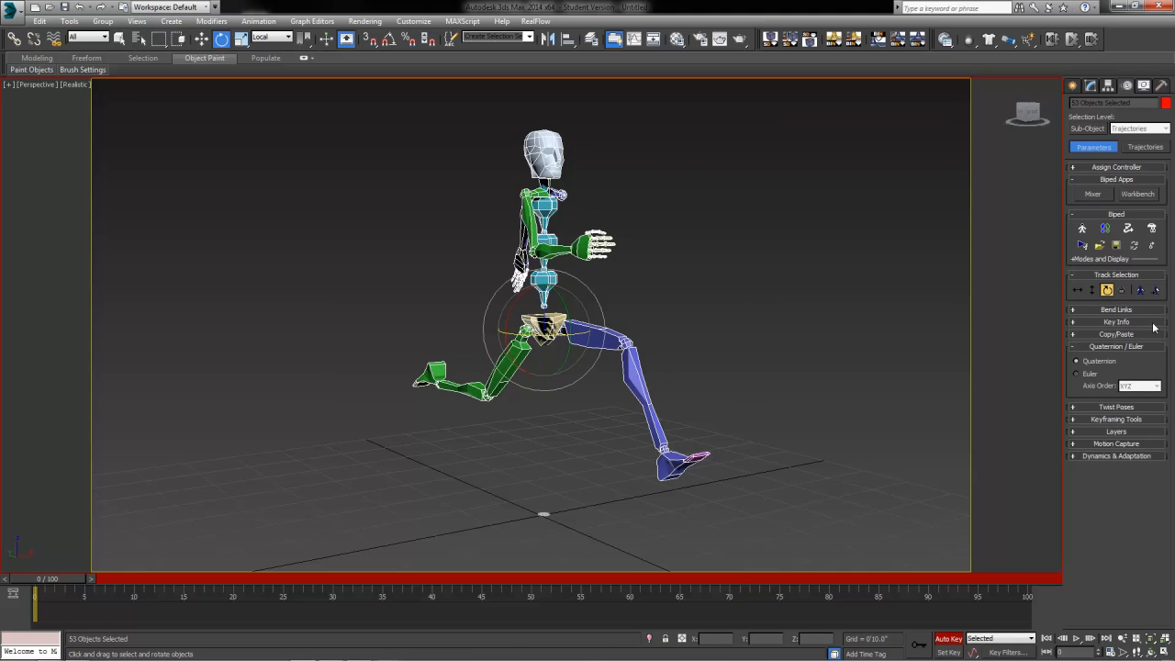
Step: Set a key for the whole FullStride pose at frame 0 from Key Info
{"action": "left_click", "coordinate": [1122, 323]}
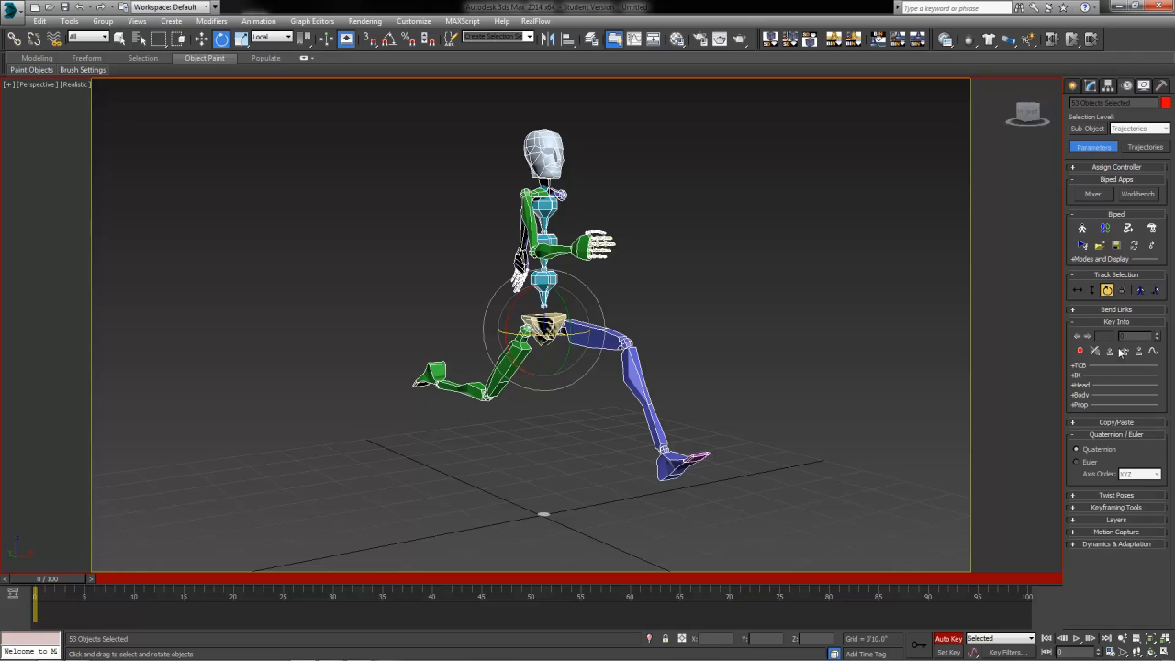
{"action": "left_click", "coordinate": [1113, 422]}
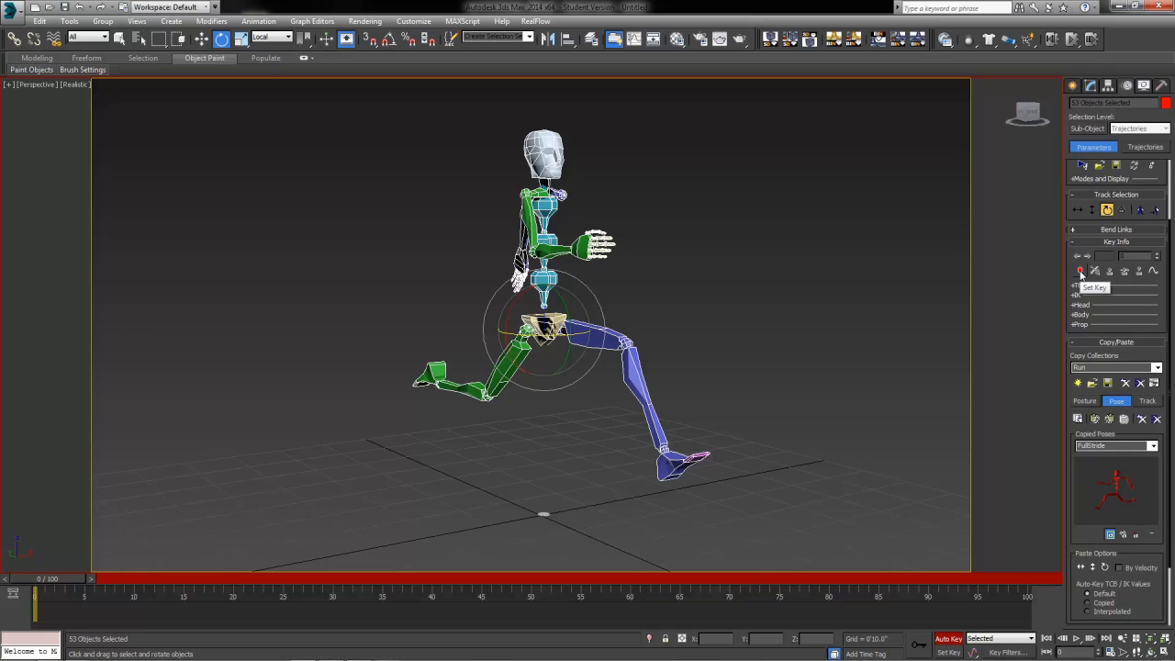
{"action": "left_click", "coordinate": [1081, 273]}
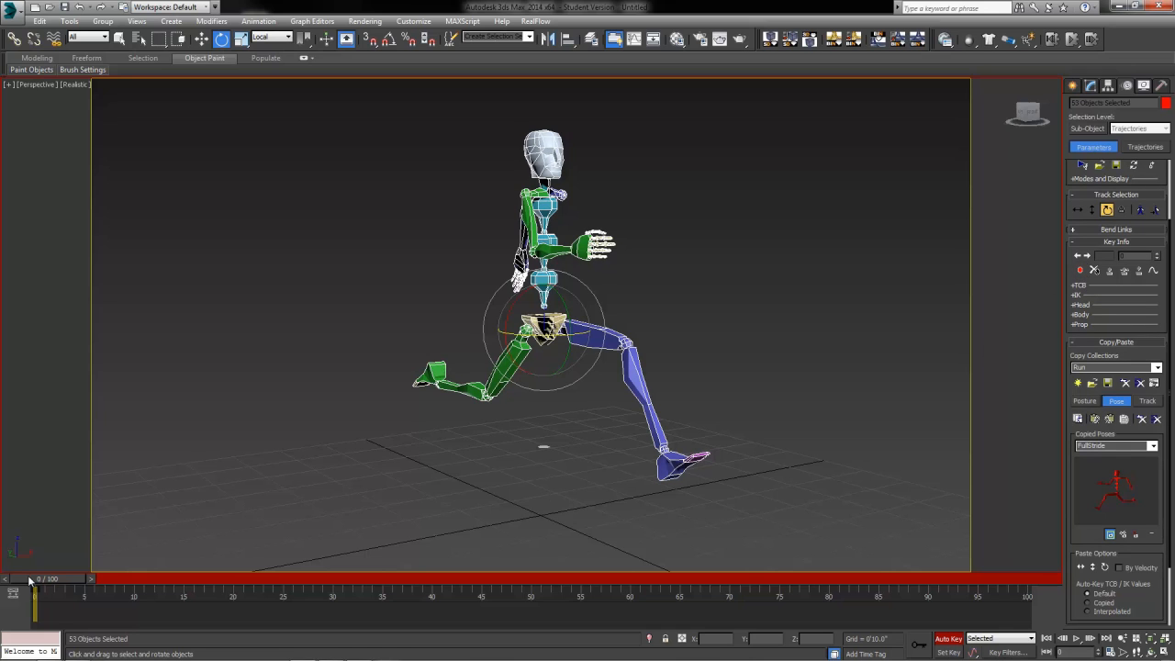
{"action": "mouse_move", "coordinate": [32, 579]}
{"action": "left_mouse_down"}
{"action": "mouse_move", "coordinate": [154, 584]}
{"action": "mouse_move", "coordinate": [90, 597]}
{"action": "mouse_move", "coordinate": [138, 599]}
{"action": "left_mouse_up"}
Step: Paste the PassingPos pose at frame 8 so it is keyed there
{"action": "key", "text": "e"}
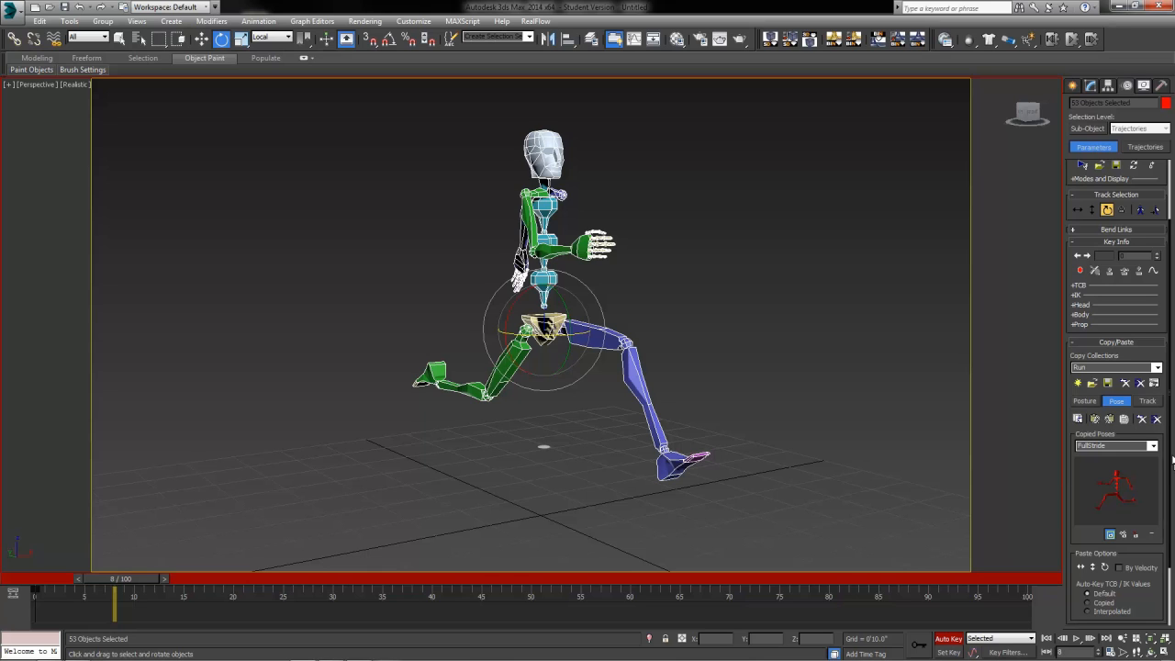
{"action": "left_click", "coordinate": [1152, 445]}
{"action": "left_click", "coordinate": [1111, 466]}
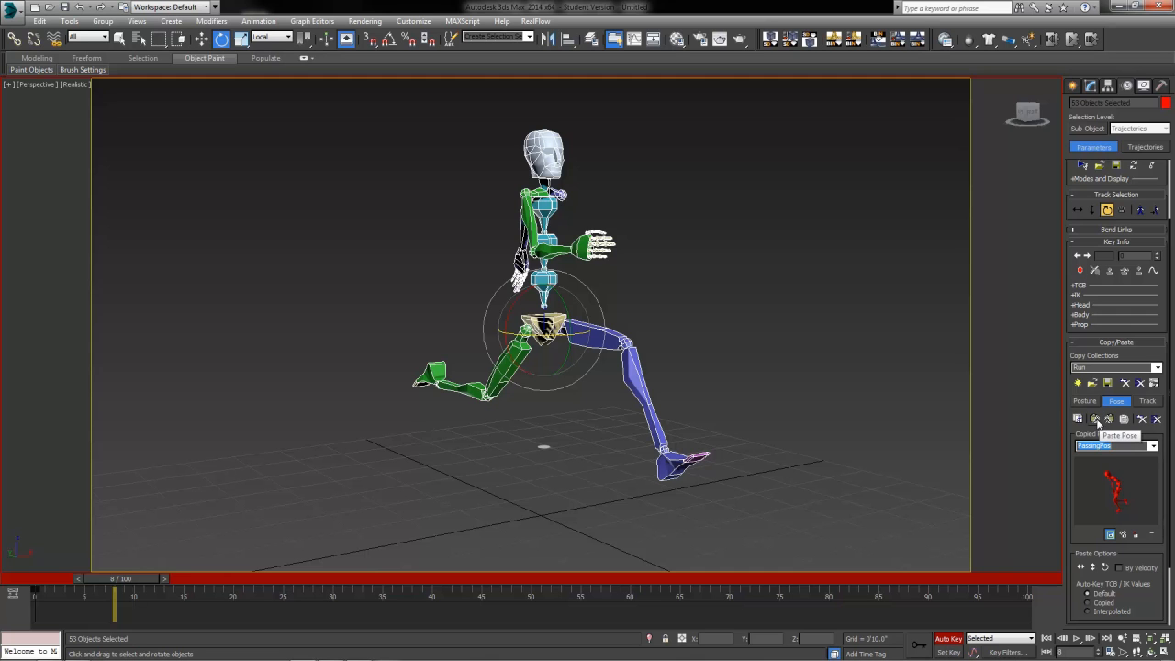
{"action": "left_click", "coordinate": [1095, 420]}
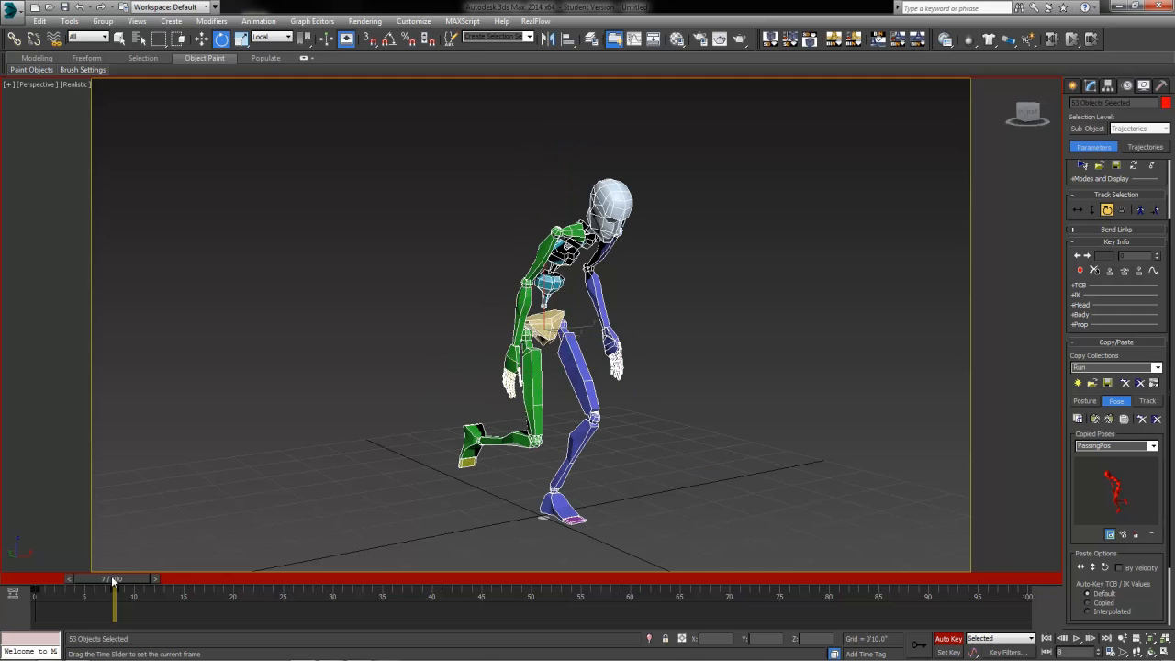
{"action": "mouse_move", "coordinate": [119, 580]}
{"action": "left_mouse_down"}
{"action": "mouse_move", "coordinate": [87, 592]}
{"action": "mouse_move", "coordinate": [131, 594]}
{"action": "mouse_move", "coordinate": [51, 594]}
{"action": "mouse_move", "coordinate": [118, 596]}
{"action": "mouse_move", "coordinate": [115, 607]}
{"action": "mouse_move", "coordinate": [48, 595]}
{"action": "mouse_move", "coordinate": [121, 595]}
{"action": "left_mouse_up"}
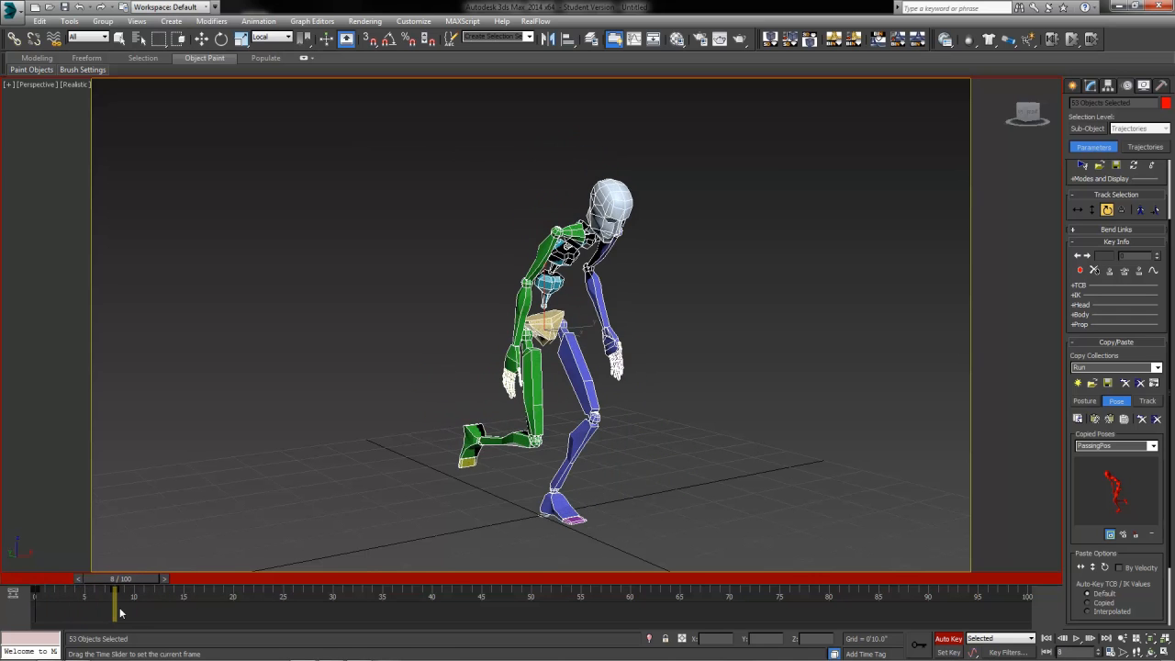
{"action": "key", "text": "e"}
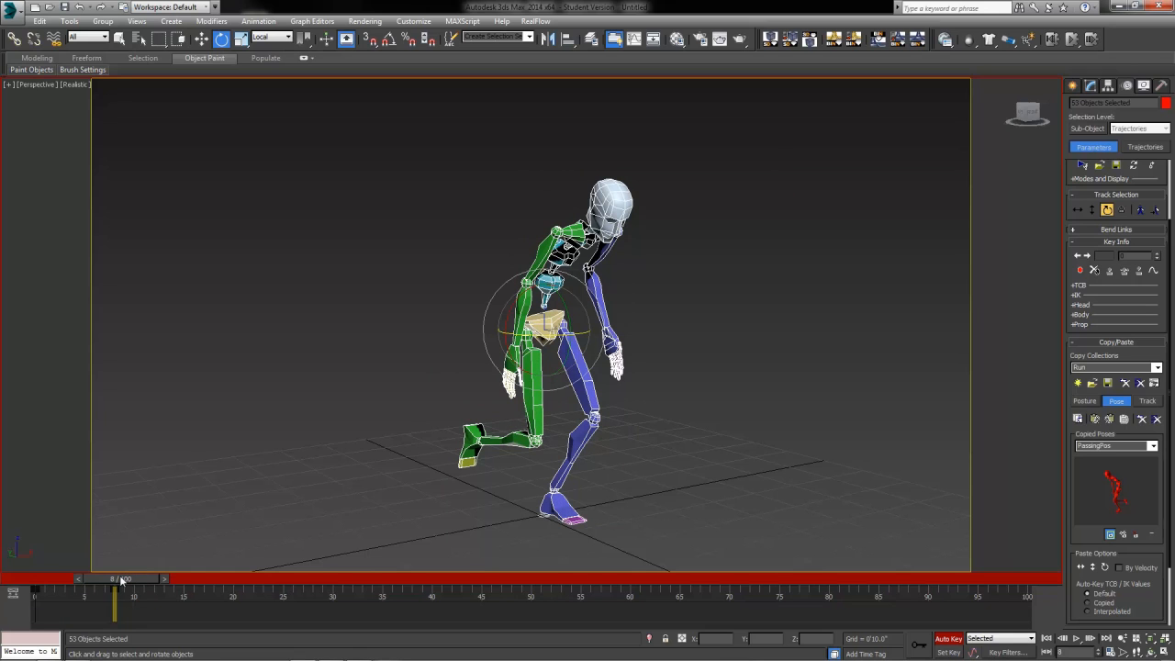
Step: At frame 14, paste FullStride opposite so the other leg leads
{"action": "key", "text": "q"}
{"action": "left_click_drag", "start_coordinate": [121, 580], "coordinate": [183, 603]}
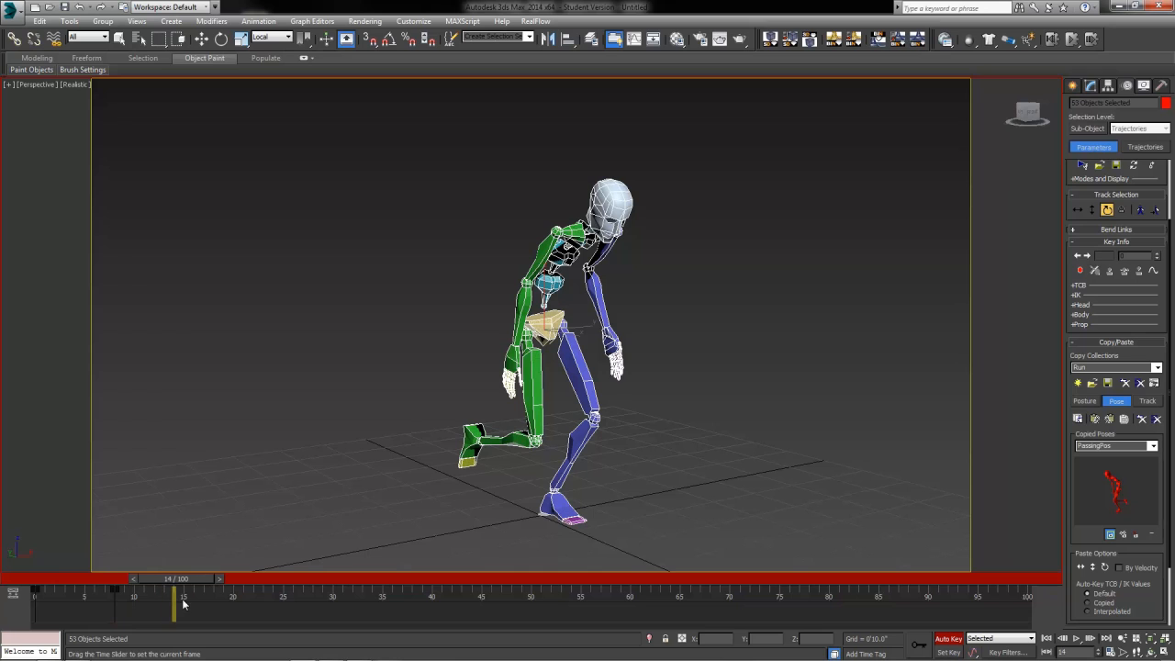
{"action": "key", "text": "e"}
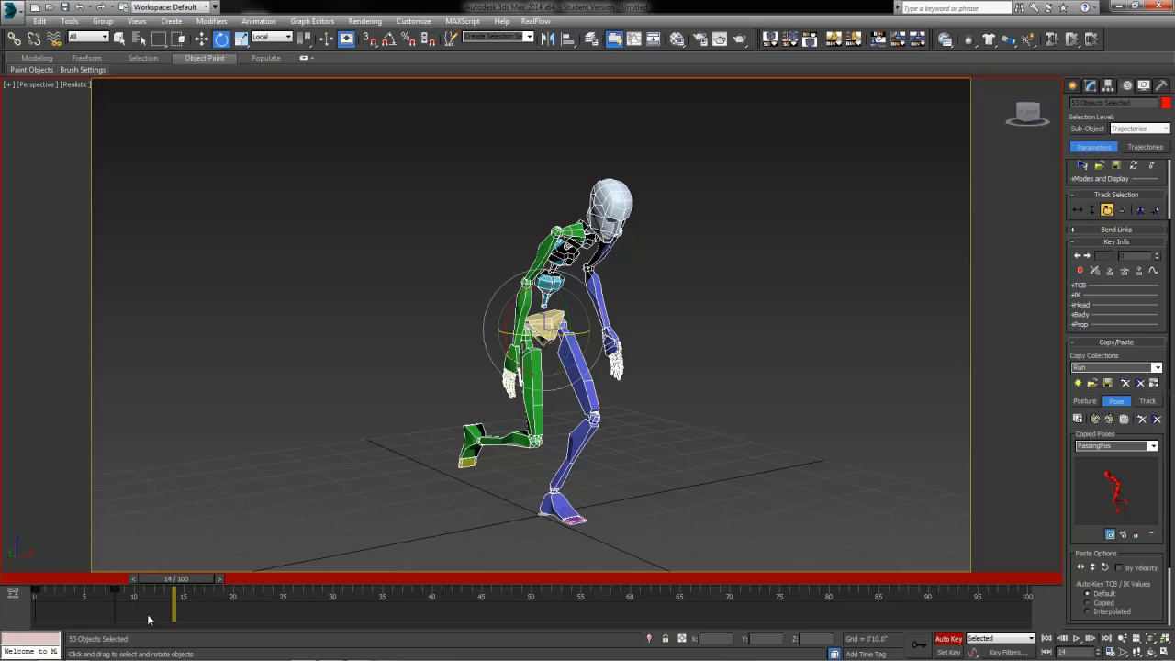
{"action": "left_click", "coordinate": [1111, 445]}
{"action": "left_click", "coordinate": [1106, 461]}
{"action": "left_click", "coordinate": [1109, 418]}
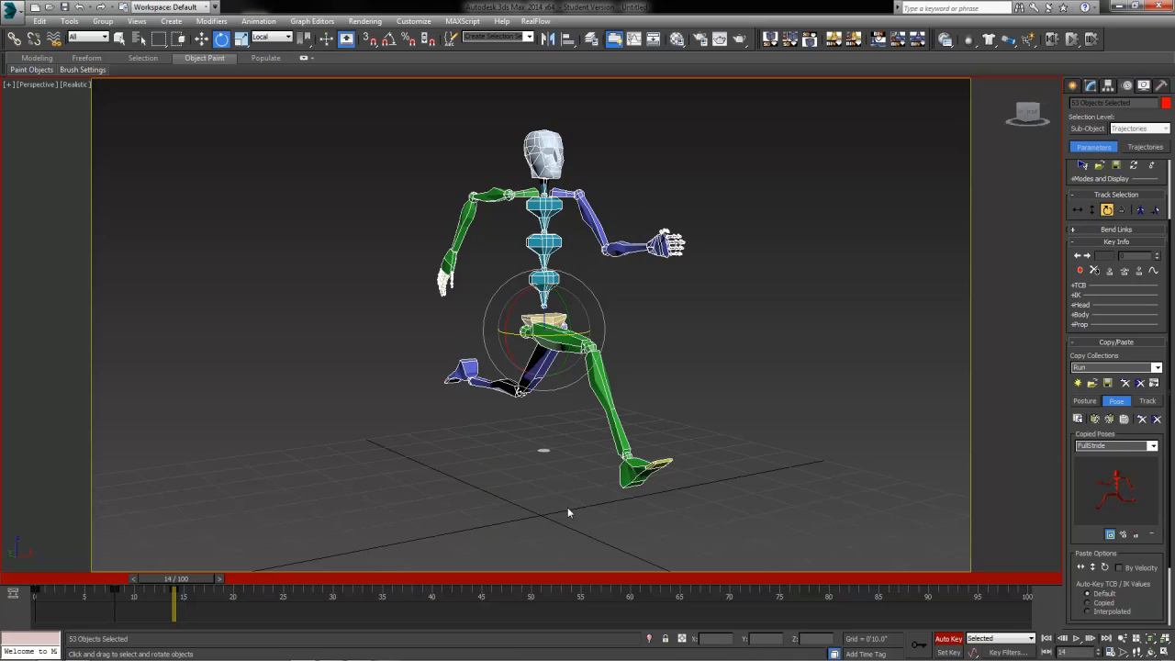
{"action": "left_click_drag", "start_coordinate": [191, 575], "coordinate": [197, 656]}
{"action": "key", "text": "e"}
{"action": "key", "text": "q"}
{"action": "left_click_drag", "start_coordinate": [174, 587], "coordinate": [259, 598]}
{"action": "key", "text": "e"}
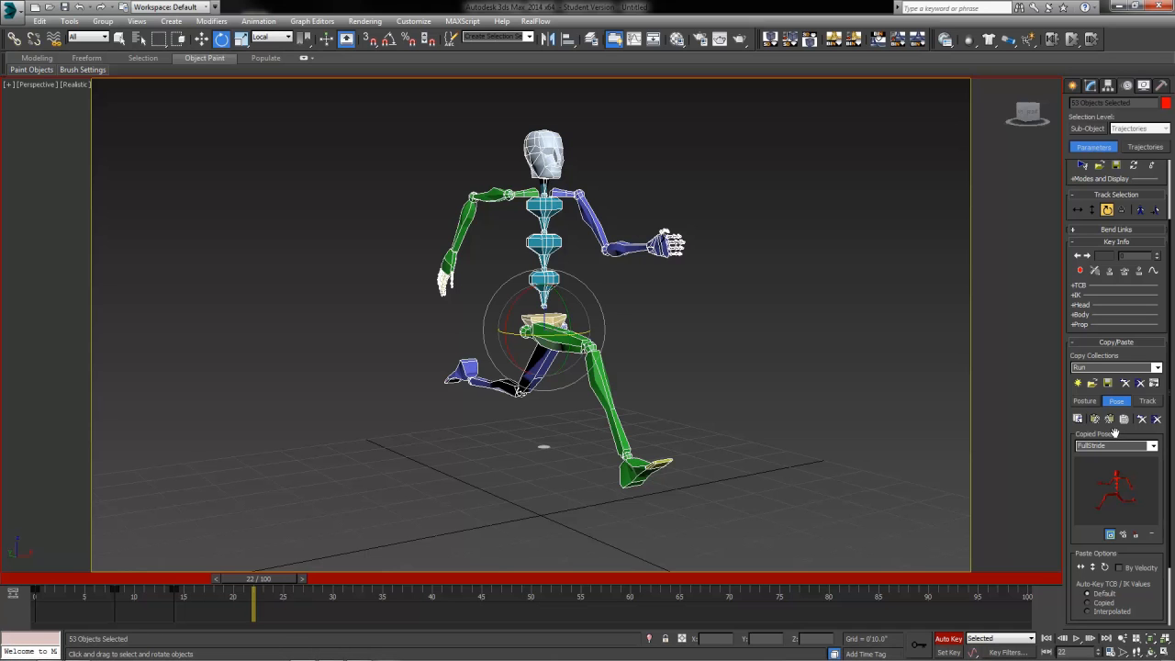
Step: Paste the PassingPos pose opposite at frame 22, with the other leg planted
{"action": "left_click", "coordinate": [1152, 445]}
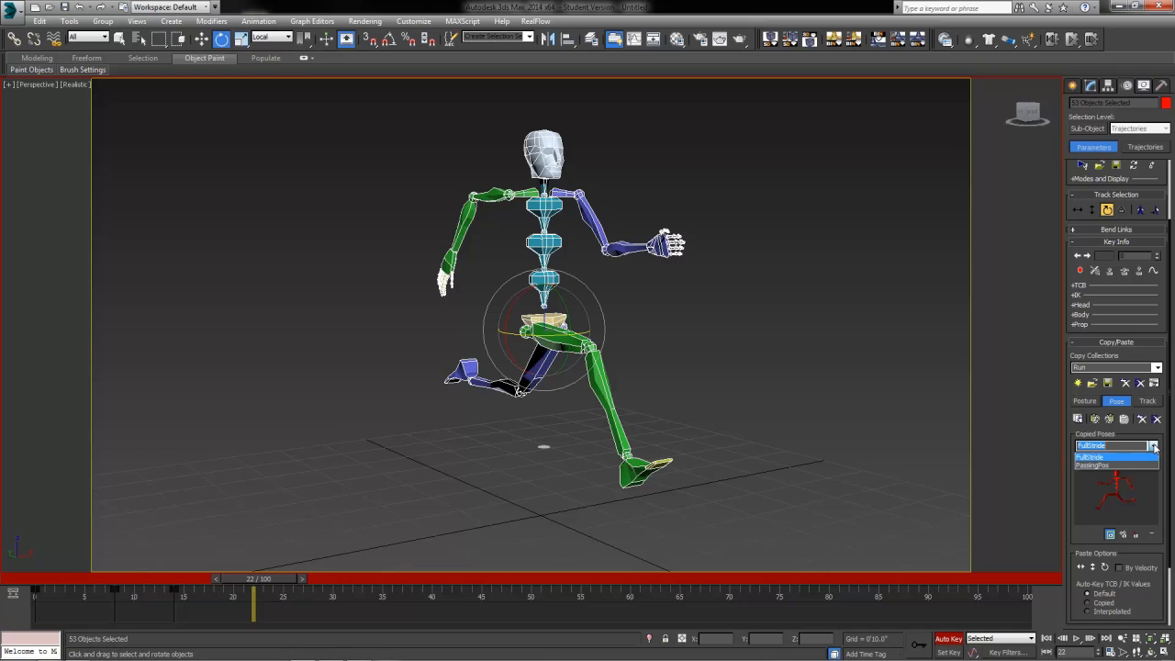
{"action": "left_click", "coordinate": [1114, 475]}
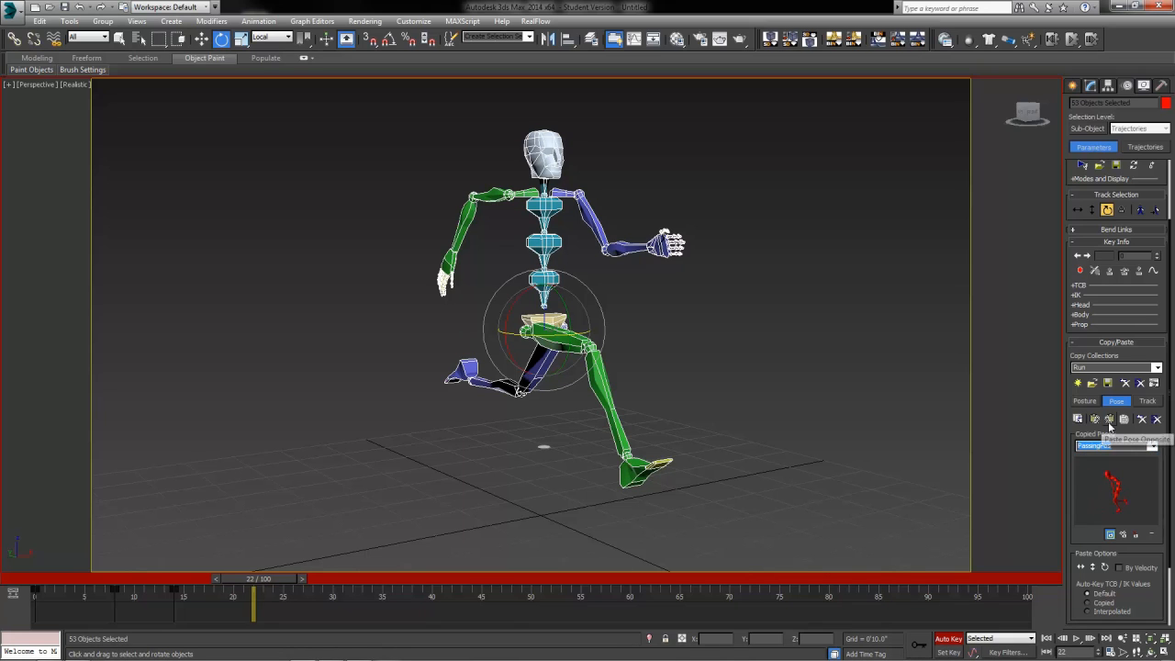
{"action": "left_click", "coordinate": [1109, 418]}
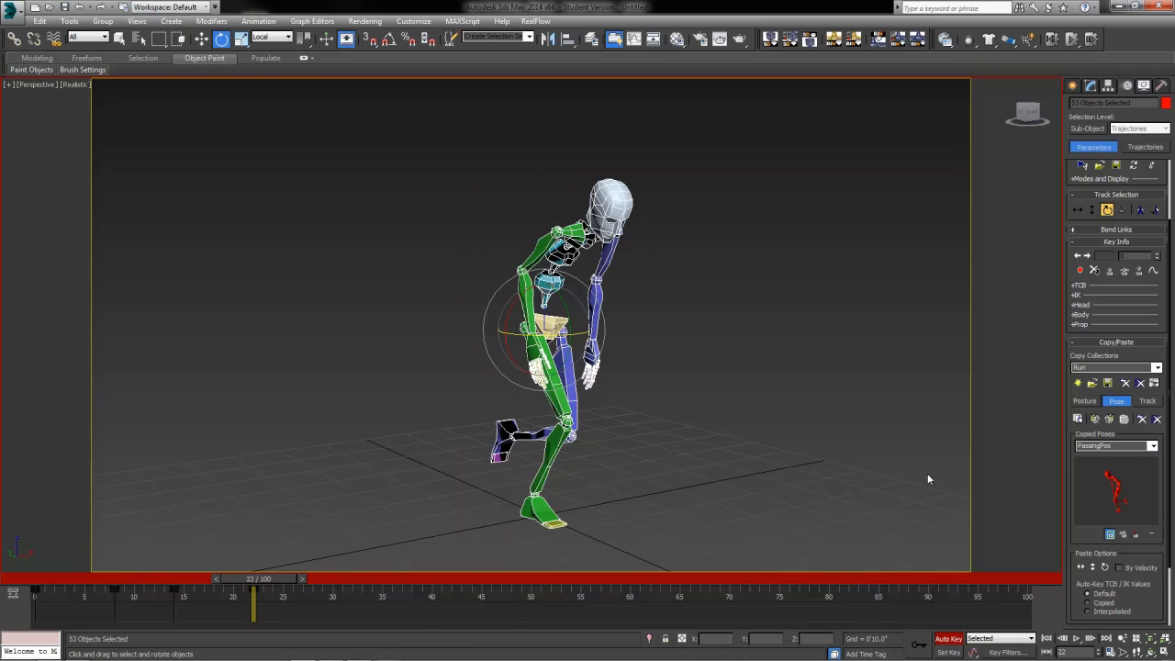
{"action": "left_click_drag", "start_coordinate": [282, 573], "coordinate": [257, 578]}
{"action": "key", "text": "e"}
Step: Copy the frame-0 key to frame 28 to close the loop, then turn off Auto Key
{"action": "key", "text": "q"}
{"action": "left_click_drag", "start_coordinate": [273, 582], "coordinate": [333, 582]}
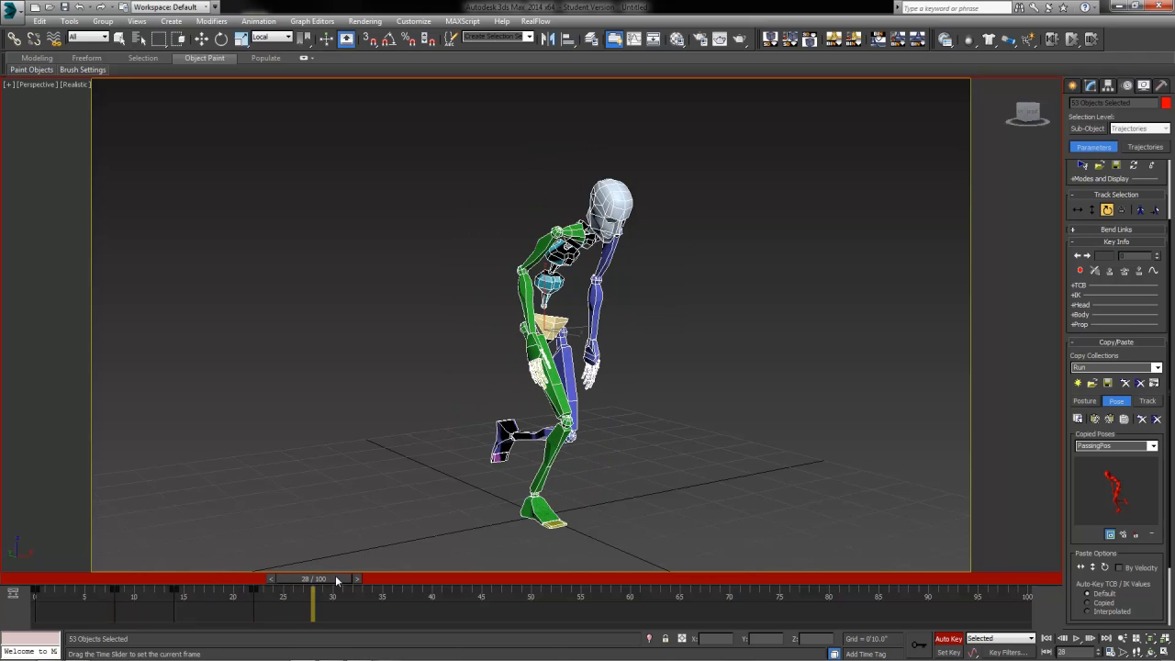
{"action": "key", "text": "e"}
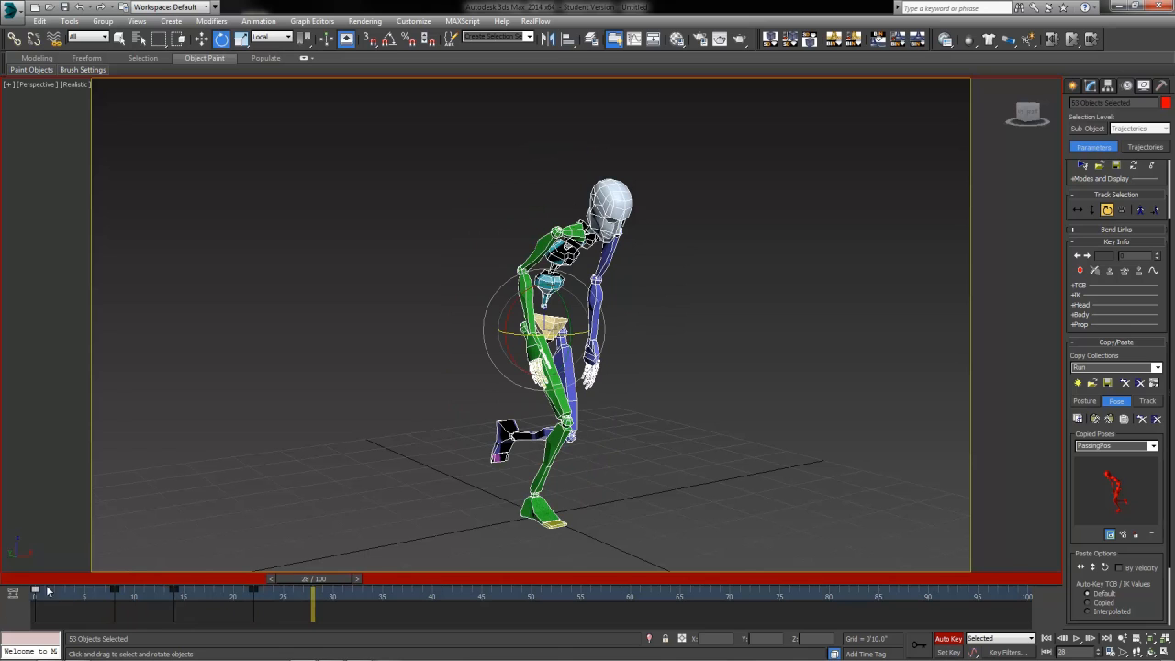
{"action": "left_click_drag", "start_coordinate": [35, 590], "coordinate": [310, 613], "text": "shift"}
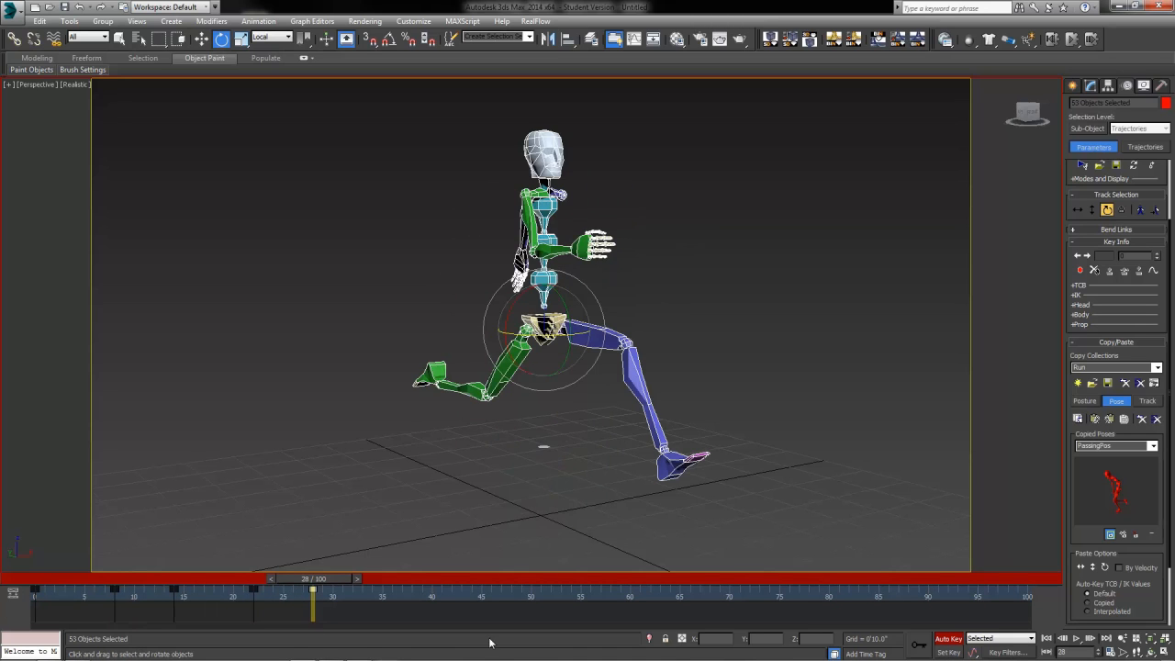
{"action": "left_click", "coordinate": [948, 638]}
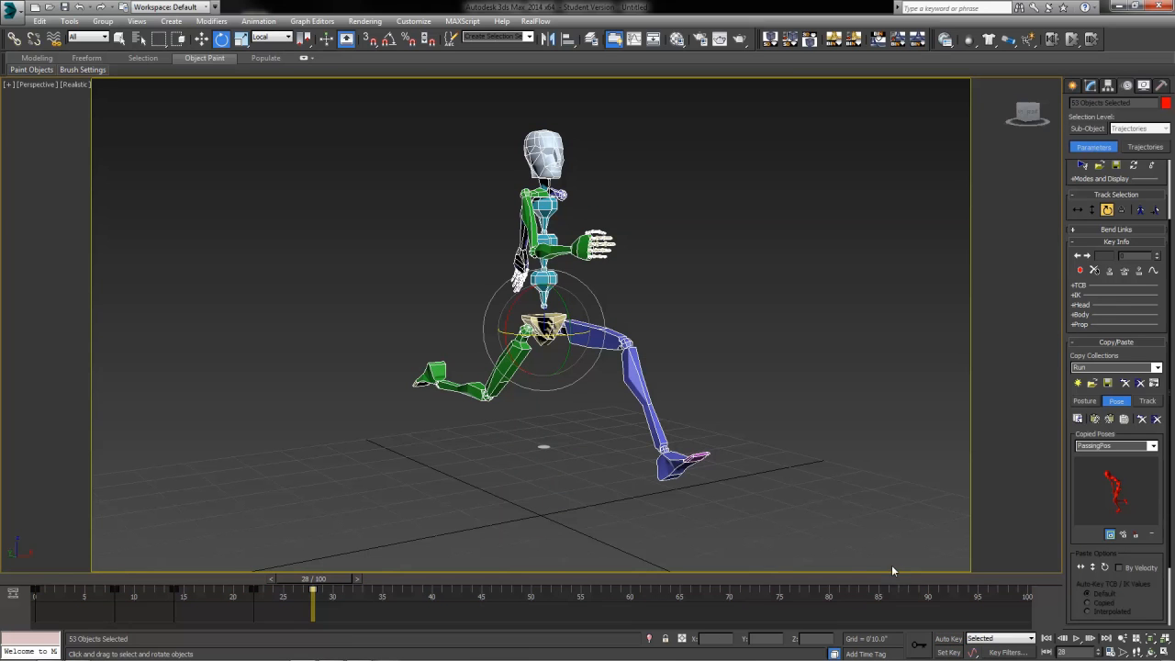
Step: Set the animation end time to frame 28 and play the run cycle
{"action": "left_click", "coordinate": [1109, 652]}
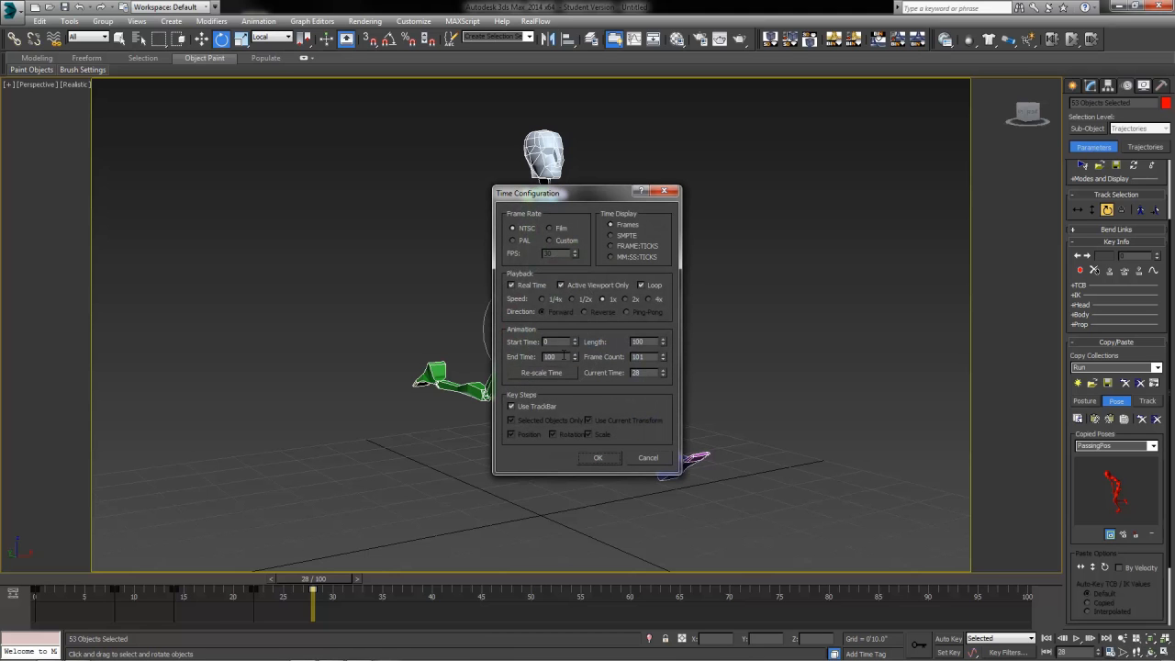
{"action": "left_click_drag", "start_coordinate": [563, 357], "coordinate": [489, 370]}
{"action": "key", "text": "Return"}
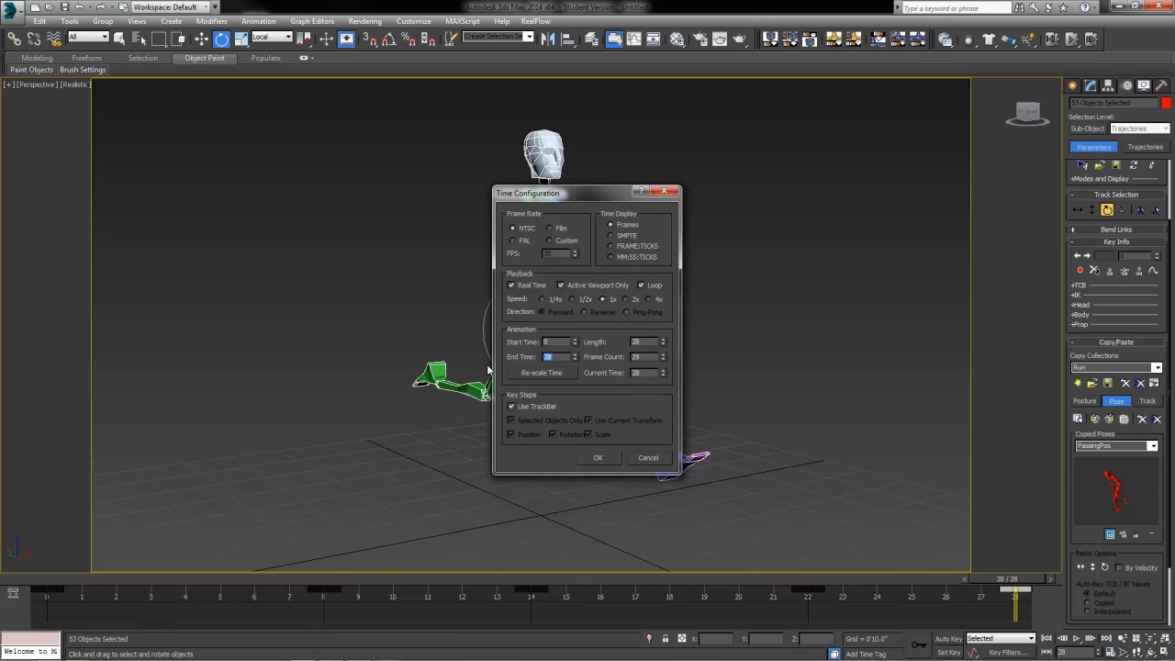
{"action": "left_click", "coordinate": [597, 458]}
{"action": "left_click", "coordinate": [1076, 638]}
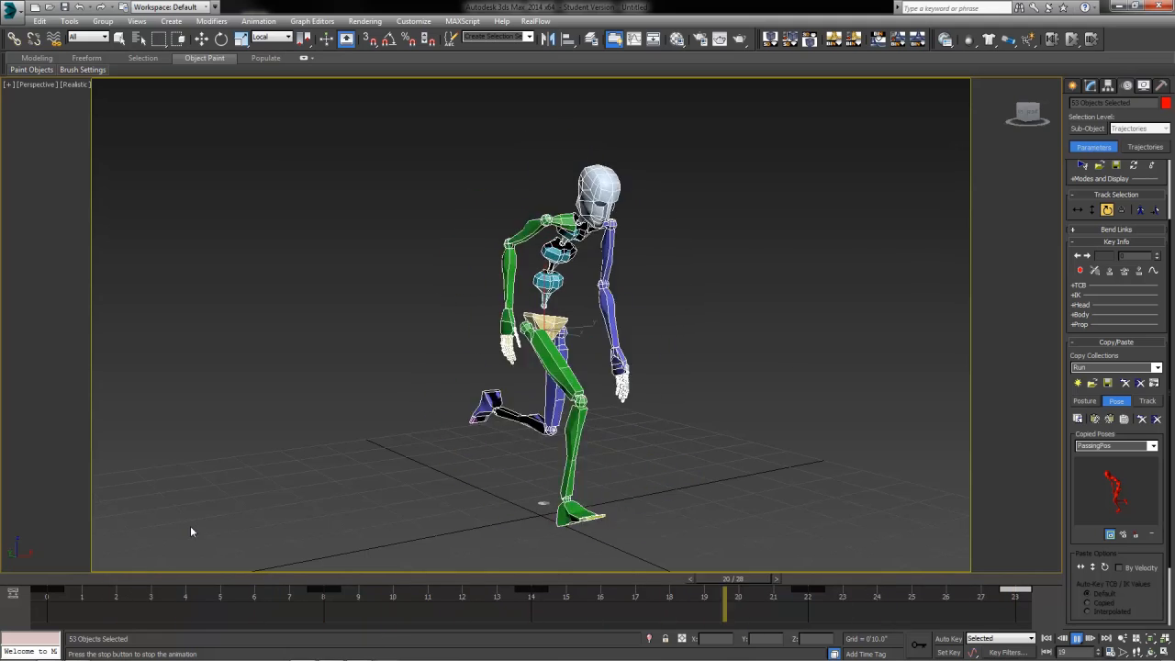
Step: Stop playback, scrub through the run poses to frame 28, and return to frame 0
{"action": "key", "text": "e"}
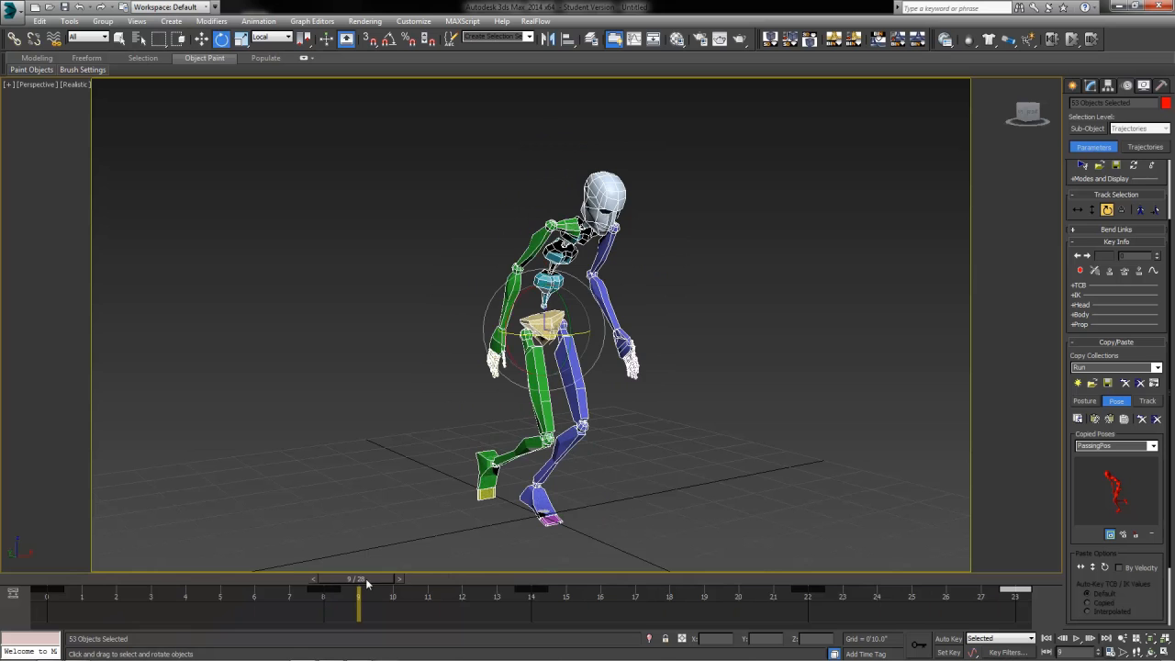
{"action": "left_click_drag", "start_coordinate": [367, 584], "coordinate": [1016, 601]}
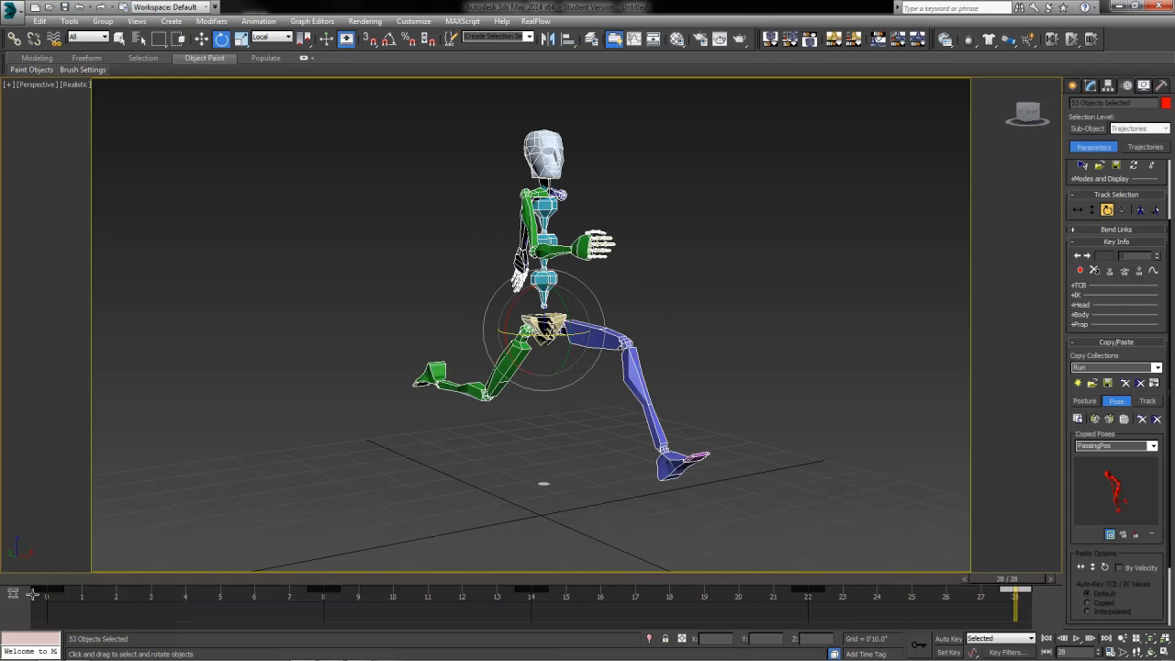
{"action": "left_click_drag", "start_coordinate": [1027, 582], "coordinate": [990, 588]}
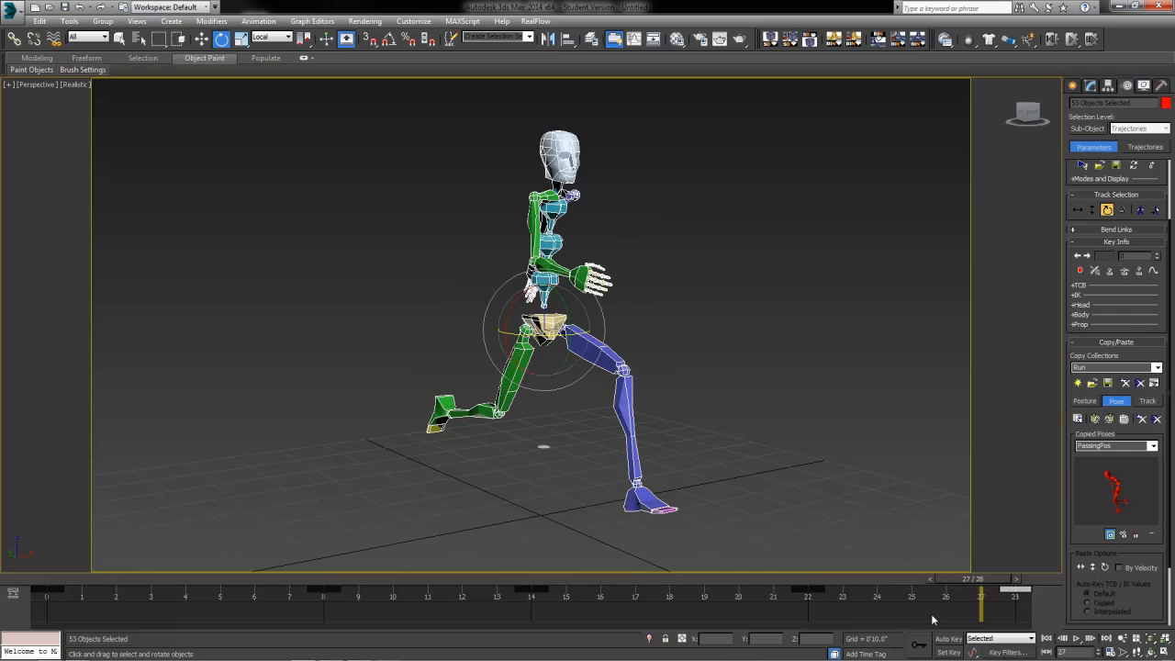
{"action": "left_click", "coordinate": [47, 583]}
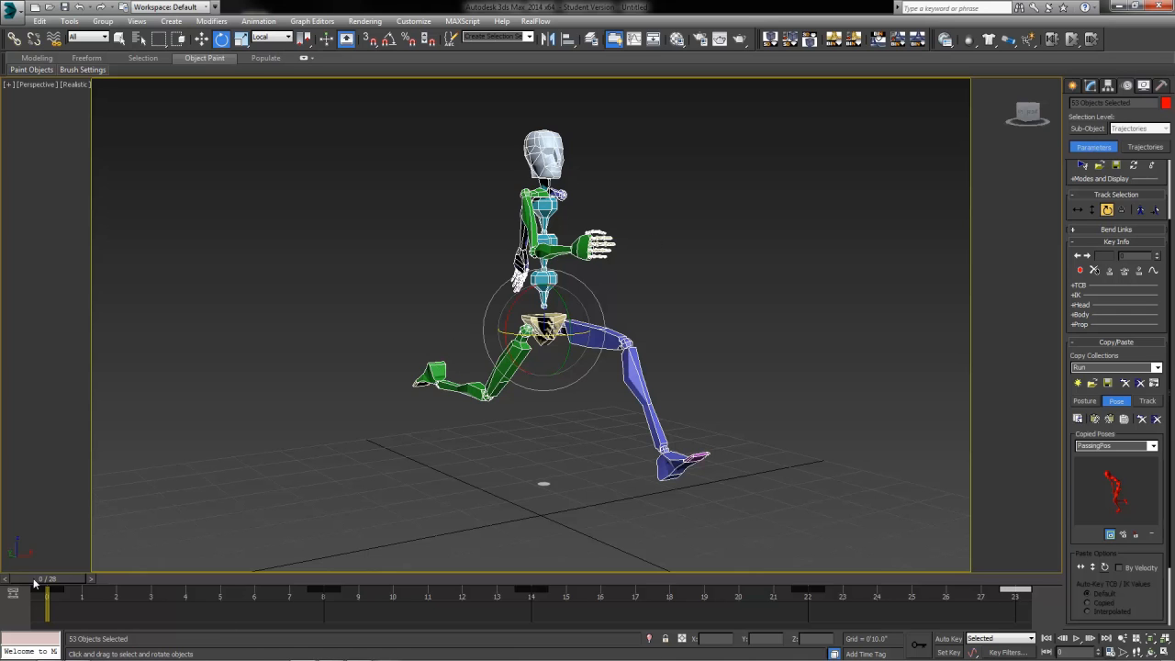
{"action": "left_click_drag", "start_coordinate": [37, 584], "coordinate": [2, 549]}
Step: Turn Auto Key back on and maximize the Left viewport framed on the biped
{"action": "key", "text": "w"}
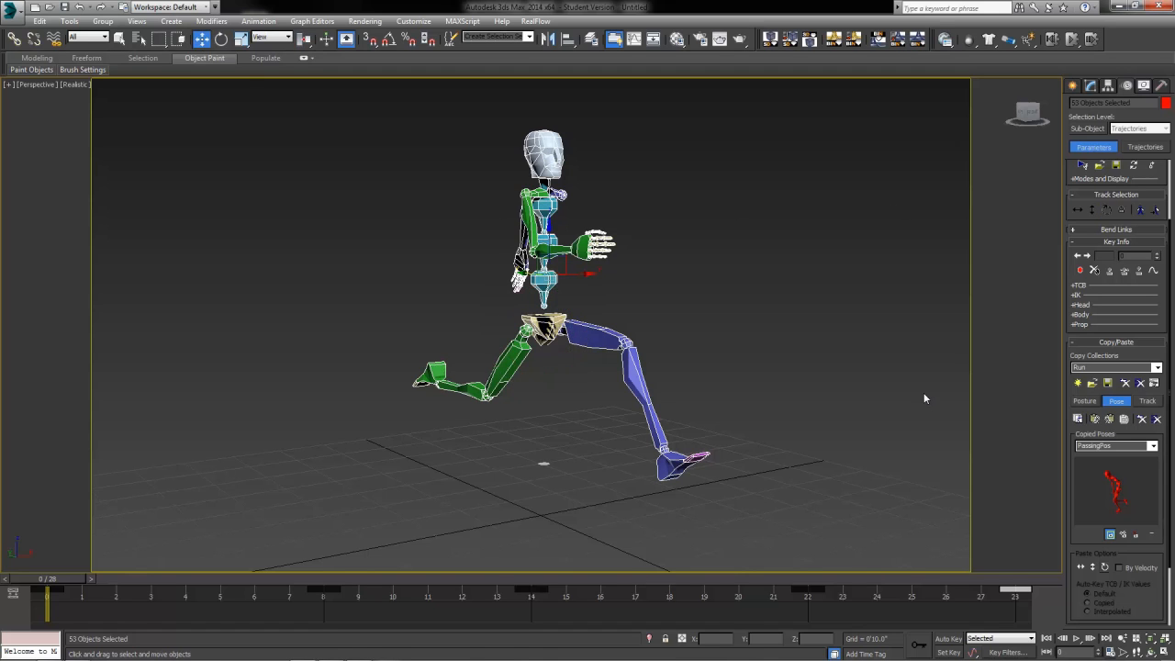
{"action": "left_click", "coordinate": [953, 639]}
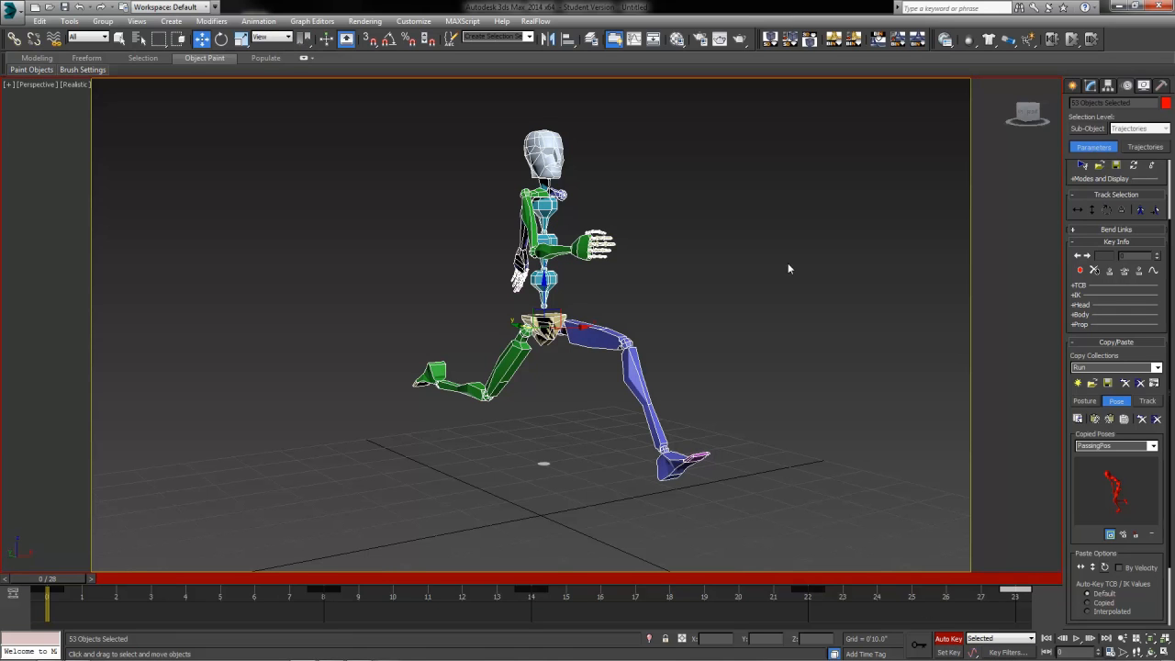
{"action": "left_click", "coordinate": [564, 348]}
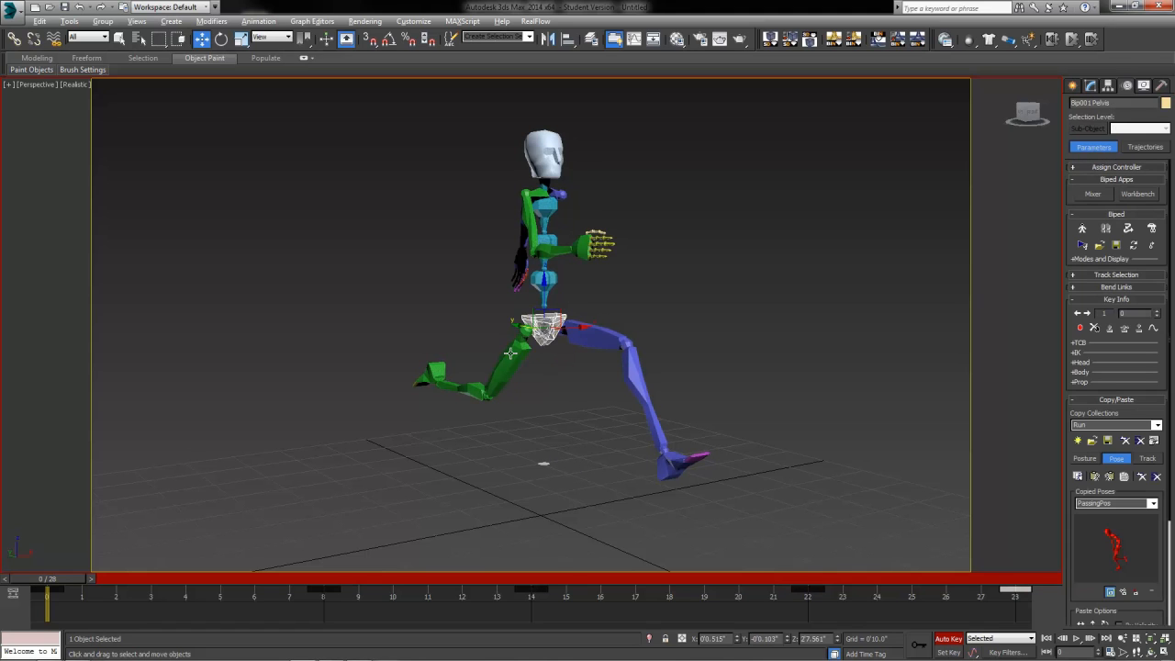
{"action": "key", "text": "alt+w"}
{"action": "right_click", "coordinate": [266, 474]}
{"action": "key", "text": "alt+w"}
{"action": "middle_click_drag", "start_coordinate": [598, 400], "coordinate": [514, 414]}
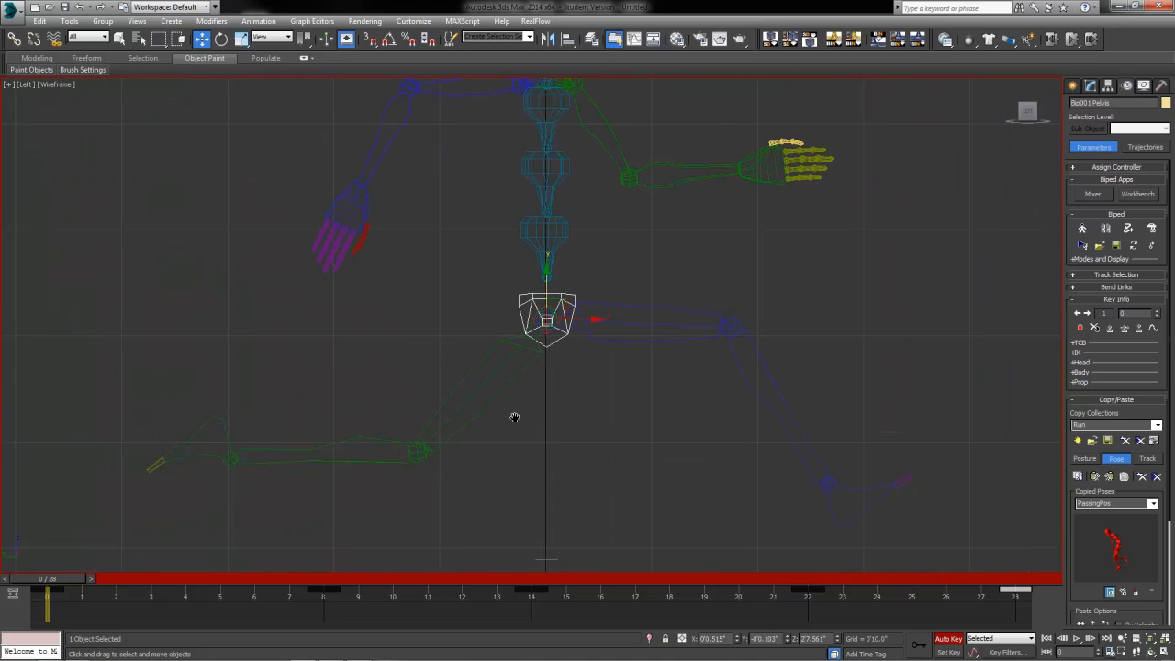
{"action": "scroll", "coordinate": [514, 414], "scroll_direction": "down", "scroll_amount": 2}
{"action": "middle_click_drag", "start_coordinate": [605, 424], "coordinate": [498, 412]}
{"action": "scroll", "coordinate": [492, 425], "scroll_direction": "down", "scroll_amount": 3}
{"action": "scroll", "coordinate": [492, 425], "scroll_direction": "up", "scroll_amount": 3}
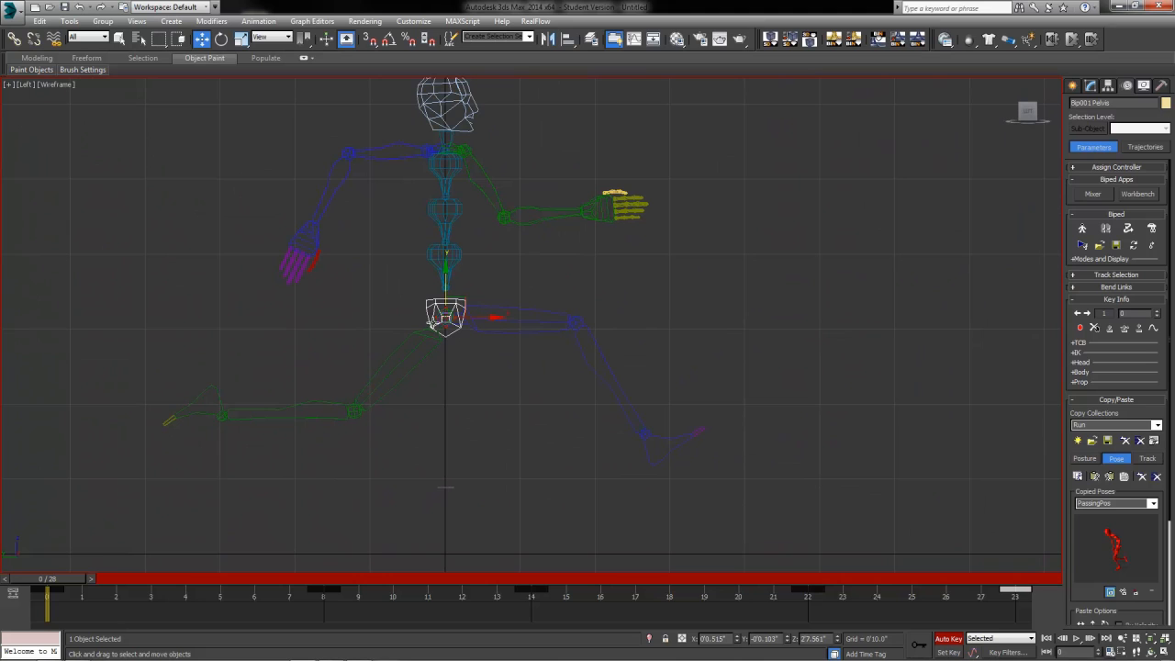
Step: Select the COM (Bip001) and move it up on Z to raise the body
{"action": "left_click", "coordinate": [444, 319]}
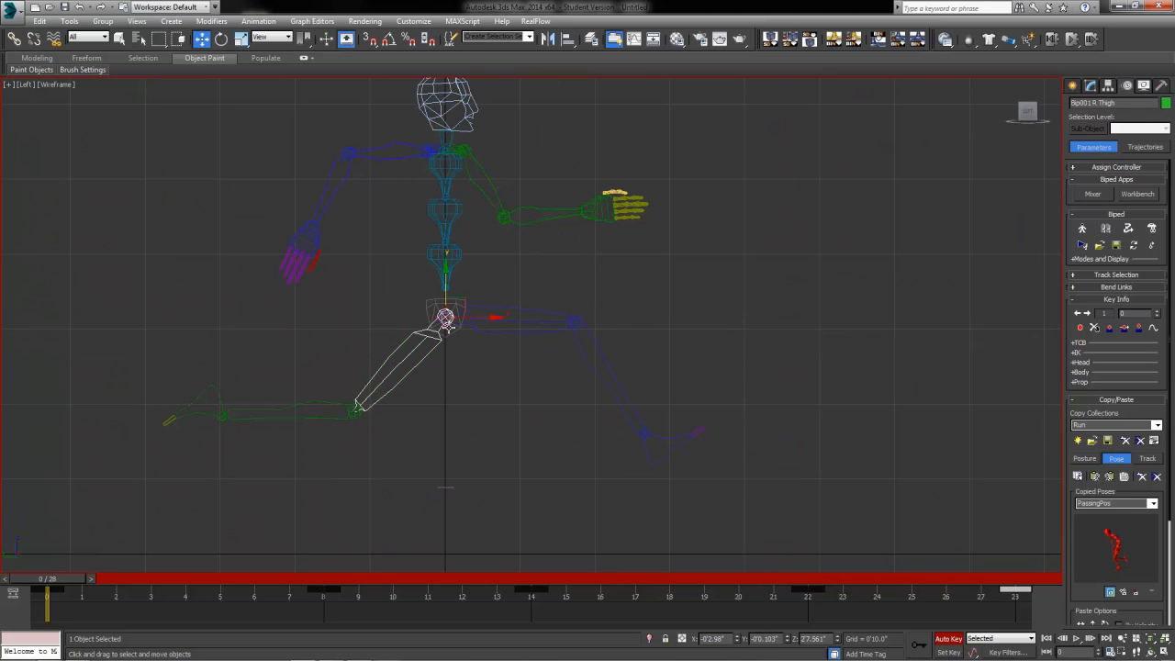
{"action": "left_click", "coordinate": [446, 319]}
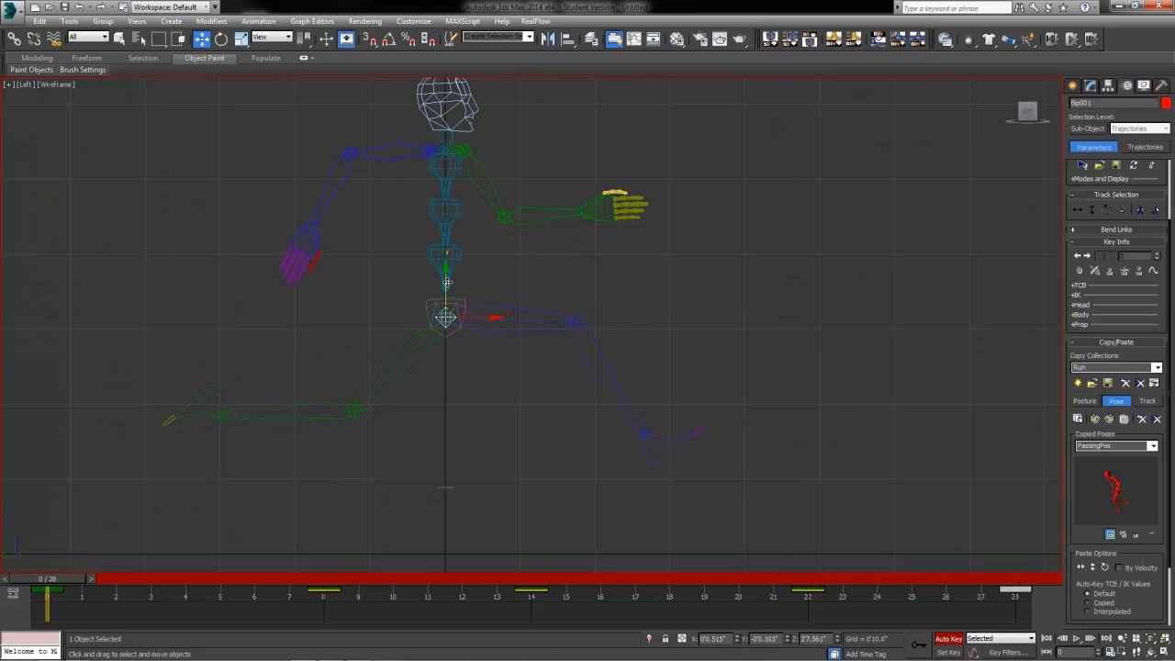
{"action": "left_click_drag", "start_coordinate": [445, 263], "coordinate": [444, 220]}
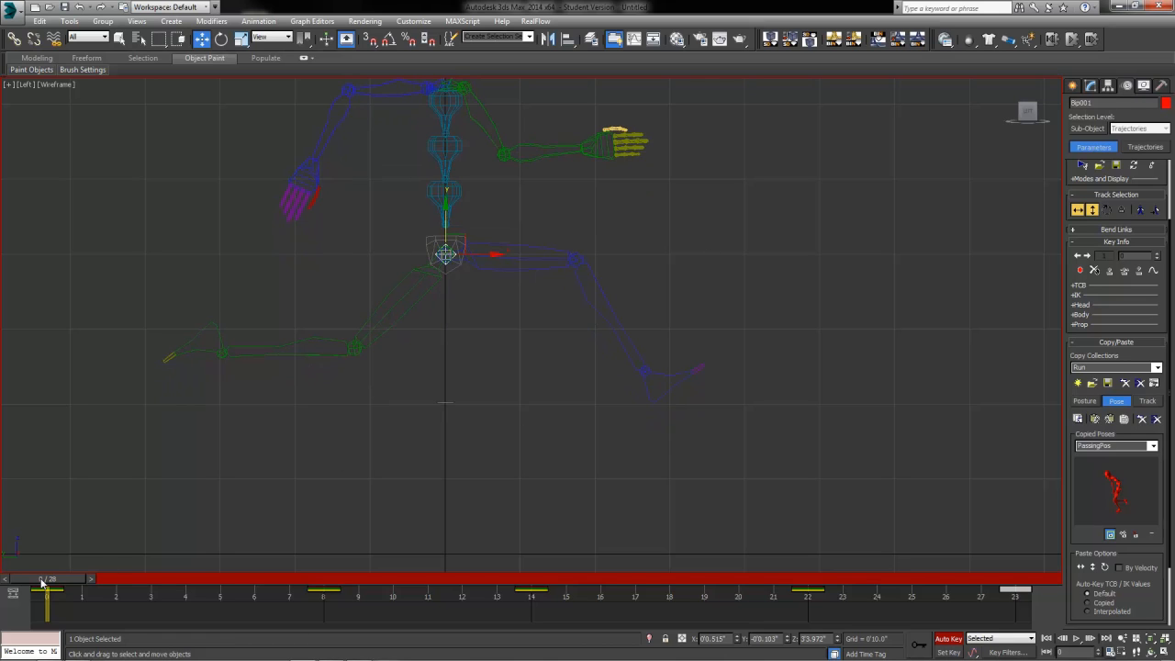
Step: Copy the raised body-height key from frame 0 to frame 14
{"action": "left_click_drag", "start_coordinate": [42, 581], "coordinate": [314, 627]}
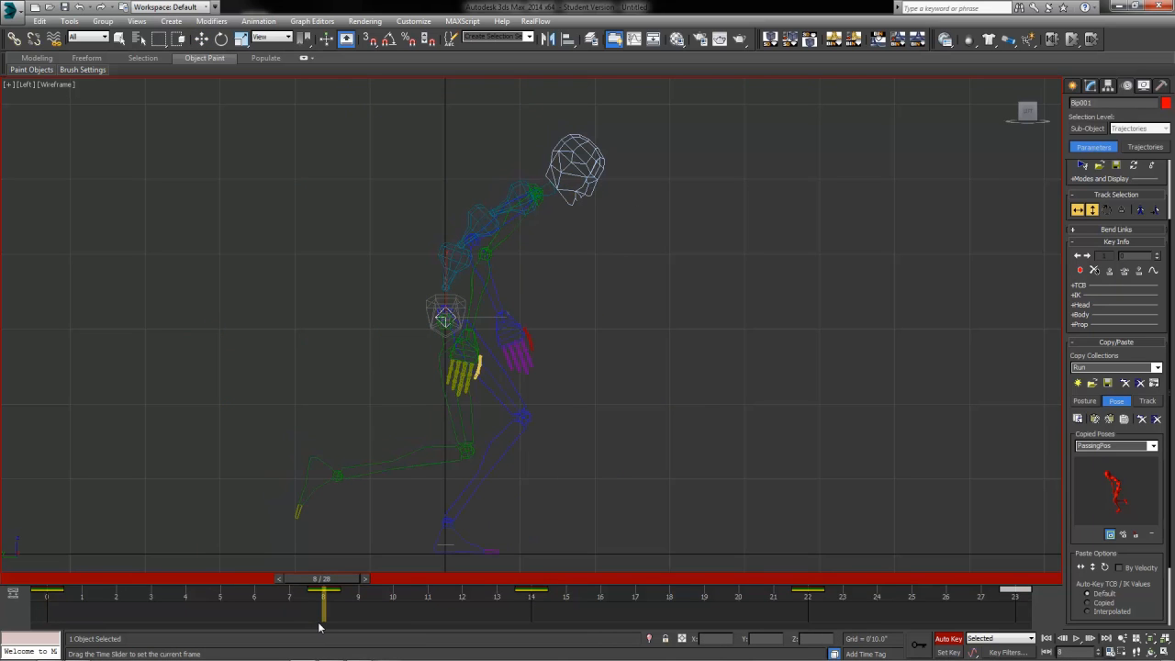
{"action": "key", "text": "w"}
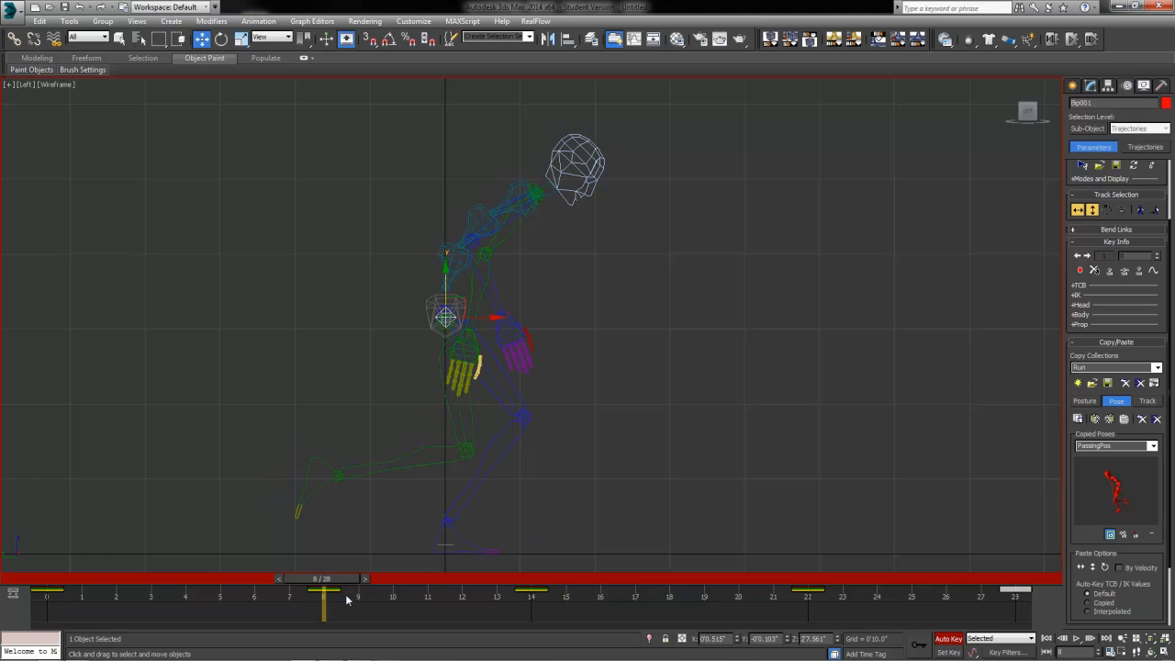
{"action": "left_click_drag", "start_coordinate": [322, 579], "coordinate": [531, 594]}
{"action": "key", "text": "w"}
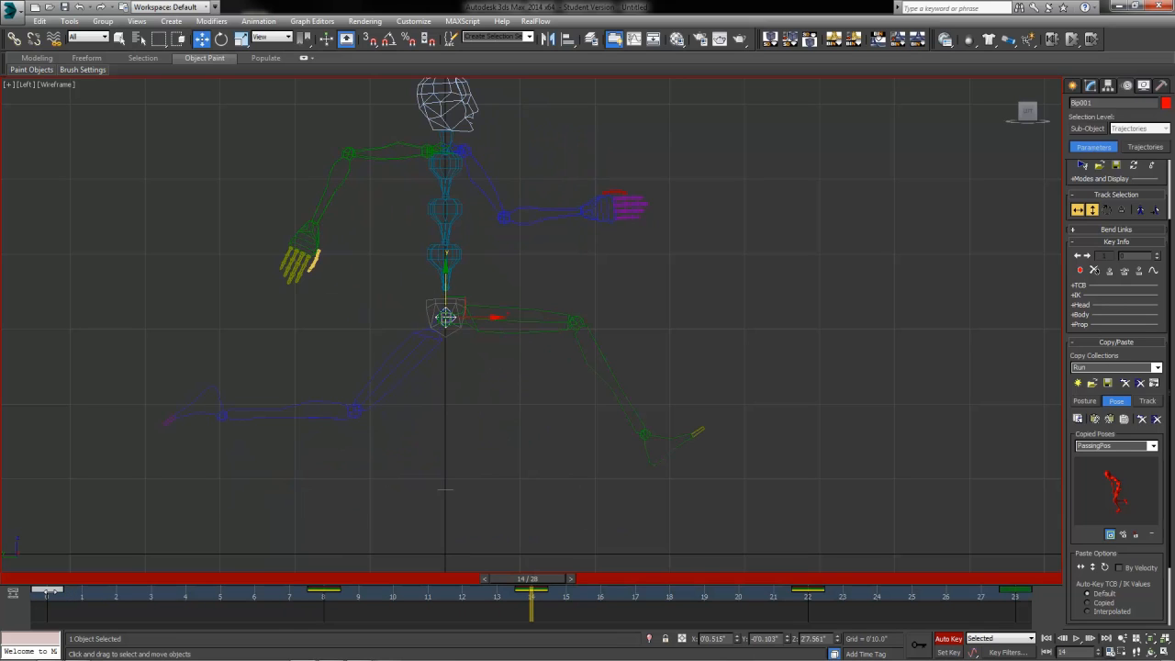
{"action": "left_click_drag", "start_coordinate": [49, 592], "coordinate": [522, 626], "text": "shift"}
Step: Copy the frame-14 height key to frame 28 and play the loop
{"action": "left_click_drag", "start_coordinate": [545, 585], "coordinate": [1018, 622]}
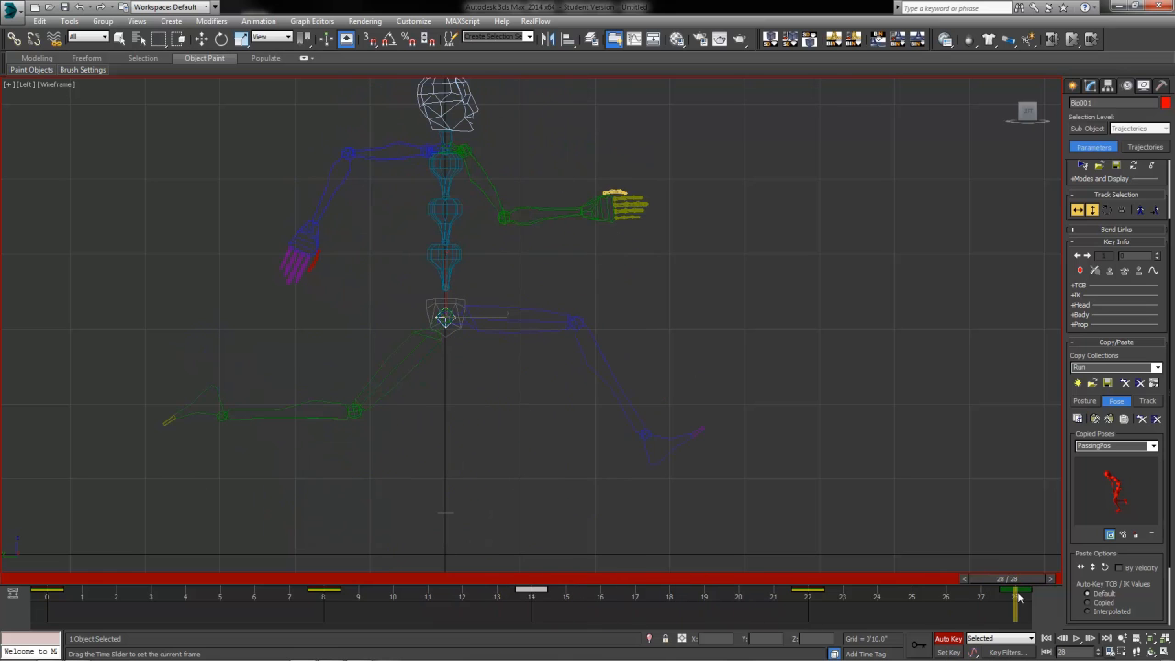
{"action": "key", "text": "w"}
{"action": "left_click", "coordinate": [570, 597]}
{"action": "left_click_drag", "start_coordinate": [570, 598], "coordinate": [1011, 587]}
{"action": "key", "text": "slash"}
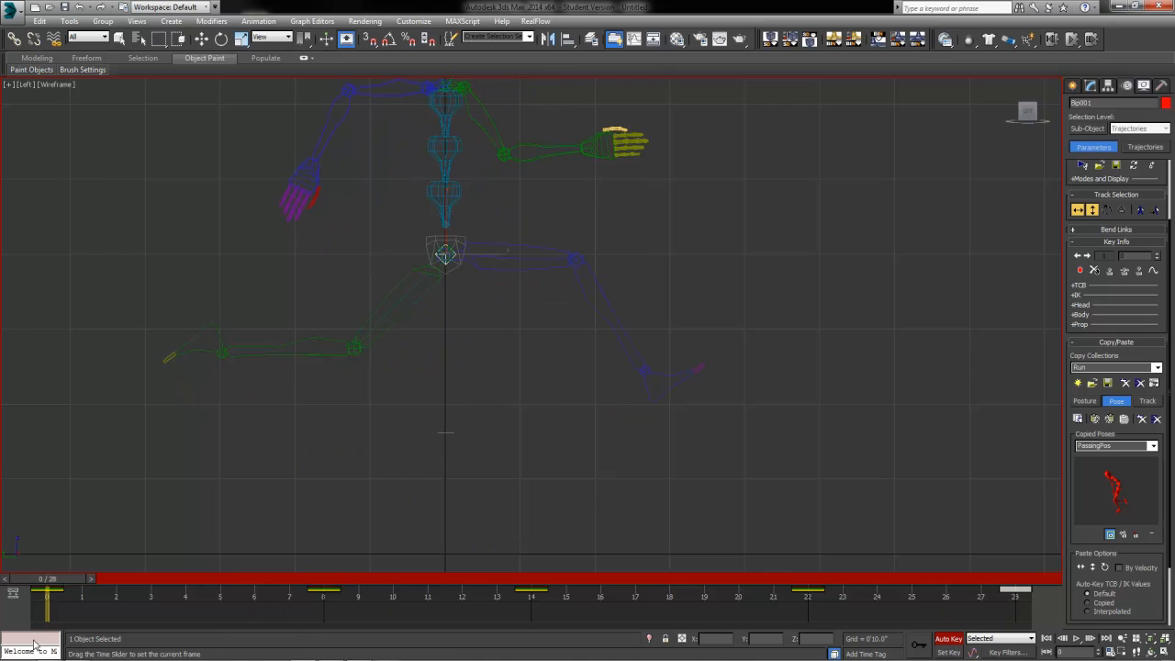
{"action": "left_click_drag", "start_coordinate": [1014, 594], "coordinate": [12, 642]}
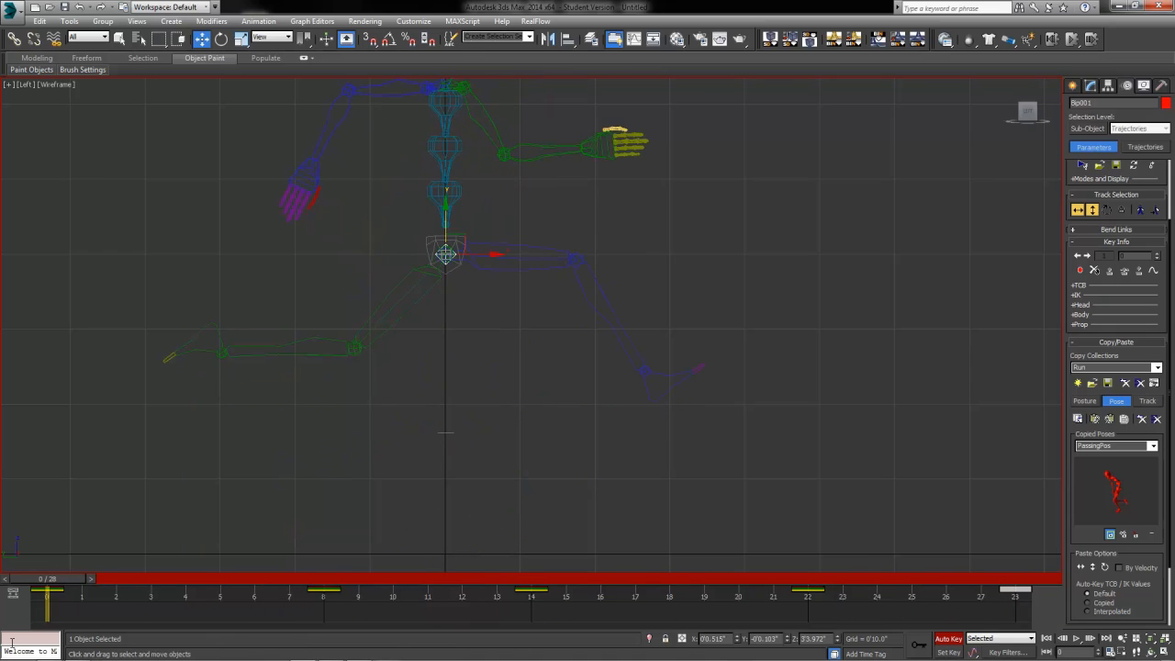
Step: Play the raised 28-frame run cycle in four viewports, stop at frame 0, and disable Auto Key
{"action": "key", "text": "alt+w"}
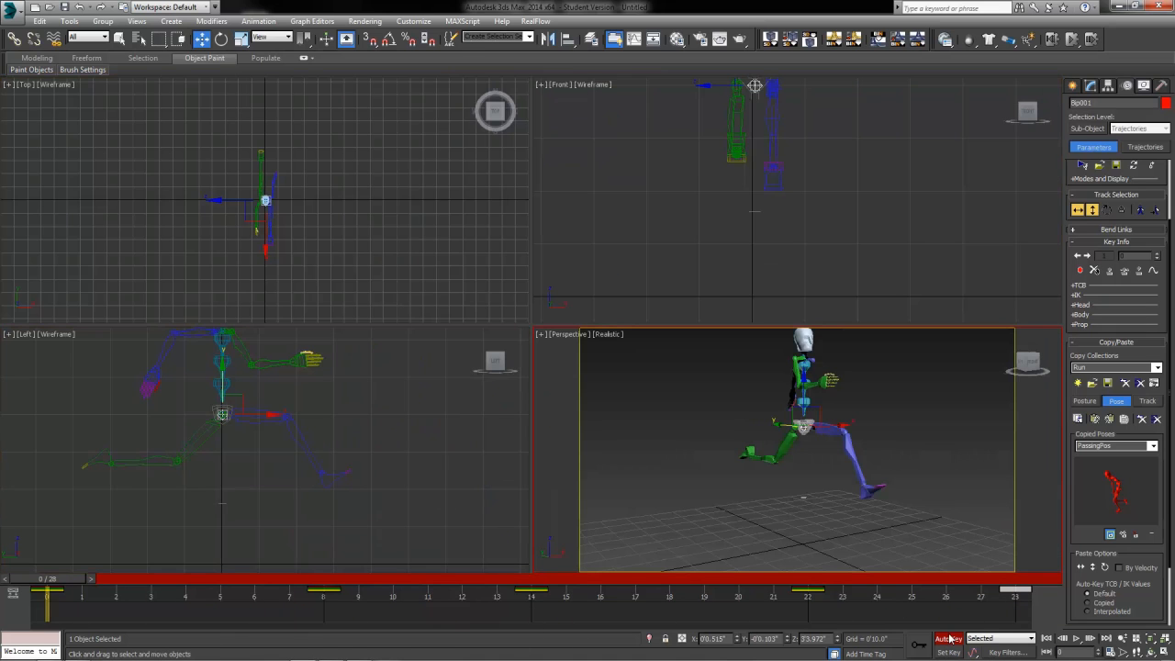
{"action": "left_click", "coordinate": [1081, 637]}
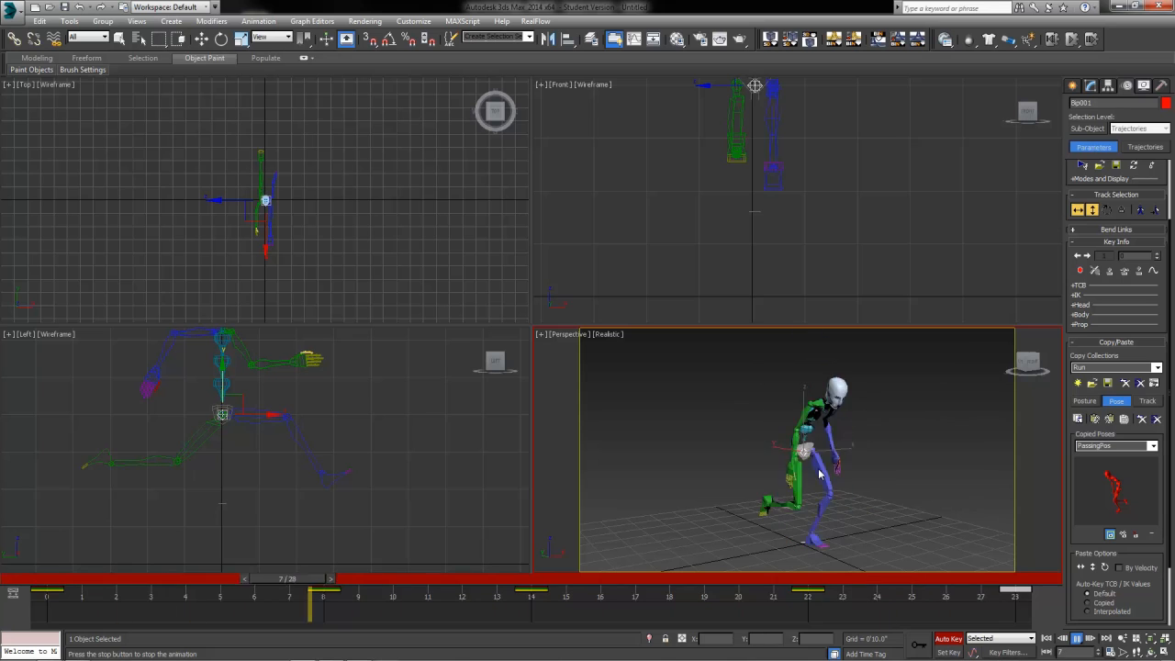
{"action": "left_click", "coordinate": [74, 589]}
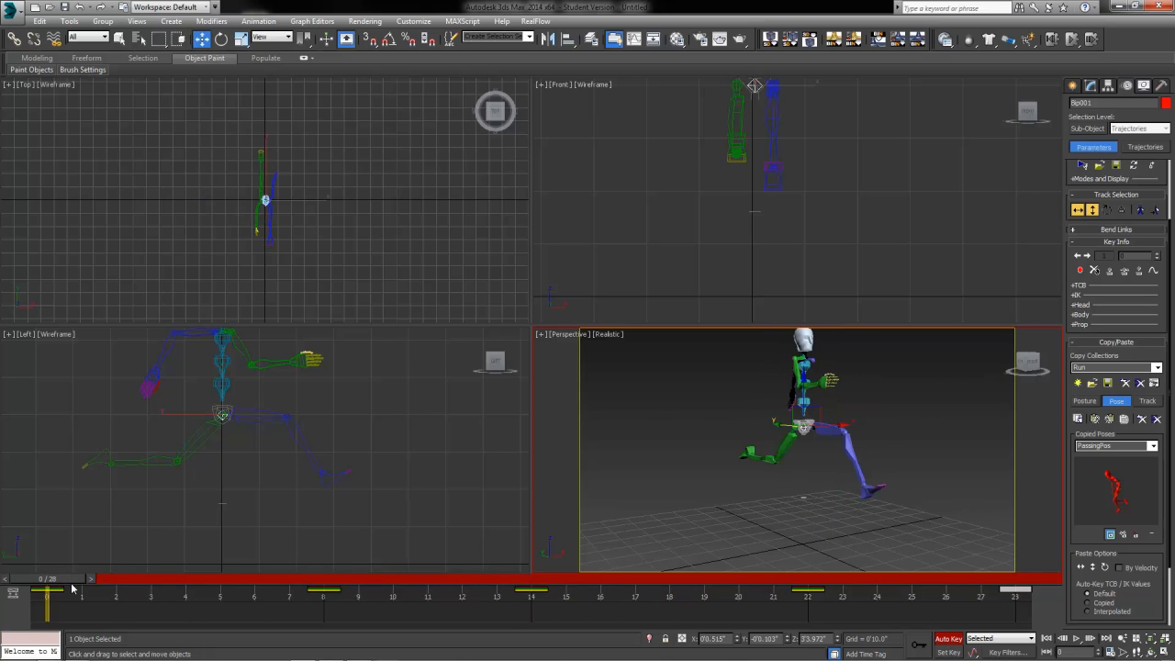
{"action": "left_click", "coordinate": [948, 638]}
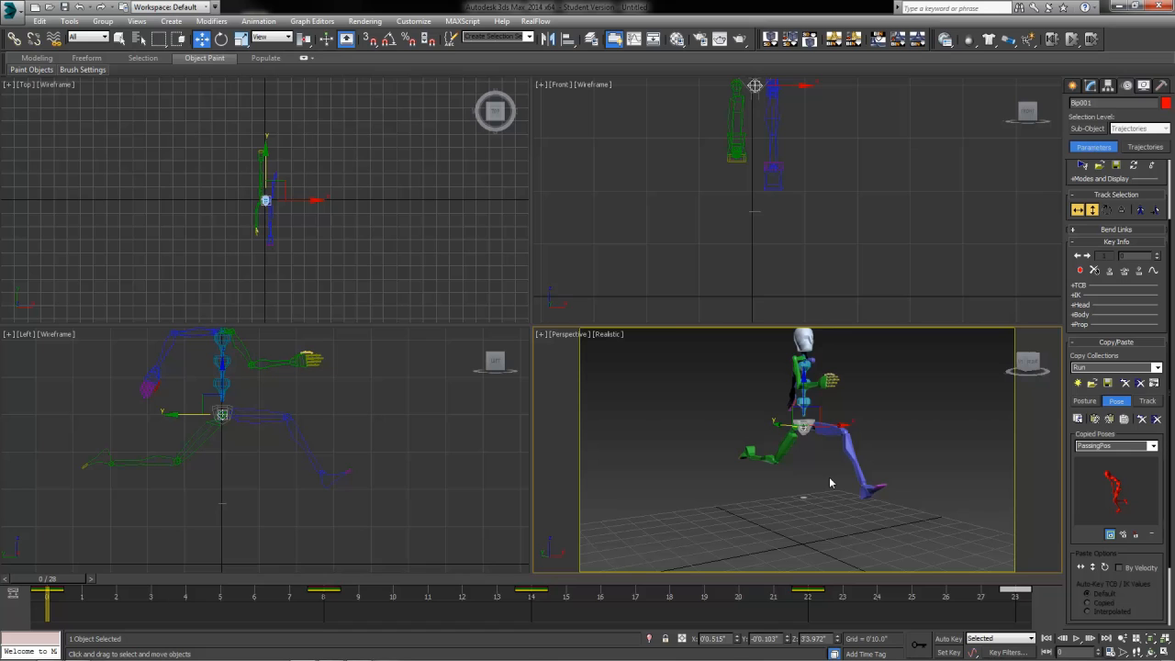
Step: Move the Quaternion/Euler rollout up under Bend Links and expand it
{"action": "left_click", "coordinate": [1127, 230]}
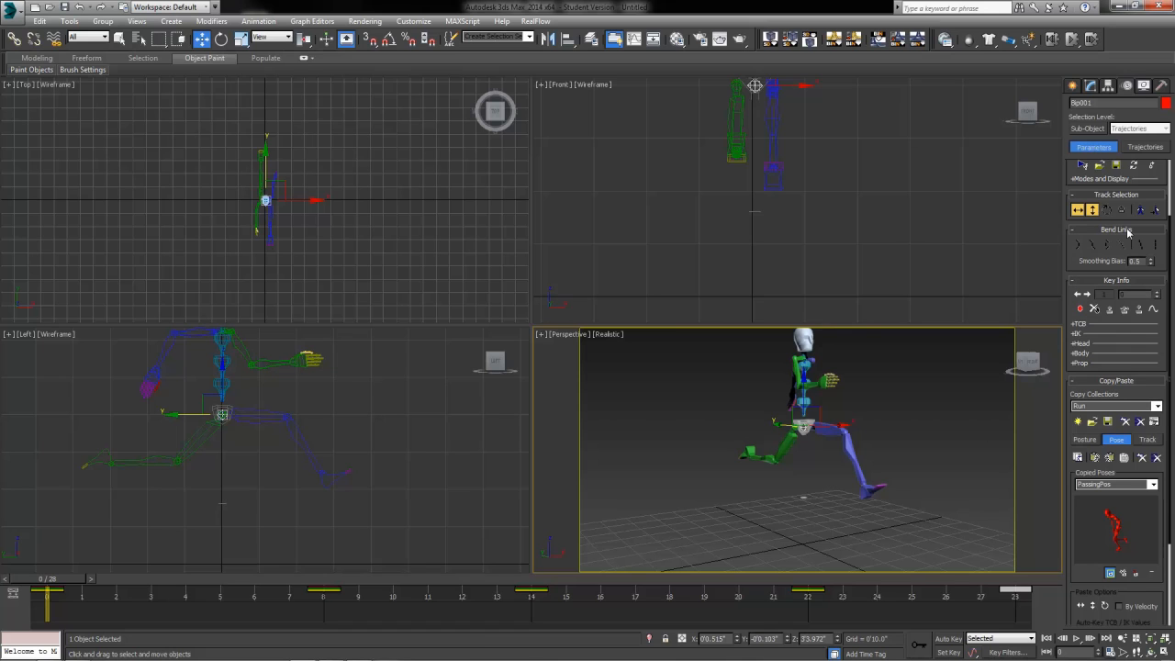
{"action": "left_click", "coordinate": [1127, 231]}
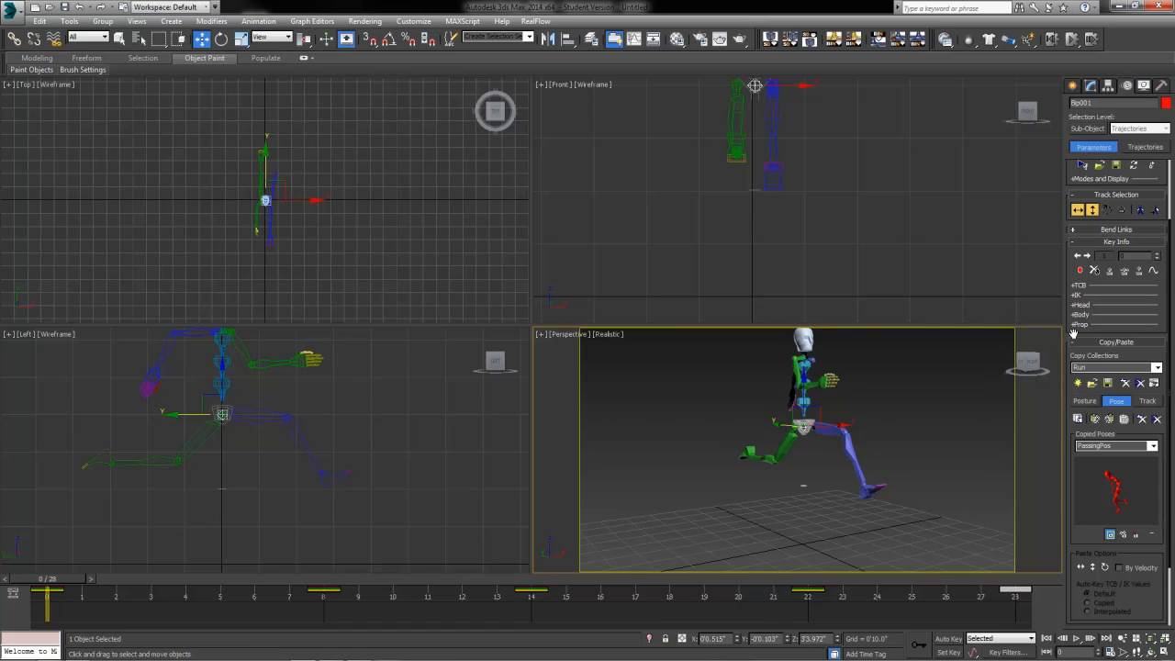
{"action": "left_click_drag", "start_coordinate": [1074, 332], "coordinate": [1052, 177]}
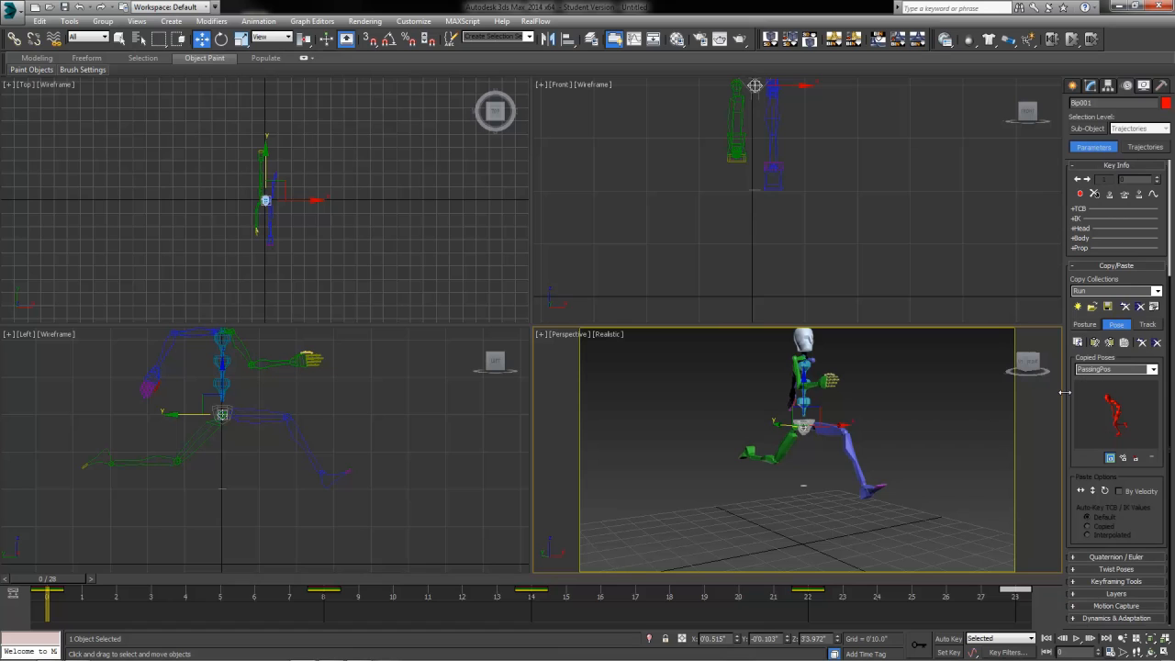
{"action": "left_click_drag", "start_coordinate": [1069, 400], "coordinate": [1078, 442]}
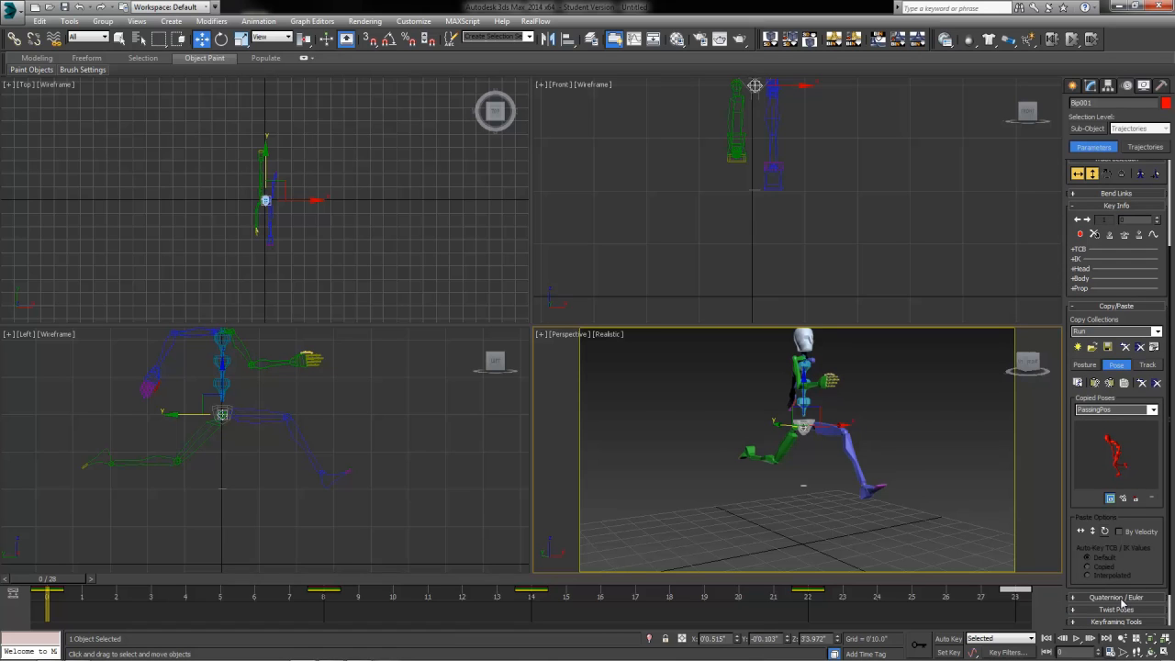
{"action": "left_click_drag", "start_coordinate": [1123, 604], "coordinate": [1076, 216]}
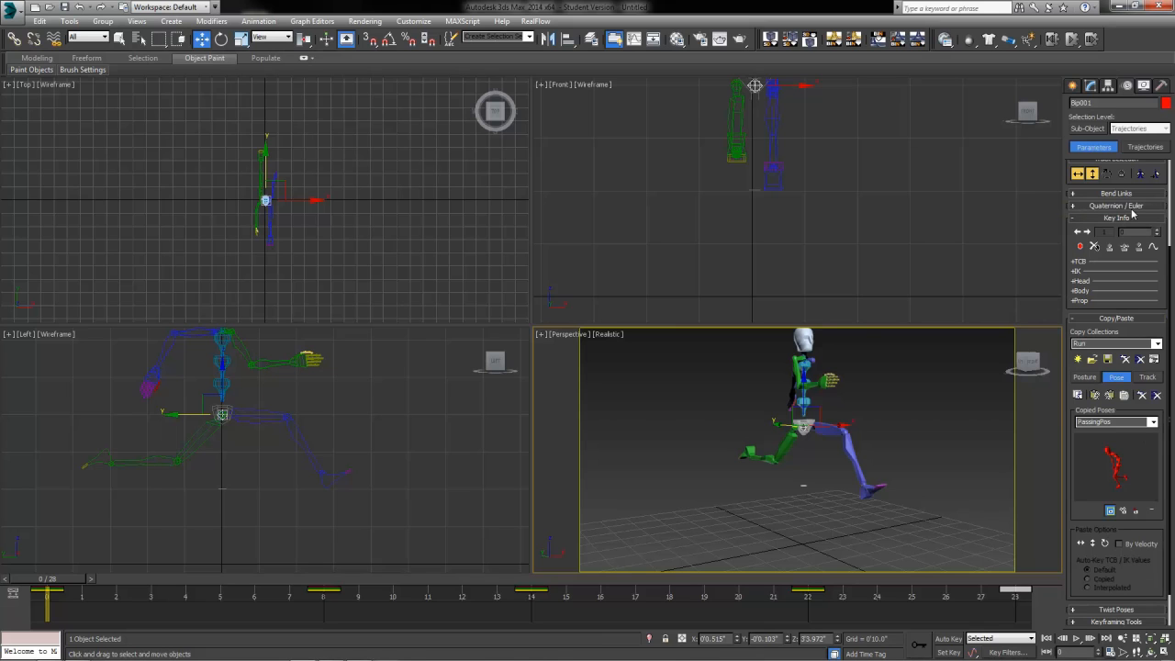
{"action": "left_click", "coordinate": [1076, 207]}
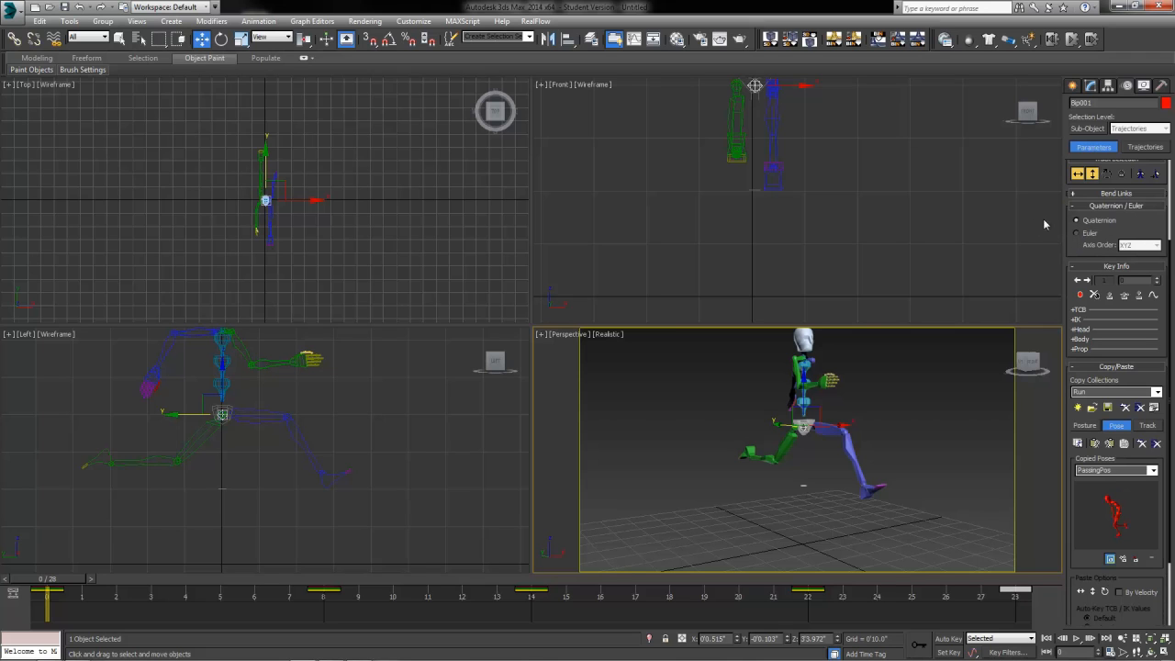
Step: Centre the biped in the Front viewport and marquee-select all of its parts
{"action": "middle_click_drag", "start_coordinate": [841, 135], "coordinate": [787, 224]}
{"action": "scroll", "coordinate": [816, 206], "scroll_direction": "down", "scroll_amount": 2}
{"action": "left_click_drag", "start_coordinate": [839, 274], "coordinate": [839, 274]}
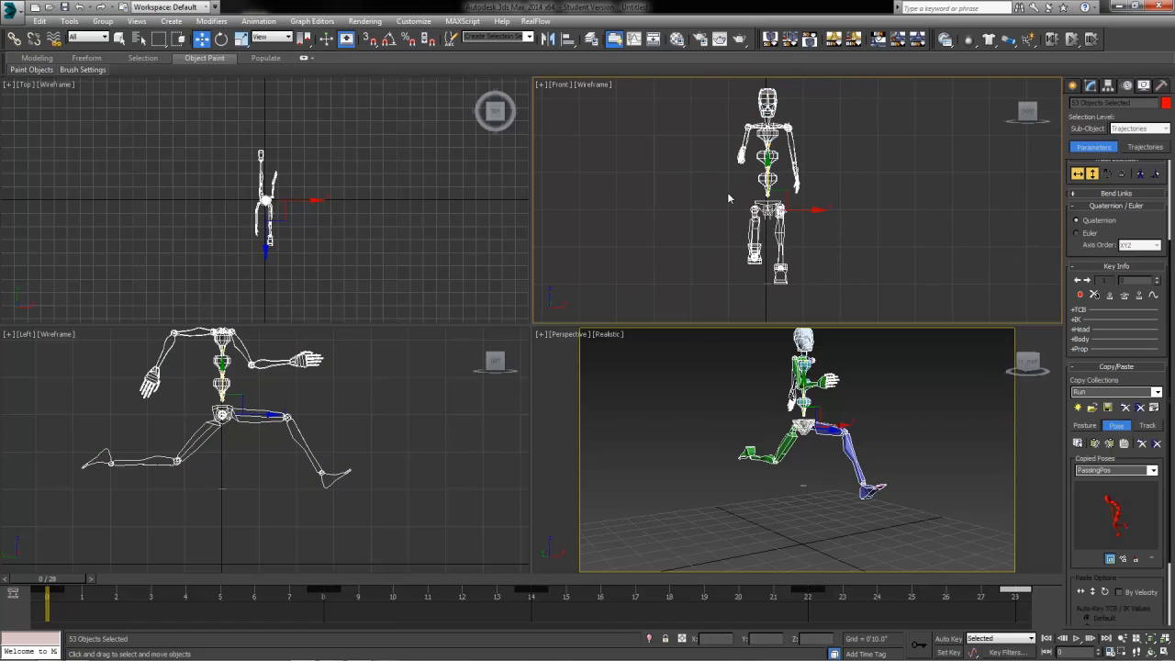
Step: Set the biped rotations to Euler (XYZ order), collapse that rollout, and launch Workbench from Biped Apps
{"action": "left_click", "coordinate": [1080, 233]}
{"action": "left_click_drag", "start_coordinate": [1144, 219], "coordinate": [1139, 341]}
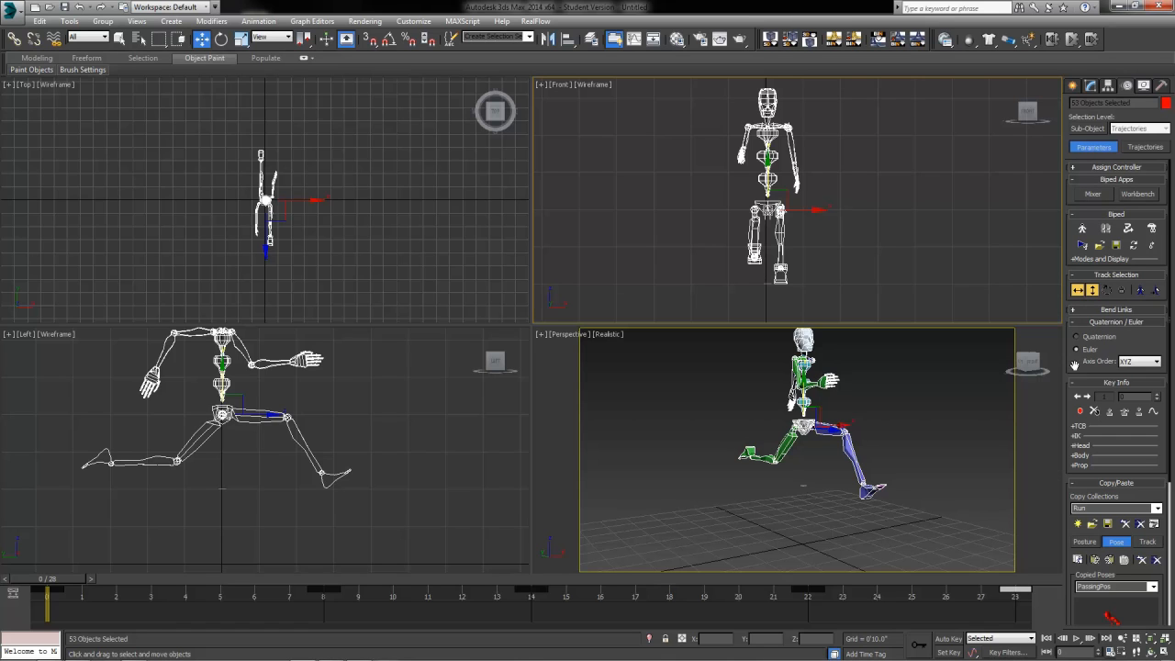
{"action": "left_click", "coordinate": [1100, 323]}
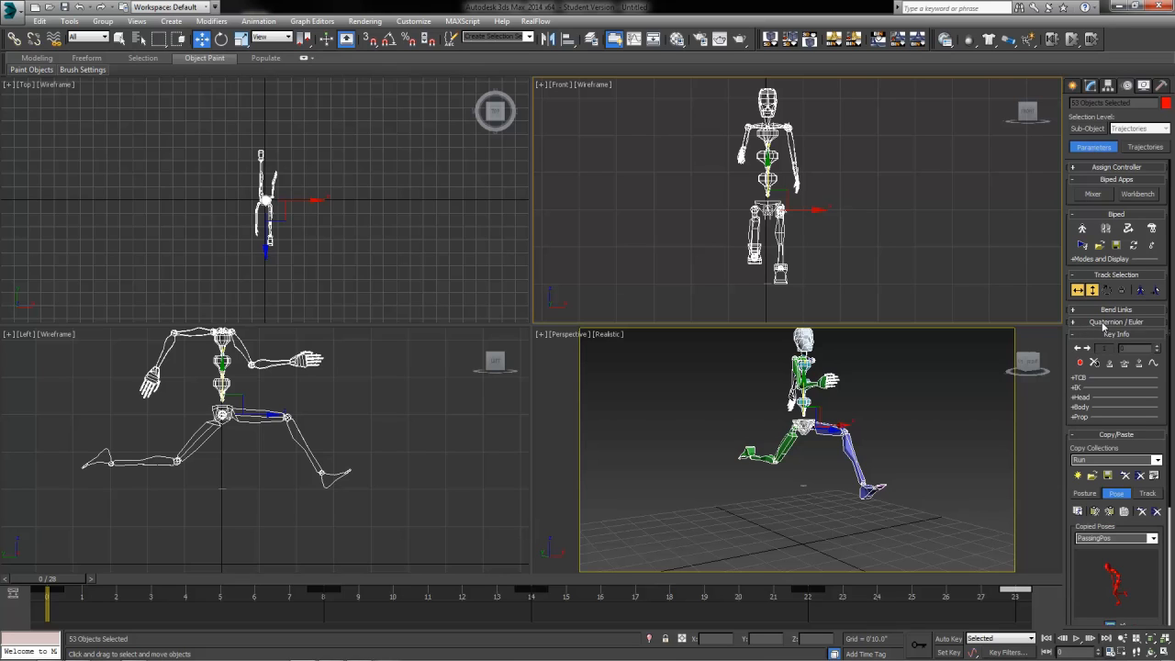
{"action": "left_click", "coordinate": [1139, 194]}
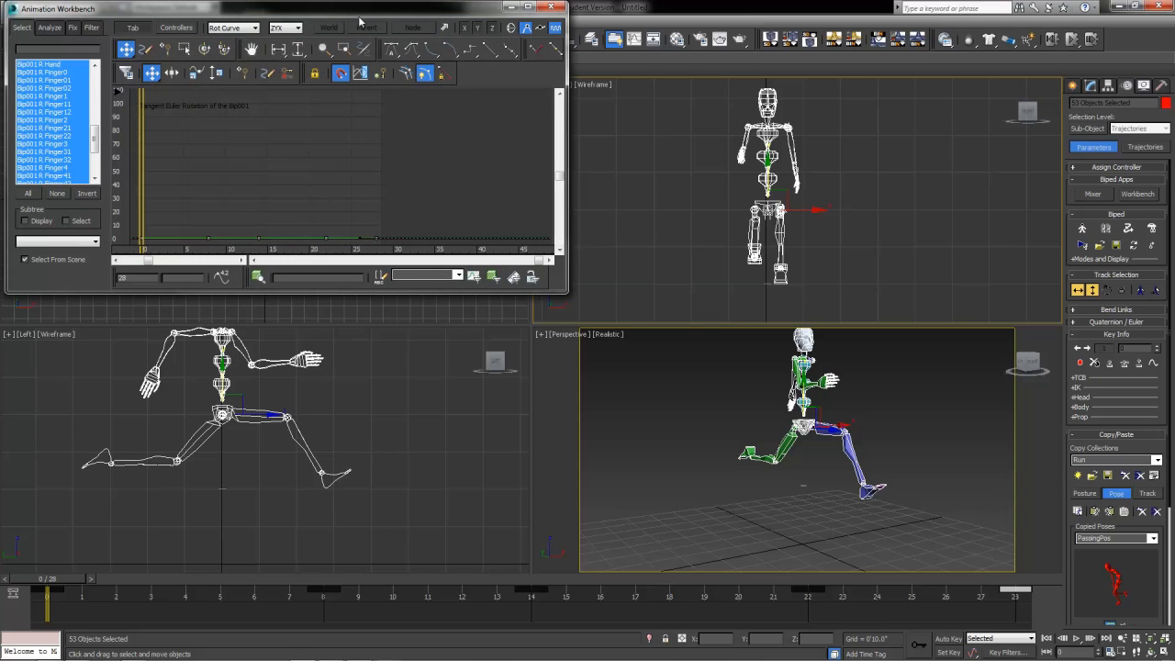
Step: Select only the Bip001 root track and switch the curve display from Rot Curve to Pos Curve
{"action": "left_click_drag", "start_coordinate": [359, 20], "coordinate": [520, 91]}
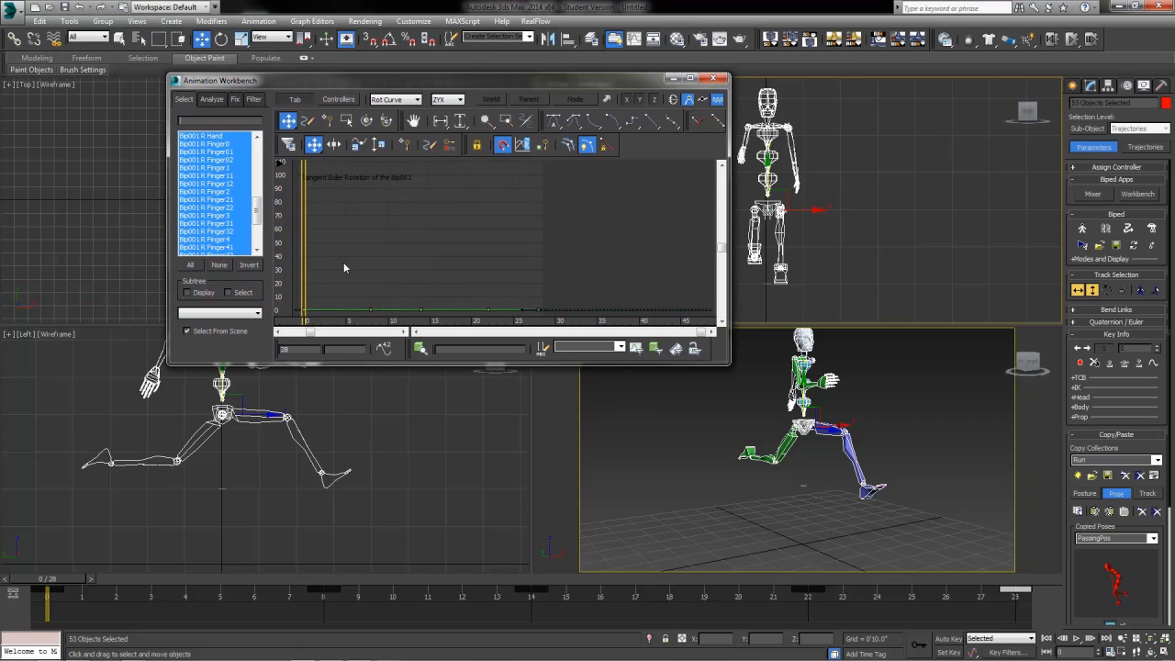
{"action": "left_click", "coordinate": [741, 481]}
{"action": "left_click", "coordinate": [803, 425]}
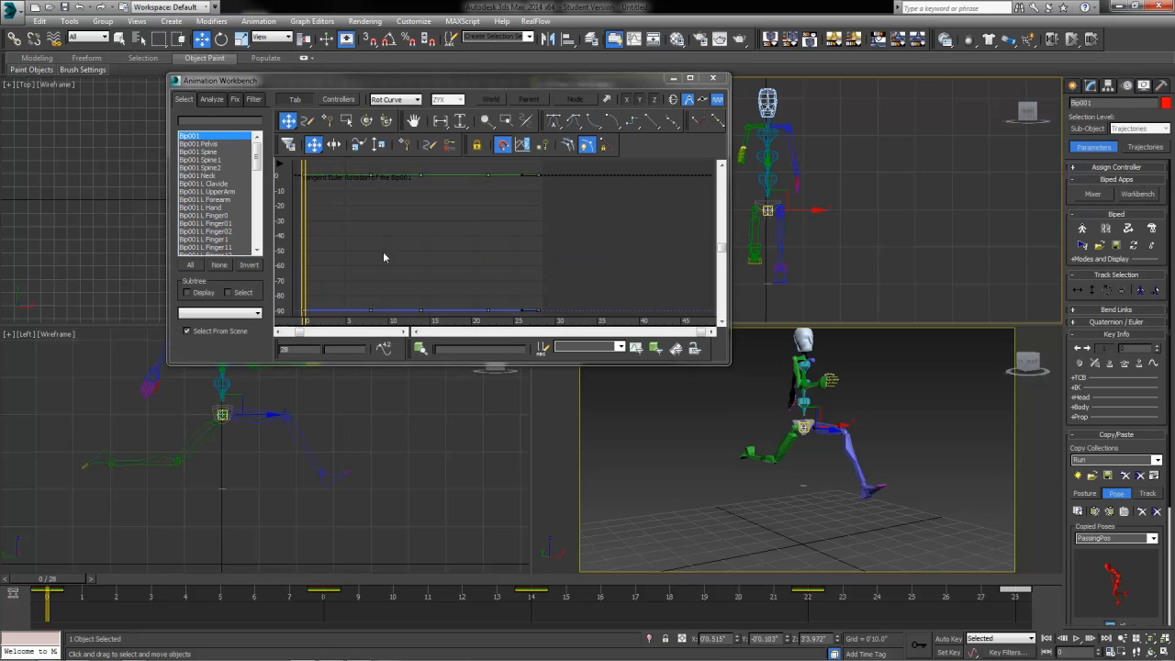
{"action": "left_click", "coordinate": [416, 99]}
{"action": "left_click", "coordinate": [400, 101]}
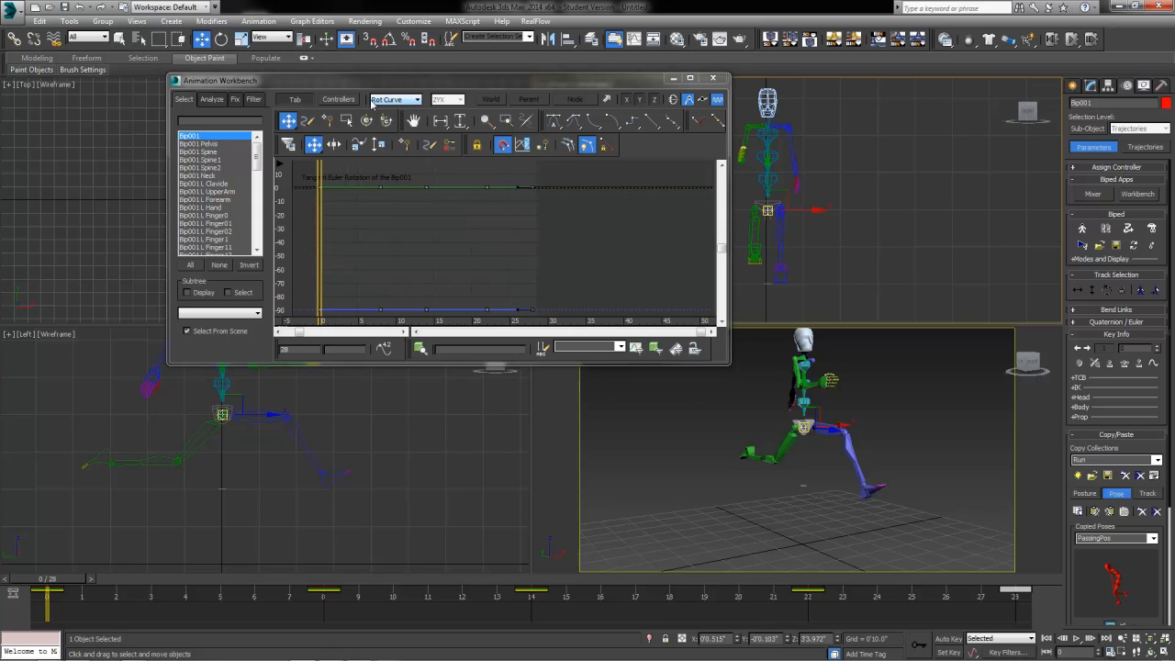
{"action": "left_click", "coordinate": [411, 102]}
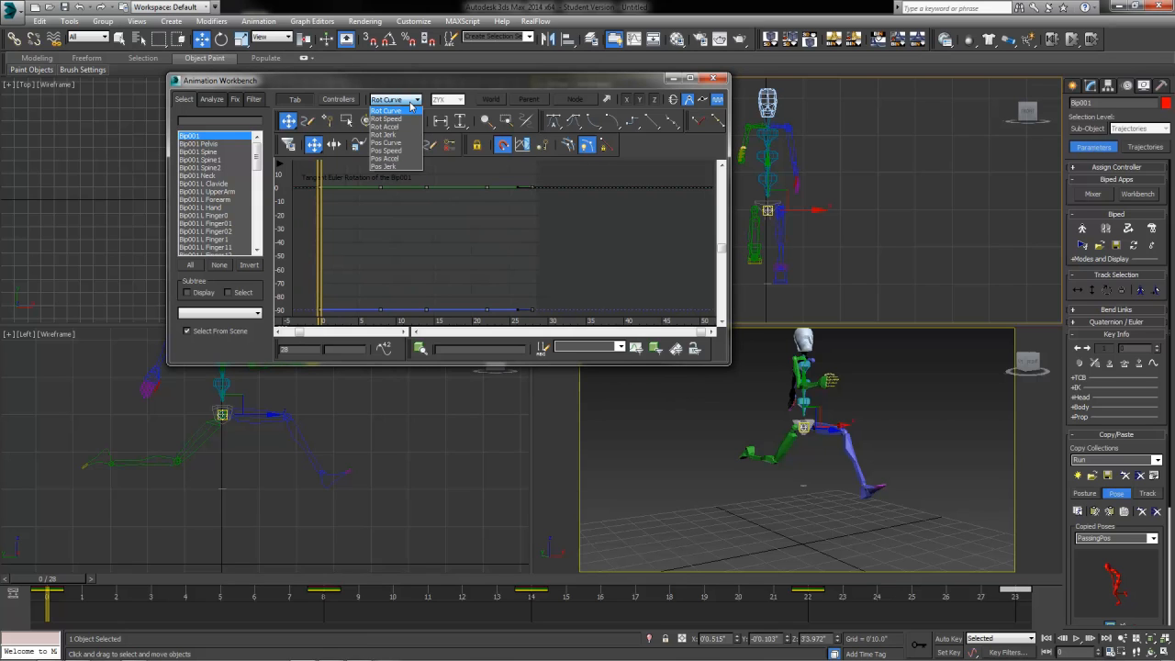
{"action": "left_click", "coordinate": [385, 143]}
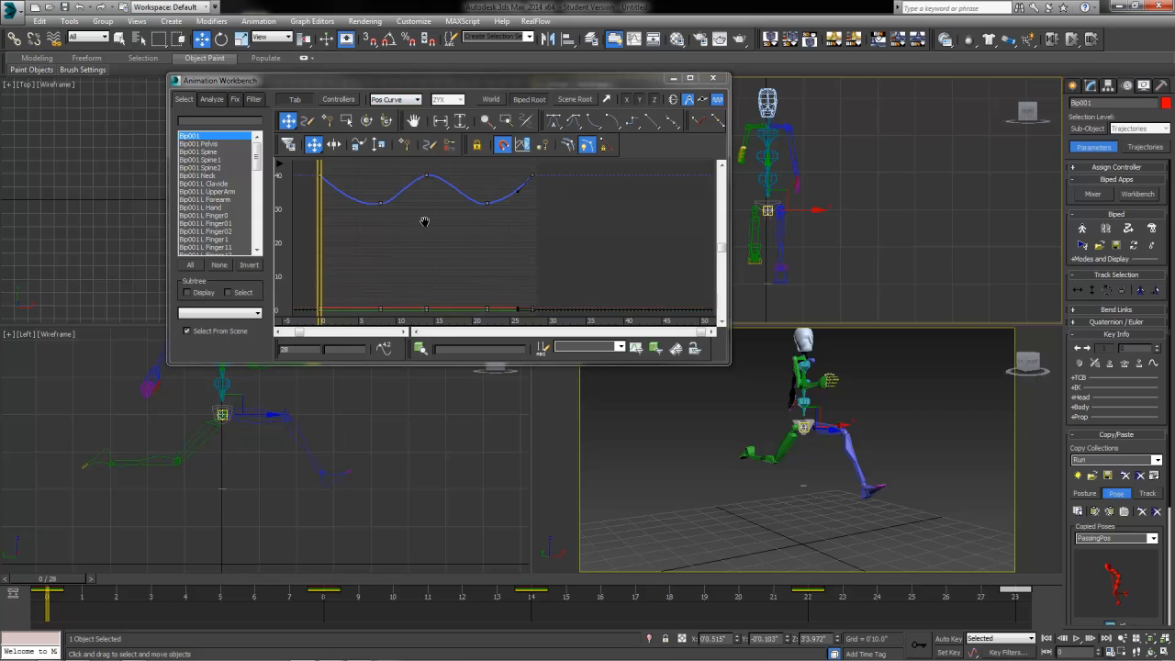
Step: Frame the Bip001 position curve and give its peak keys Slow tangents
{"action": "middle_click_drag", "start_coordinate": [425, 221], "coordinate": [432, 270]}
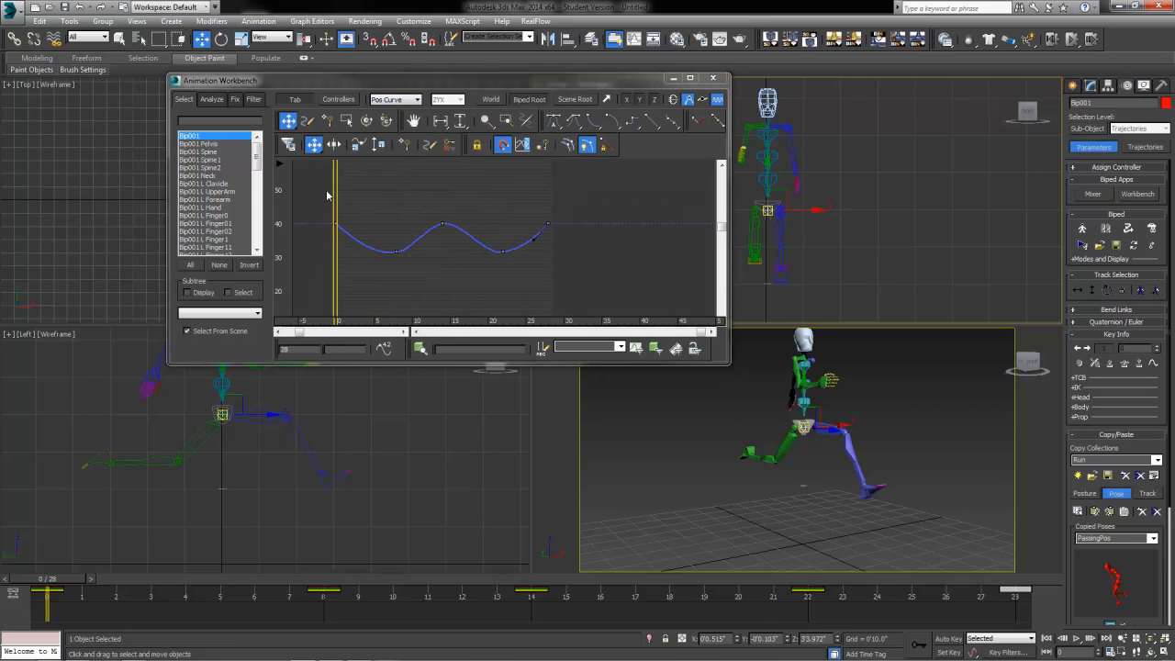
{"action": "left_click_drag", "start_coordinate": [502, 221], "coordinate": [555, 237]}
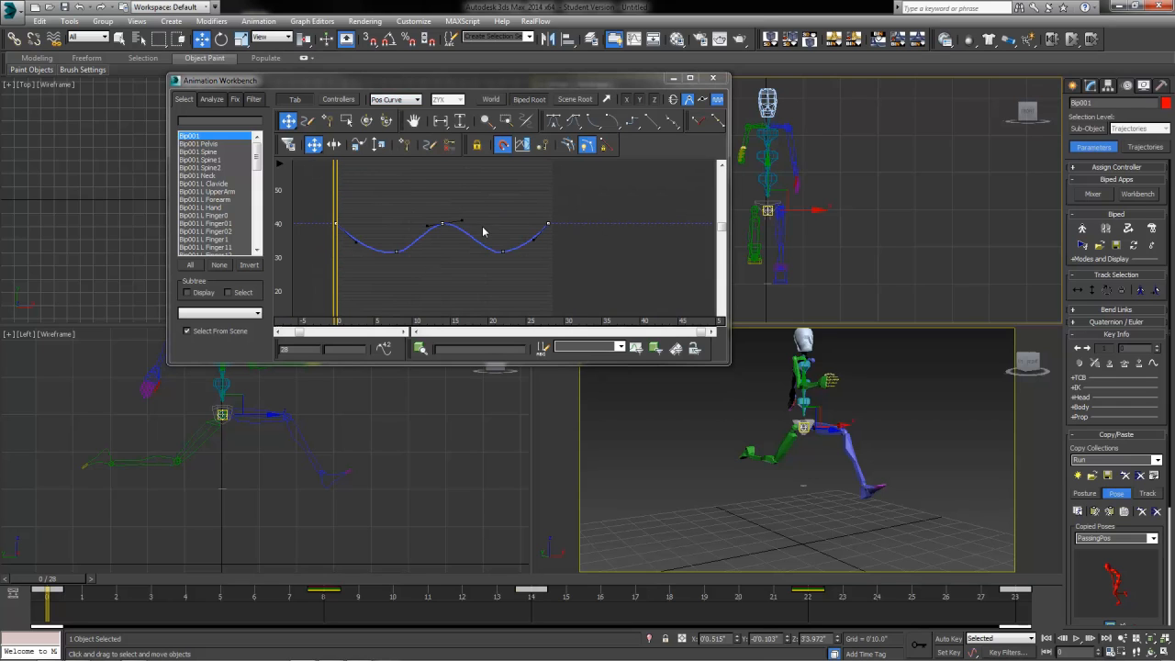
{"action": "left_click", "coordinate": [610, 125]}
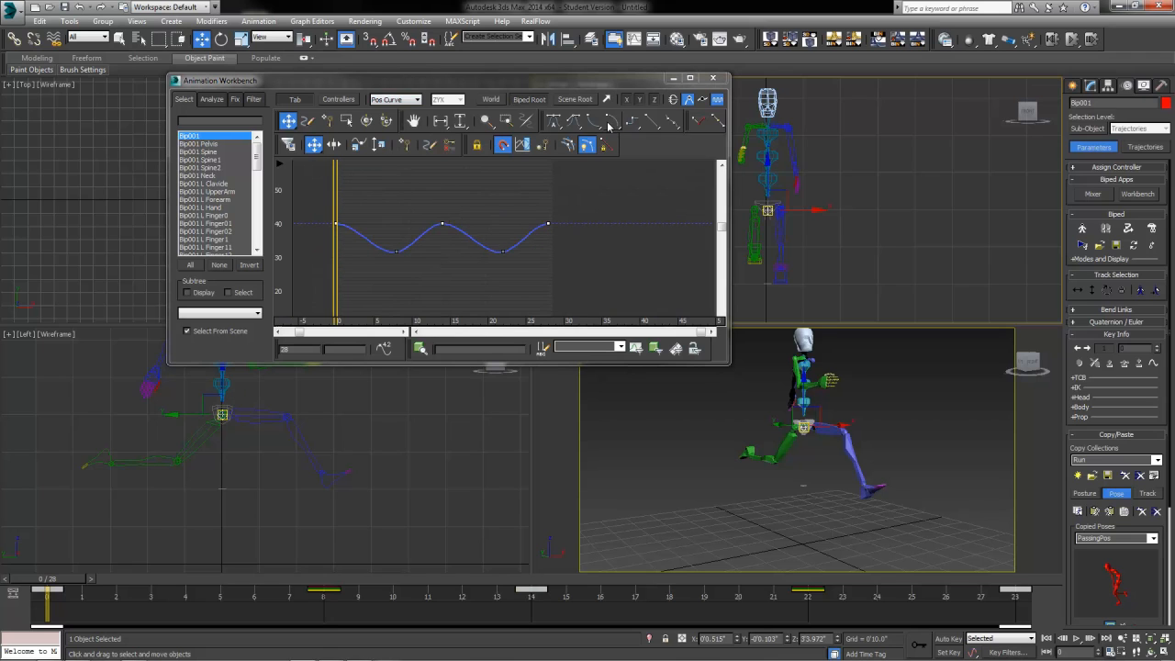
Step: Give the two valley keys Fast tangents so the curve dips sharply
{"action": "left_click_drag", "start_coordinate": [395, 277], "coordinate": [386, 280]}
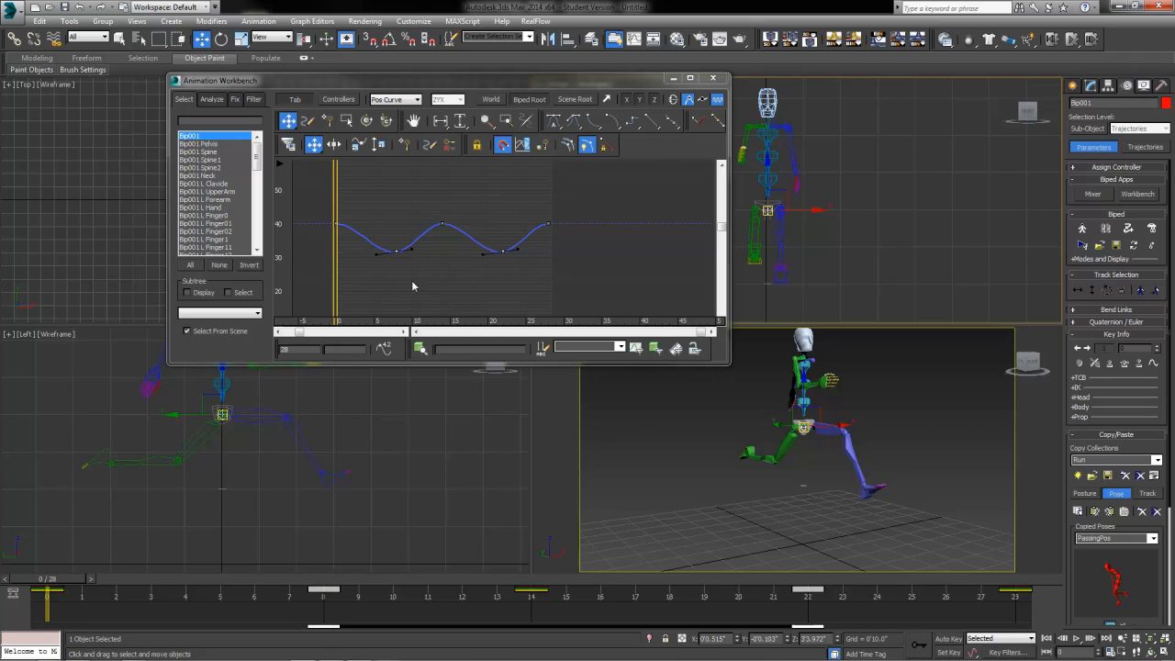
{"action": "left_click", "coordinate": [595, 127]}
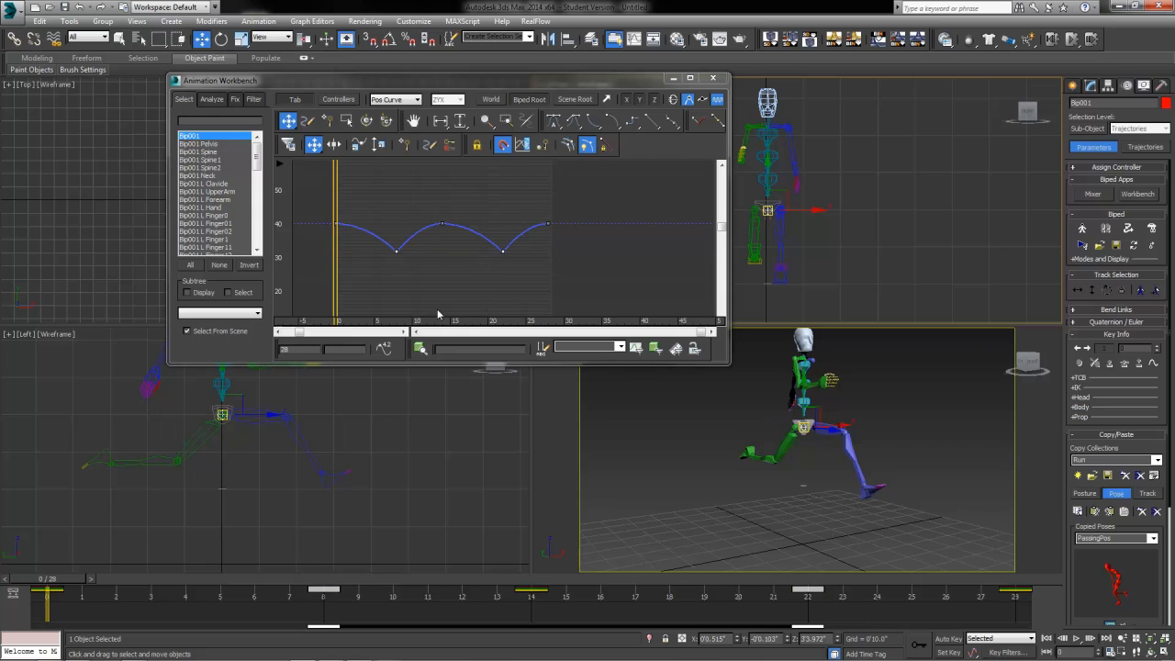
{"action": "left_click", "coordinate": [444, 223]}
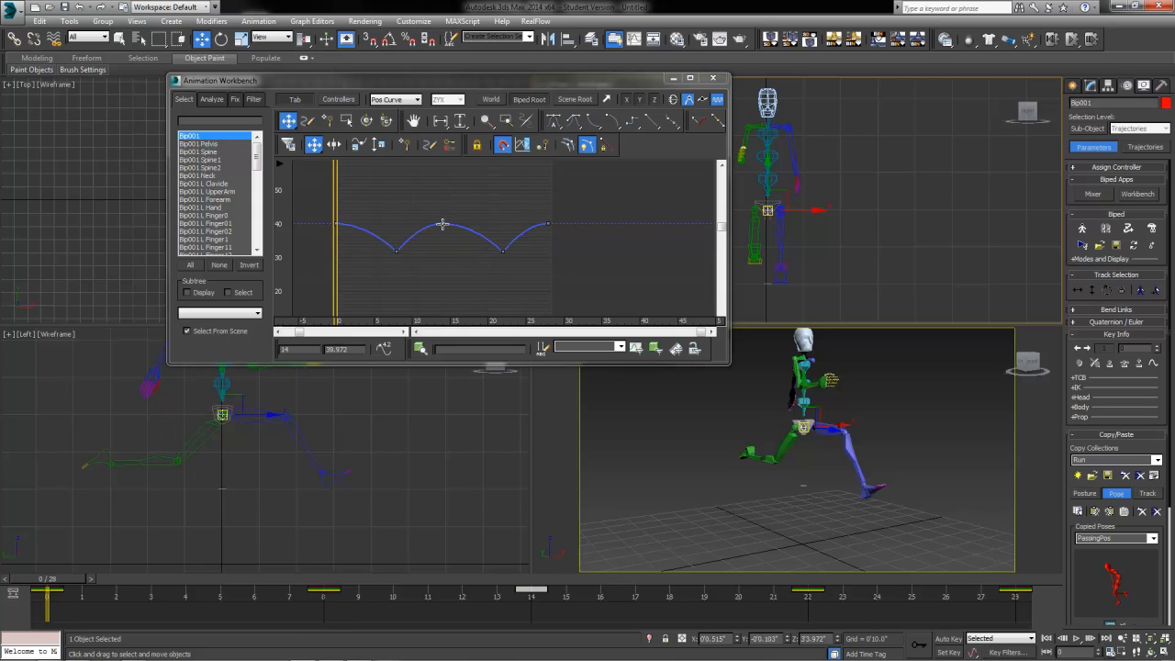
{"action": "left_click", "coordinate": [577, 283]}
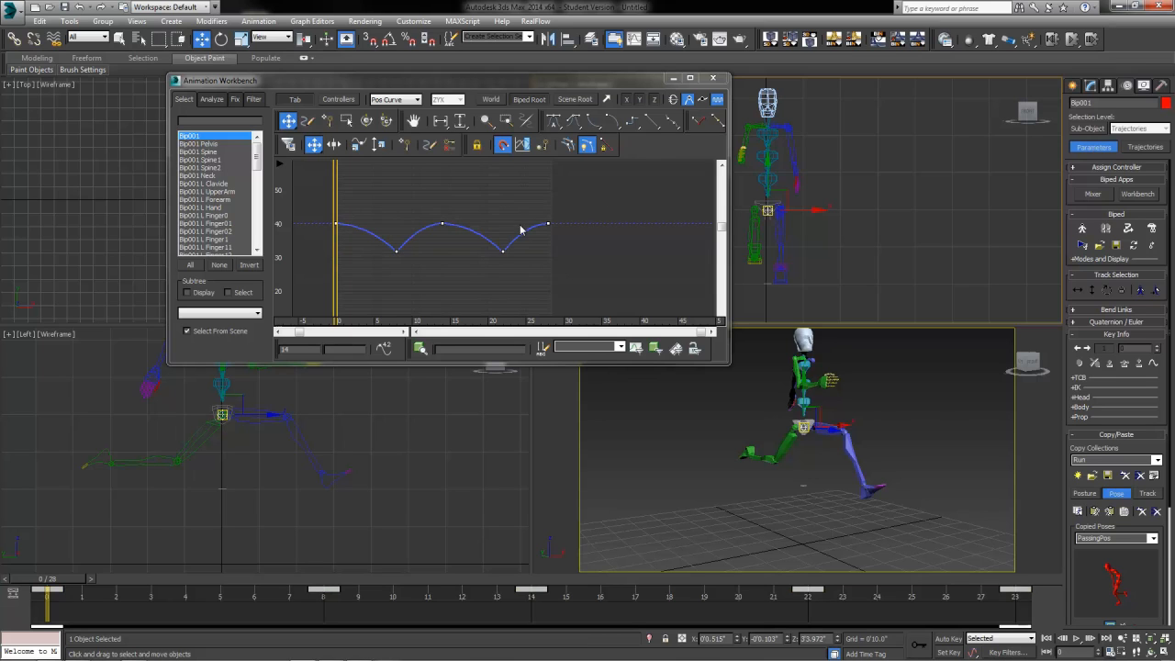
Step: Reset all keys to Auto tangents and adjust handles at frames 8, 14 and 22
{"action": "left_click", "coordinate": [559, 129]}
{"action": "left_click", "coordinate": [518, 281]}
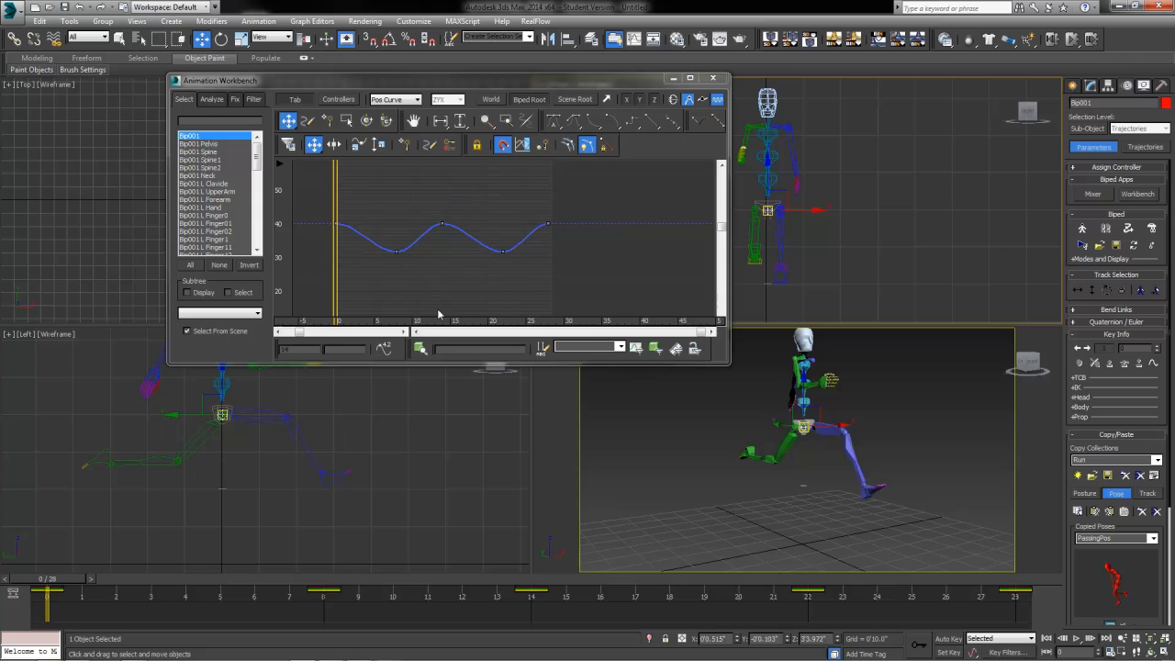
{"action": "left_click", "coordinate": [441, 223]}
{"action": "left_click", "coordinate": [502, 250]}
{"action": "left_click_drag", "start_coordinate": [481, 251], "coordinate": [492, 240]}
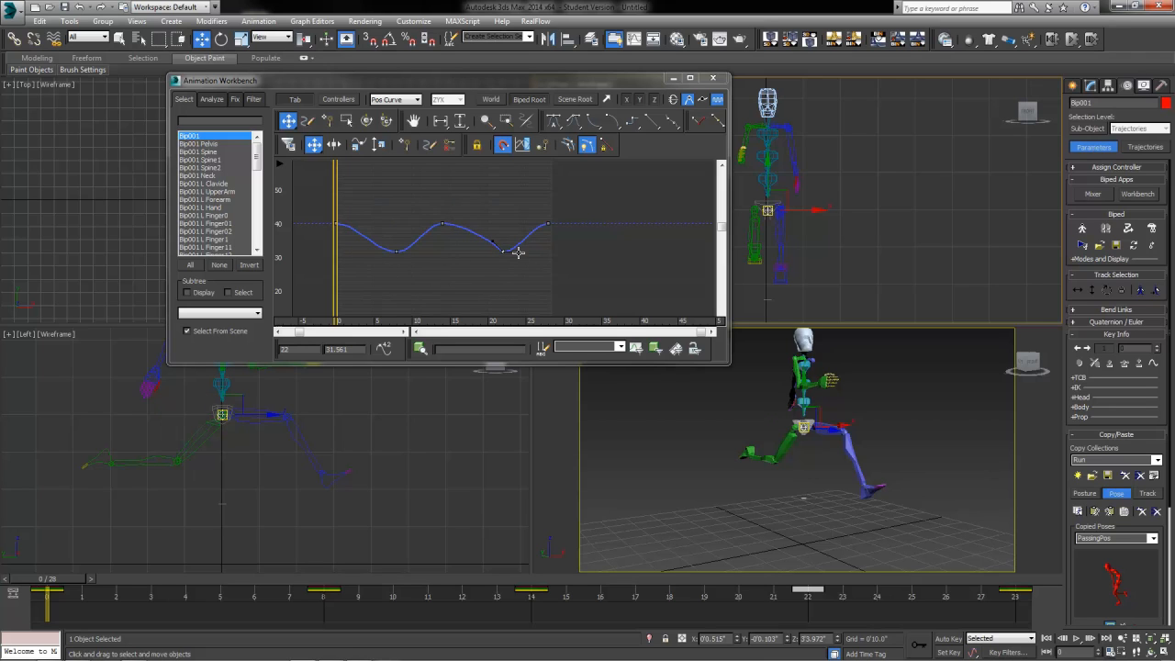
{"action": "left_click", "coordinate": [396, 251]}
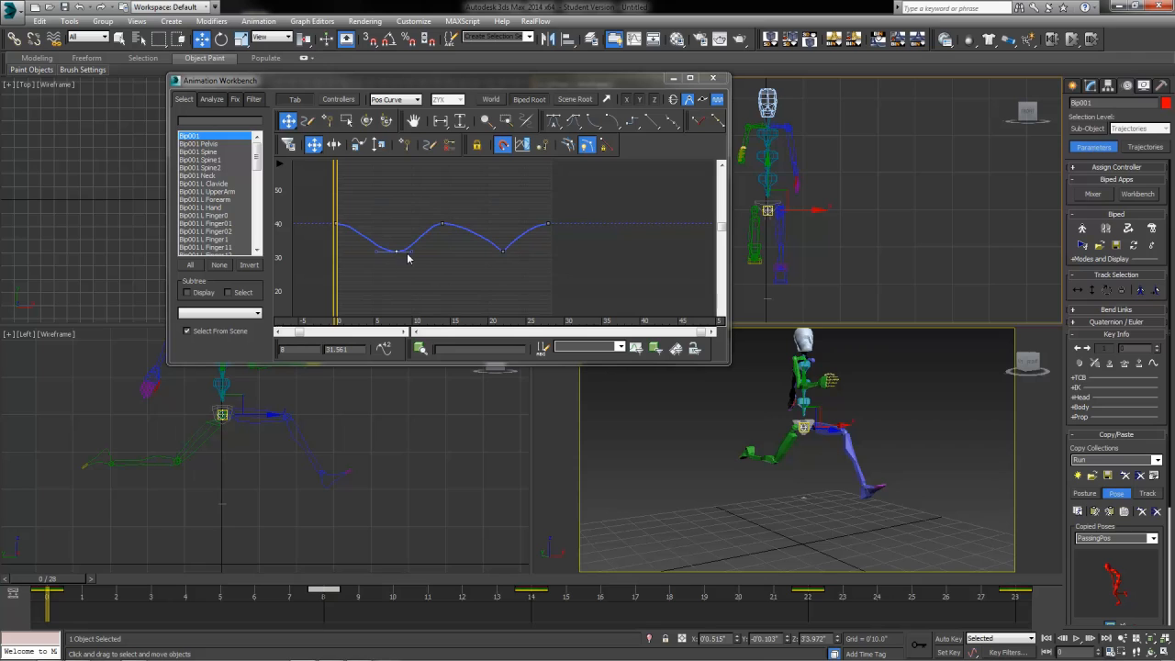
{"action": "left_click_drag", "start_coordinate": [411, 253], "coordinate": [379, 246]}
{"action": "left_click", "coordinate": [442, 224]}
{"action": "left_click_drag", "start_coordinate": [460, 224], "coordinate": [408, 224]}
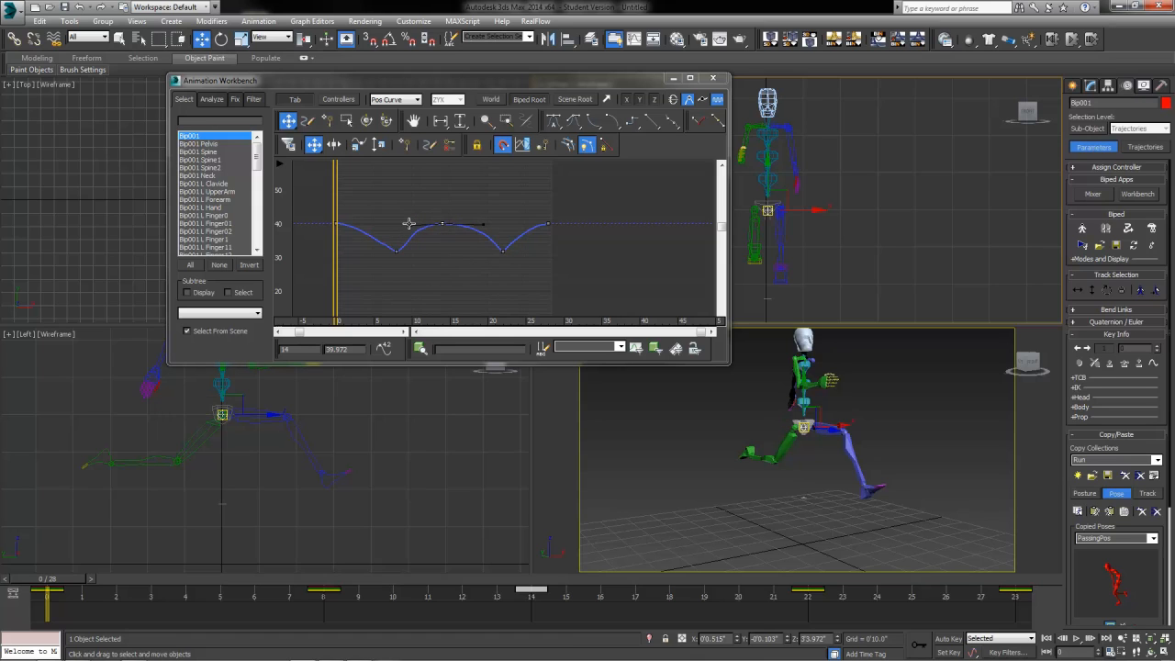
{"action": "left_click", "coordinate": [454, 255]}
{"action": "left_click", "coordinate": [442, 223]}
Step: Set keys 0, 14 and 28 to Slow tangents and the two low keys to Fast
{"action": "left_click", "coordinate": [548, 224], "text": "ctrl"}
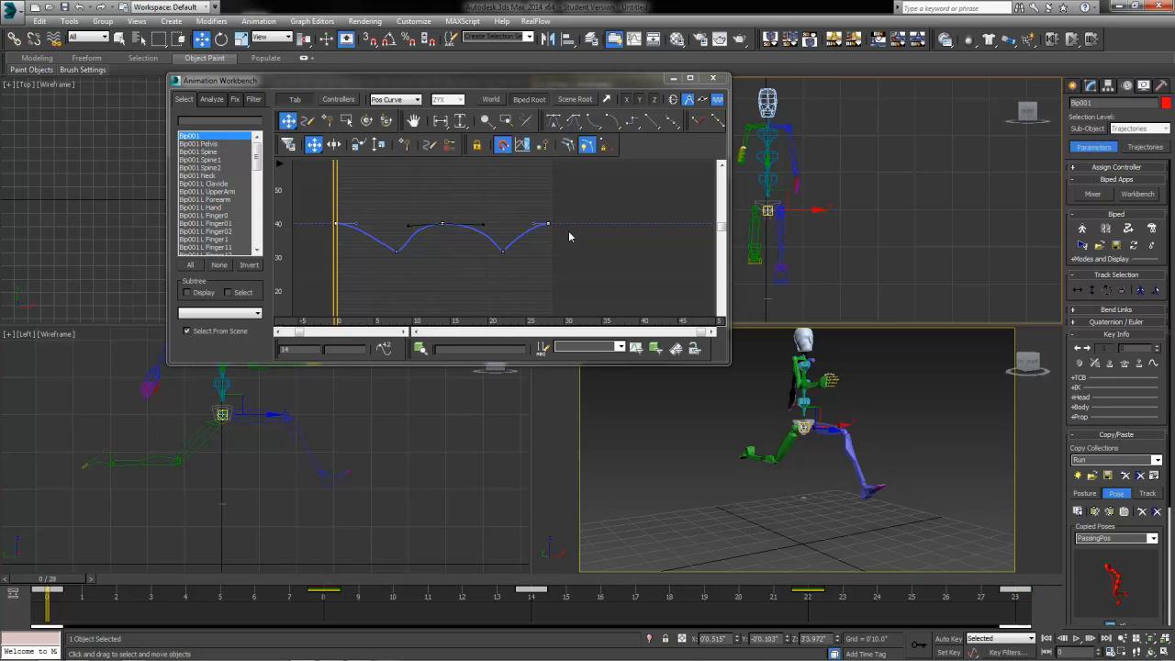
{"action": "left_click", "coordinate": [613, 122]}
{"action": "left_click_drag", "start_coordinate": [347, 264], "coordinate": [543, 236]}
{"action": "left_click", "coordinate": [594, 122]}
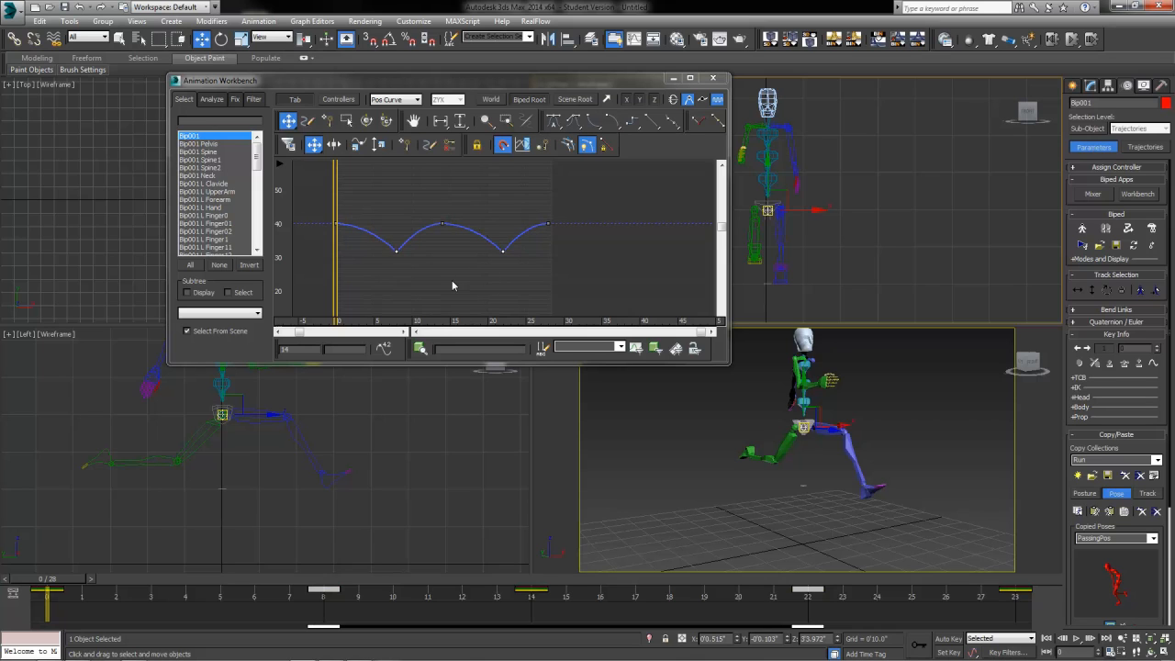
{"action": "left_click", "coordinate": [451, 280]}
Step: Play the run in Perspective, close the Animation Workbench, stop playback and return to frame 0
{"action": "right_click", "coordinate": [685, 541]}
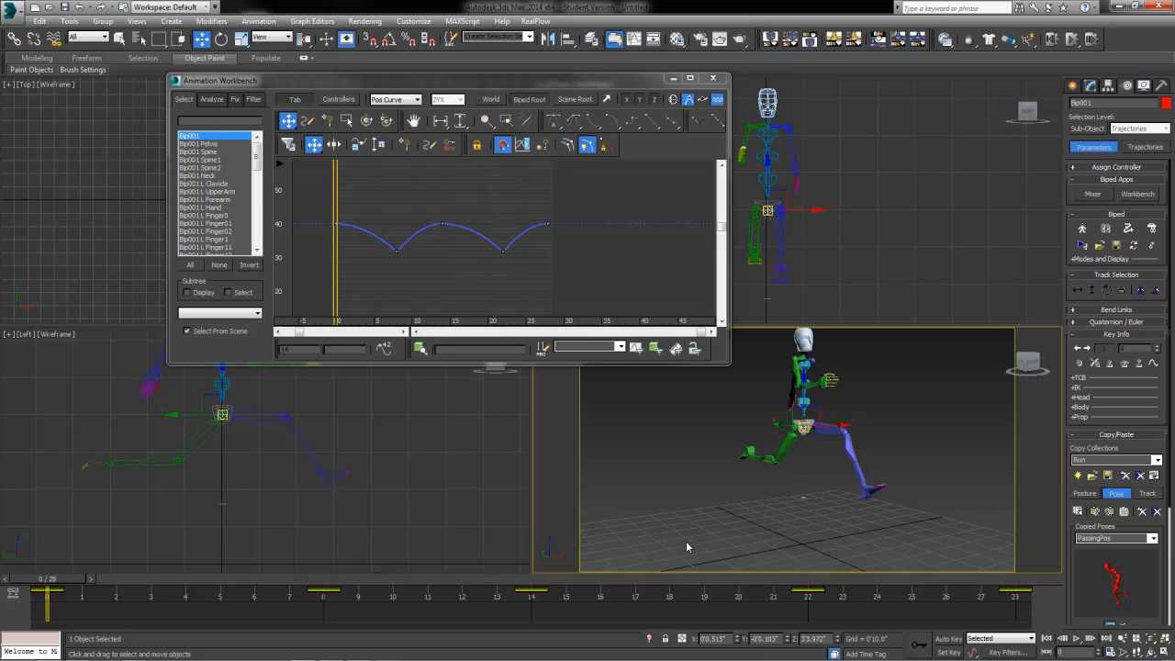
{"action": "right_click", "coordinate": [901, 476]}
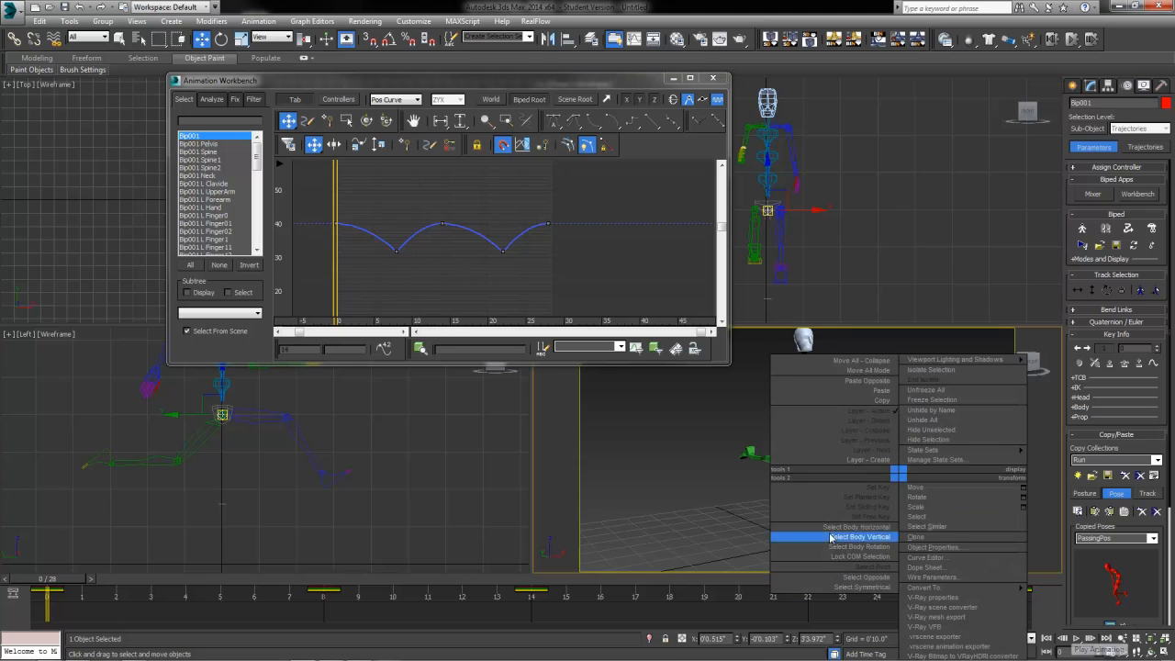
{"action": "left_click", "coordinate": [1077, 637]}
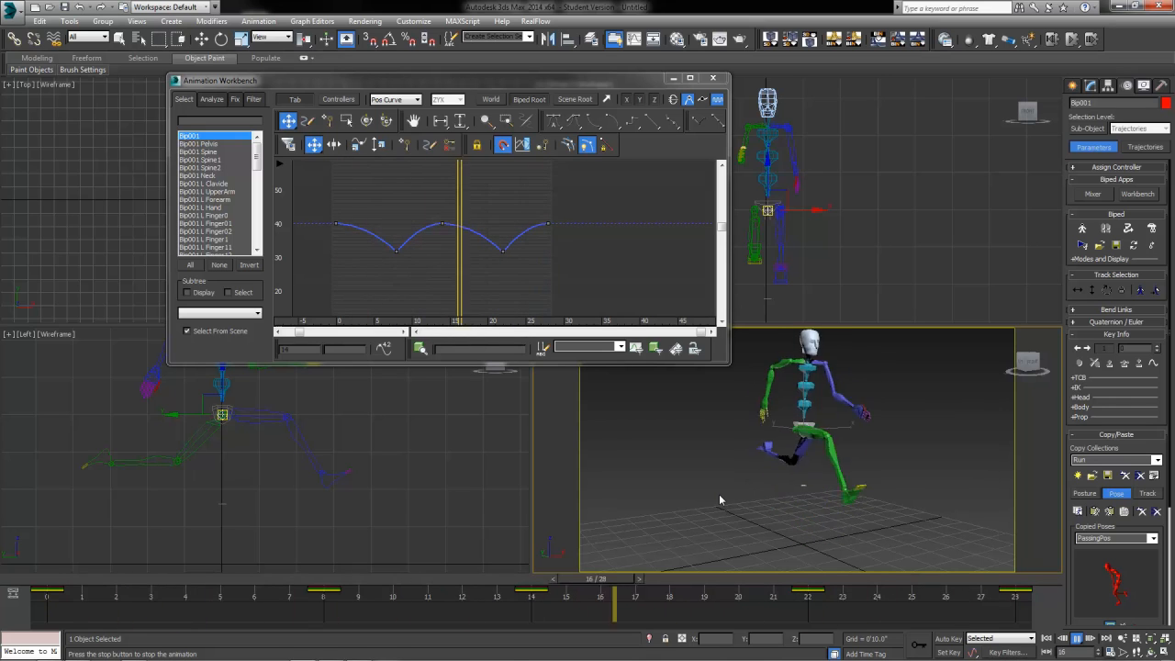
{"action": "left_click", "coordinate": [712, 78]}
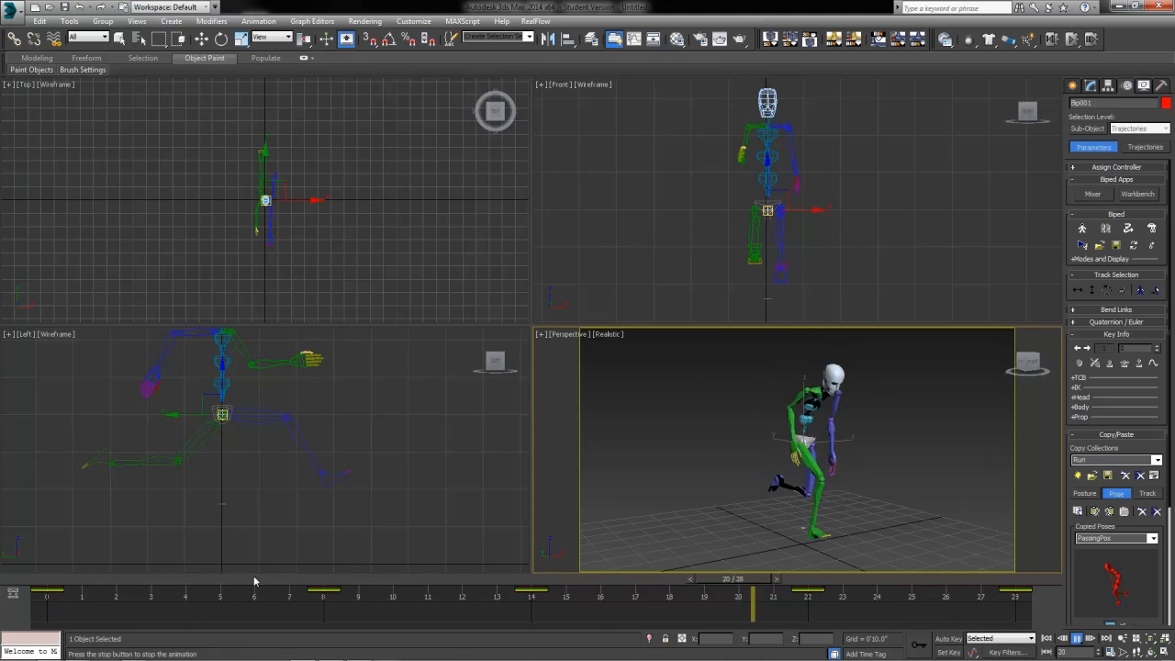
{"action": "left_click", "coordinate": [166, 579]}
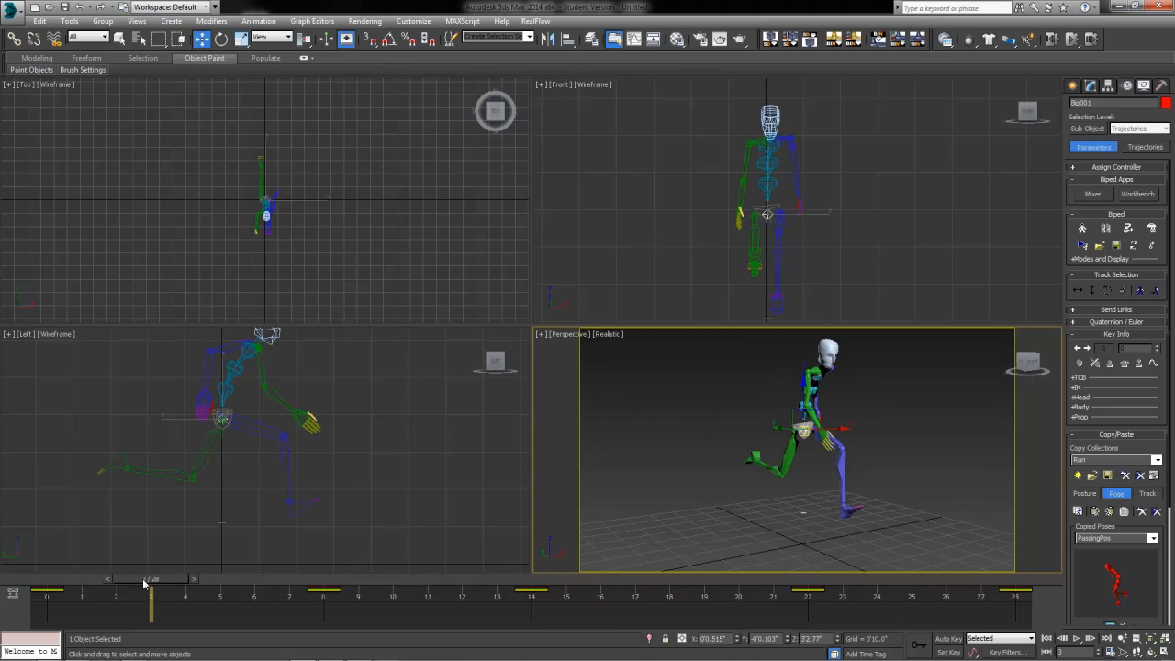
{"action": "left_click_drag", "start_coordinate": [144, 584], "coordinate": [103, 552]}
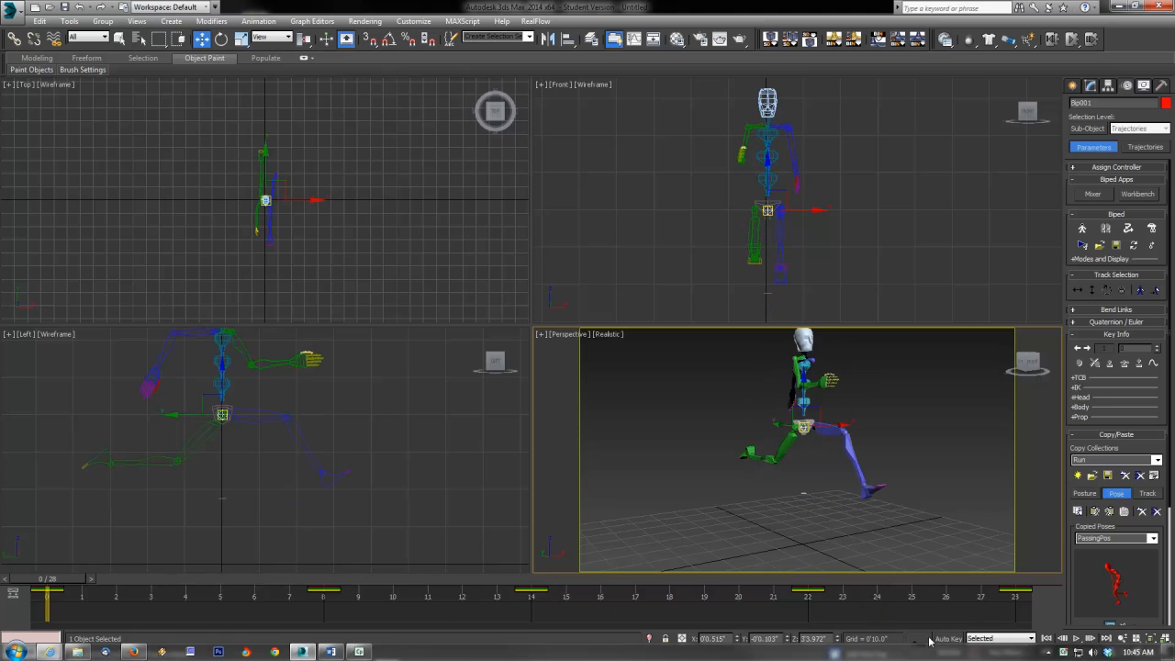
Step: With Auto Key, lower the centre of mass at frame 0 and copy that key to frames 14 and 28
{"action": "key", "text": "n"}
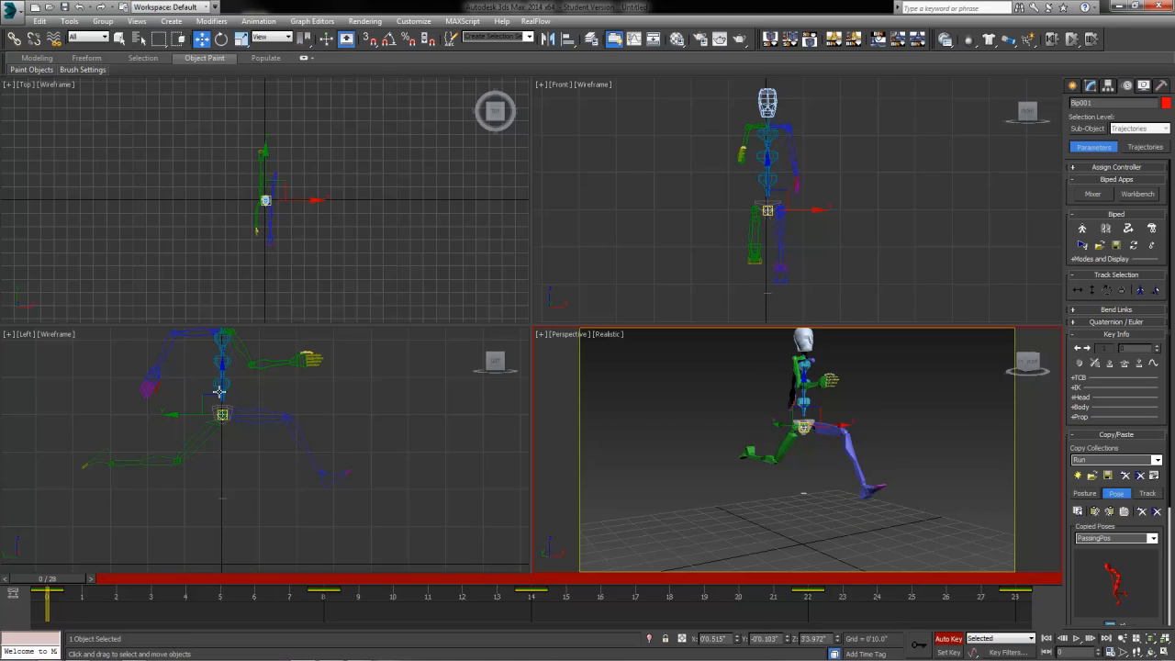
{"action": "left_click_drag", "start_coordinate": [223, 379], "coordinate": [226, 395]}
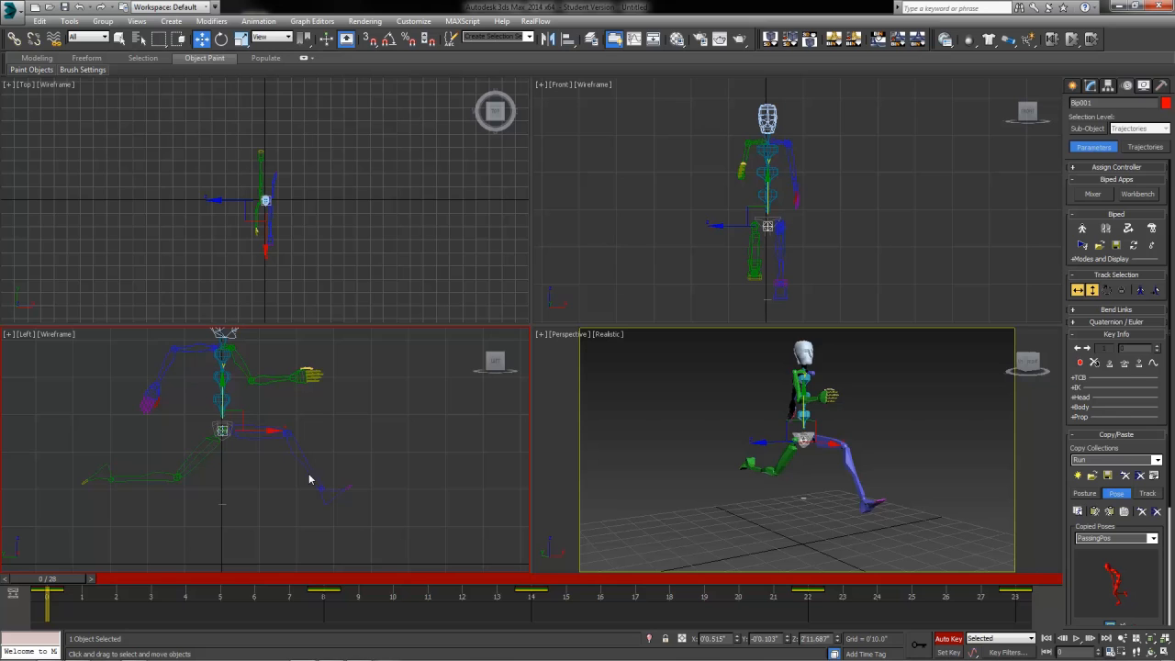
{"action": "left_click", "coordinate": [527, 579]}
{"action": "left_click", "coordinate": [55, 597]}
{"action": "left_click_drag", "start_coordinate": [55, 596], "coordinate": [1005, 612], "text": "shift"}
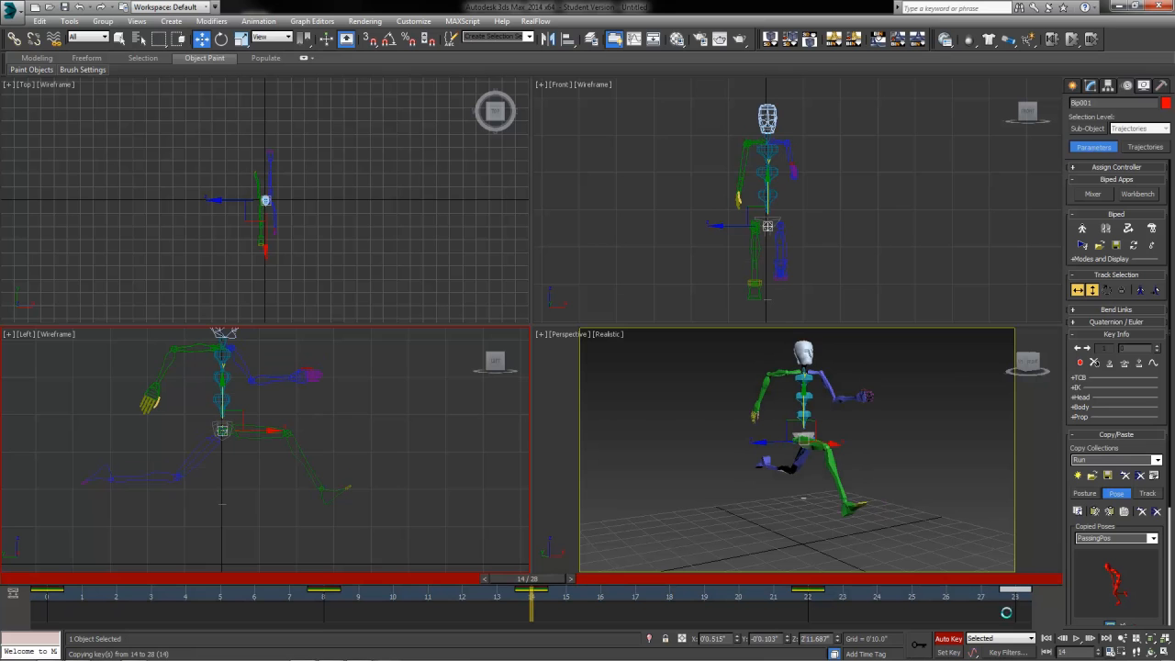
{"action": "left_click_drag", "start_coordinate": [533, 583], "coordinate": [46, 633]}
{"action": "key", "text": "w"}
{"action": "left_click", "coordinate": [948, 639]}
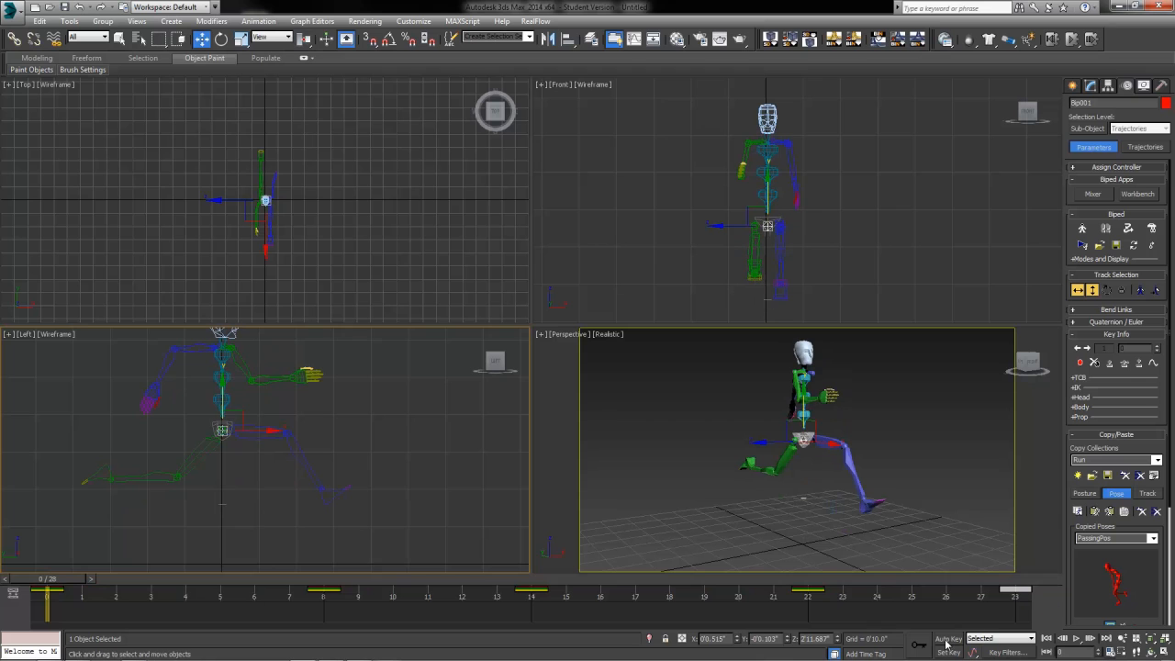
Step: Select the three spine links and move their key from frame 9 to frame 10
{"action": "key", "text": "n"}
{"action": "left_click_drag", "start_coordinate": [44, 588], "coordinate": [314, 602]}
{"action": "key", "text": "w"}
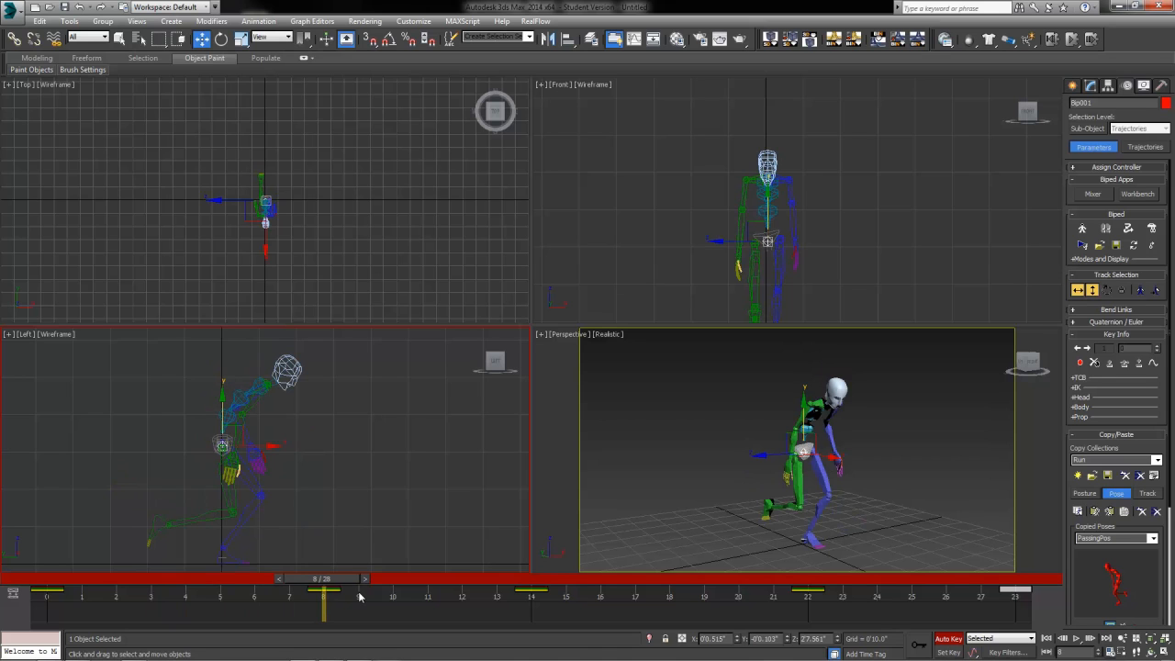
{"action": "left_click", "coordinate": [222, 413]}
{"action": "left_click", "coordinate": [237, 395], "text": "ctrl"}
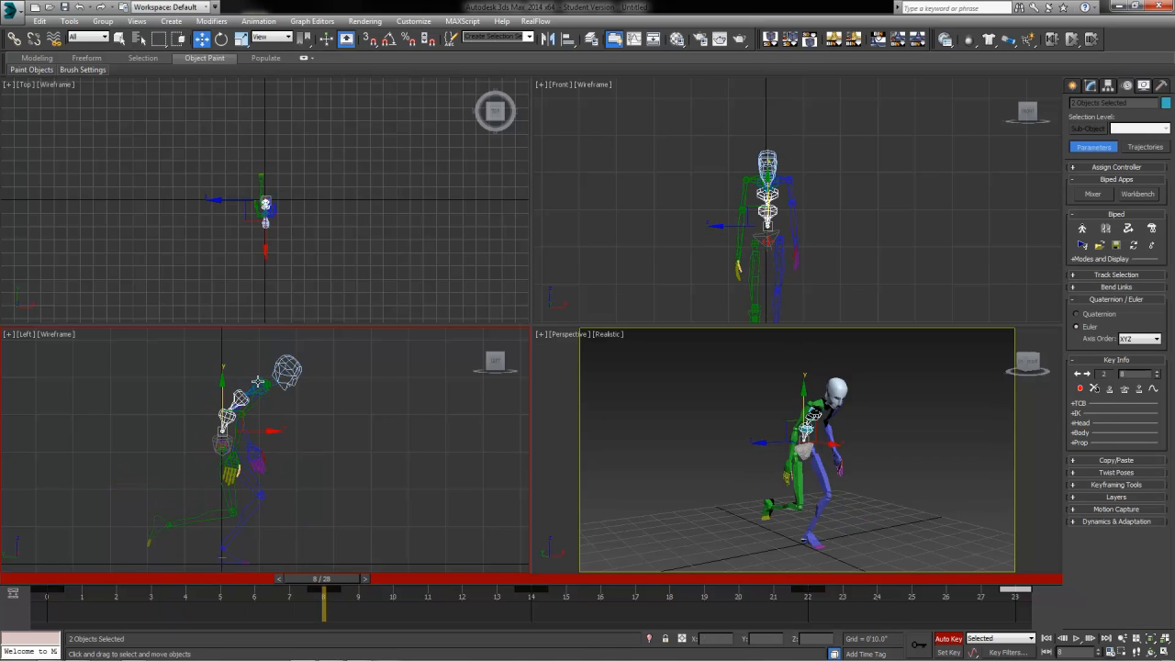
{"action": "left_click", "coordinate": [258, 382], "text": "ctrl"}
{"action": "mouse_move", "coordinate": [357, 593]}
{"action": "left_mouse_down"}
{"action": "mouse_move", "coordinate": [218, 580]}
{"action": "mouse_move", "coordinate": [373, 604]}
{"action": "left_mouse_up"}
{"action": "left_click_drag", "start_coordinate": [358, 592], "coordinate": [604, 595]}
{"action": "key", "text": "w"}
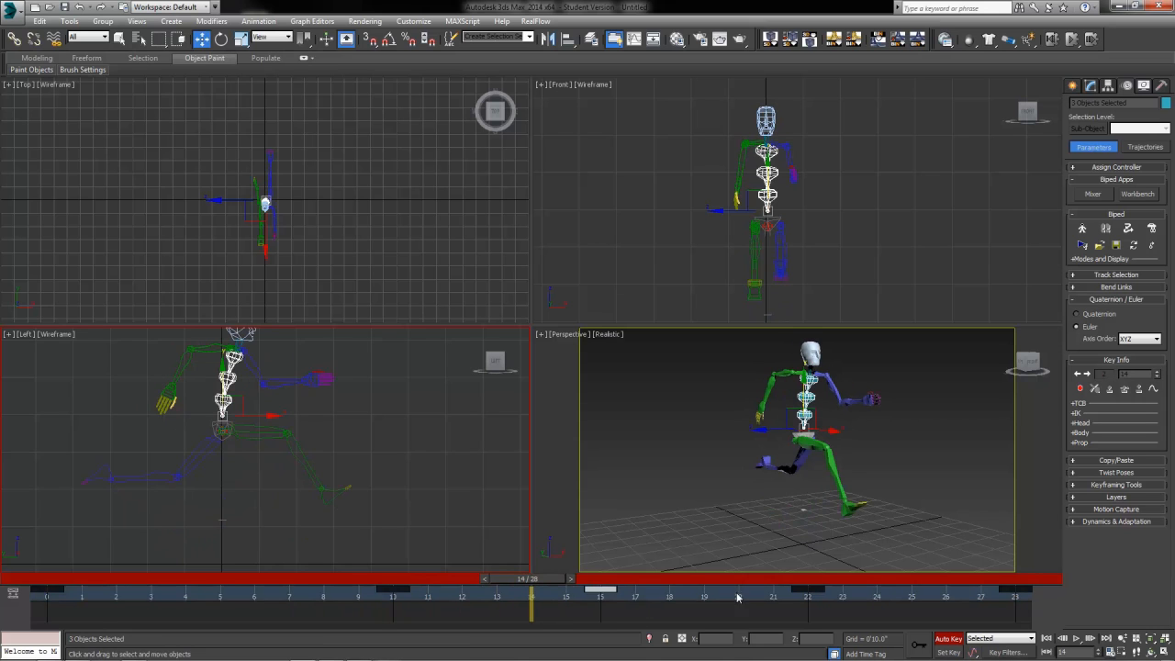
Step: Shift the spine keys later (14→16, 28 one frame on, 0→2) and scrub the cycle
{"action": "left_click_drag", "start_coordinate": [759, 600], "coordinate": [876, 590]}
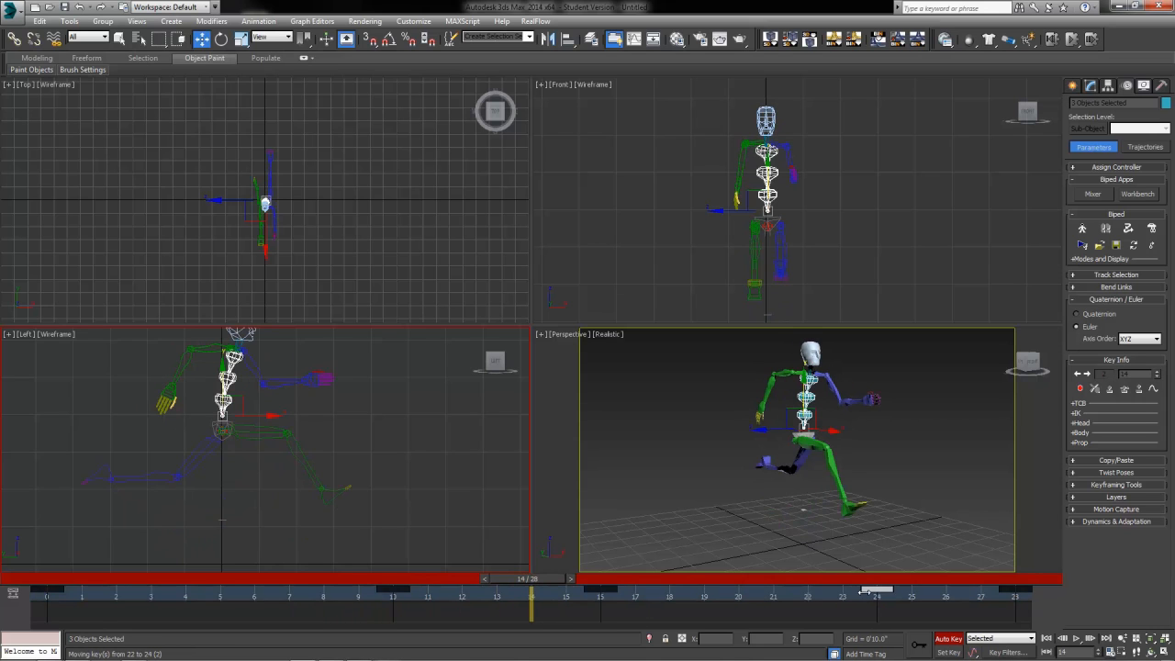
{"action": "left_click", "coordinate": [1010, 590]}
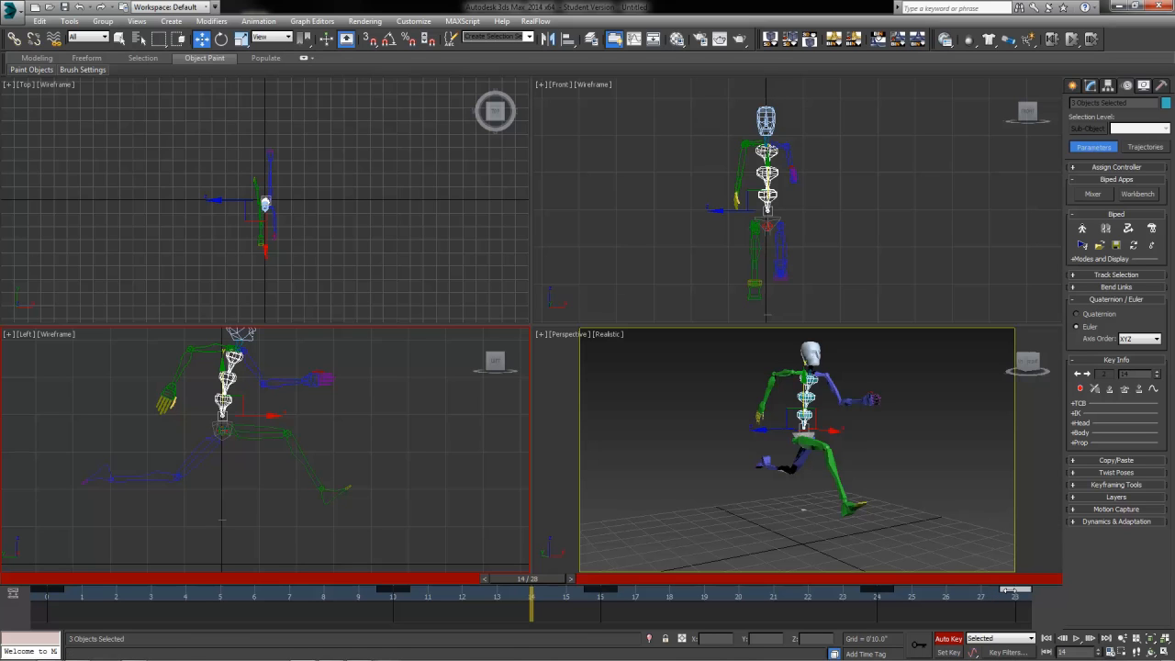
{"action": "left_click_drag", "start_coordinate": [1021, 594], "coordinate": [1050, 593]}
{"action": "mouse_move", "coordinate": [102, 600]}
{"action": "left_mouse_down"}
{"action": "mouse_move", "coordinate": [32, 604]}
{"action": "mouse_move", "coordinate": [109, 598]}
{"action": "left_mouse_up"}
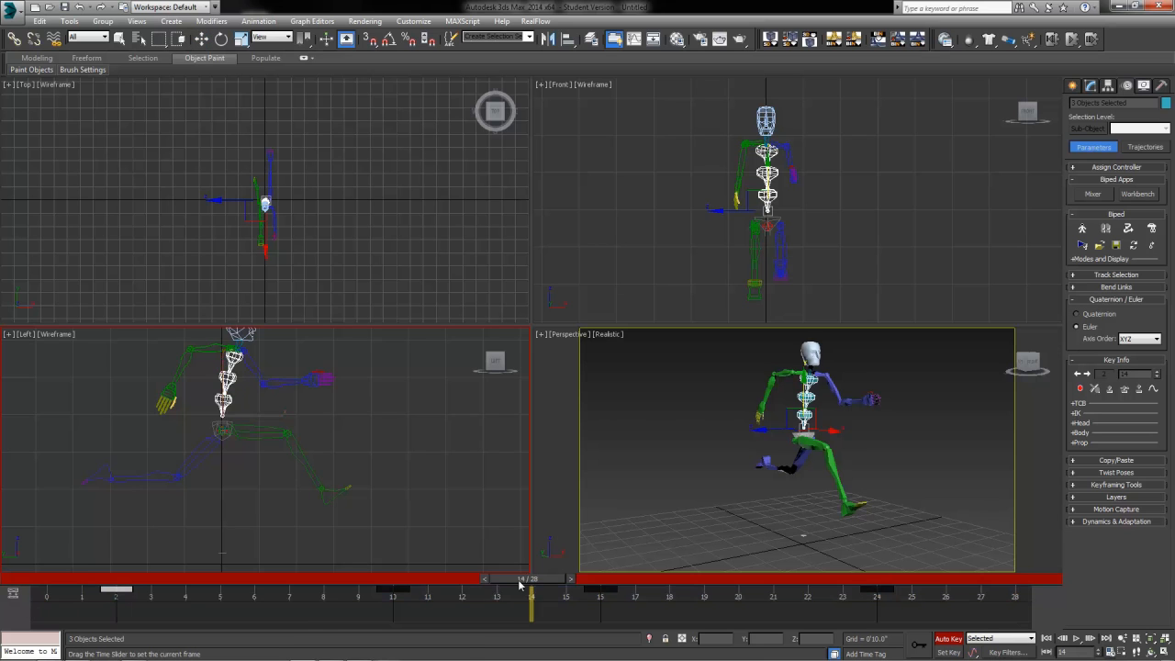
{"action": "left_click_drag", "start_coordinate": [523, 578], "coordinate": [739, 651]}
{"action": "left_click_drag", "start_coordinate": [735, 578], "coordinate": [44, 578]}
{"action": "left_click", "coordinate": [1077, 638]}
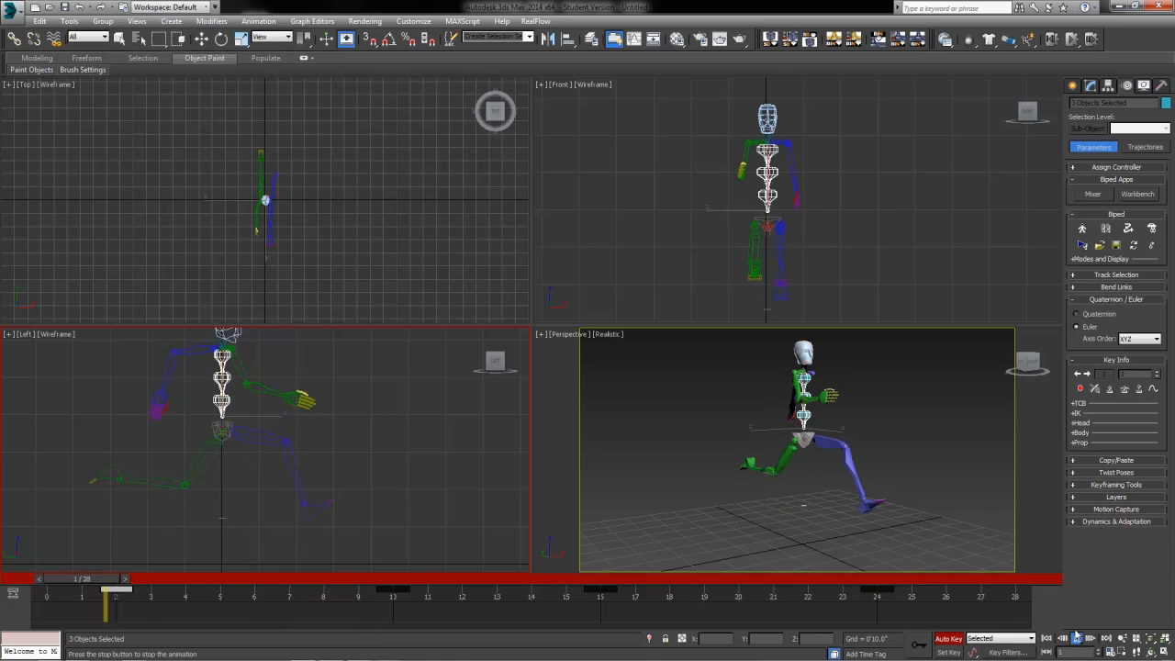
{"action": "left_click", "coordinate": [956, 503]}
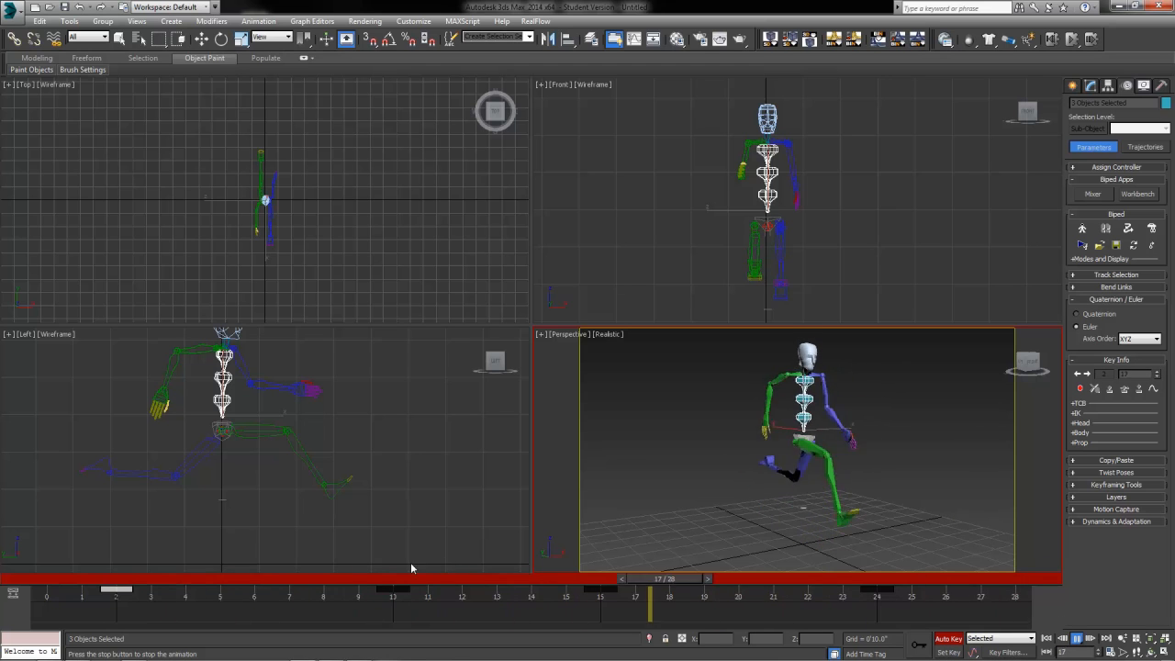
{"action": "left_click", "coordinate": [285, 582]}
{"action": "left_click_drag", "start_coordinate": [264, 586], "coordinate": [1016, 654]}
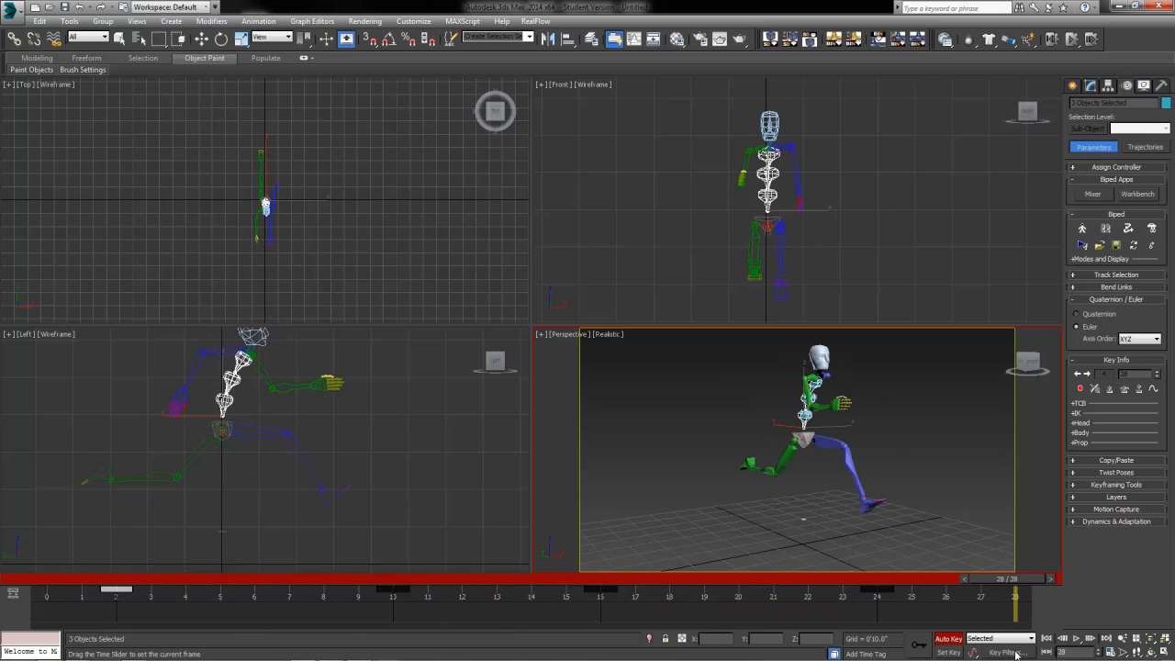
{"action": "left_click", "coordinate": [42, 581]}
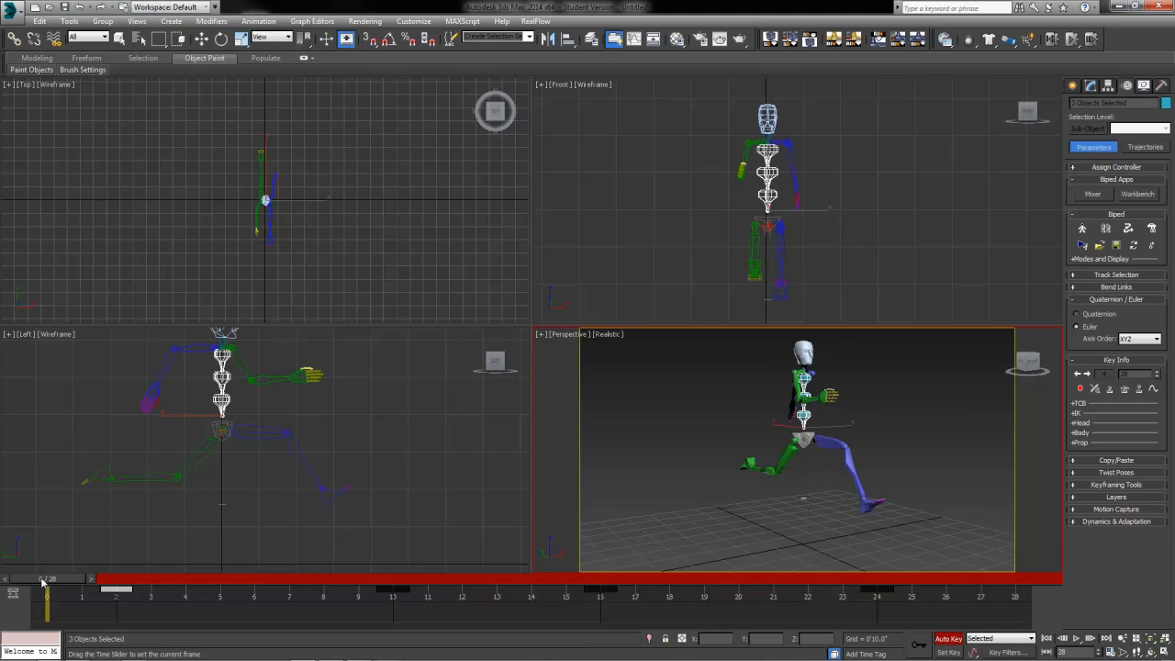
{"action": "mouse_move", "coordinate": [57, 581]}
{"action": "left_mouse_down"}
{"action": "mouse_move", "coordinate": [157, 581]}
{"action": "mouse_move", "coordinate": [41, 584]}
{"action": "left_mouse_up"}
{"action": "key", "text": "w"}
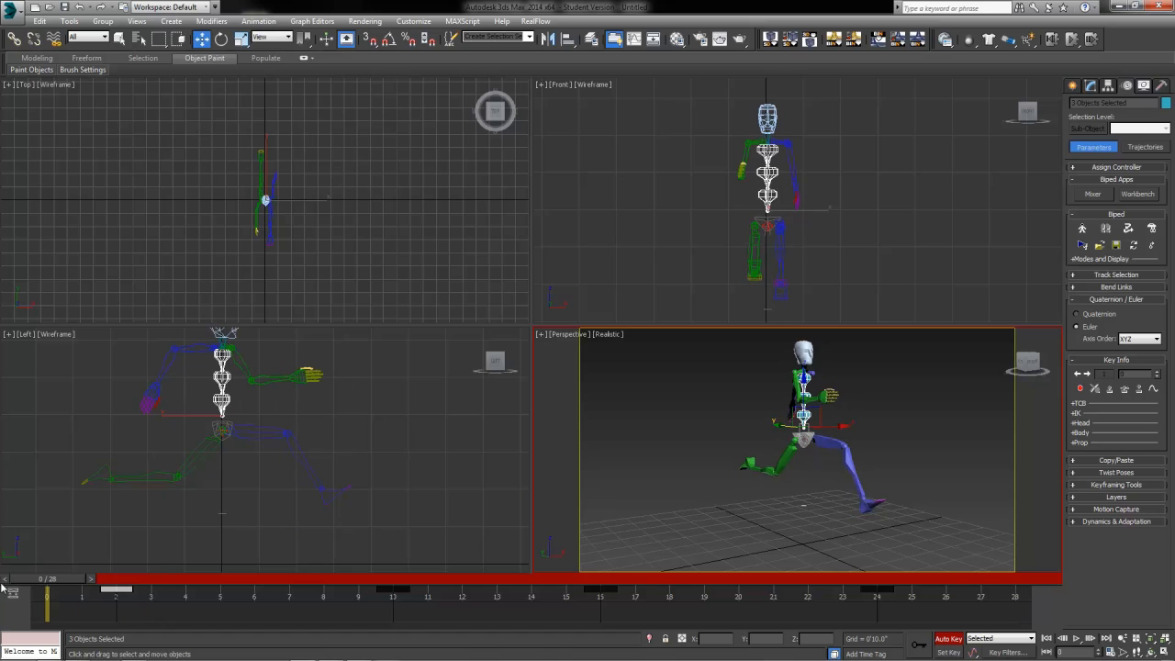
Step: Set a spine key at frame 28 with Set Key and Shift-drag copy it to frame 0
{"action": "left_click", "coordinate": [1011, 598]}
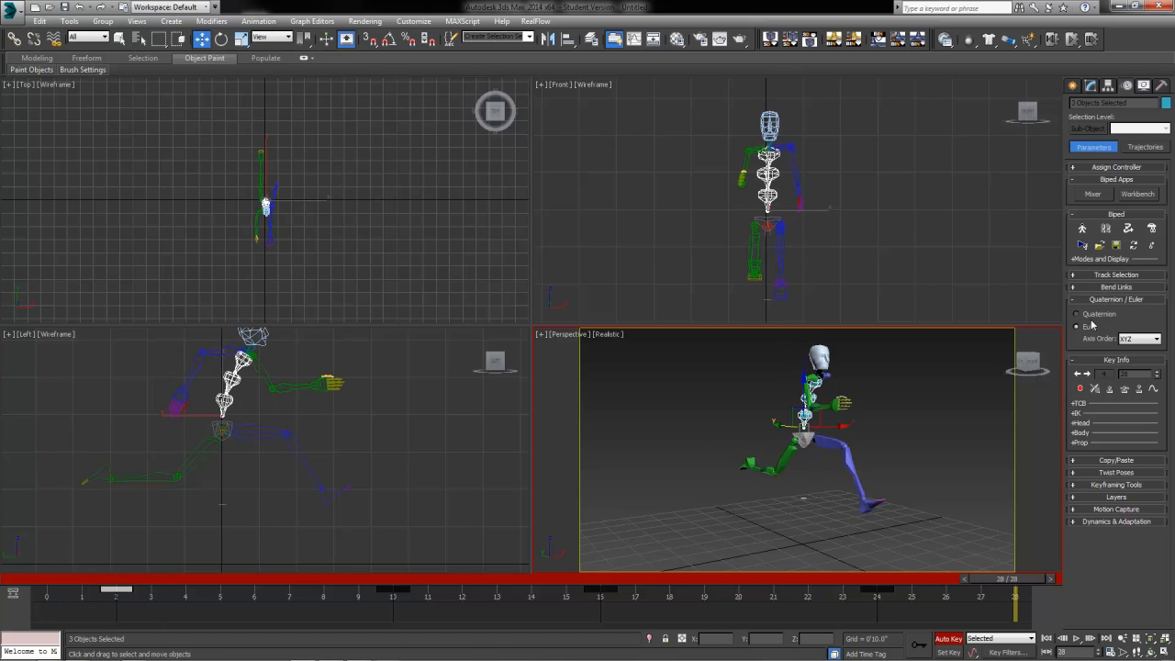
{"action": "left_click", "coordinate": [1079, 388]}
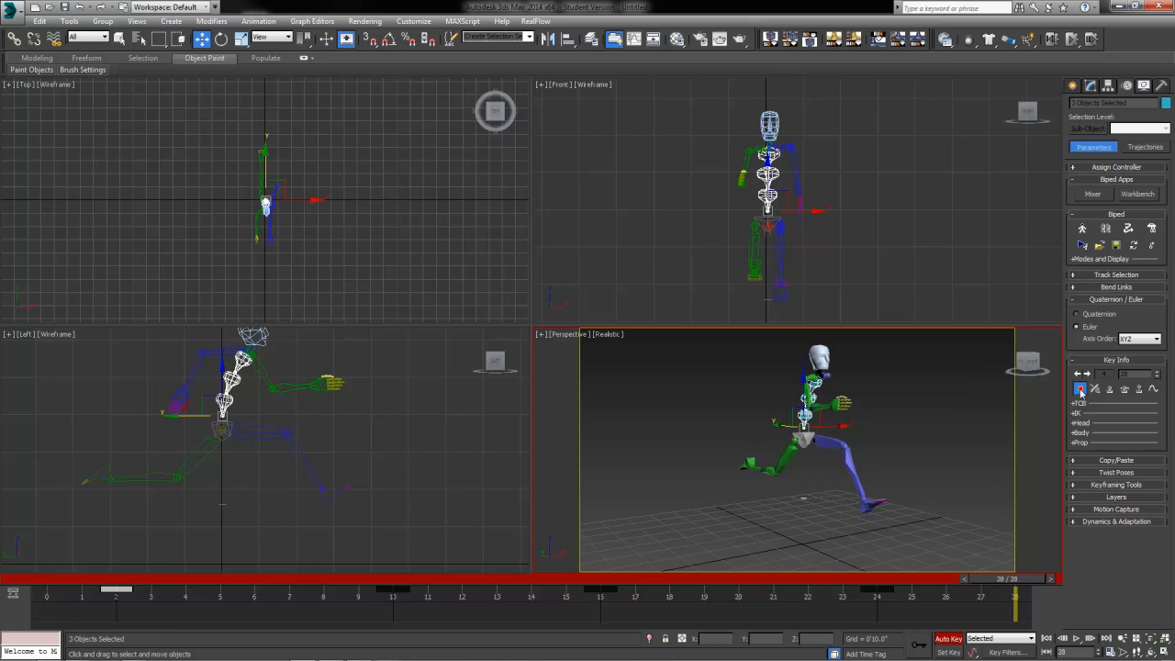
{"action": "left_click", "coordinate": [1014, 589]}
{"action": "left_click_drag", "start_coordinate": [1015, 589], "coordinate": [167, 624], "text": "shift"}
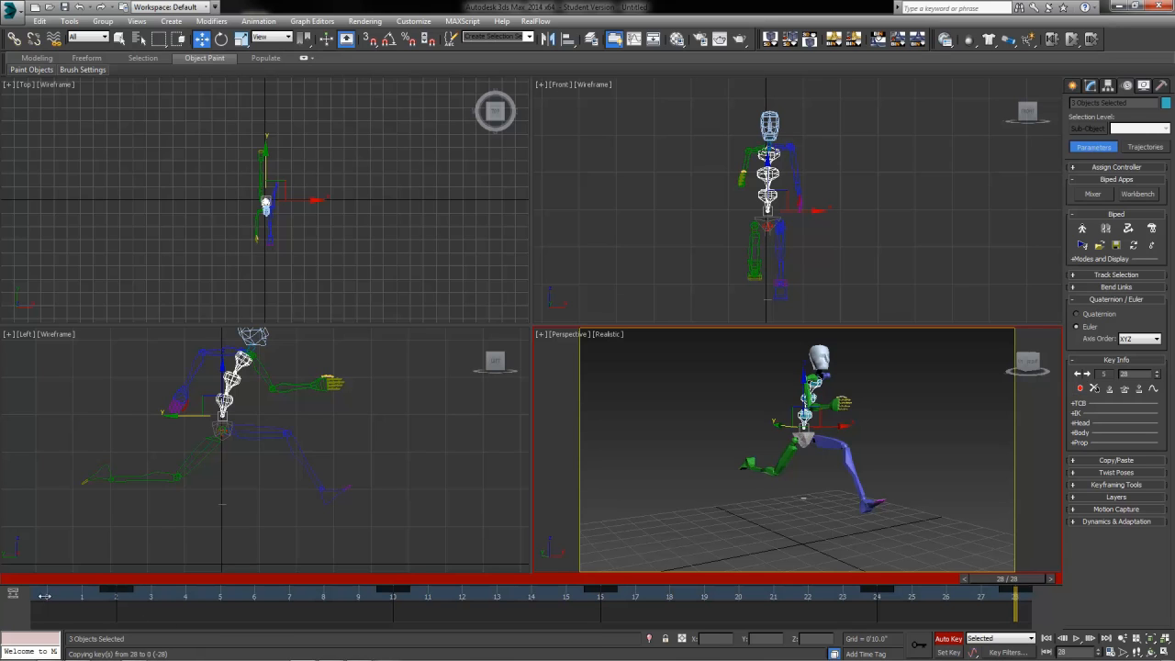
{"action": "left_click_drag", "start_coordinate": [255, 596], "coordinate": [255, 595], "text": "shift"}
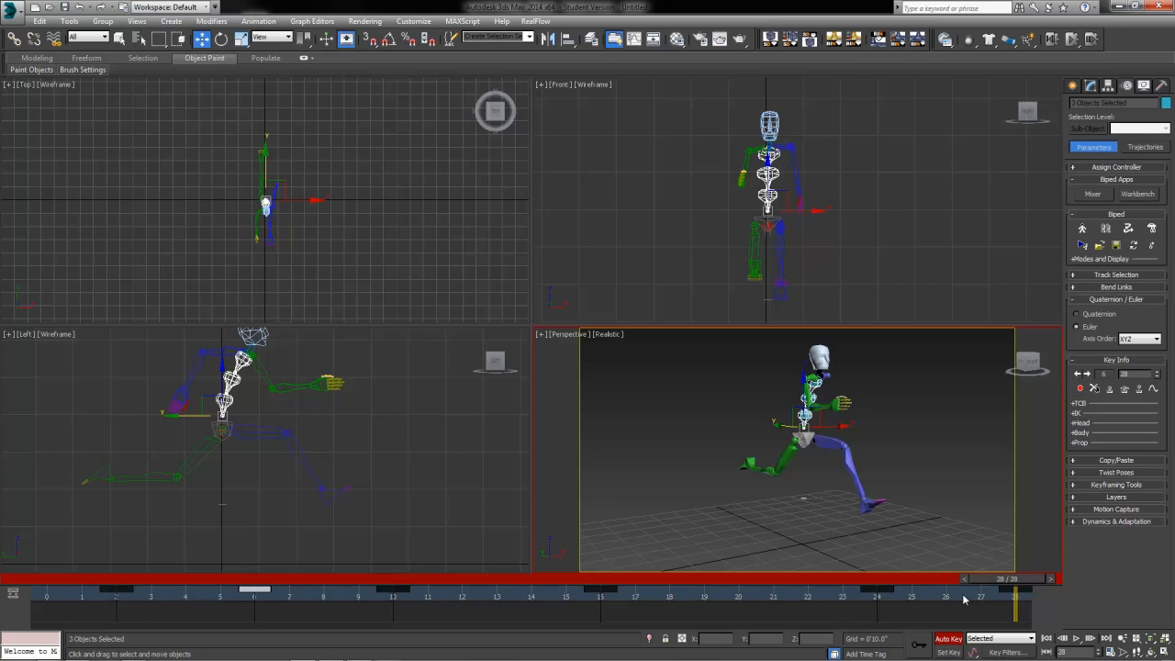
{"action": "left_click", "coordinate": [1010, 588]}
{"action": "left_click_drag", "start_coordinate": [1009, 588], "coordinate": [870, 598], "text": "shift"}
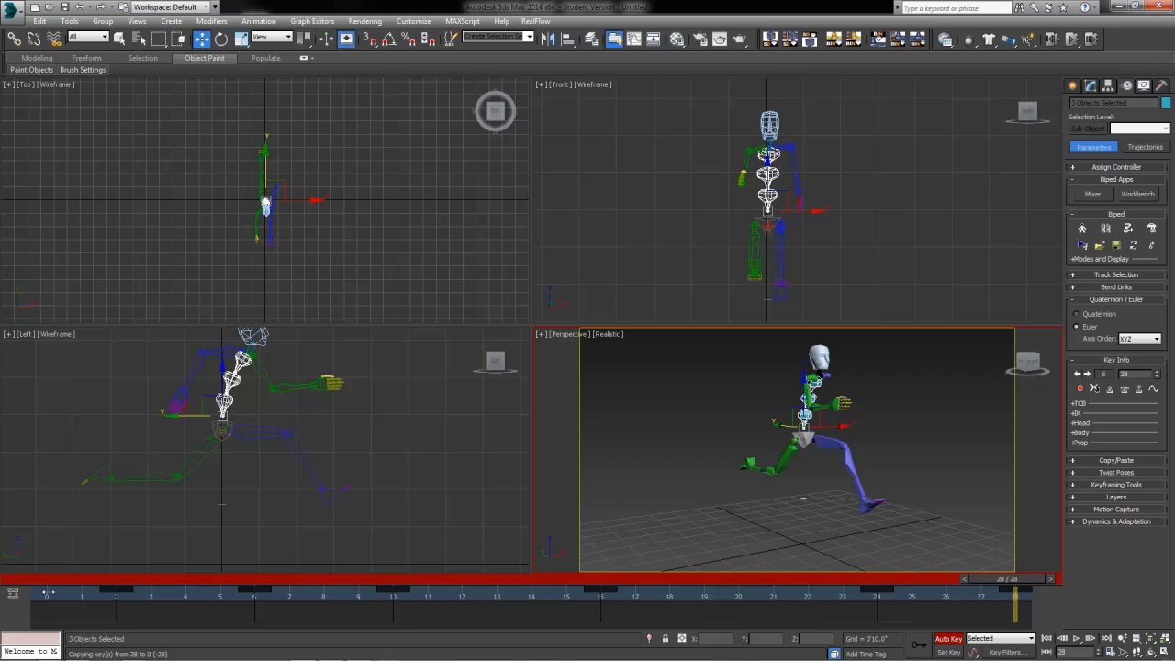
{"action": "left_click_drag", "start_coordinate": [48, 594], "coordinate": [47, 594], "text": "shift"}
{"action": "left_click", "coordinate": [1014, 589]}
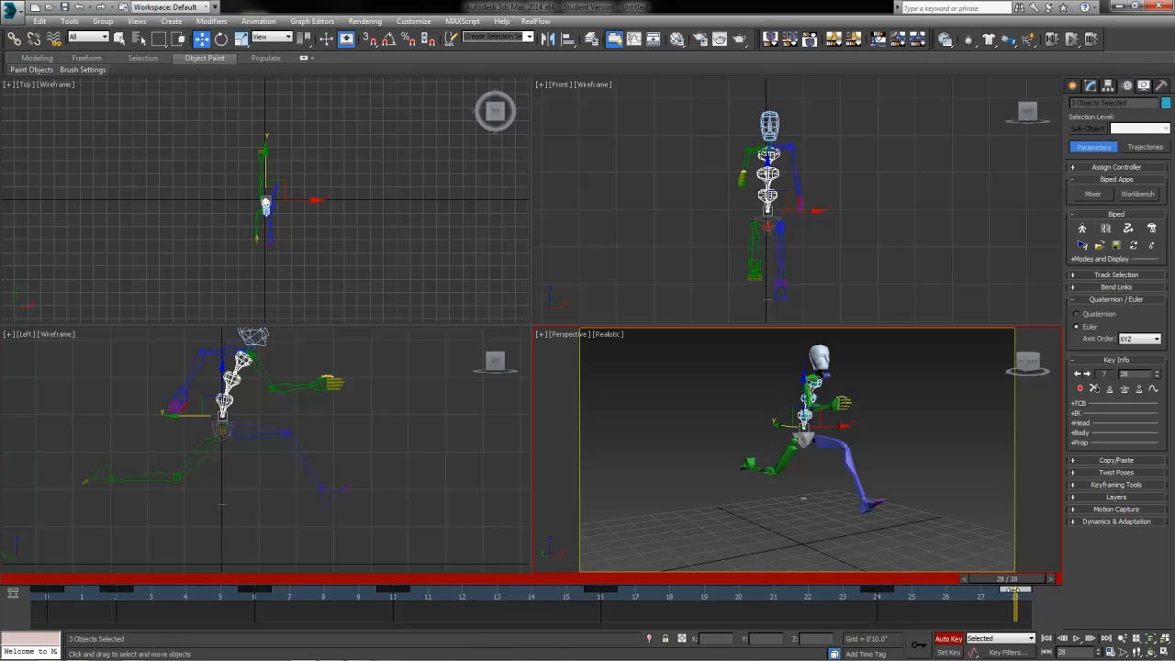
{"action": "left_click_drag", "start_coordinate": [1014, 590], "coordinate": [966, 595], "text": "shift"}
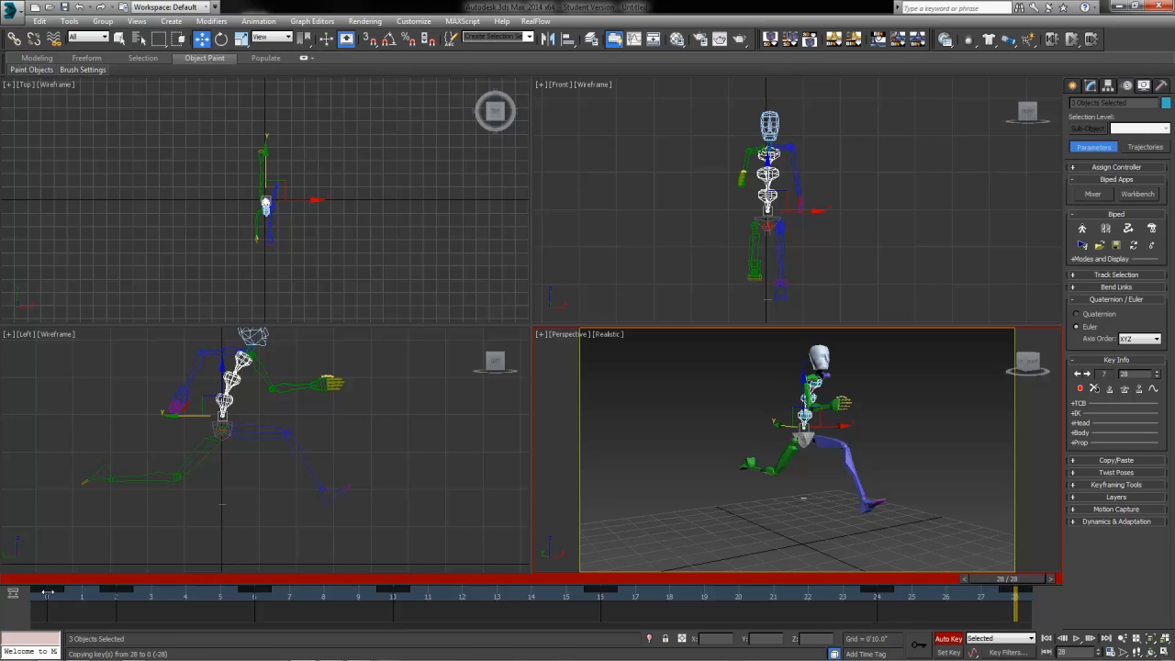
{"action": "mouse_move", "coordinate": [47, 592]}
{"action": "left_mouse_down", "text": "shift"}
{"action": "mouse_move", "coordinate": [57, 581]}
{"action": "mouse_move", "coordinate": [39, 582]}
{"action": "mouse_move", "coordinate": [591, 624]}
{"action": "mouse_move", "coordinate": [42, 601]}
{"action": "left_mouse_up", "text": "shift"}
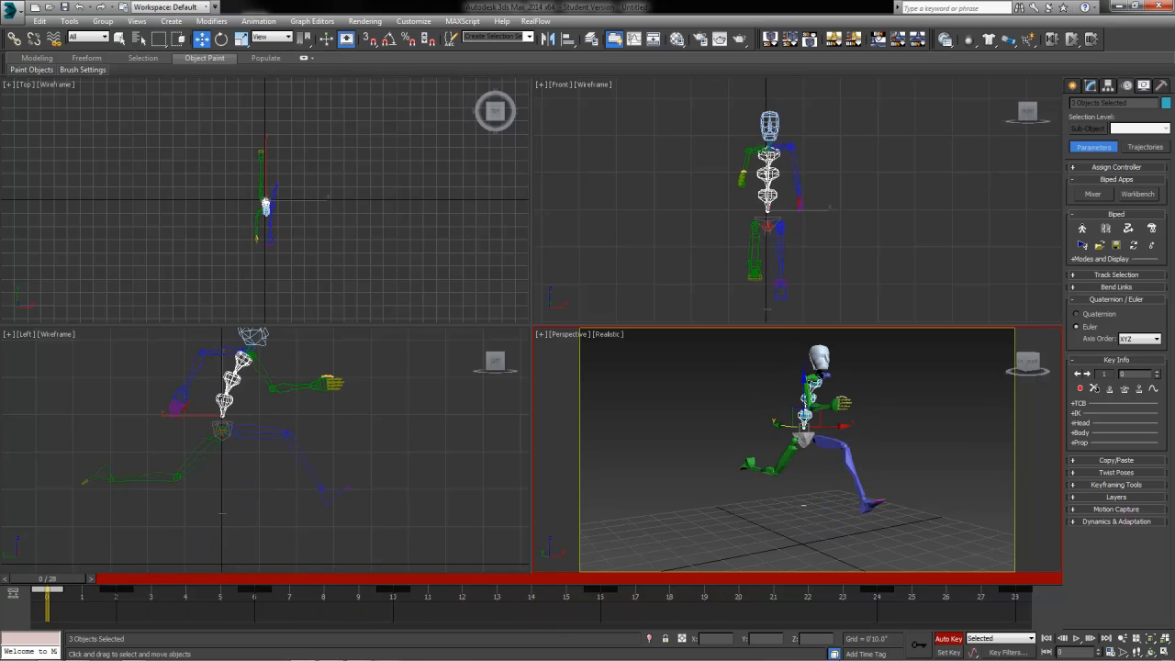
Step: Play the loop, then move the head's keys from frame 8 to 9 and 22 to 23
{"action": "left_click", "coordinate": [1077, 638]}
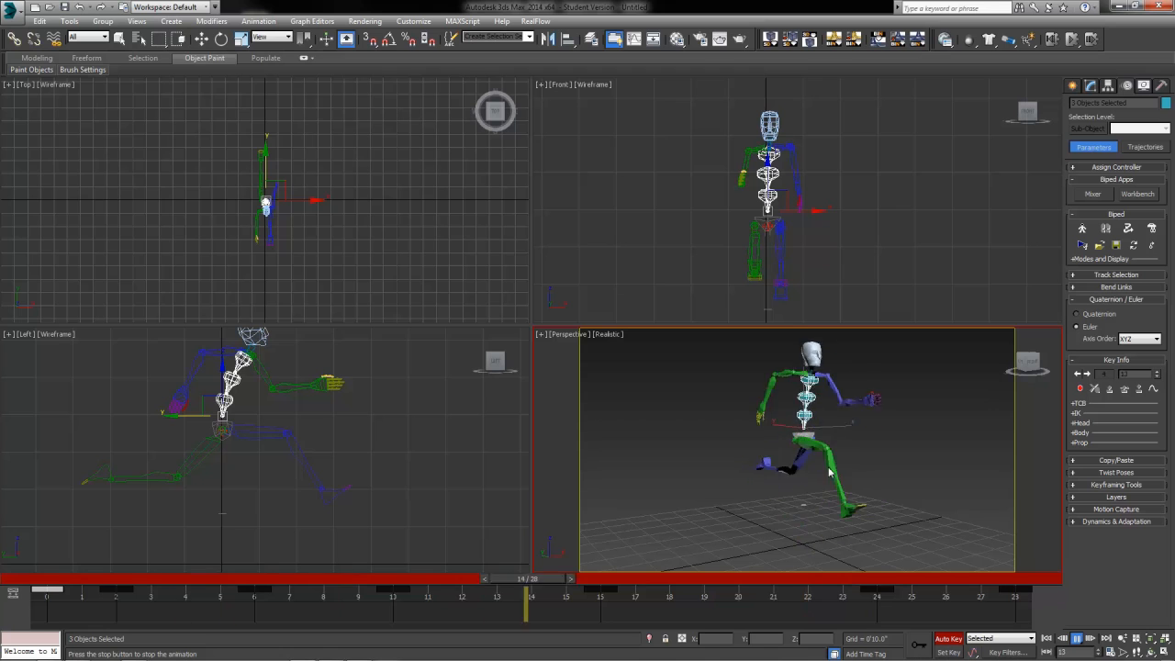
{"action": "left_click", "coordinate": [152, 580]}
{"action": "left_click", "coordinate": [241, 345]}
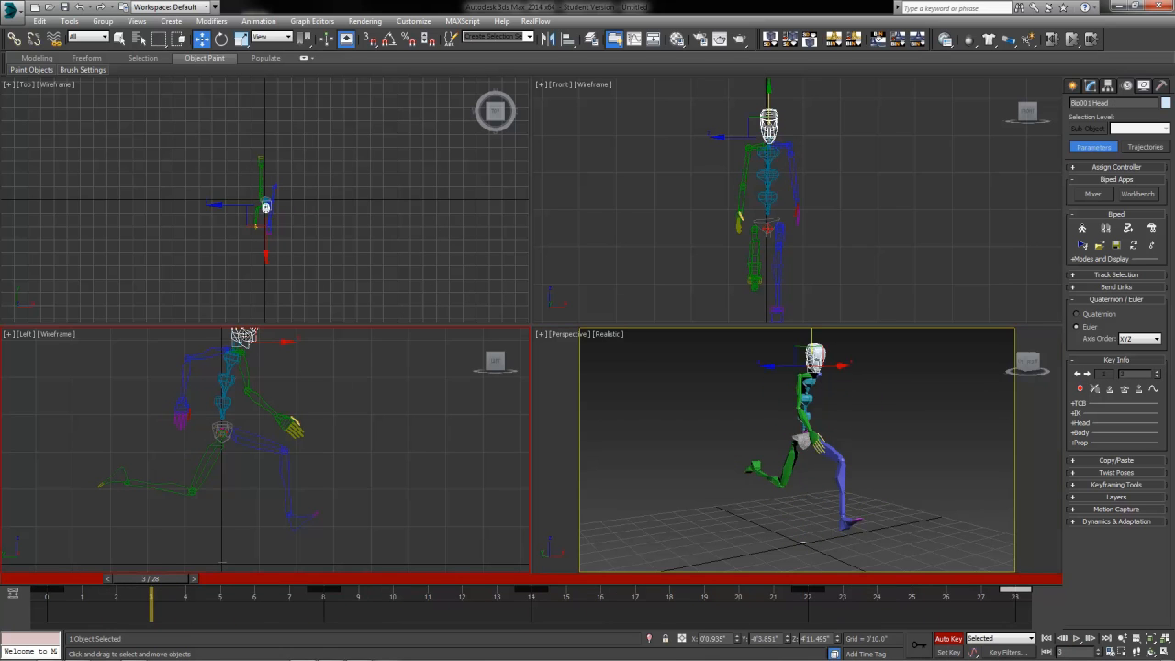
{"action": "left_click", "coordinate": [324, 588]}
{"action": "left_click_drag", "start_coordinate": [324, 589], "coordinate": [358, 588]}
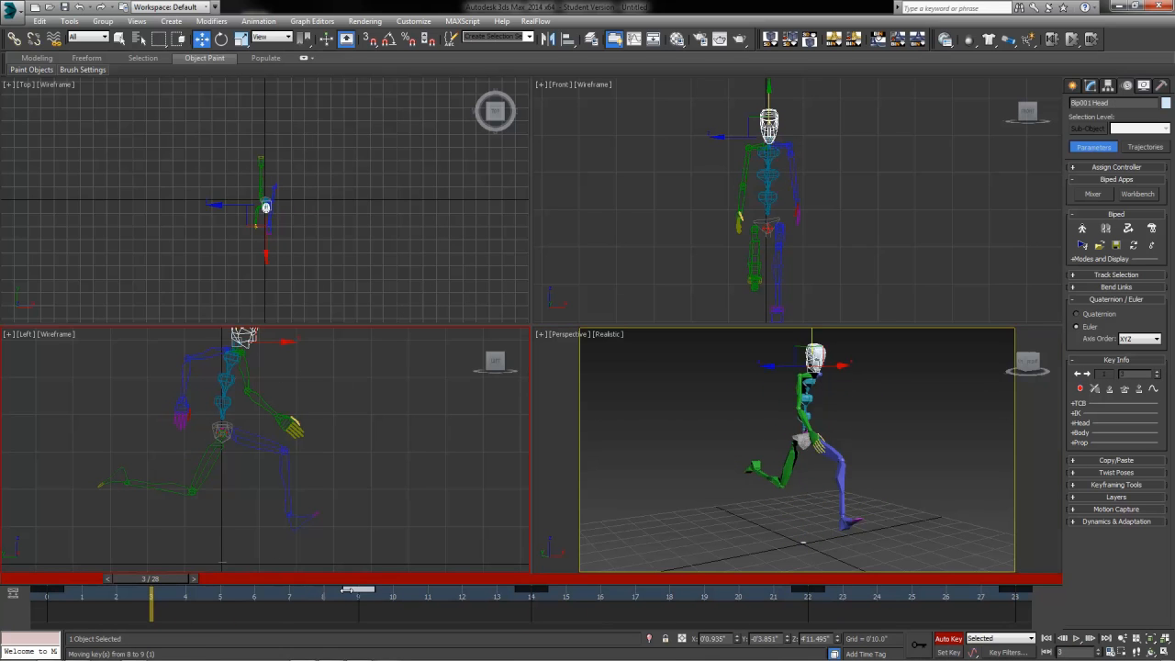
{"action": "left_click", "coordinate": [795, 592]}
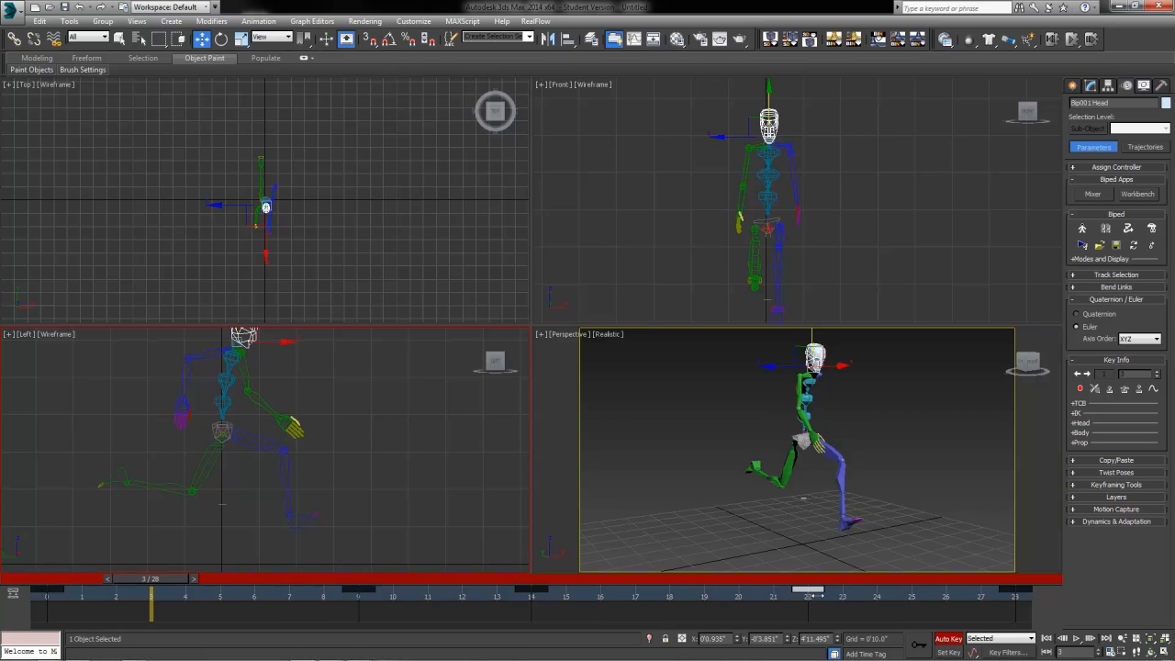
{"action": "left_click_drag", "start_coordinate": [795, 592], "coordinate": [829, 596]}
{"action": "left_click_drag", "start_coordinate": [152, 579], "coordinate": [44, 656]}
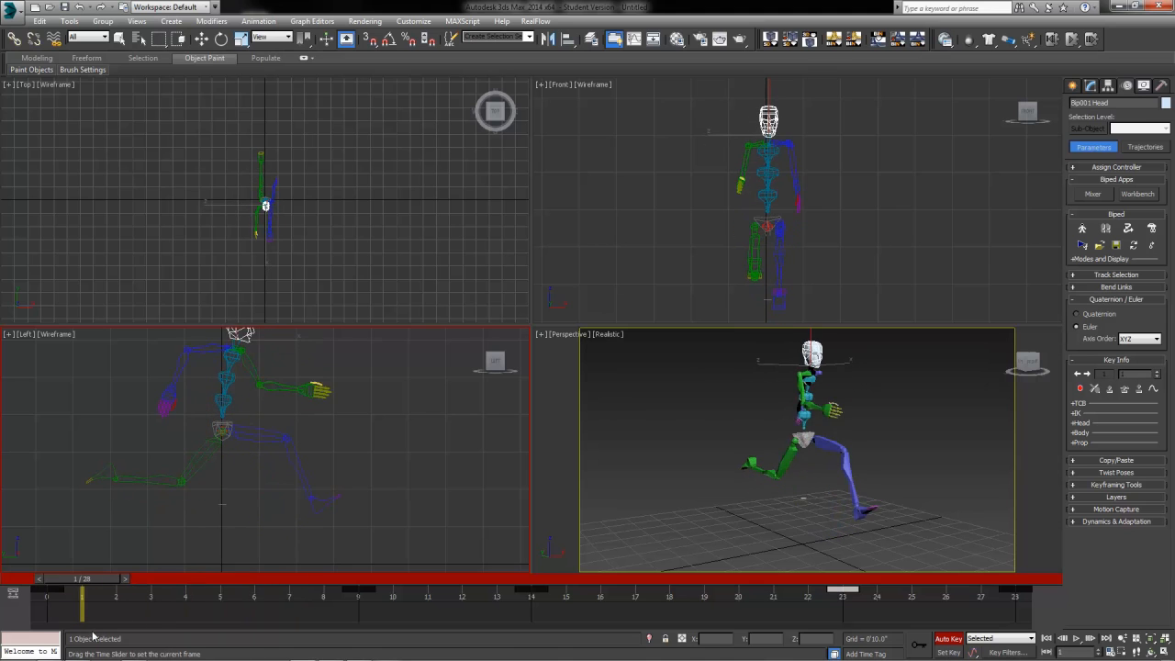
{"action": "left_click", "coordinate": [201, 38]}
Step: Select the three spine bones and delete their key at frame 0
{"action": "left_click", "coordinate": [232, 401]}
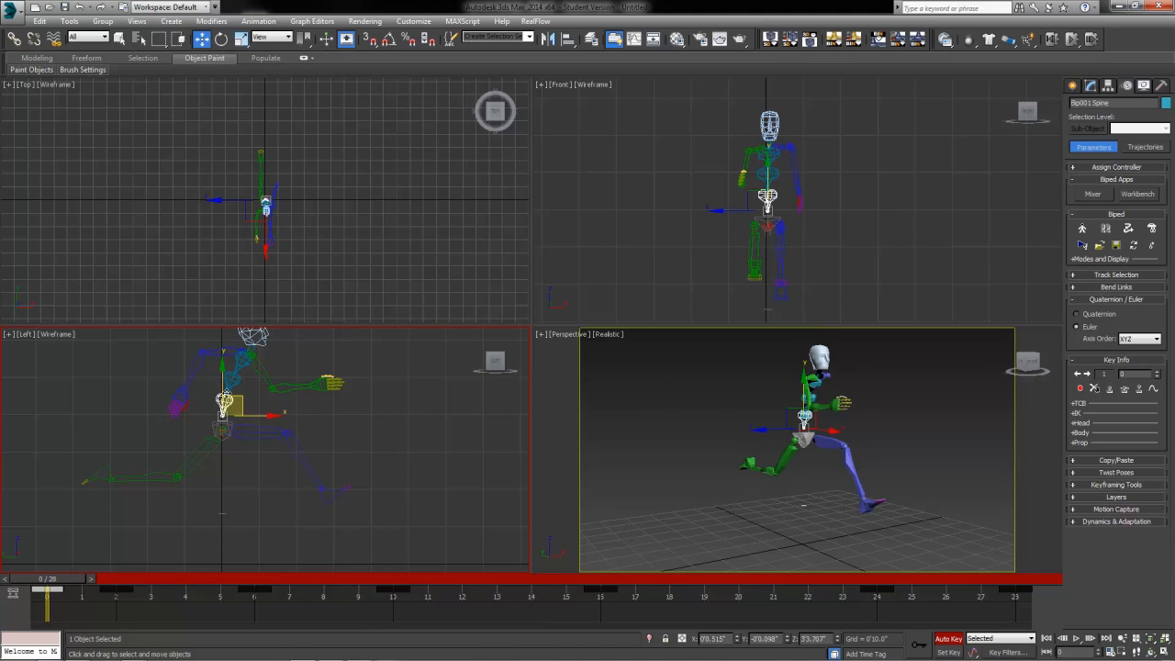
{"action": "left_click", "coordinate": [233, 381], "text": "ctrl"}
{"action": "left_click", "coordinate": [242, 360], "text": "ctrl"}
{"action": "left_click_drag", "start_coordinate": [71, 603], "coordinate": [43, 603]}
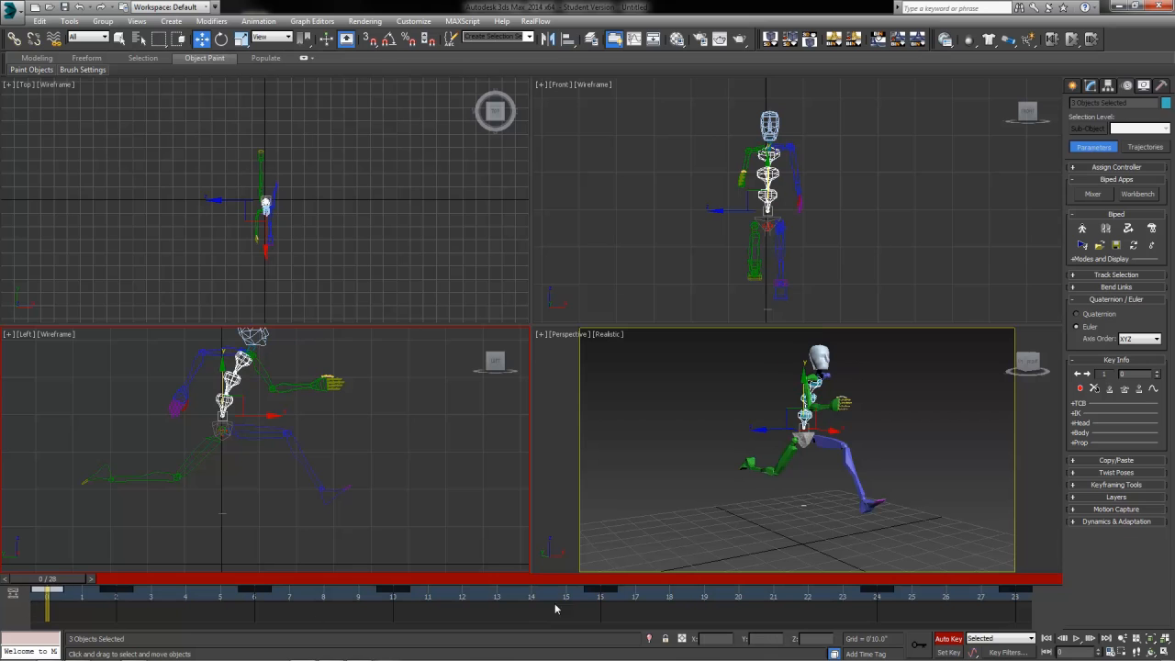
{"action": "key", "text": "Delete"}
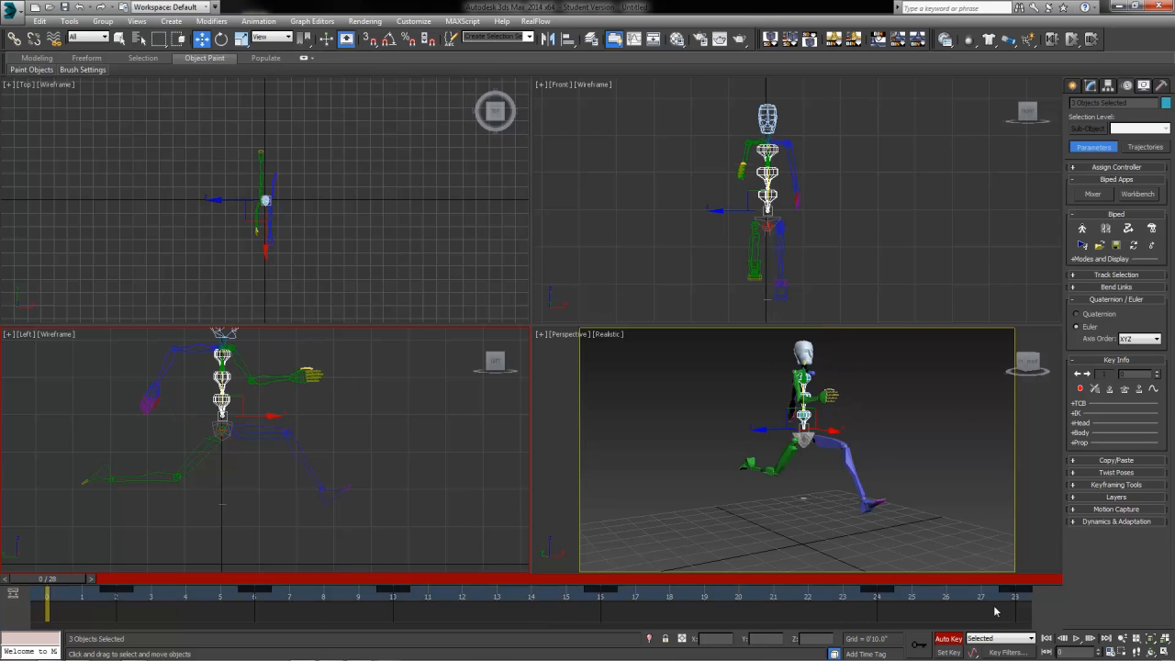
Step: Extend the animation end time to 30 and move the spine key from frame 30 to 28
{"action": "left_click", "coordinate": [1122, 651]}
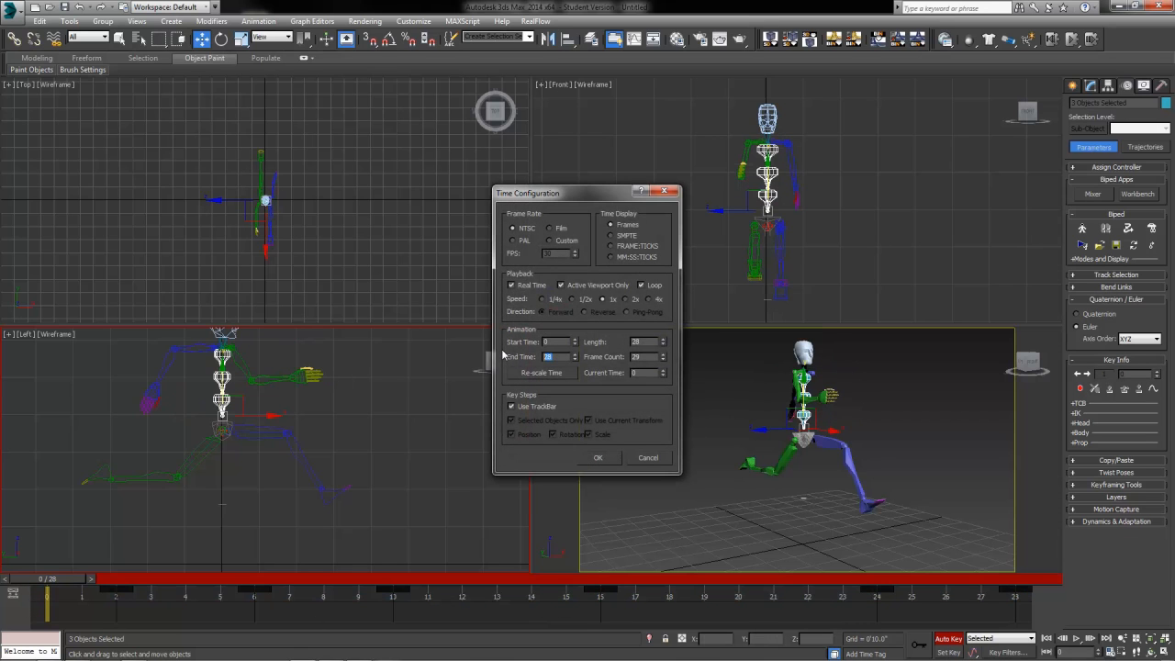
{"action": "key", "text": "Return"}
{"action": "left_click", "coordinate": [597, 457]}
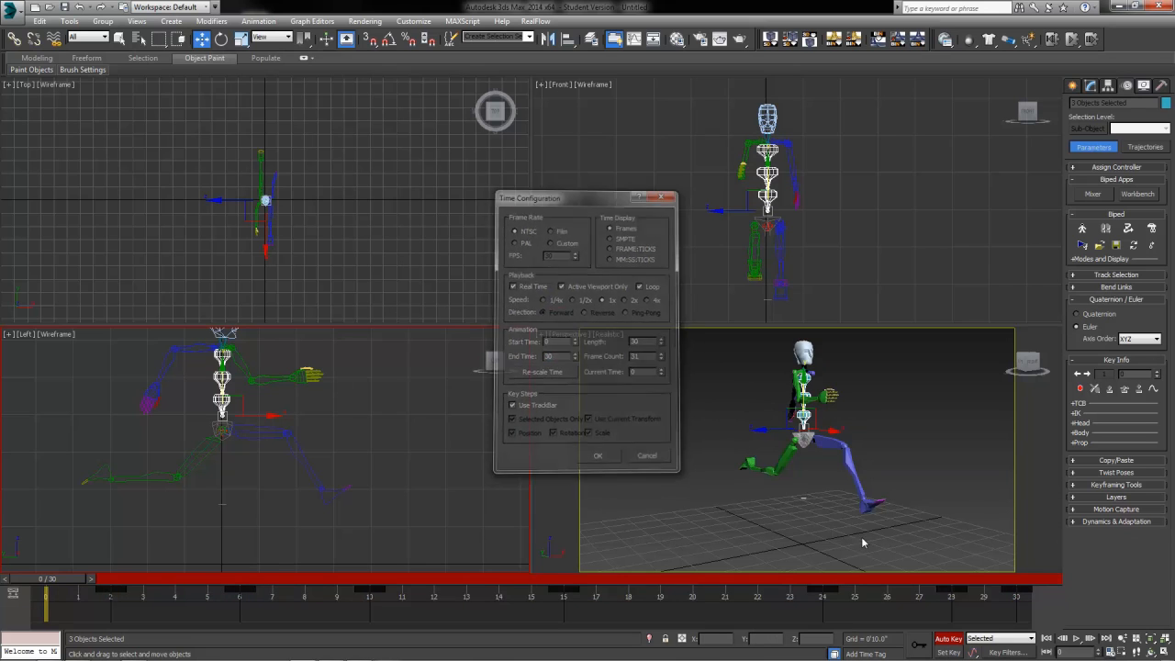
{"action": "left_click_drag", "start_coordinate": [1021, 596], "coordinate": [952, 595]}
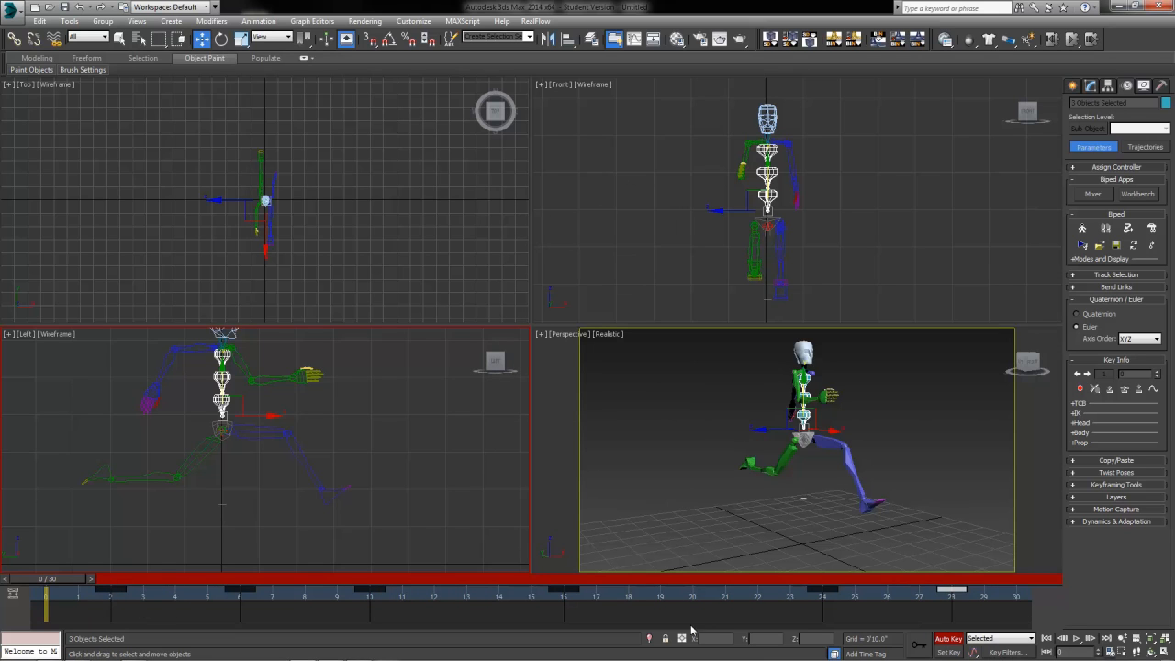
Step: Set the animation end time back to 28 frames
{"action": "left_click_drag", "start_coordinate": [140, 597], "coordinate": [986, 613]}
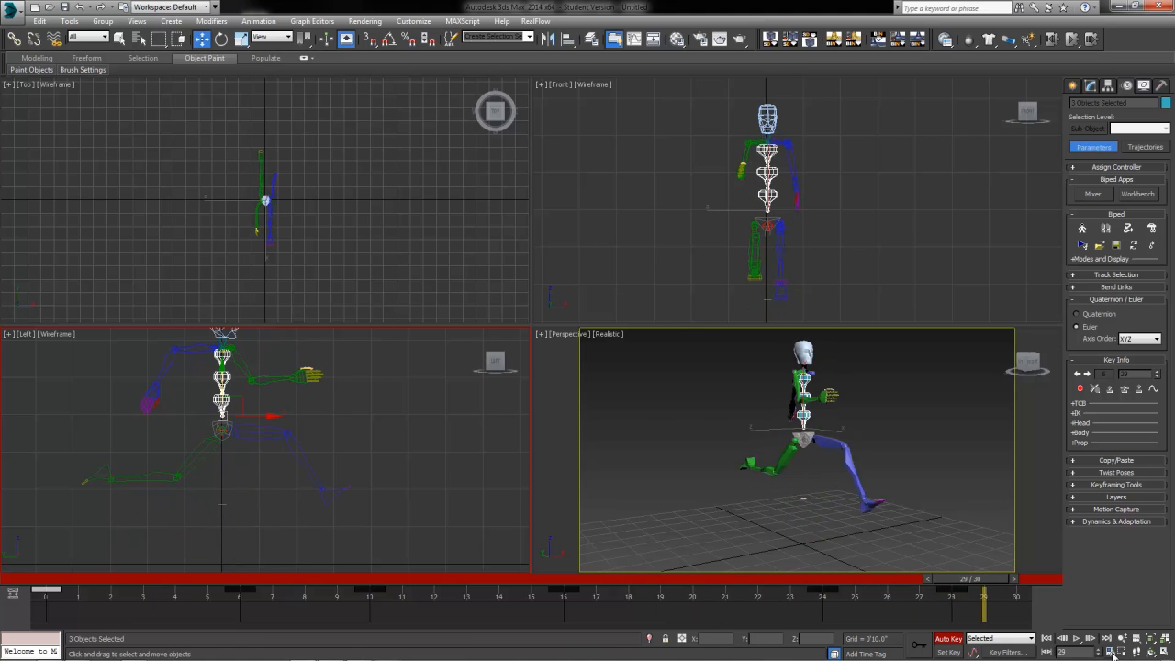
{"action": "left_click", "coordinate": [1110, 652]}
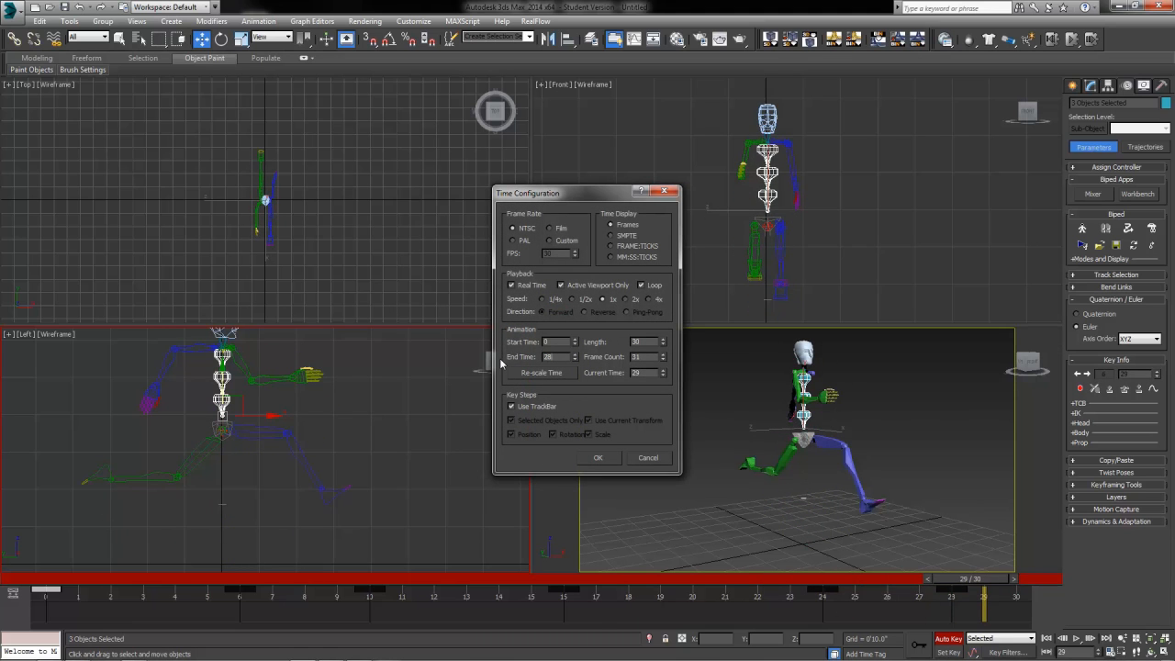
{"action": "key", "text": "Return"}
{"action": "left_click", "coordinate": [608, 458]}
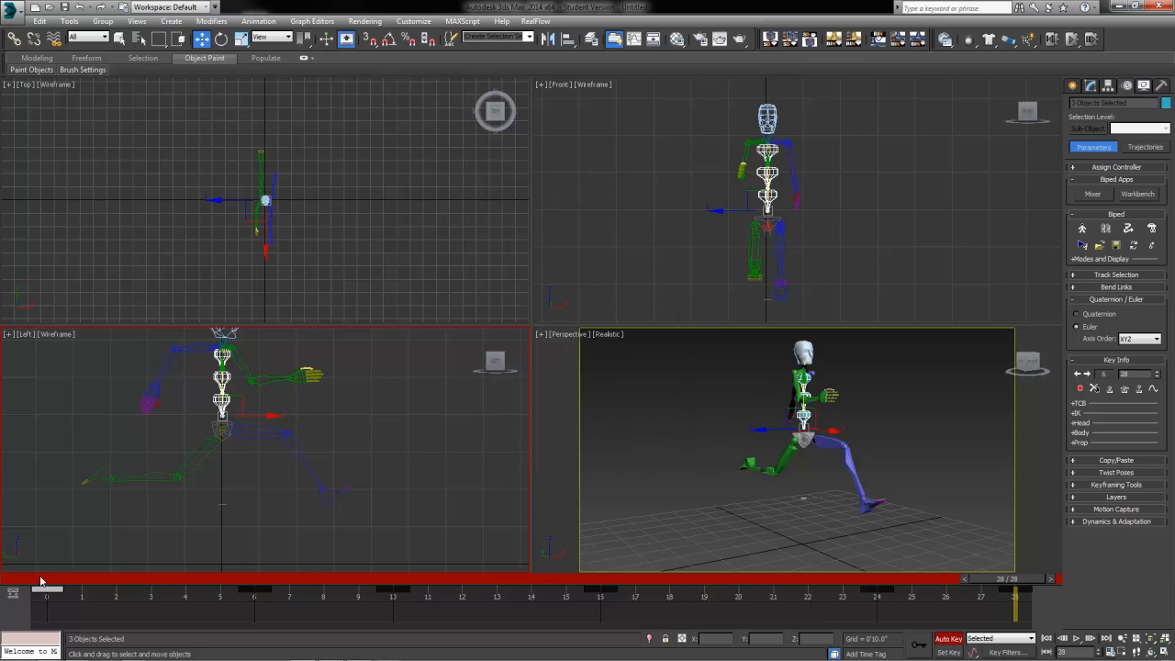
Step: Play the 28-frame run cycle, then stop and drag the time slider back to frame 0
{"action": "left_click", "coordinate": [1074, 639]}
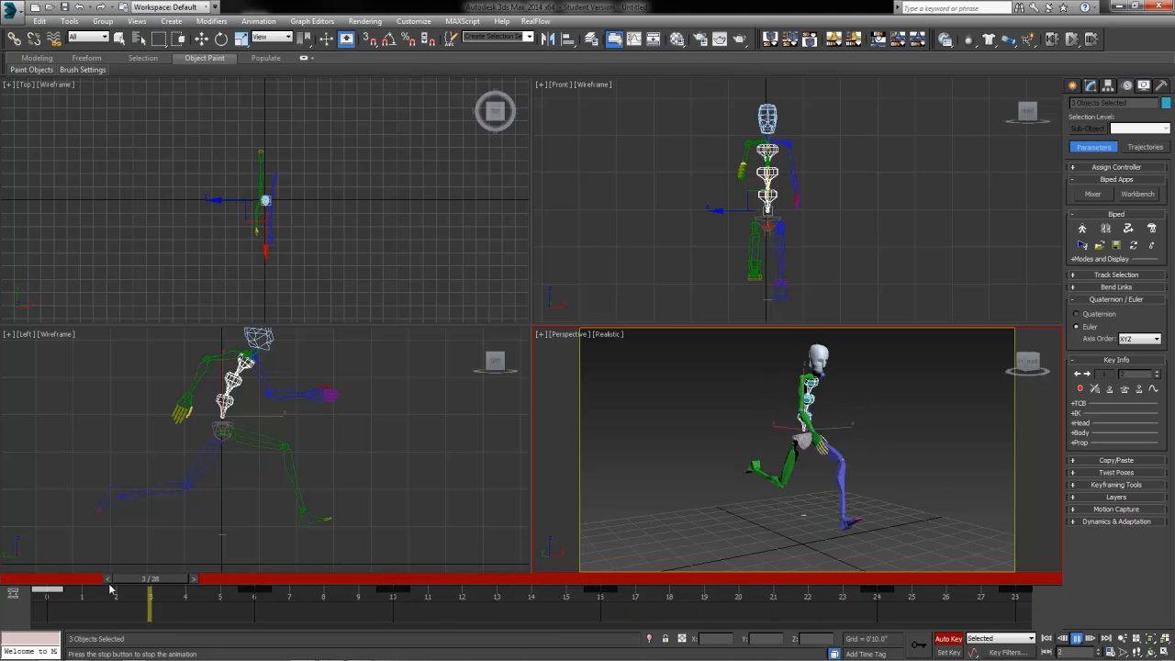
{"action": "left_click_drag", "start_coordinate": [110, 580], "coordinate": [255, 582]}
Step: Lower the biped's left foot to the ground at frame 5 and scrub to review it
{"action": "key", "text": "w"}
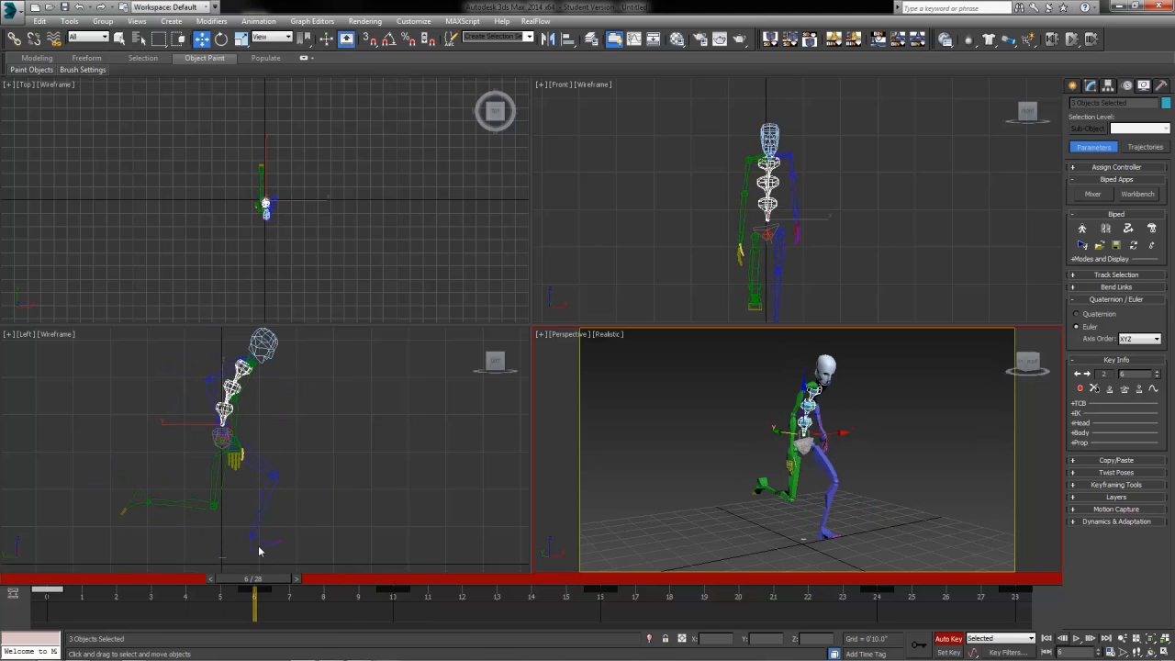
{"action": "left_click", "coordinate": [262, 548]}
{"action": "left_click", "coordinate": [260, 543]}
{"action": "middle_click_drag", "start_coordinate": [299, 538], "coordinate": [326, 466]}
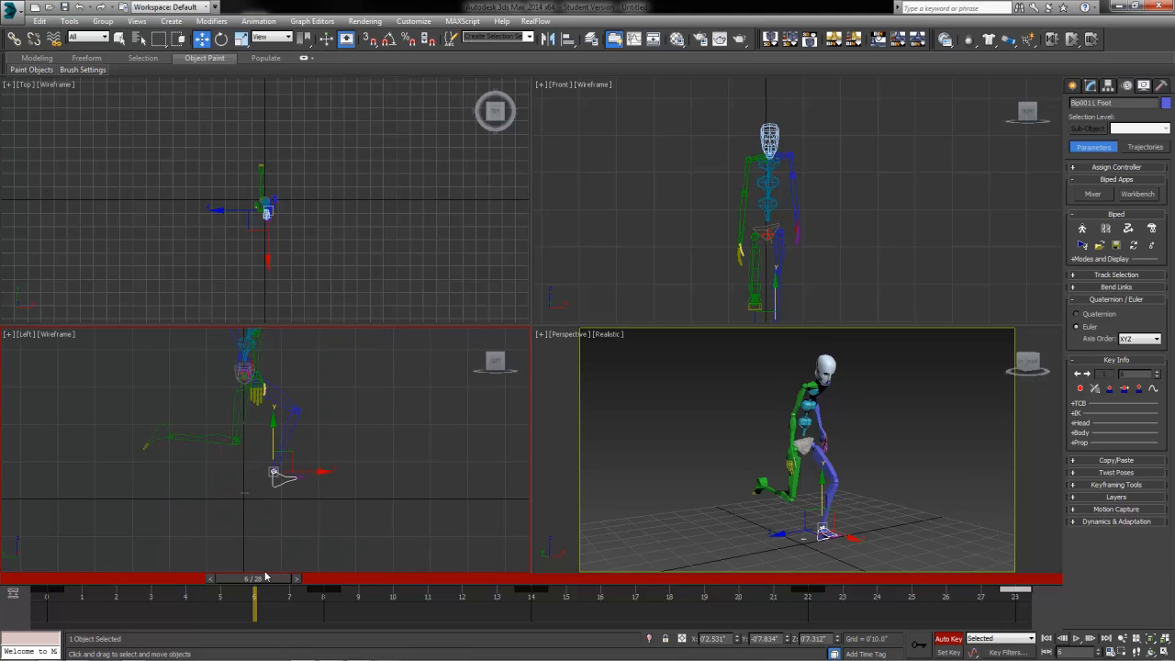
{"action": "left_click_drag", "start_coordinate": [265, 576], "coordinate": [333, 579]}
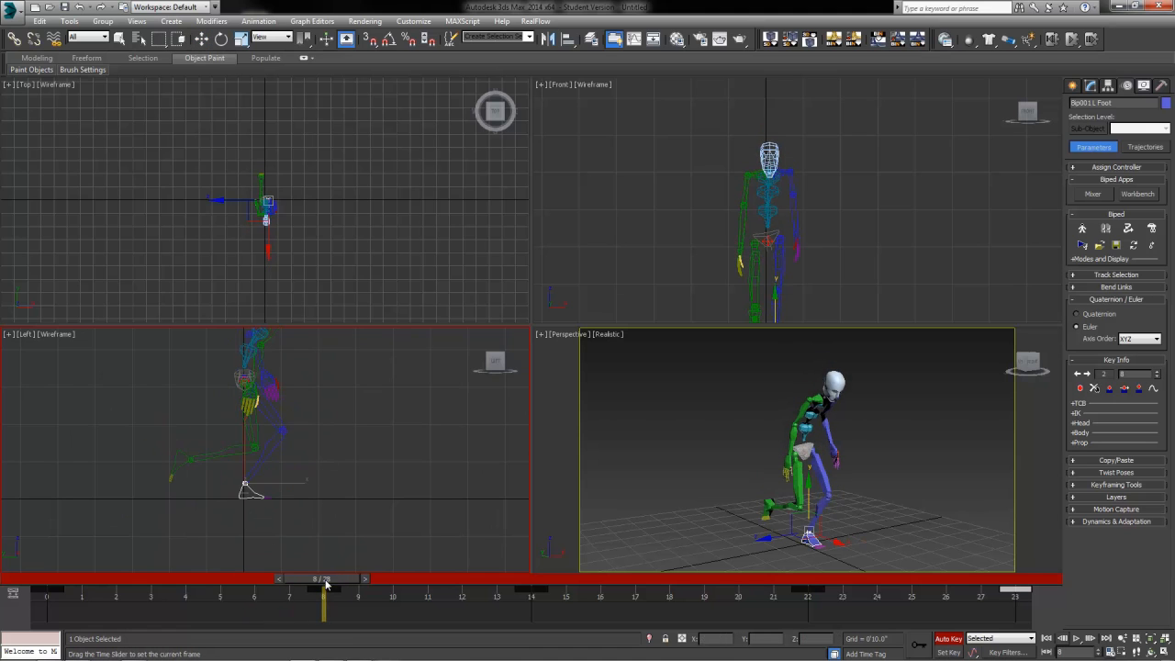
{"action": "left_click_drag", "start_coordinate": [342, 579], "coordinate": [222, 588]}
{"action": "key", "text": "w"}
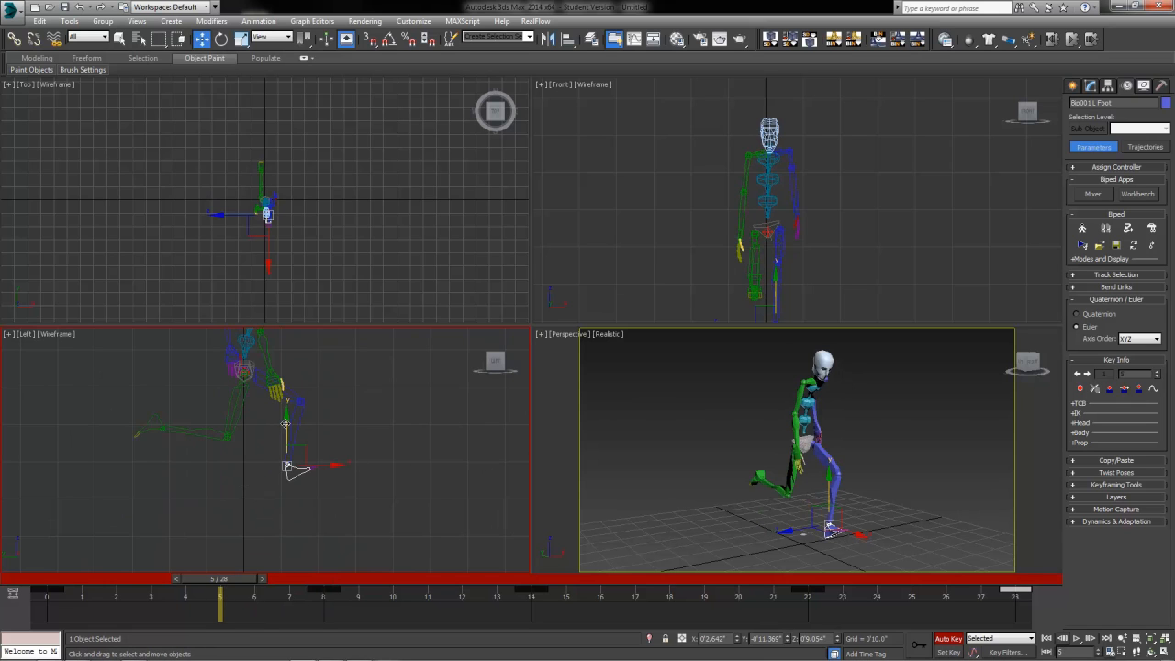
{"action": "left_click_drag", "start_coordinate": [286, 424], "coordinate": [288, 442]}
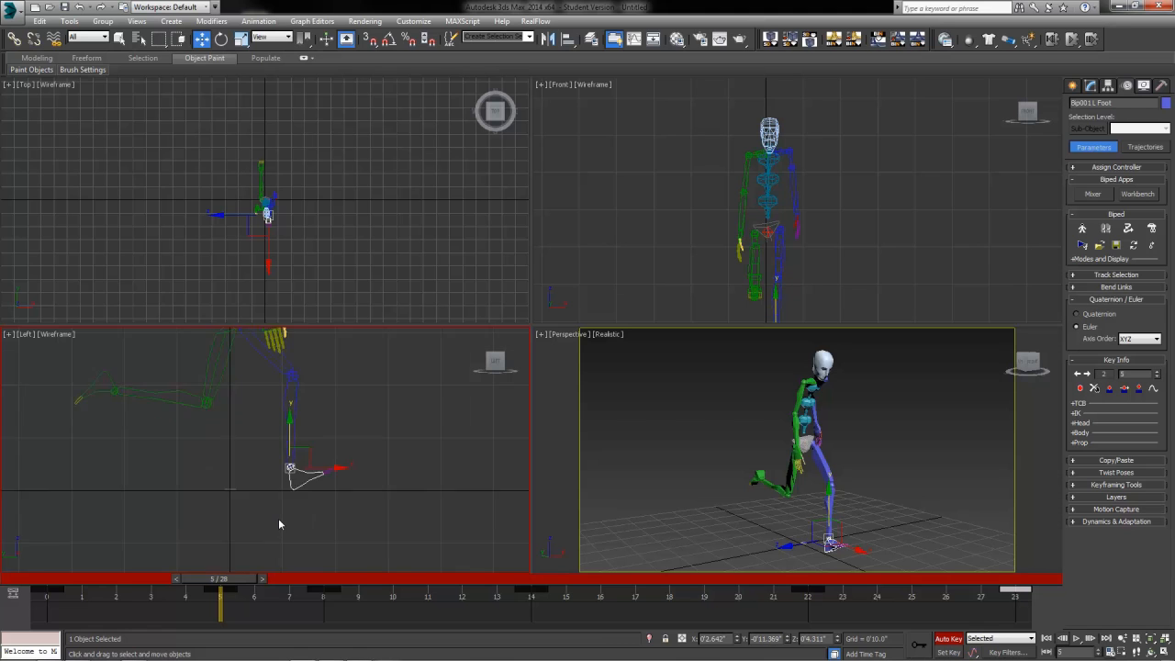
{"action": "scroll", "coordinate": [278, 518], "scroll_direction": "up", "scroll_amount": 4}
{"action": "left_click_drag", "start_coordinate": [221, 580], "coordinate": [703, 634]}
Step: Lower the right foot to the ground at frame 19
{"action": "key", "text": "w"}
{"action": "left_click", "coordinate": [323, 398]}
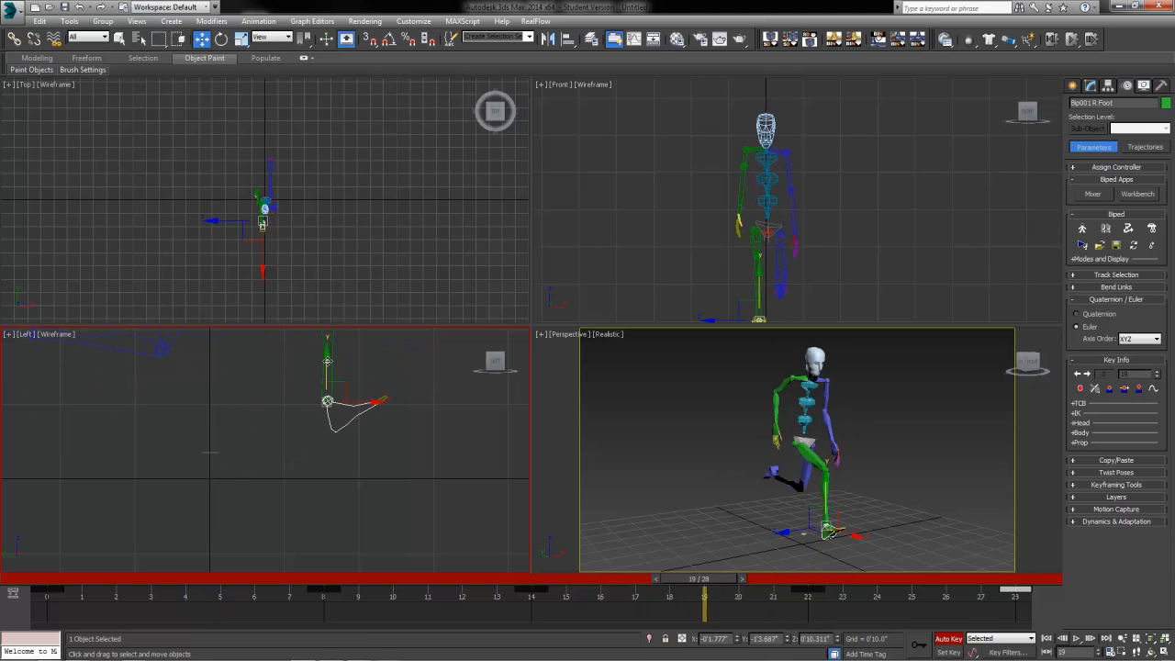
{"action": "left_click_drag", "start_coordinate": [327, 401], "coordinate": [327, 448]}
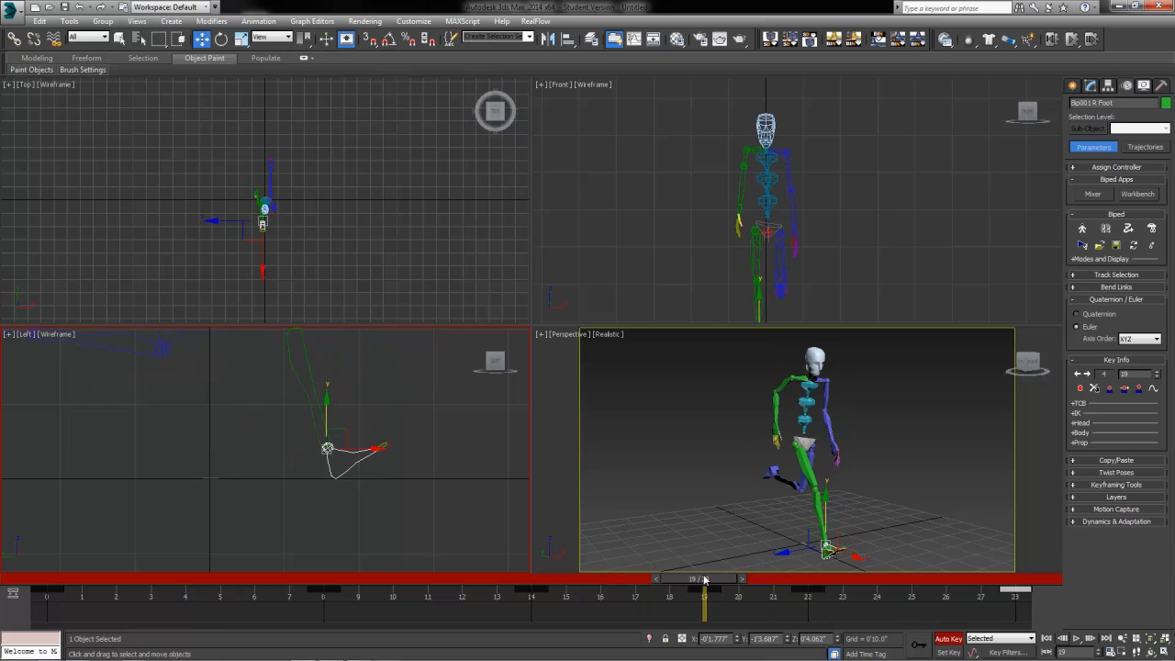
{"action": "left_click_drag", "start_coordinate": [688, 578], "coordinate": [220, 578]}
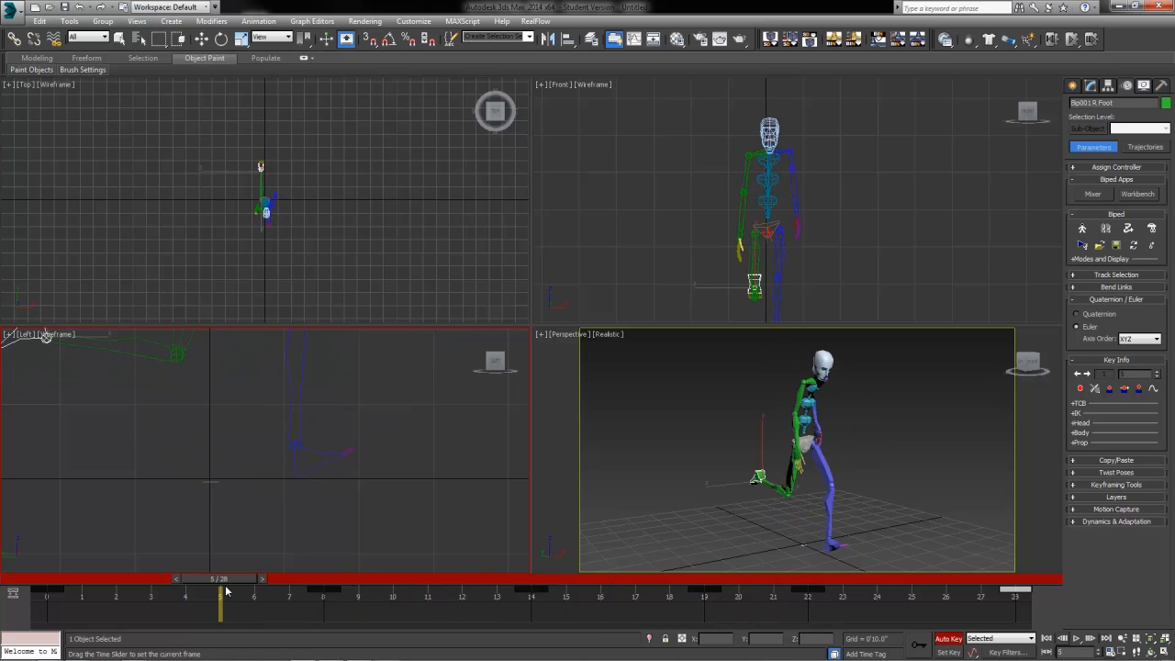
Step: Make the left foot's frame-5 key and the right foot's frame-19 key planted keys
{"action": "left_click", "coordinate": [317, 464]}
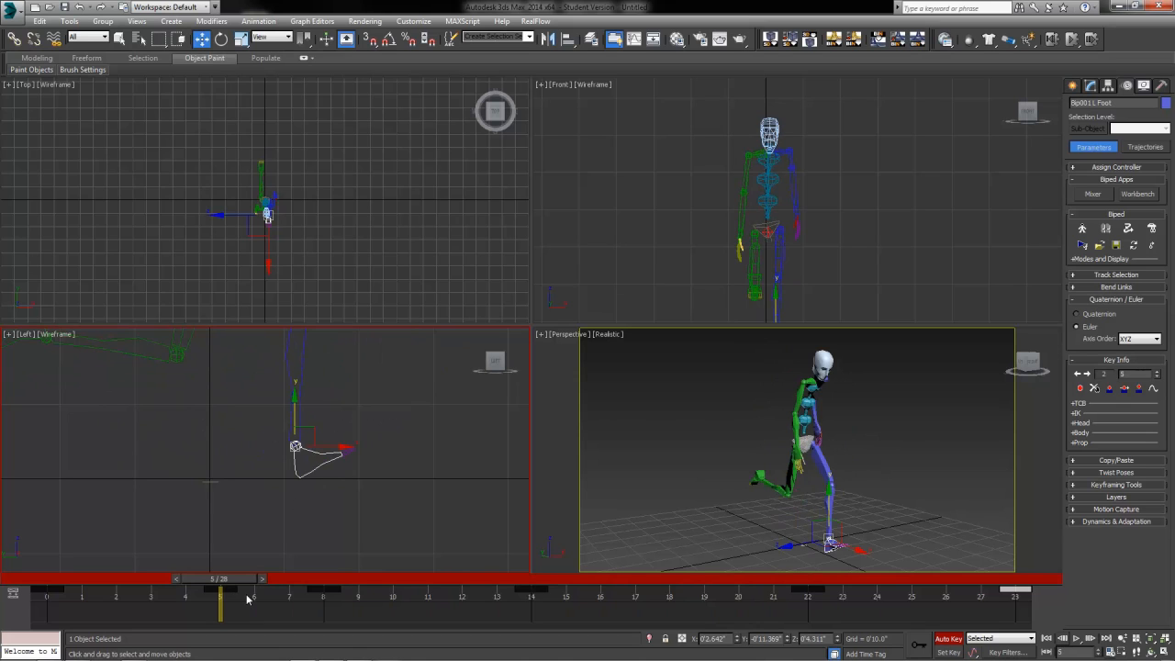
{"action": "left_click", "coordinate": [1110, 392]}
{"action": "left_click_drag", "start_coordinate": [228, 584], "coordinate": [700, 586]}
{"action": "left_click", "coordinate": [354, 468]}
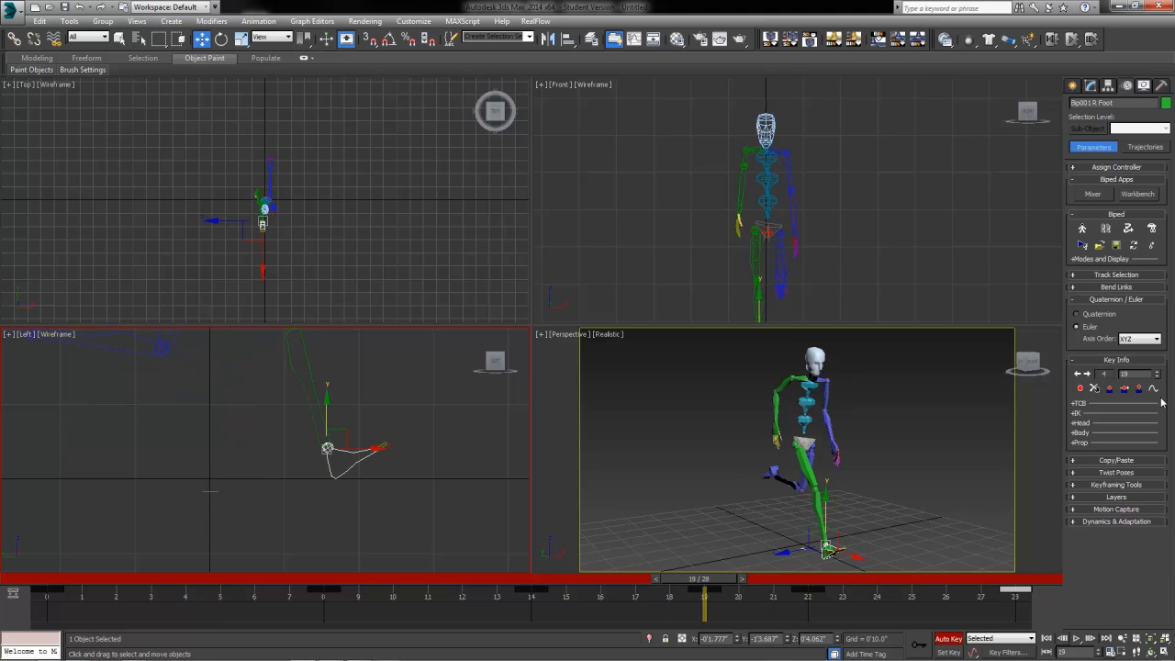
{"action": "left_click", "coordinate": [1112, 390]}
{"action": "left_click_drag", "start_coordinate": [715, 580], "coordinate": [316, 595]}
Step: At frame 6, tilt the left foot about -24 degrees in local coordinates and key it
{"action": "key", "text": "w"}
{"action": "left_click", "coordinate": [222, 474]}
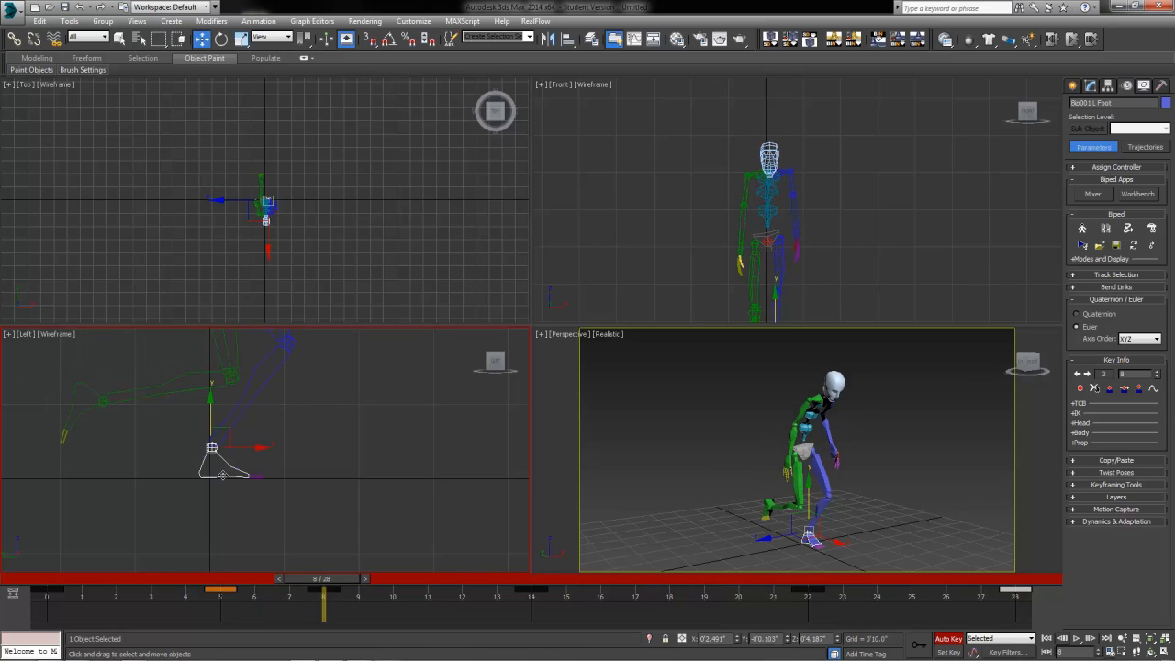
{"action": "left_click_drag", "start_coordinate": [337, 588], "coordinate": [283, 588]}
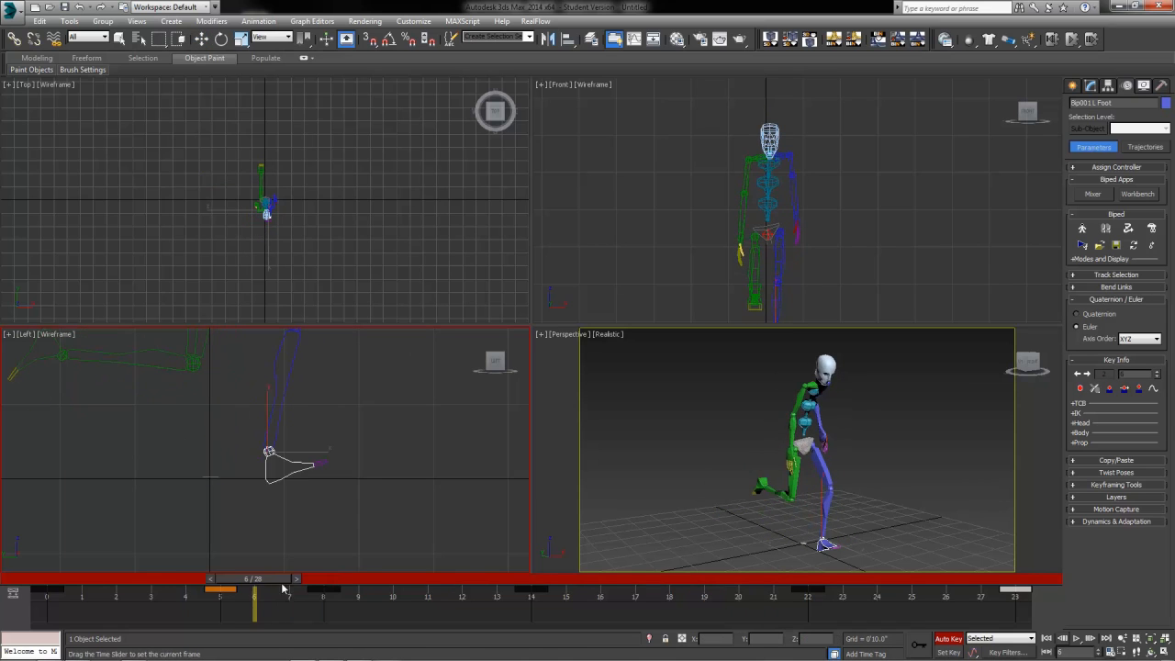
{"action": "key", "text": "w"}
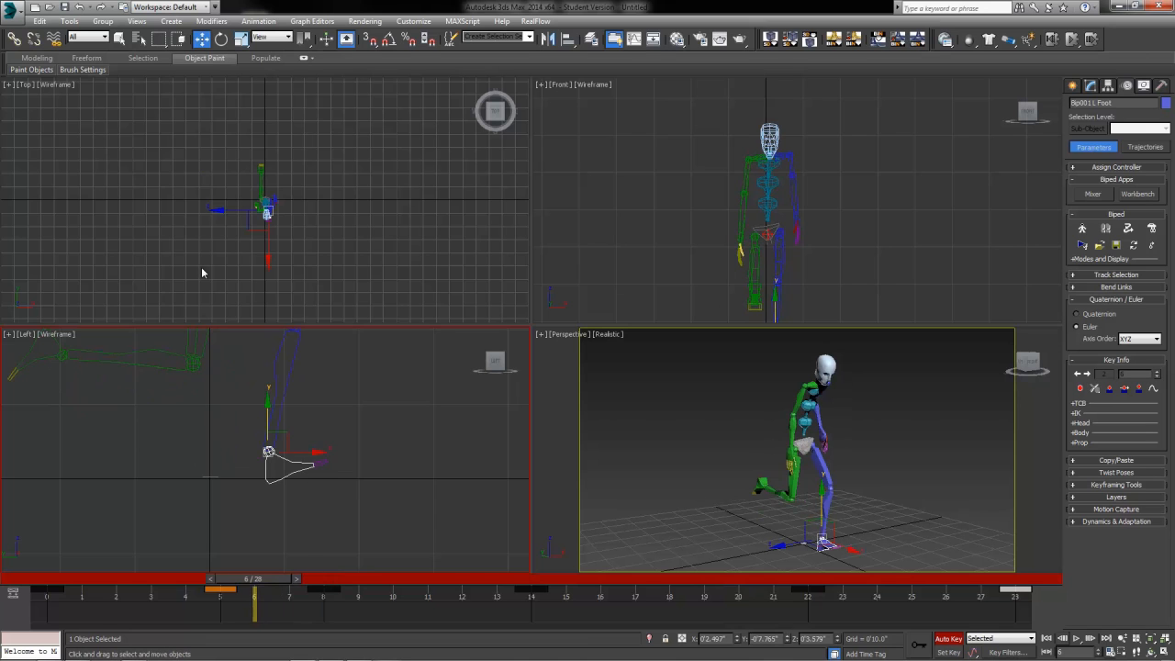
{"action": "left_click", "coordinate": [221, 38]}
{"action": "mouse_move", "coordinate": [310, 429]}
{"action": "left_mouse_down"}
{"action": "mouse_move", "coordinate": [322, 450]}
{"action": "mouse_move", "coordinate": [312, 428]}
{"action": "left_mouse_up"}
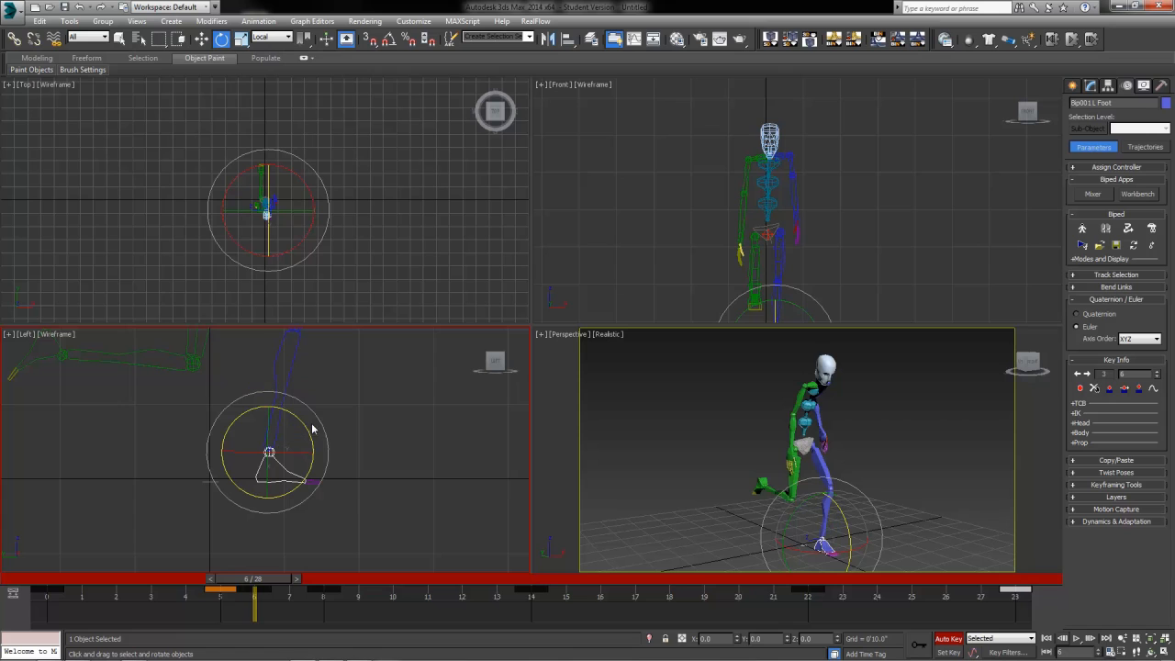
{"action": "left_click", "coordinate": [201, 39]}
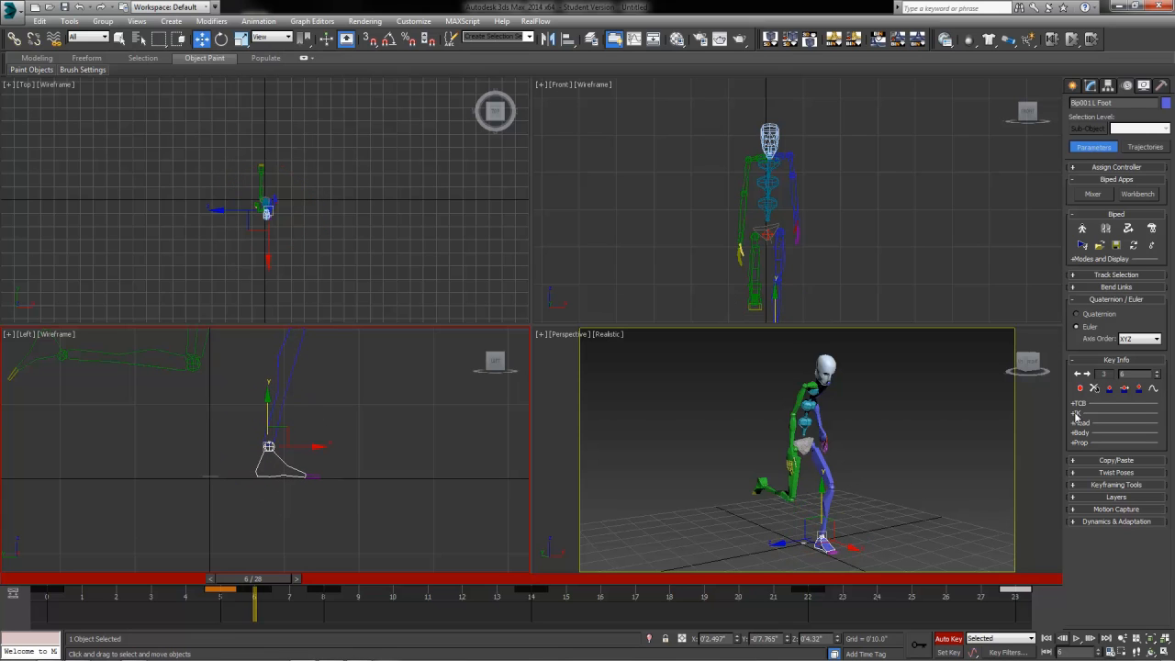
{"action": "left_click", "coordinate": [1124, 390]}
{"action": "left_click_drag", "start_coordinate": [268, 584], "coordinate": [336, 598]}
Step: Set sliding keys on the left foot at frames 8 and 7
{"action": "key", "text": "w"}
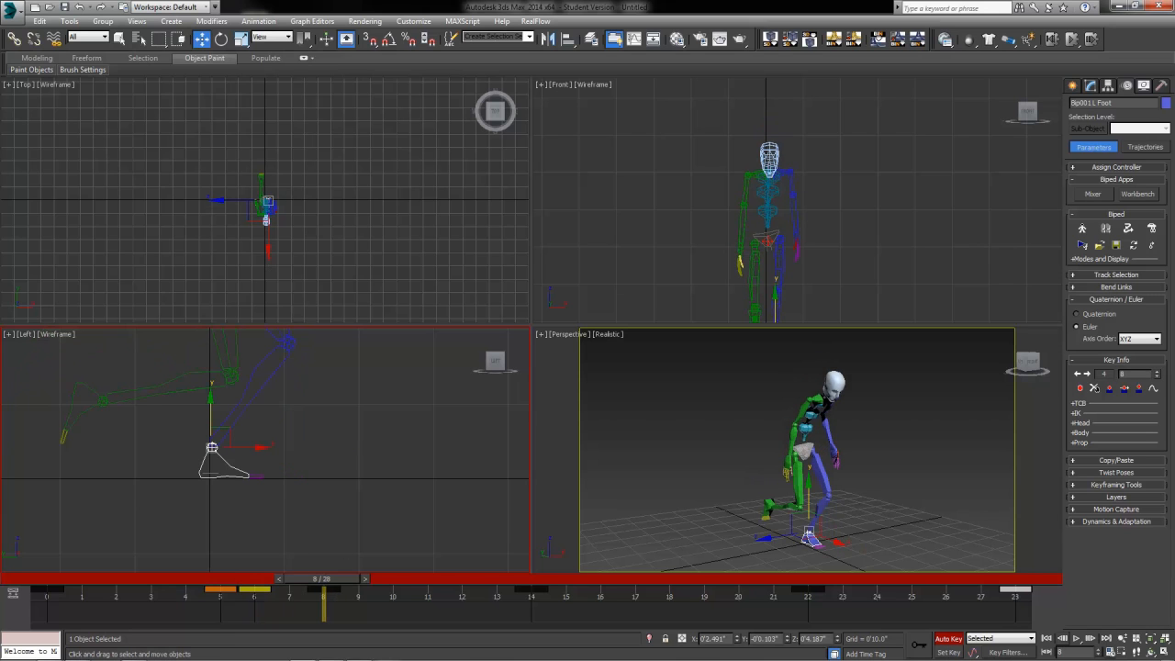
{"action": "left_click", "coordinate": [1119, 390]}
{"action": "mouse_move", "coordinate": [332, 580]}
{"action": "left_mouse_down"}
{"action": "mouse_move", "coordinate": [213, 580]}
{"action": "mouse_move", "coordinate": [286, 580]}
{"action": "mouse_move", "coordinate": [219, 580]}
{"action": "mouse_move", "coordinate": [249, 594]}
{"action": "mouse_move", "coordinate": [292, 581]}
{"action": "mouse_move", "coordinate": [266, 592]}
{"action": "mouse_move", "coordinate": [329, 615]}
{"action": "mouse_move", "coordinate": [255, 613]}
{"action": "mouse_move", "coordinate": [342, 589]}
{"action": "left_mouse_up"}
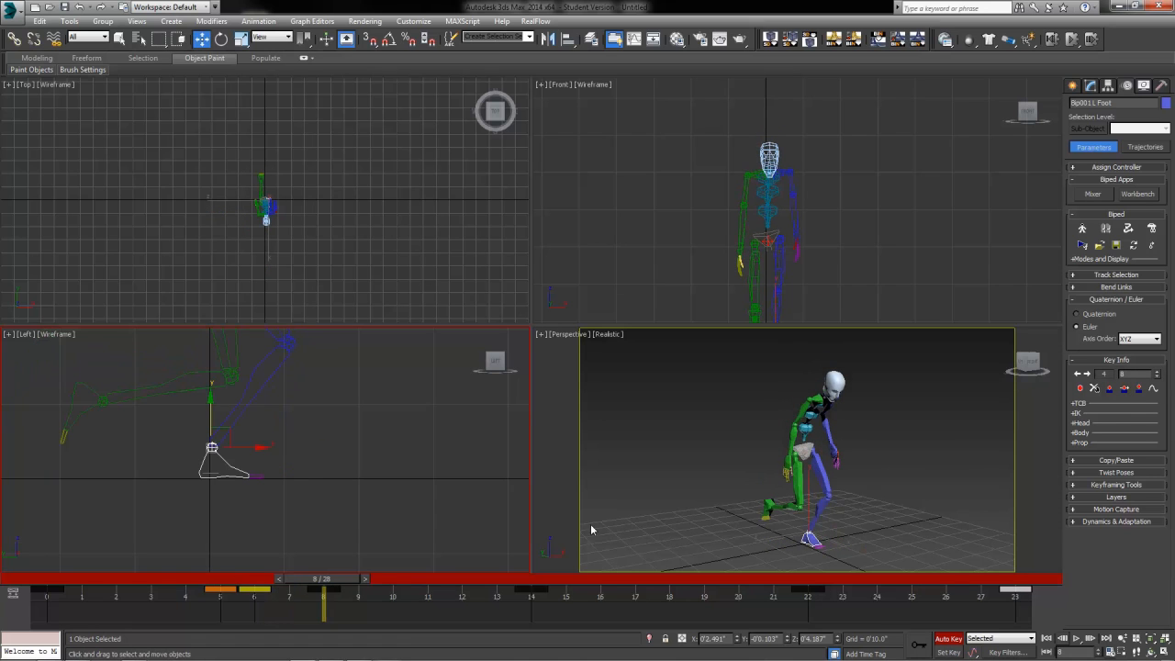
{"action": "left_click", "coordinate": [1126, 392]}
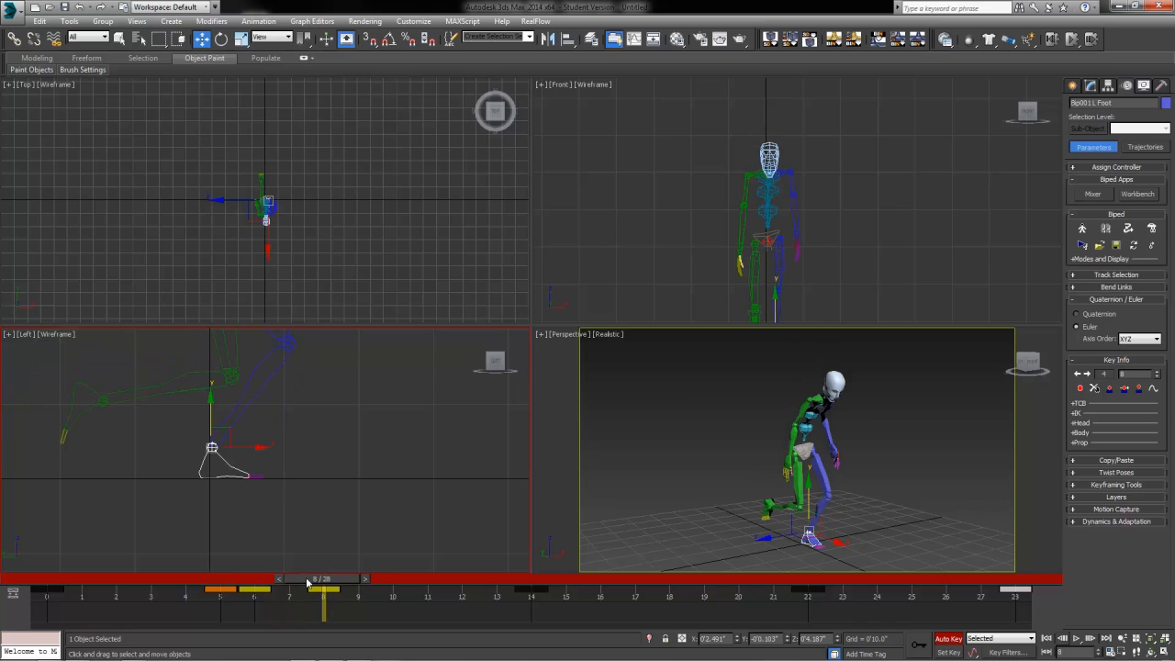
{"action": "left_click_drag", "start_coordinate": [316, 580], "coordinate": [710, 584]}
{"action": "left_click", "coordinate": [227, 475]}
Step: At frame 20, tilt and raise the right foot, then scrub frames 19–21 to check the lift
{"action": "key", "text": "w"}
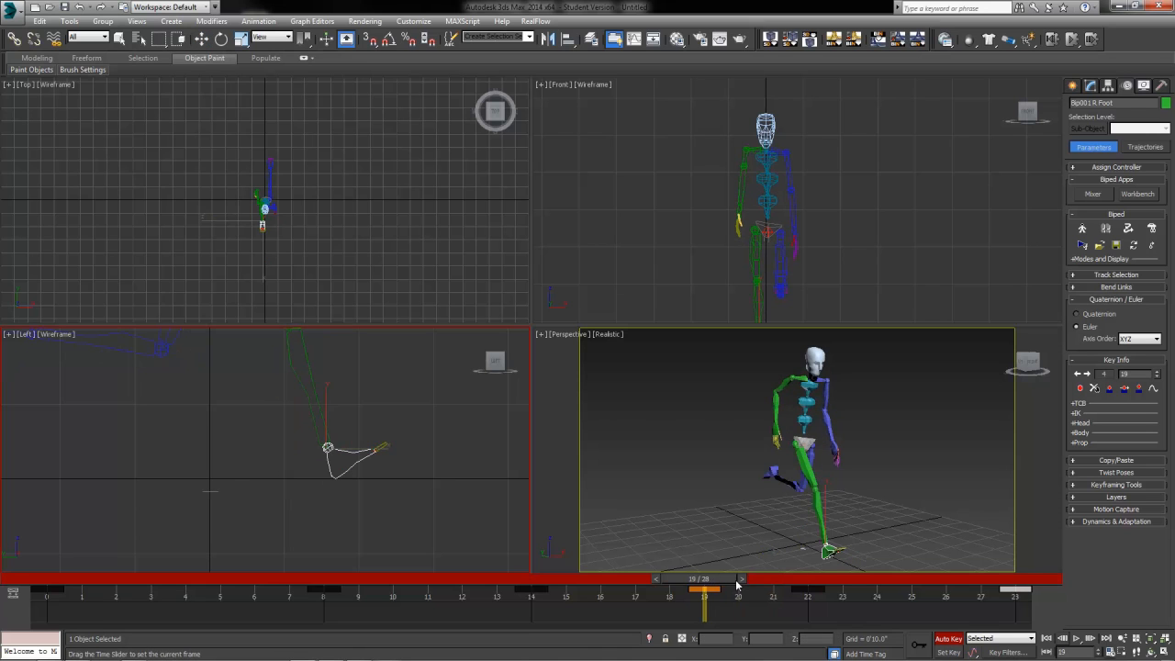
{"action": "left_click", "coordinate": [741, 580]}
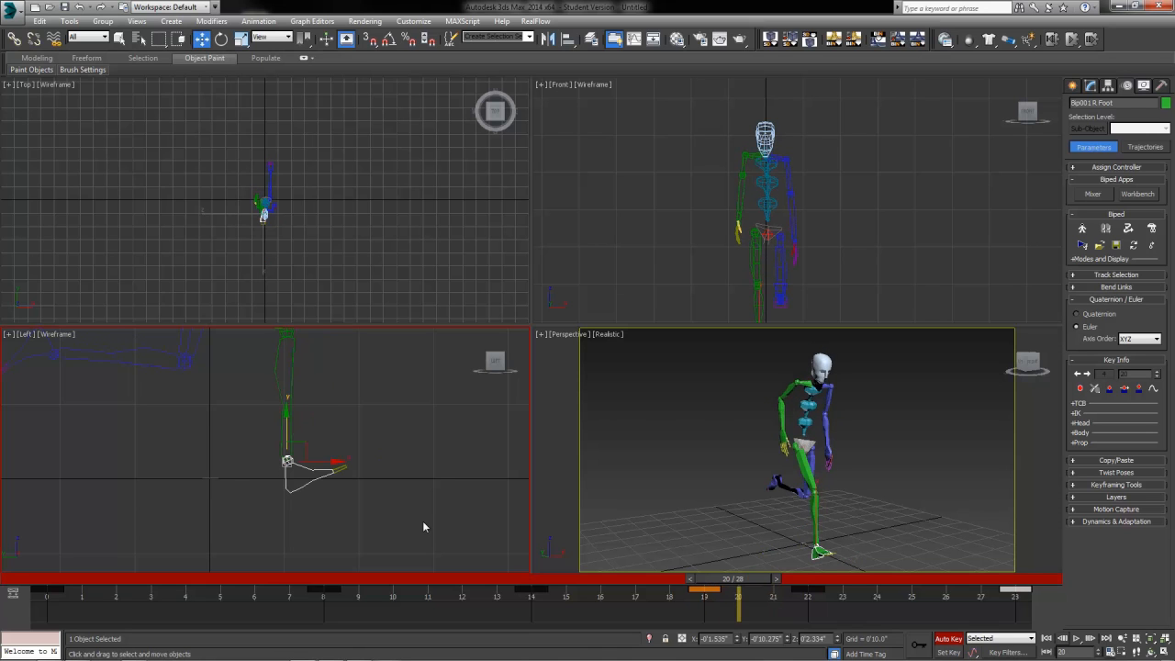
{"action": "left_click", "coordinate": [221, 38]}
{"action": "left_click_drag", "start_coordinate": [287, 459], "coordinate": [211, 491]}
{"action": "left_click", "coordinate": [201, 39]}
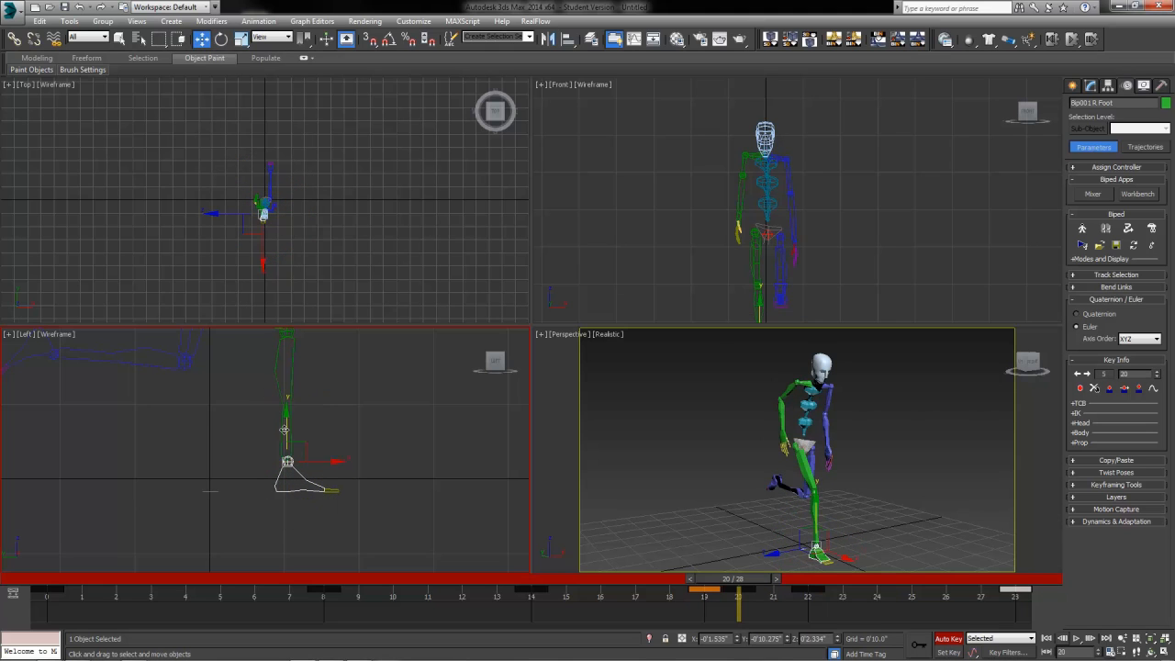
{"action": "left_click_drag", "start_coordinate": [285, 429], "coordinate": [289, 418]}
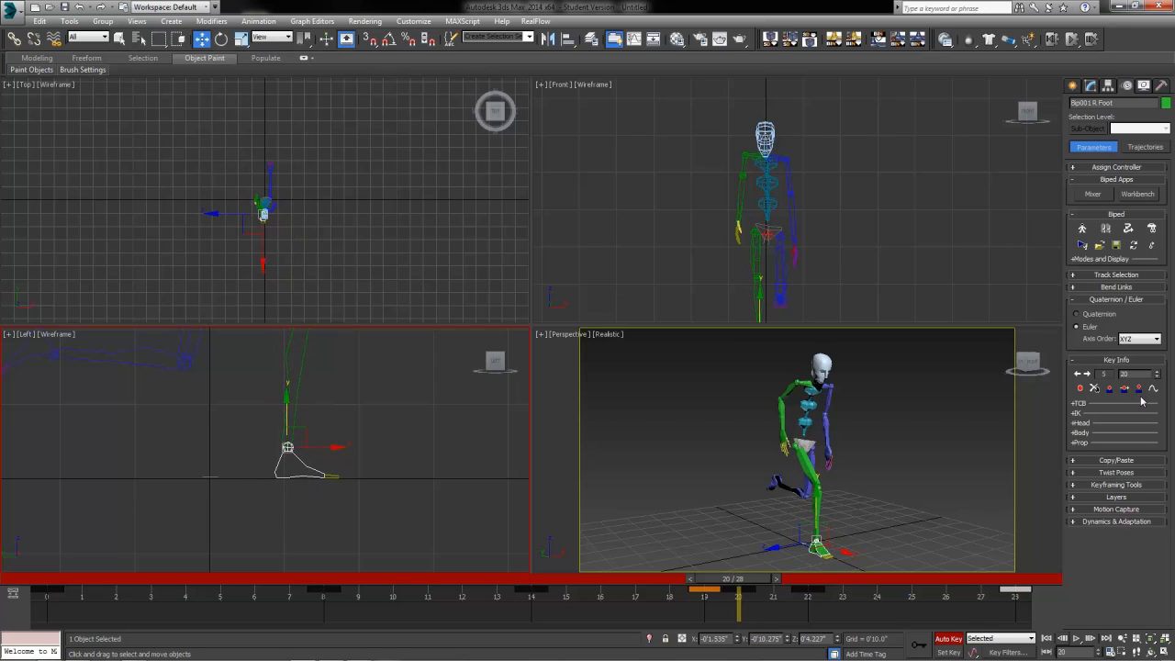
{"action": "left_click_drag", "start_coordinate": [735, 575], "coordinate": [695, 584]}
{"action": "left_click_drag", "start_coordinate": [728, 582], "coordinate": [796, 581]}
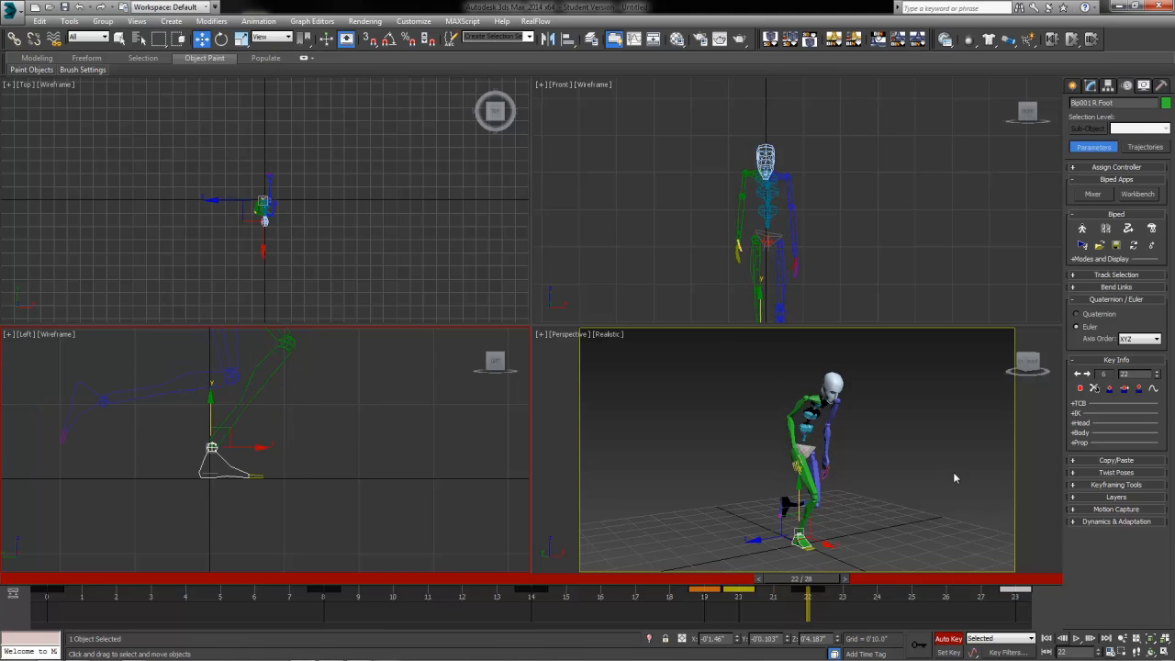
{"action": "mouse_move", "coordinate": [808, 578]}
{"action": "left_mouse_down"}
{"action": "mouse_move", "coordinate": [779, 585]}
{"action": "mouse_move", "coordinate": [804, 586]}
{"action": "left_mouse_up"}
{"action": "left_click_drag", "start_coordinate": [805, 581], "coordinate": [28, 619]}
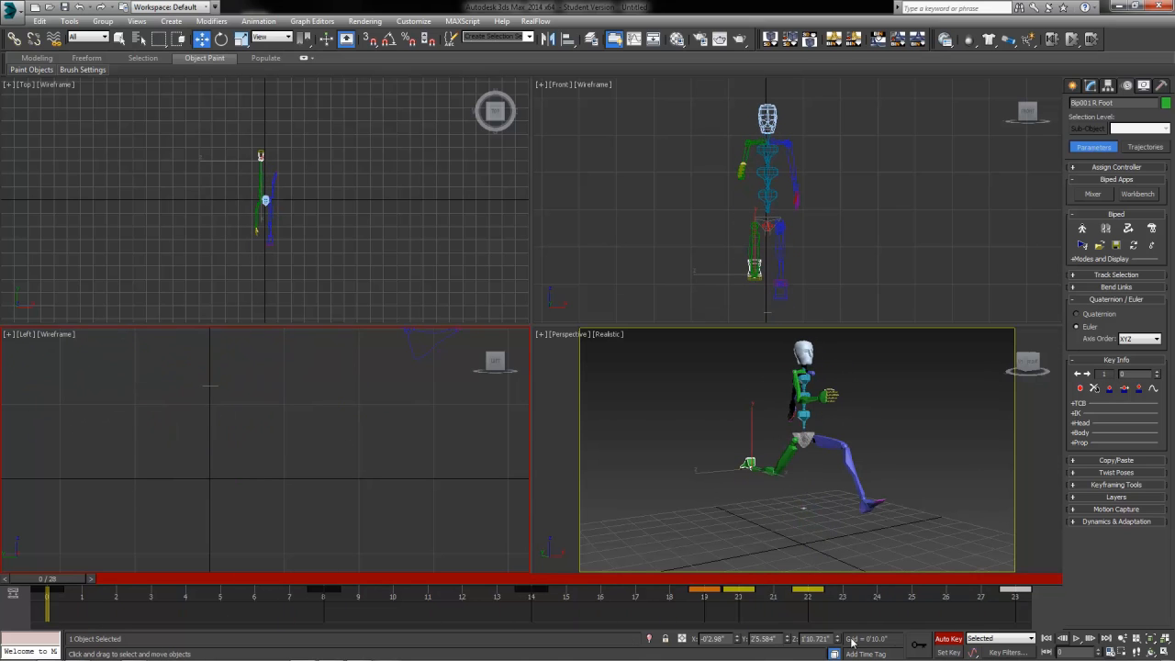
Step: Turn off Auto Key and set the animation end time to 30 frames
{"action": "left_click", "coordinate": [950, 640]}
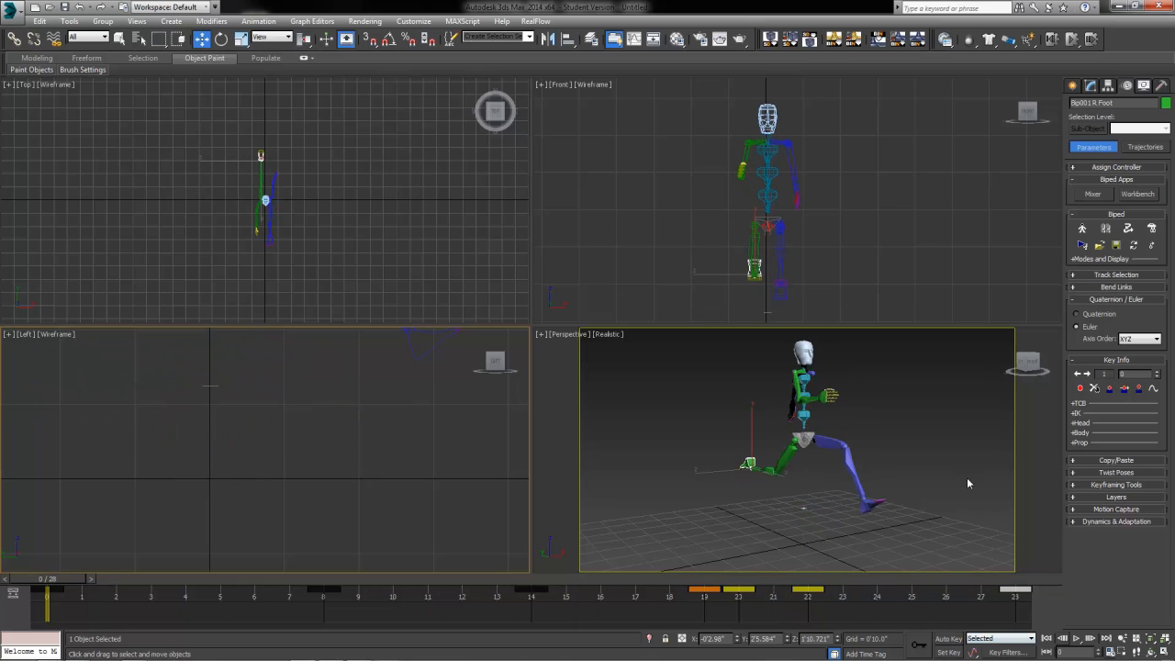
{"action": "left_click", "coordinate": [1111, 652]}
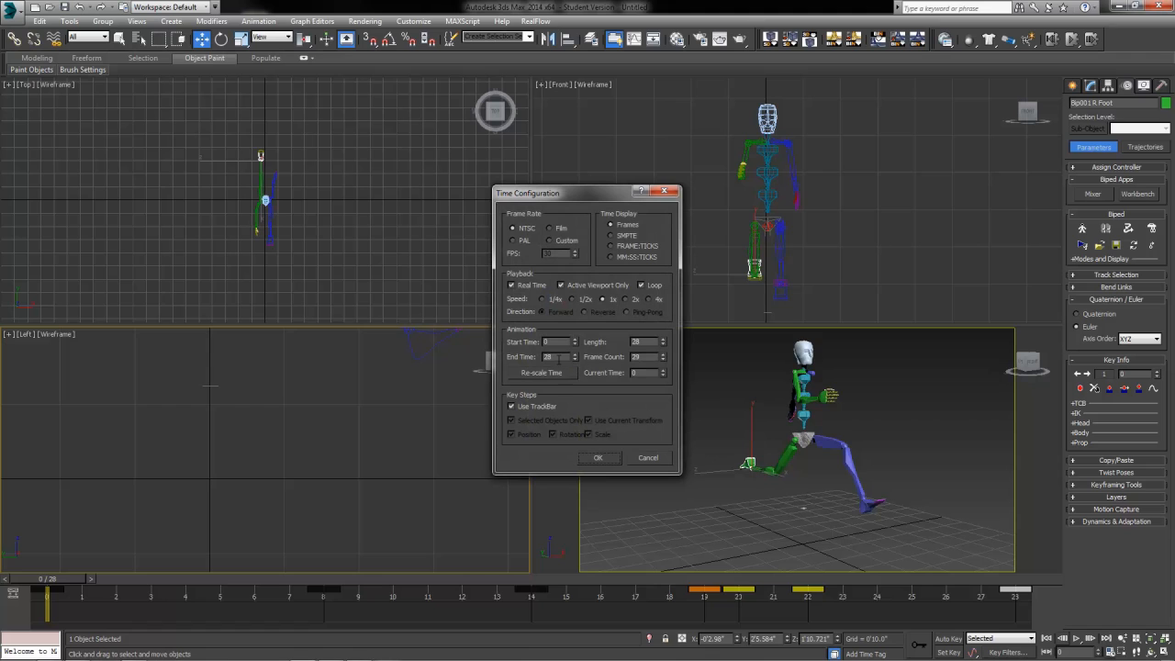
{"action": "type", "text": "30"}
{"action": "key", "text": "Return"}
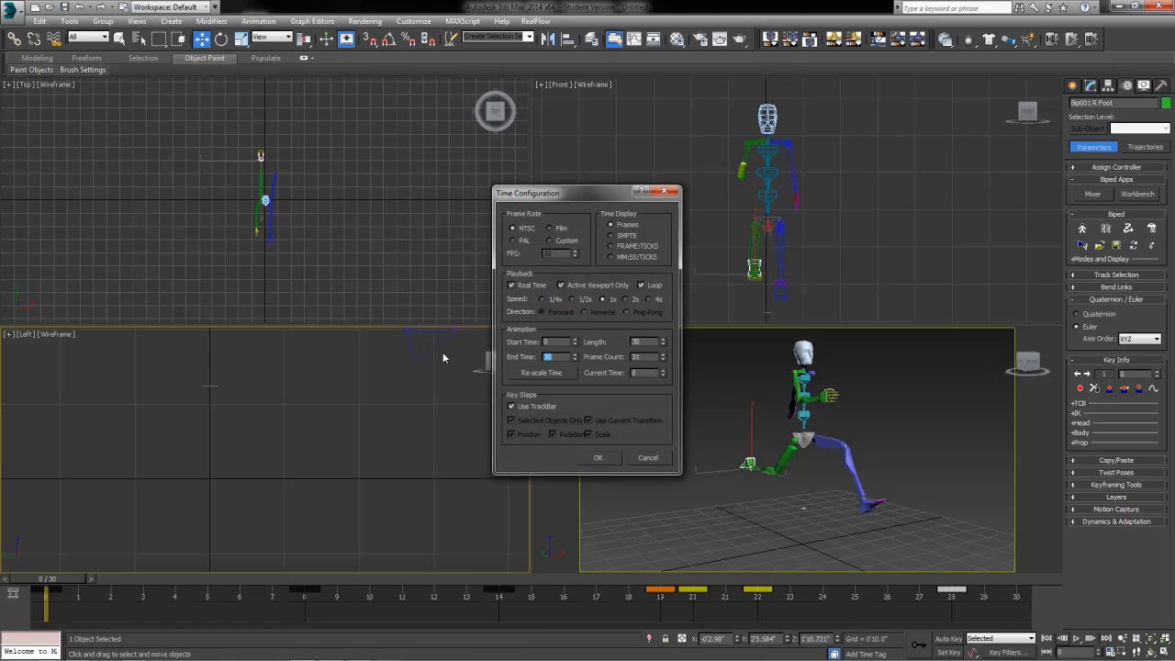
{"action": "left_click", "coordinate": [611, 461]}
Step: Select the whole biped, scrub through, and set the end time back to 28 frames
{"action": "left_click_drag", "start_coordinate": [711, 354], "coordinate": [980, 607]}
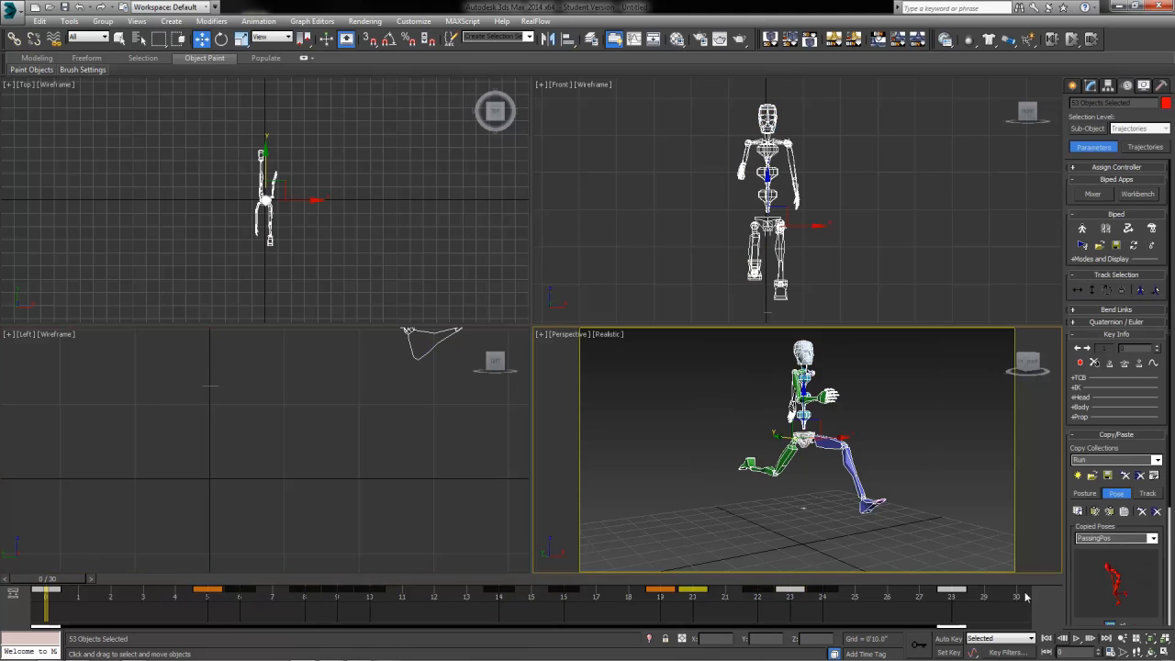
{"action": "left_click_drag", "start_coordinate": [67, 584], "coordinate": [1010, 580]}
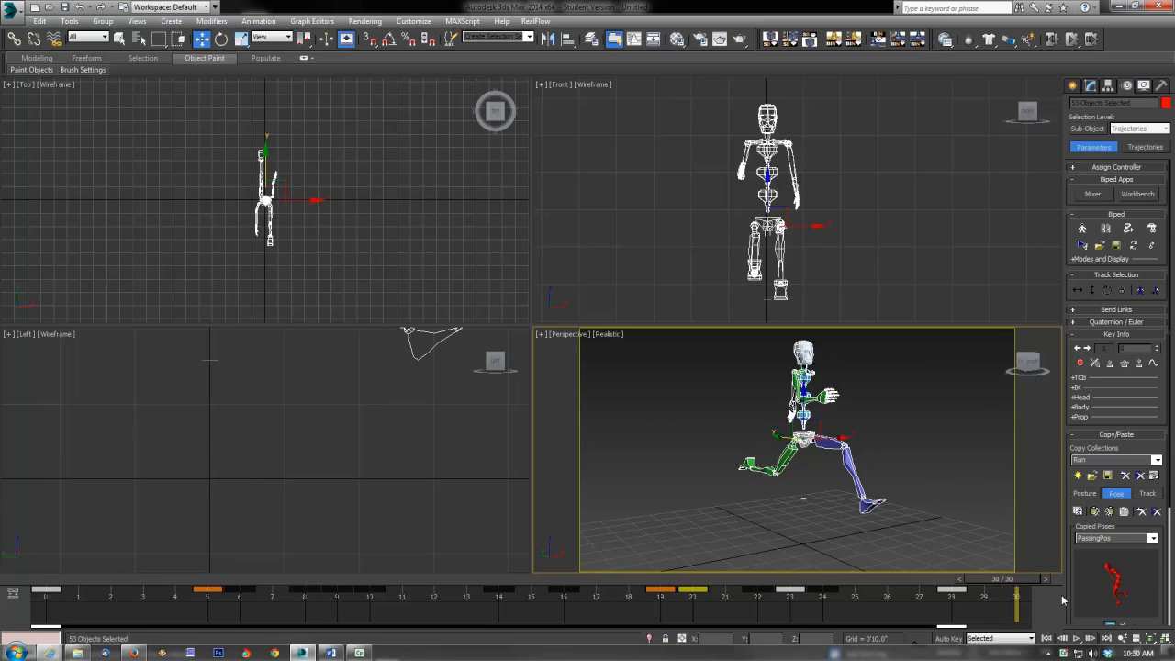
{"action": "left_click", "coordinate": [1110, 652]}
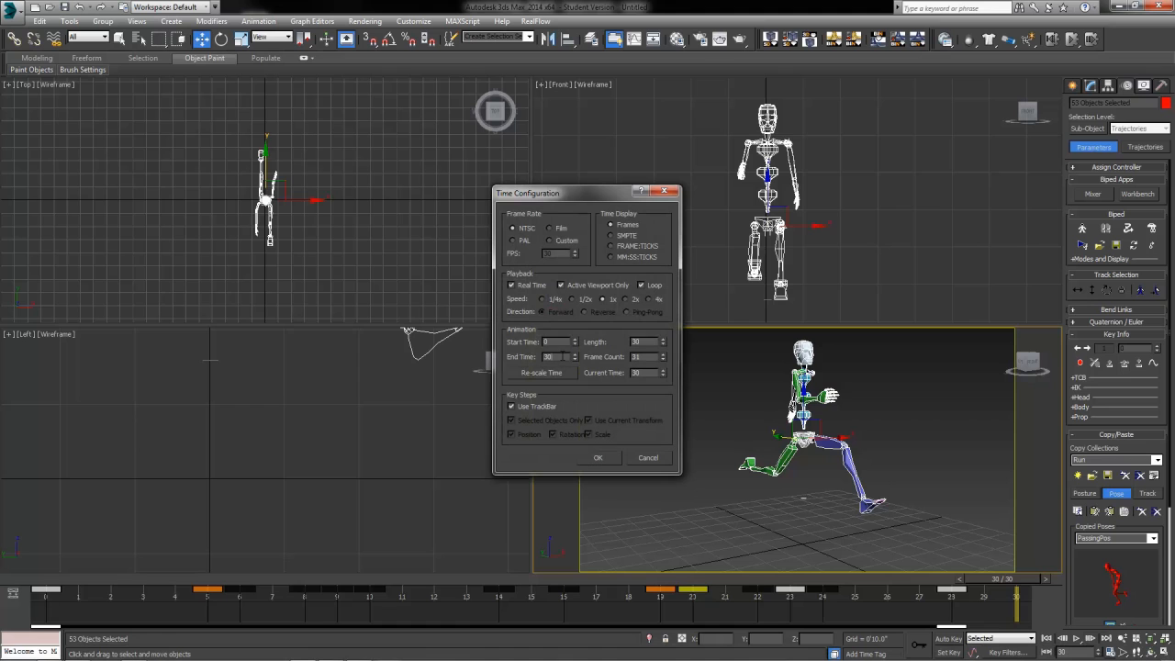
{"action": "type", "text": "28"}
{"action": "key", "text": "Return"}
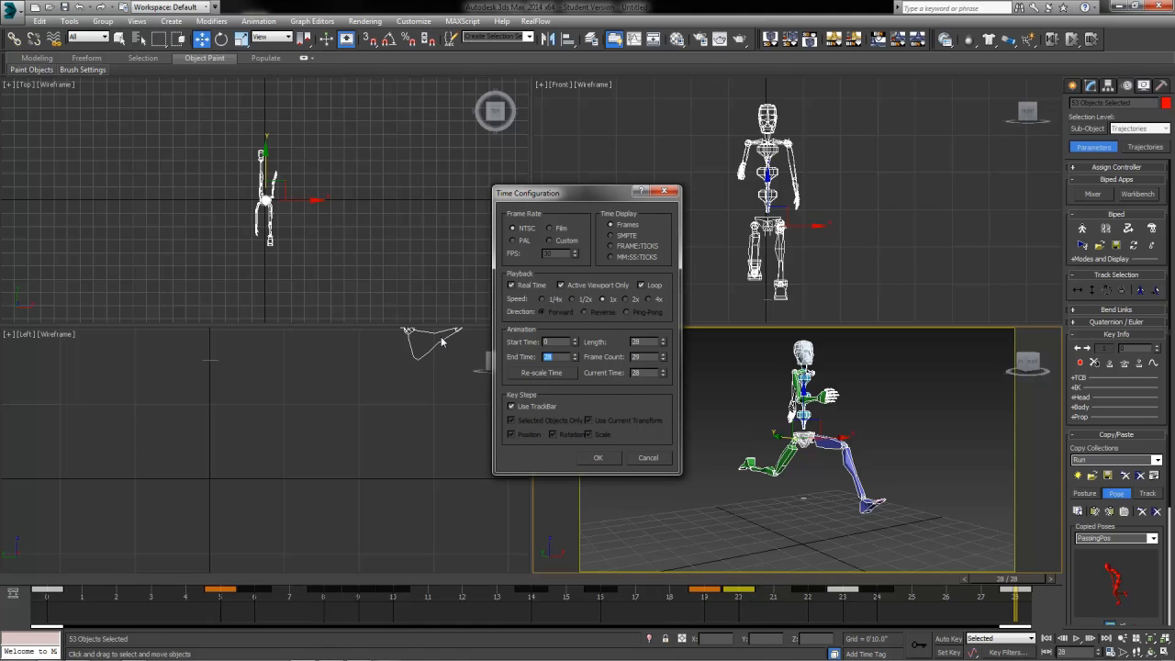
{"action": "left_click", "coordinate": [603, 456]}
{"action": "left_click_drag", "start_coordinate": [1004, 582], "coordinate": [2, 558]}
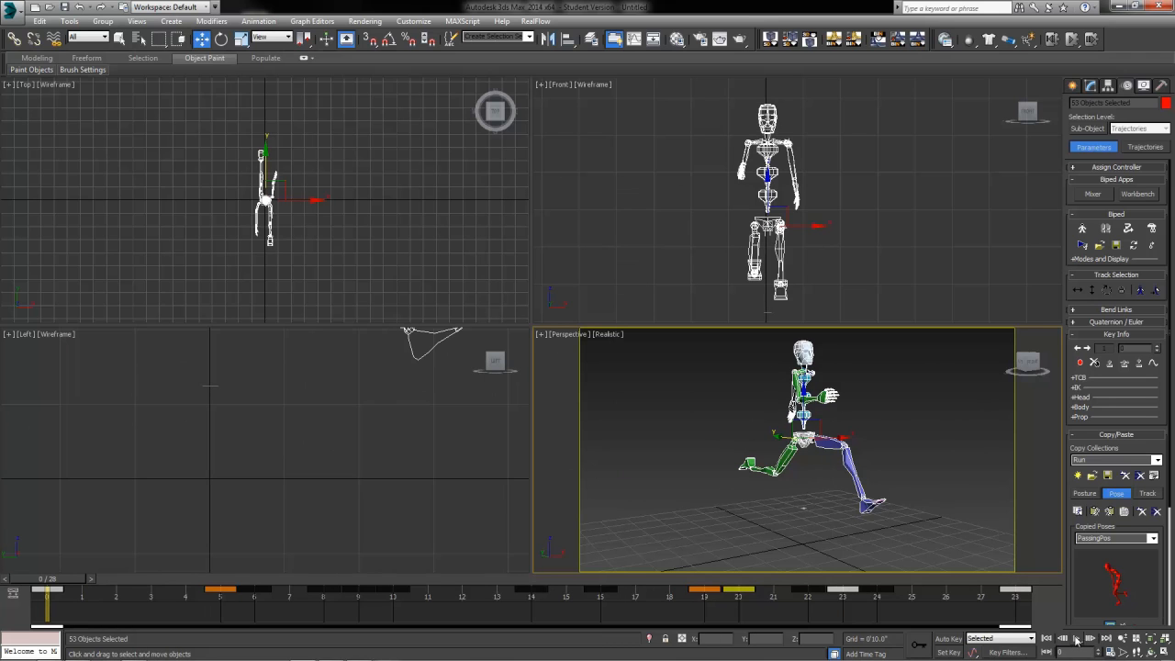
Step: Select all the biped's keys and scale them to span frames 0 to 28
{"action": "left_click_drag", "start_coordinate": [1016, 627], "coordinate": [982, 628]}
{"action": "left_click_drag", "start_coordinate": [1054, 609], "coordinate": [930, 608]}
{"action": "left_click_drag", "start_coordinate": [1, 526], "coordinate": [1, 526]}
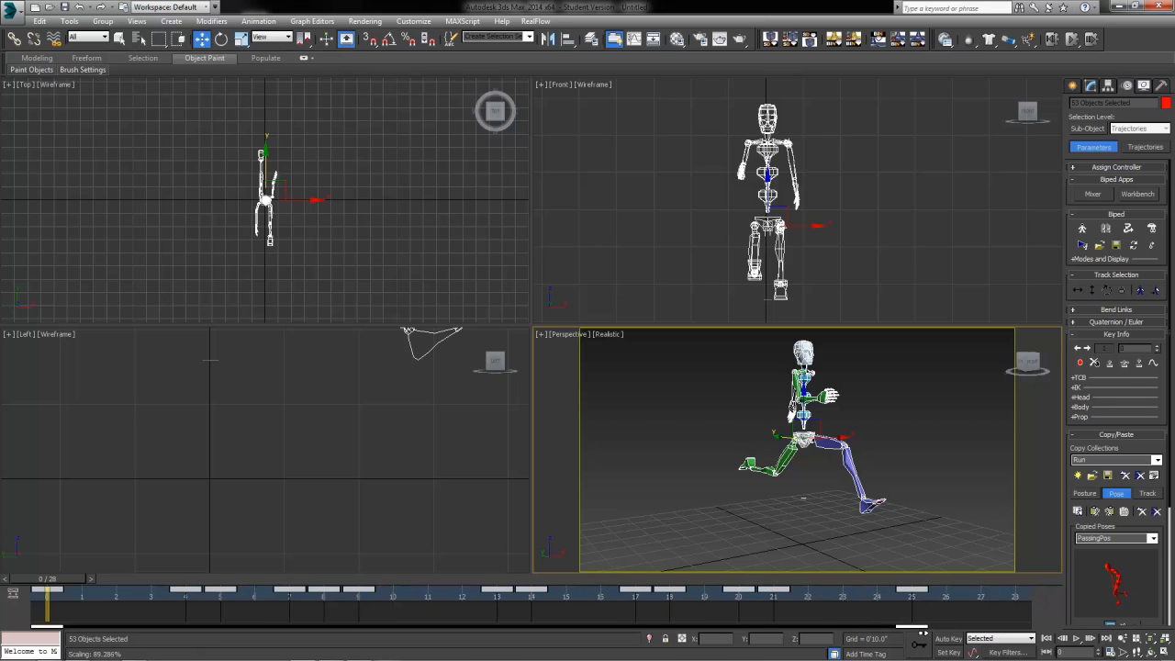
{"action": "left_click_drag", "start_coordinate": [47, 582], "coordinate": [946, 615]}
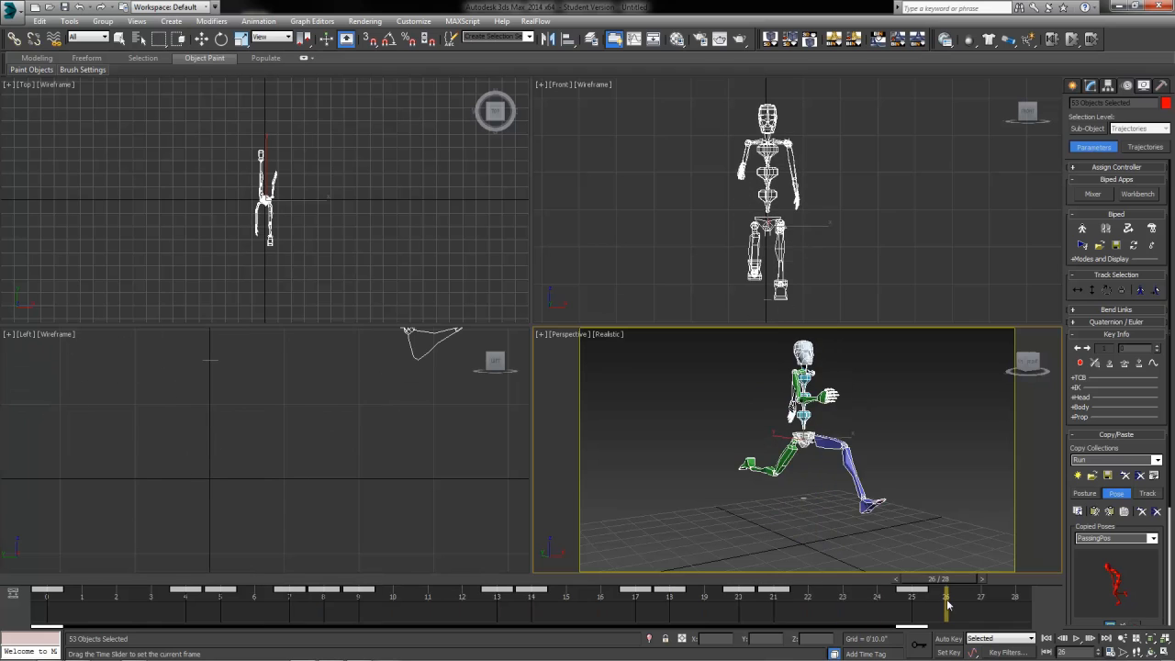
{"action": "key", "text": "w"}
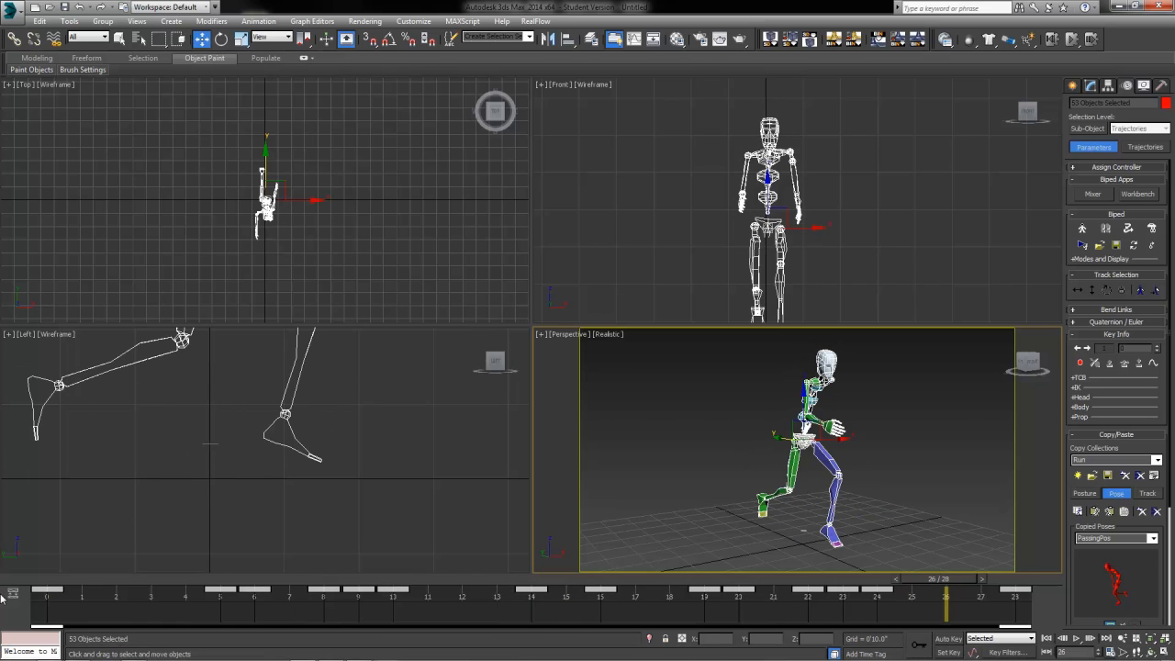
{"action": "left_click_drag", "start_coordinate": [46, 627], "coordinate": [301, 630]}
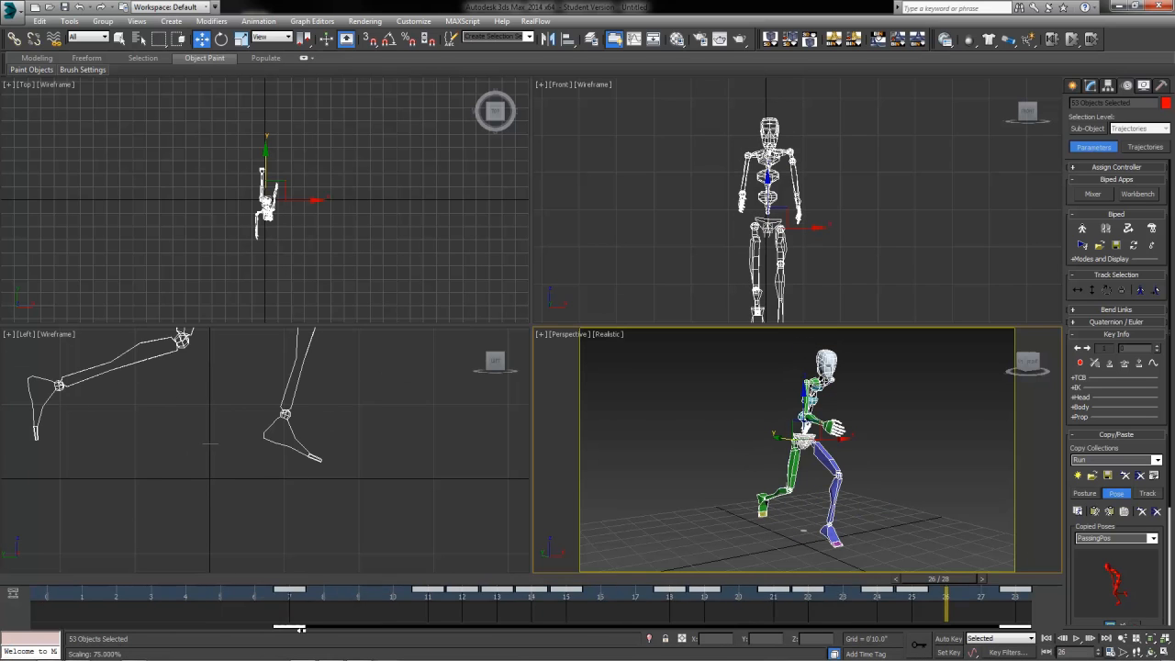
{"action": "left_click_drag", "start_coordinate": [513, 633], "coordinate": [569, 643]}
{"action": "key", "text": "ctrl+z"}
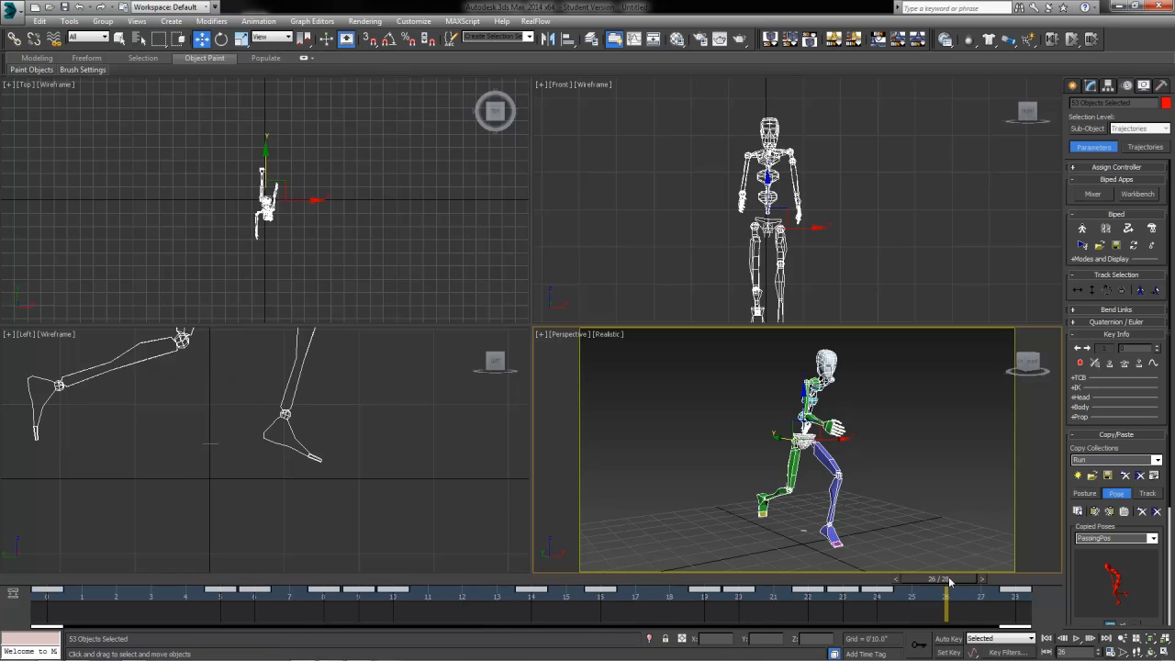
{"action": "left_click_drag", "start_coordinate": [947, 580], "coordinate": [2, 553]}
Step: Deselect the biped, start playback, and frame the runner in the Left viewport
{"action": "left_click", "coordinate": [599, 435]}
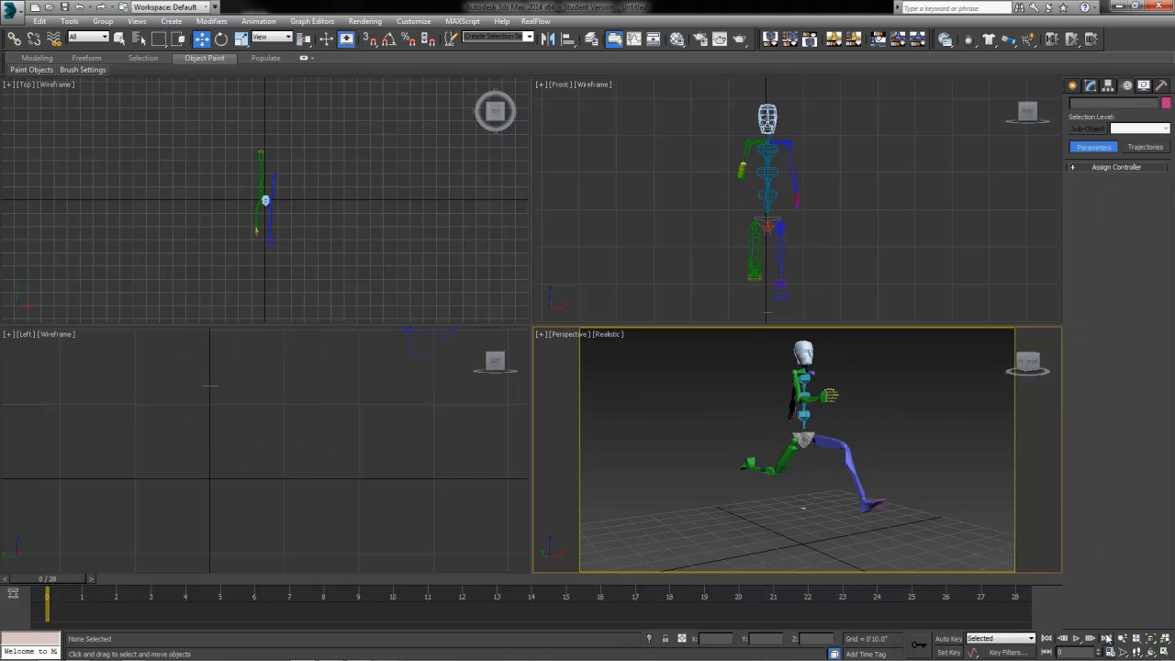
{"action": "left_click", "coordinate": [1077, 637]}
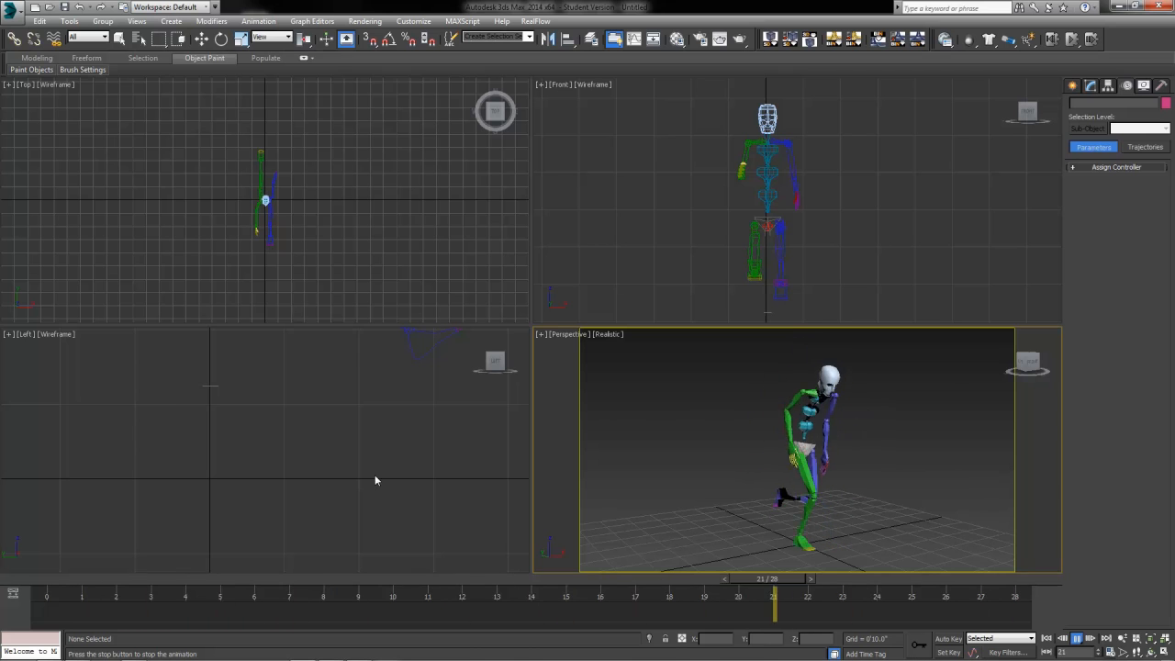
{"action": "left_click", "coordinate": [390, 424]}
{"action": "middle_click_drag", "start_coordinate": [390, 420], "coordinate": [371, 553]}
{"action": "middle_click_drag", "start_coordinate": [381, 487], "coordinate": [269, 454]}
{"action": "scroll", "coordinate": [432, 500], "scroll_direction": "down", "scroll_amount": 2}
Step: Switch the Left viewport to Shaded, zoom onto the runner, and play the loop
{"action": "left_click", "coordinate": [61, 338]}
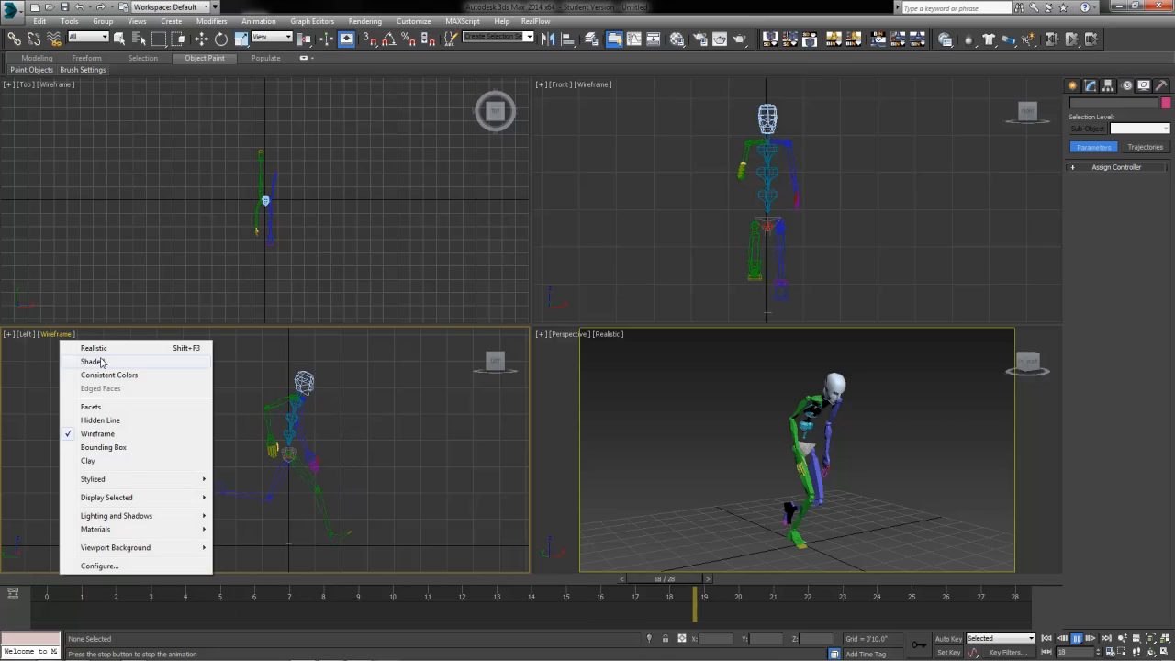
{"action": "left_click", "coordinate": [92, 361]}
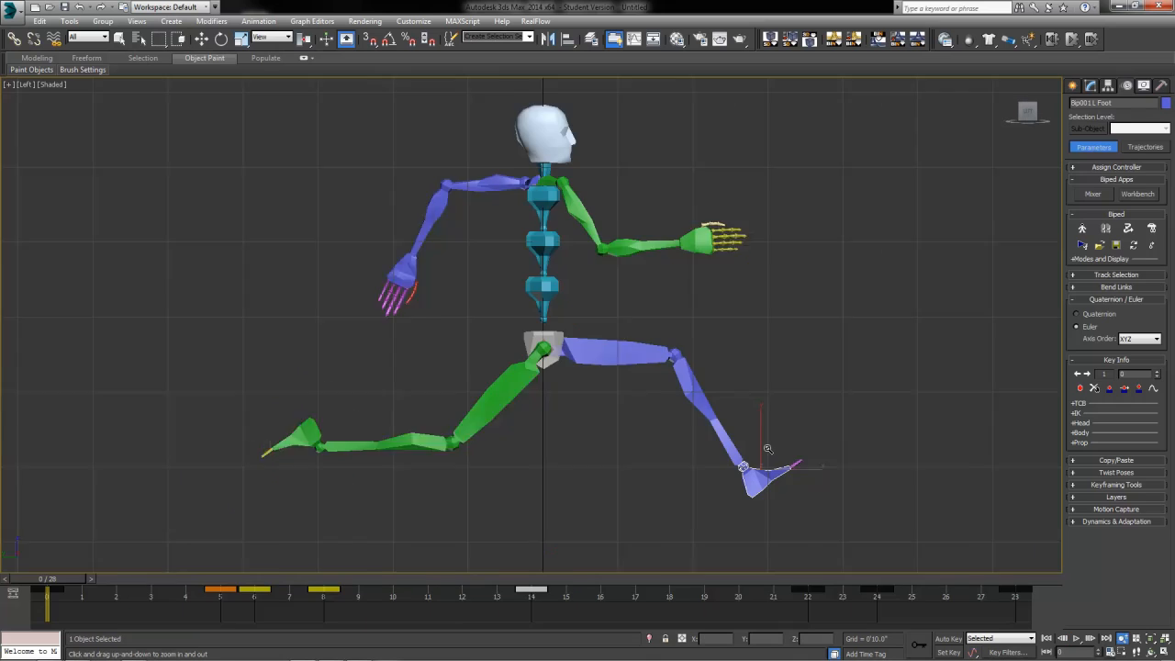
{"action": "left_click_drag", "start_coordinate": [765, 451], "coordinate": [792, 475]}
{"action": "key", "text": "/"}
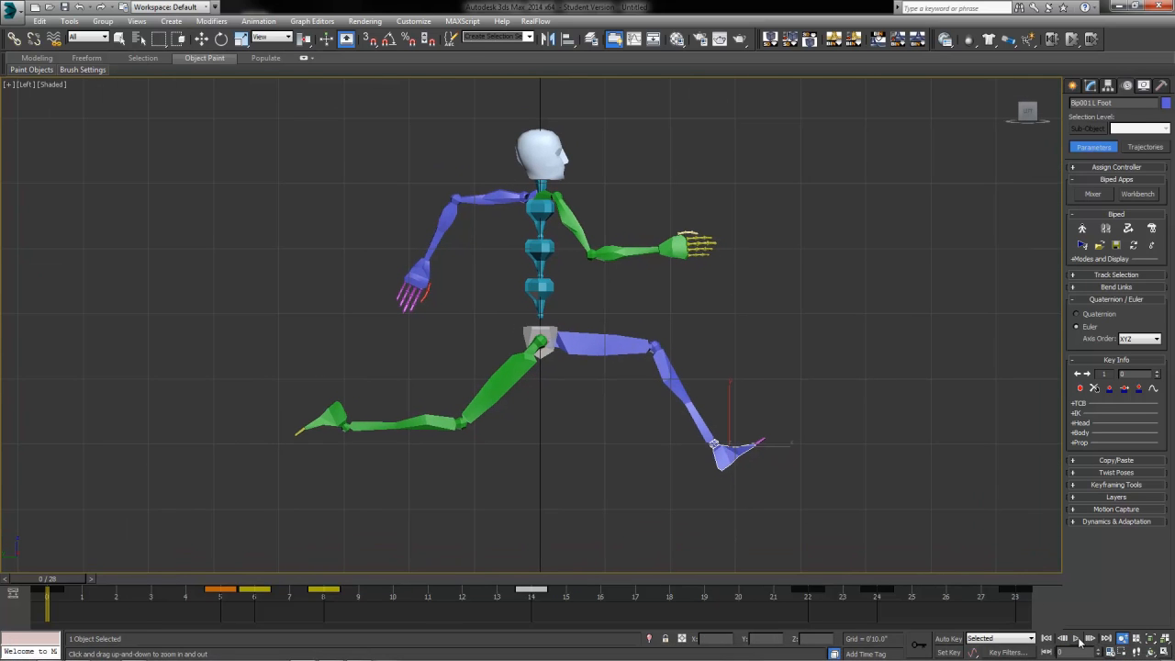